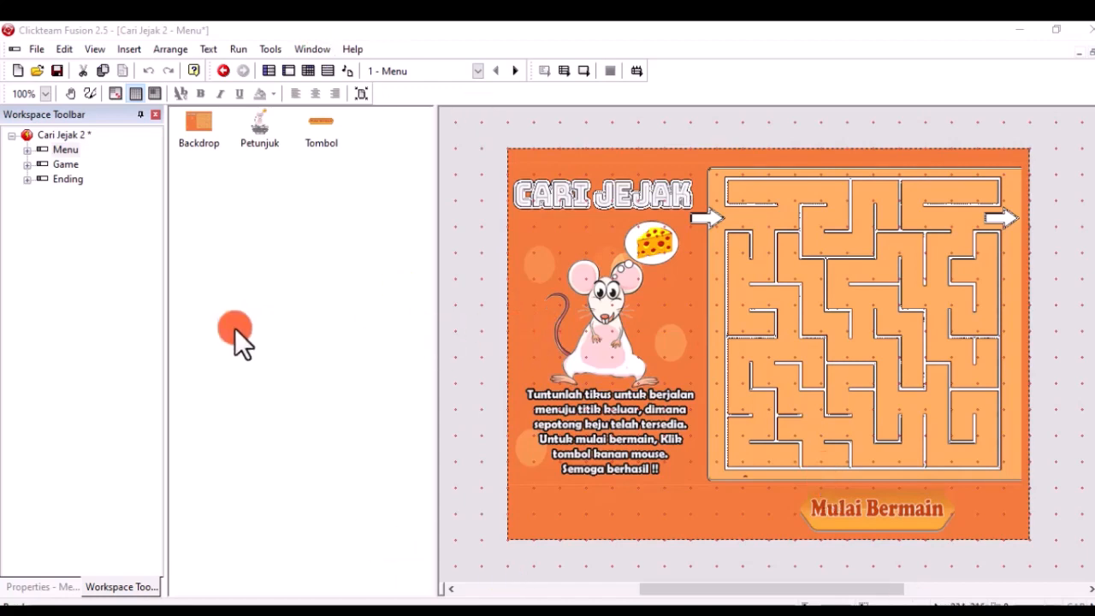
- Look through the Game, Ending and Menu frames, finishing on the Game frame
double_click(66, 165)
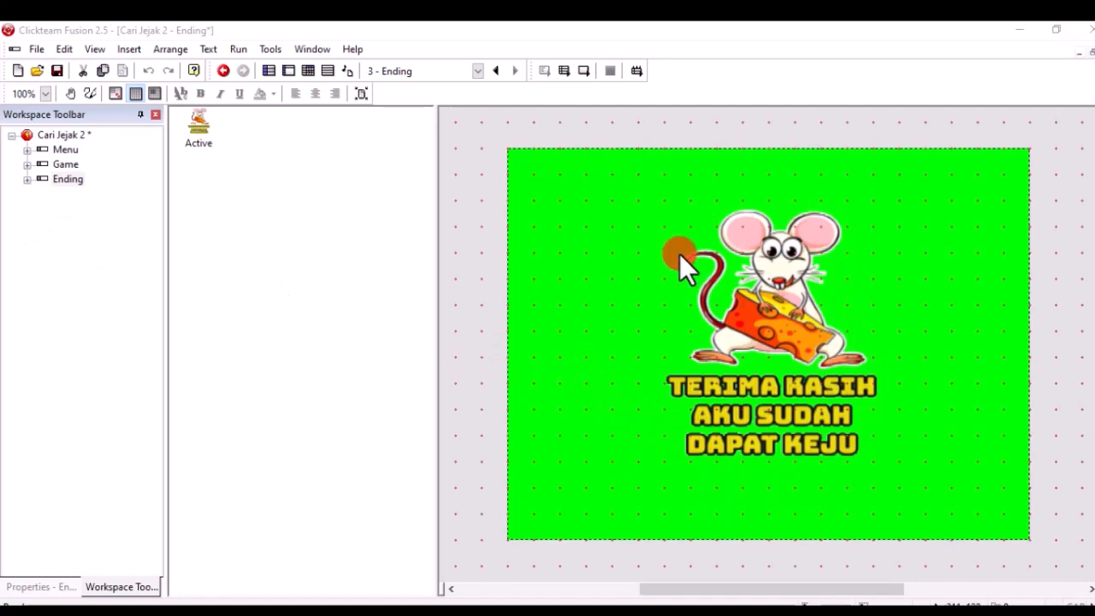
click(56, 164)
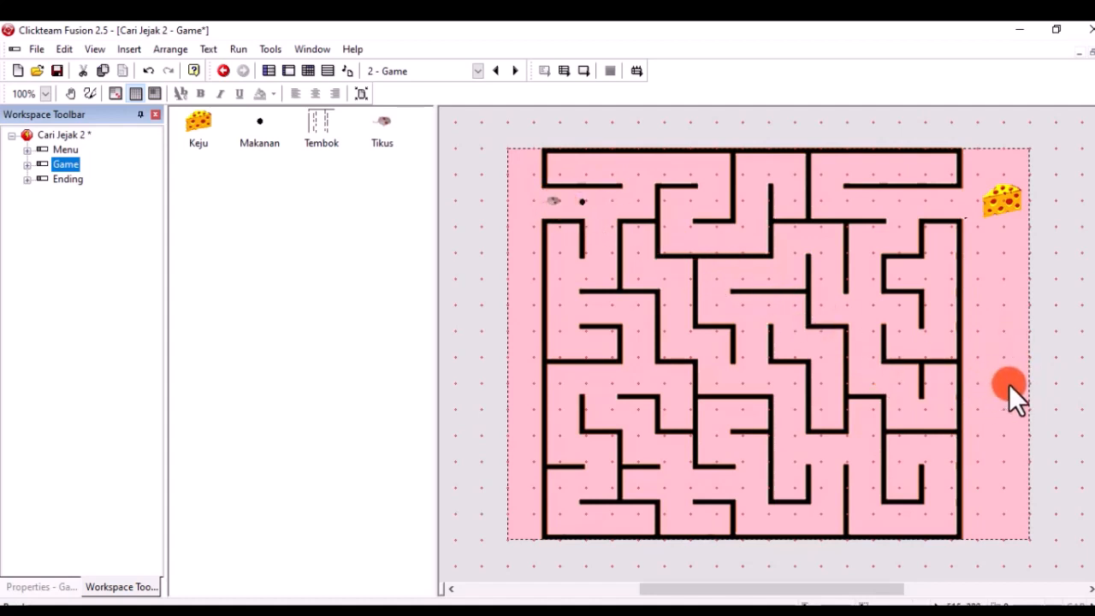
click(62, 179)
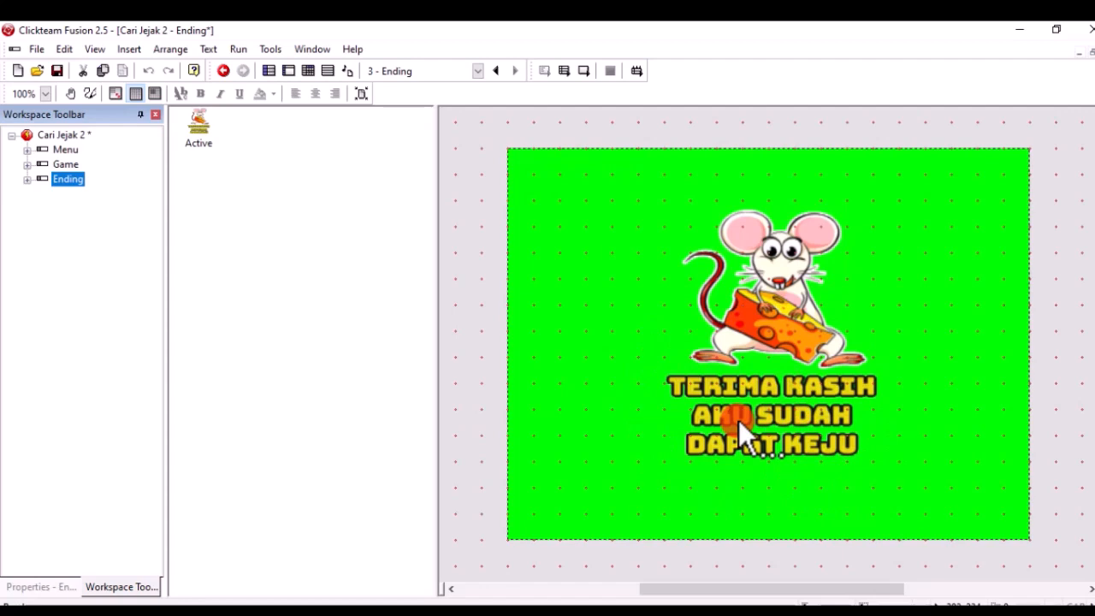
click(61, 152)
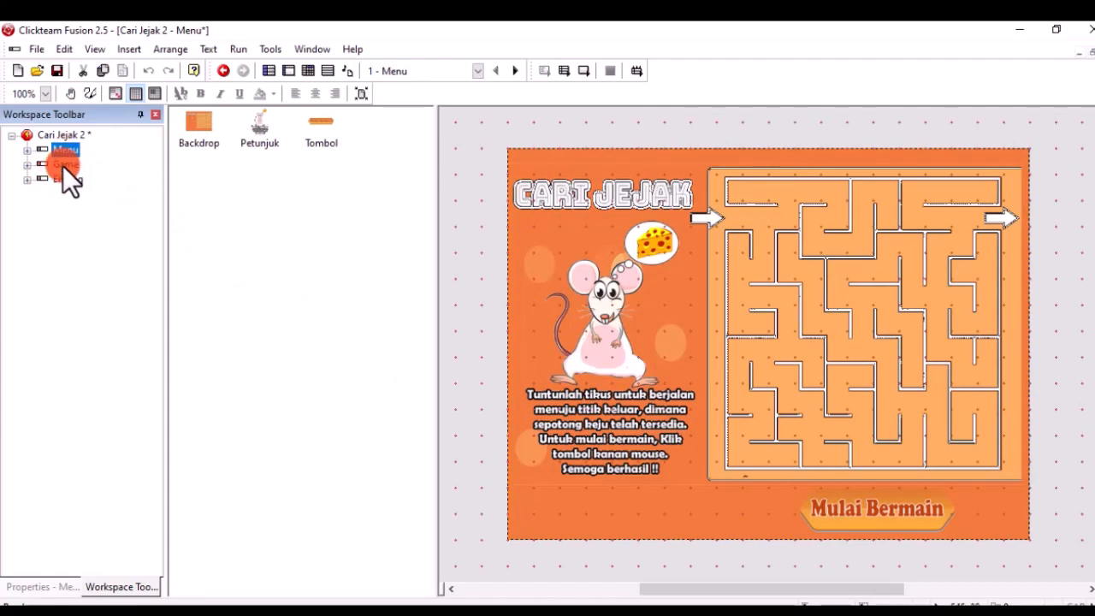
click(63, 164)
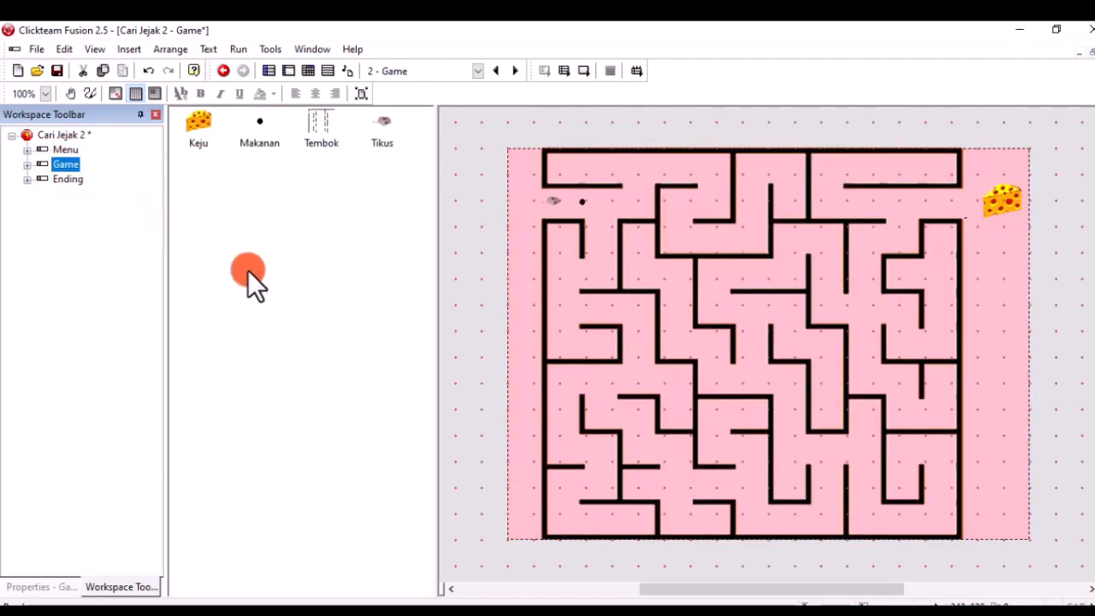
key(F8)
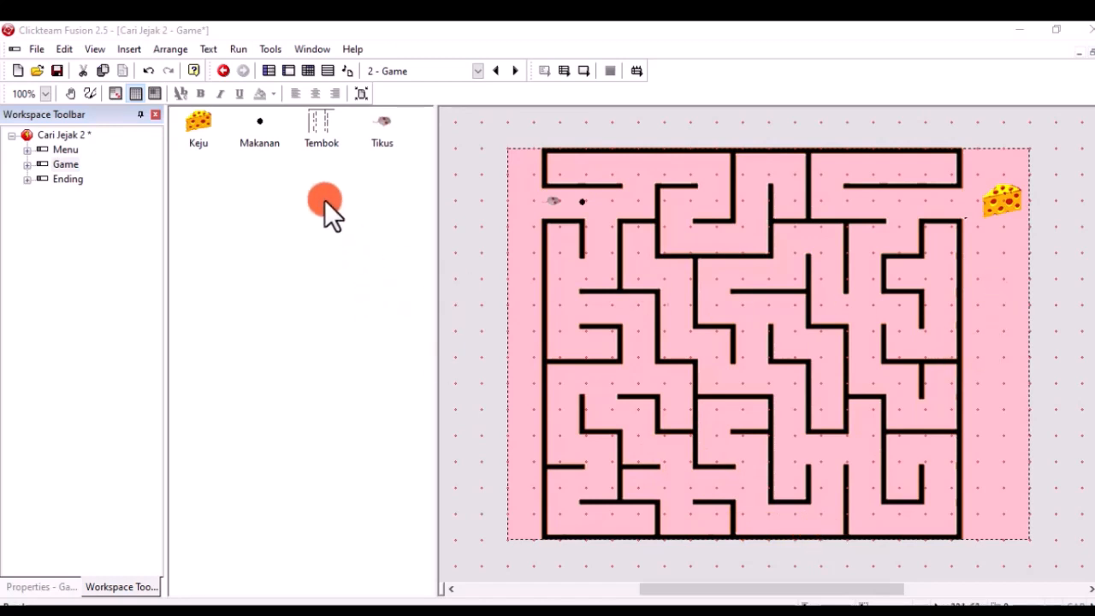
- Insert a new Active object in the Game frame, in the margin right of the maze below the cheese
right_click(982, 295)
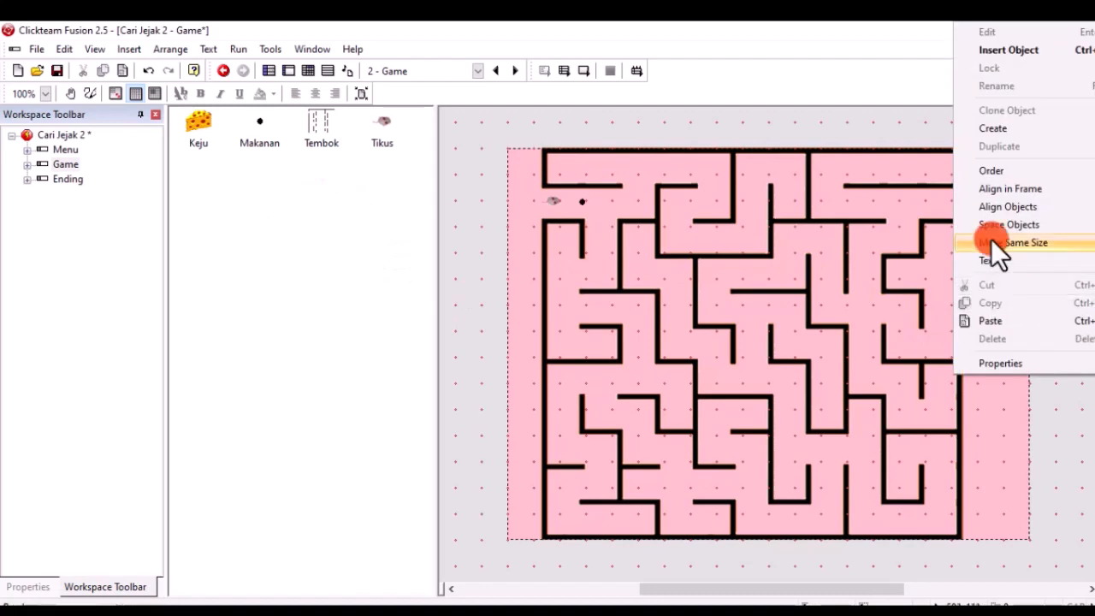
click(999, 50)
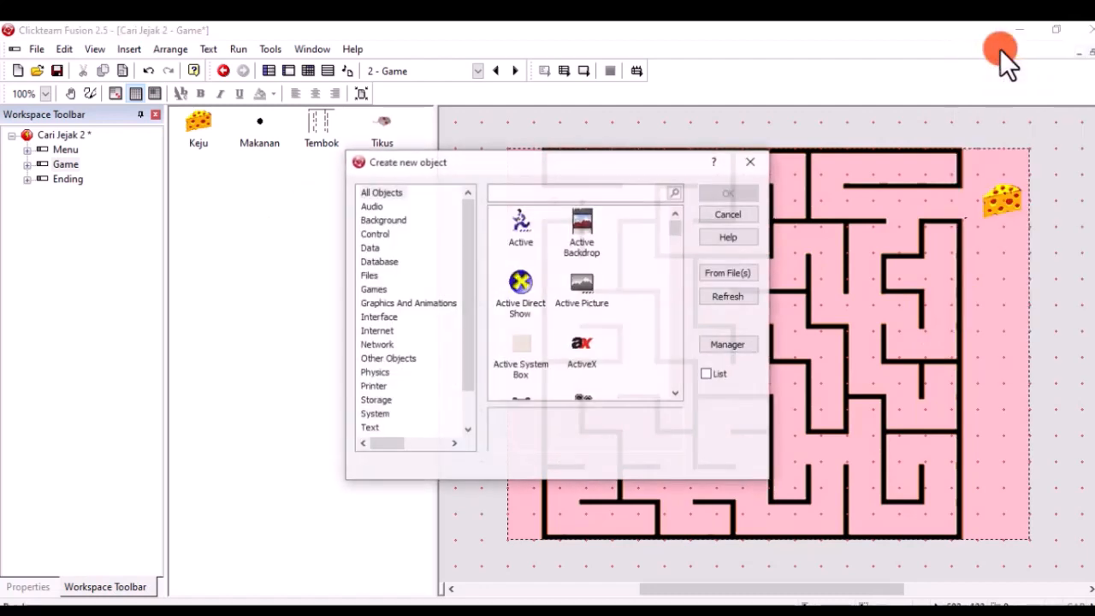
click(521, 224)
click(716, 192)
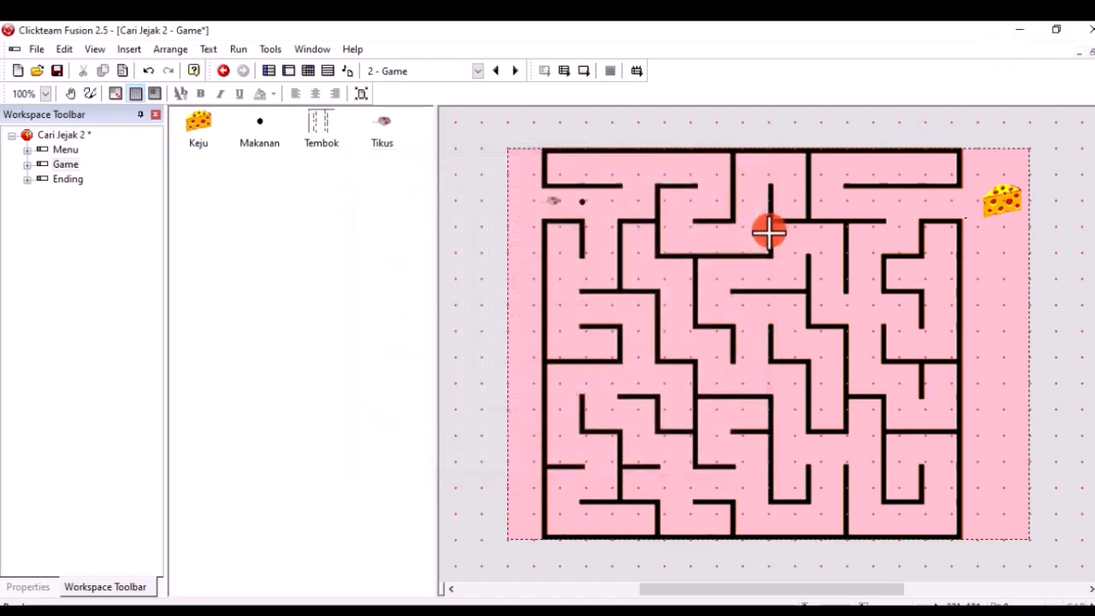
click(984, 293)
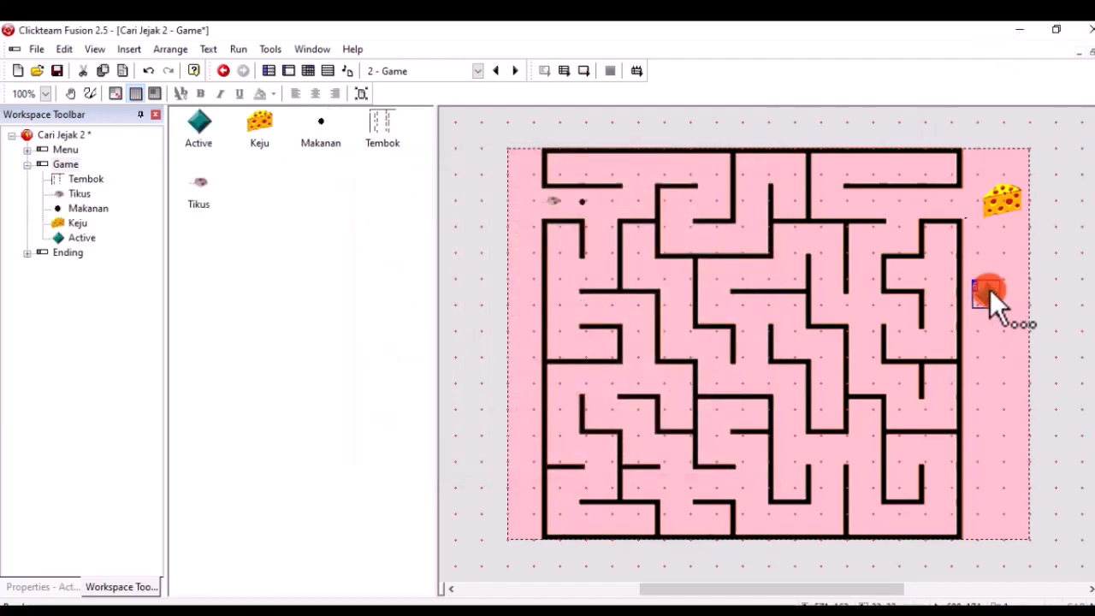
- Import Jumlah_Makanan.png as the new Active object's image, picking the transparent colour from the image background
double_click(990, 289)
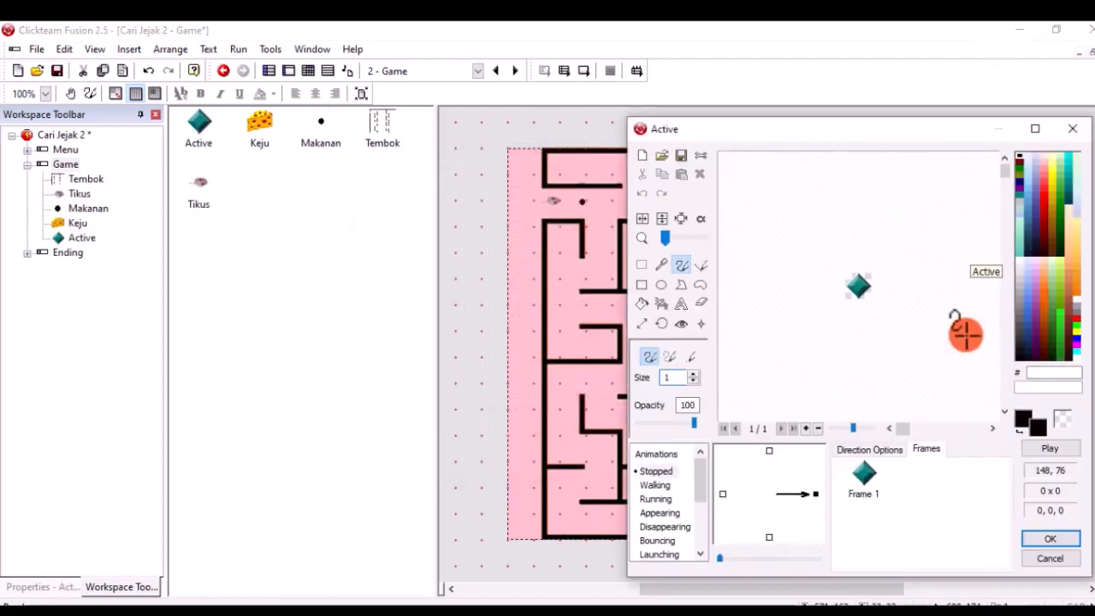
click(645, 157)
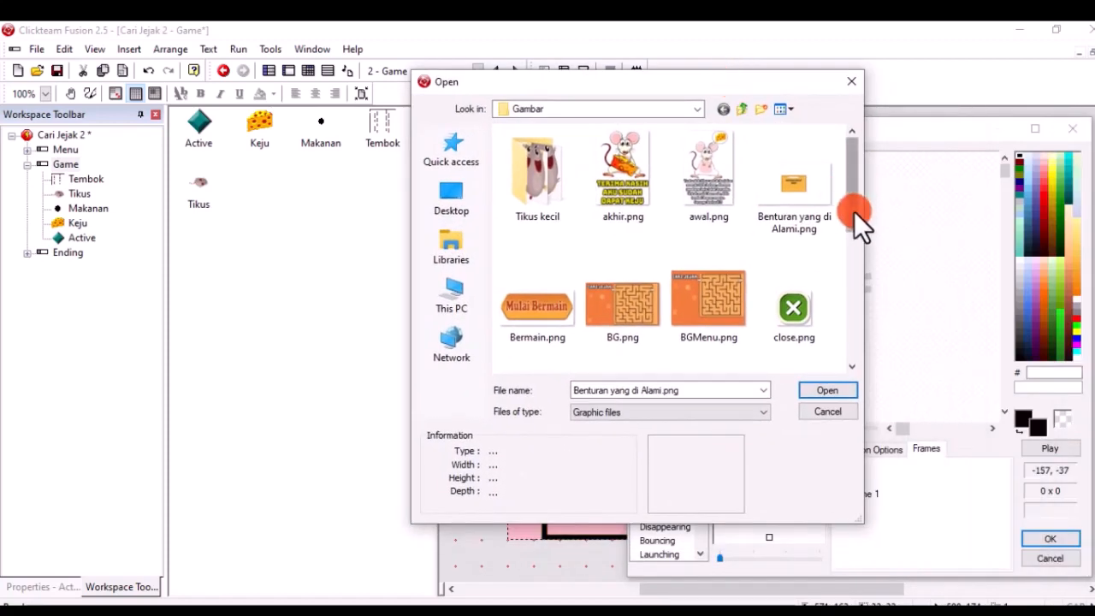
drag(853, 211, 855, 275)
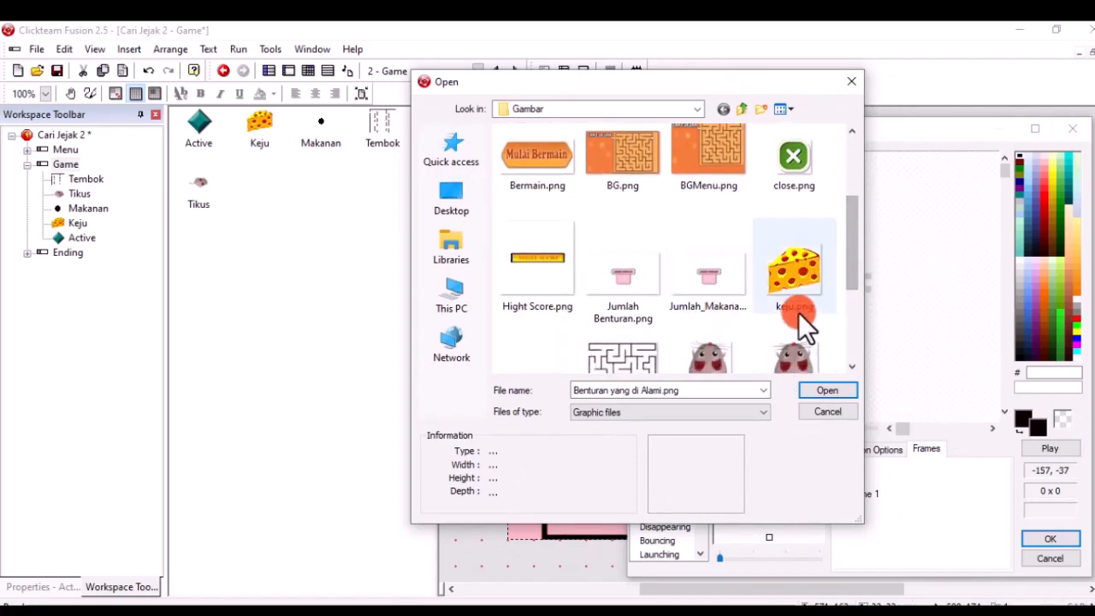
click(704, 280)
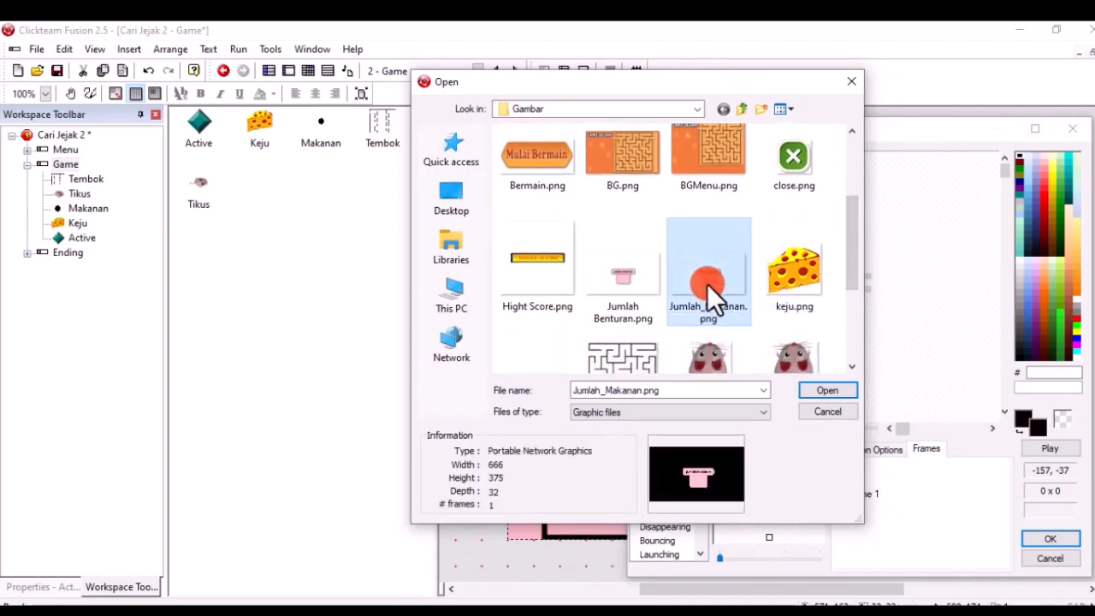
click(828, 389)
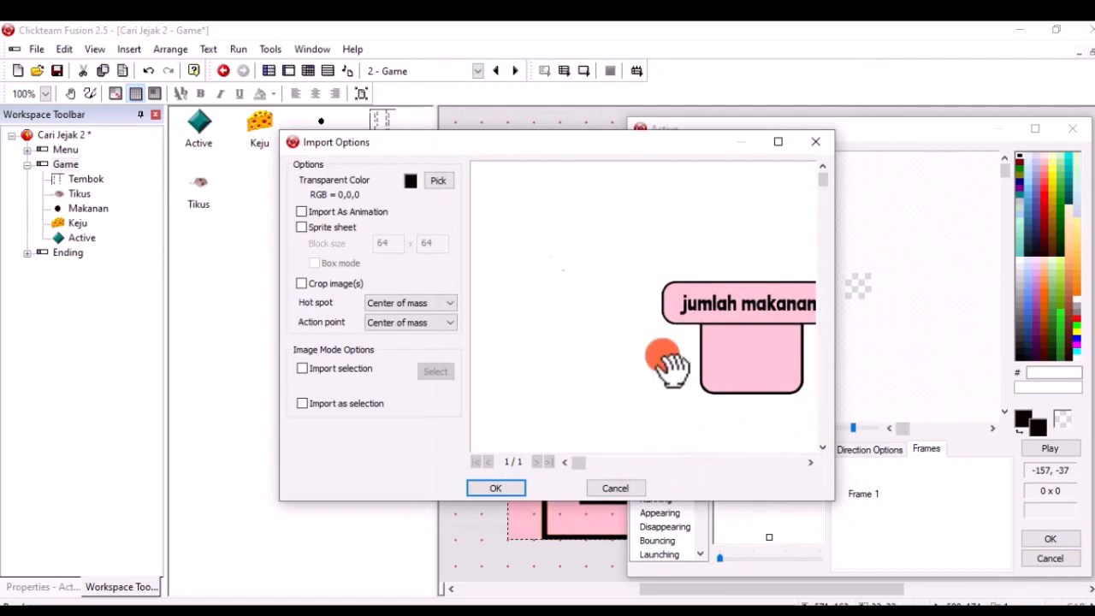
click(456, 178)
click(601, 295)
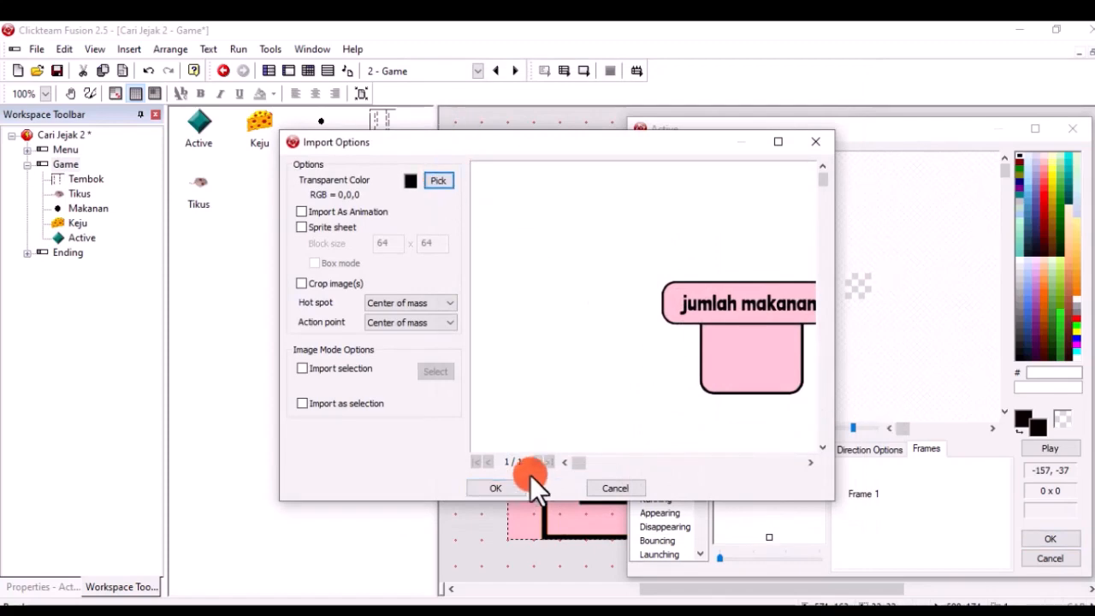
click(502, 488)
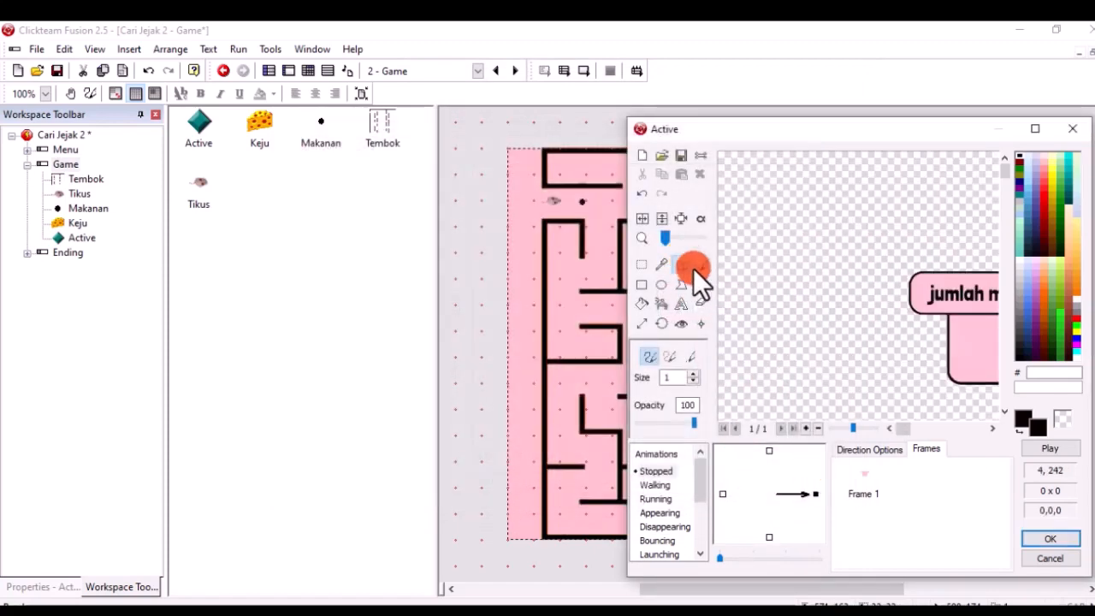
- Crop the imported "jumlah makanan" image to its visible content and accept the edited object
click(681, 221)
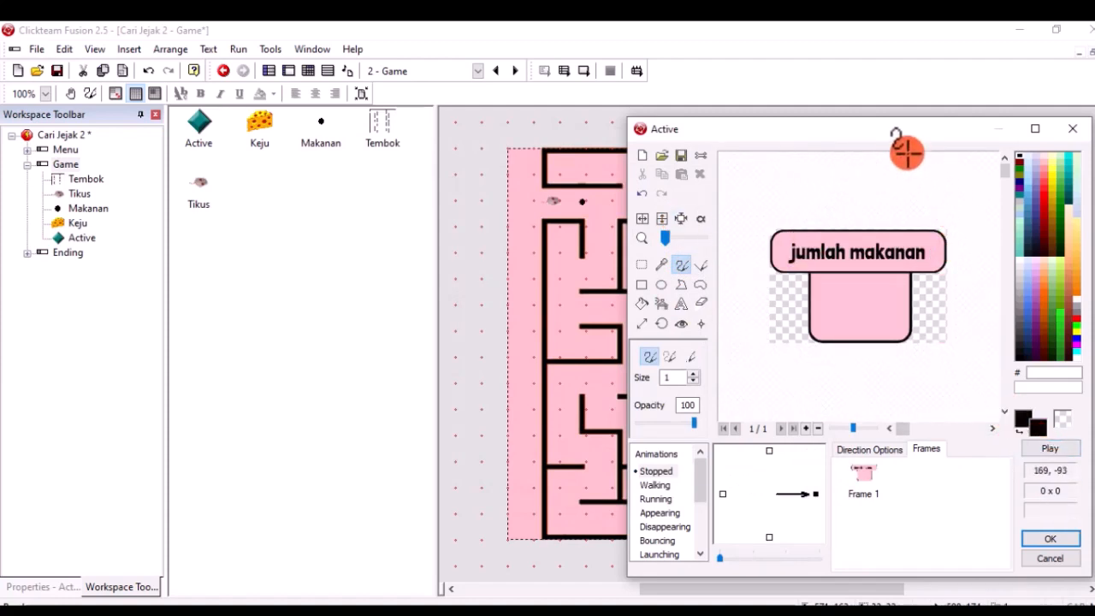
drag(889, 132, 780, 79)
click(934, 486)
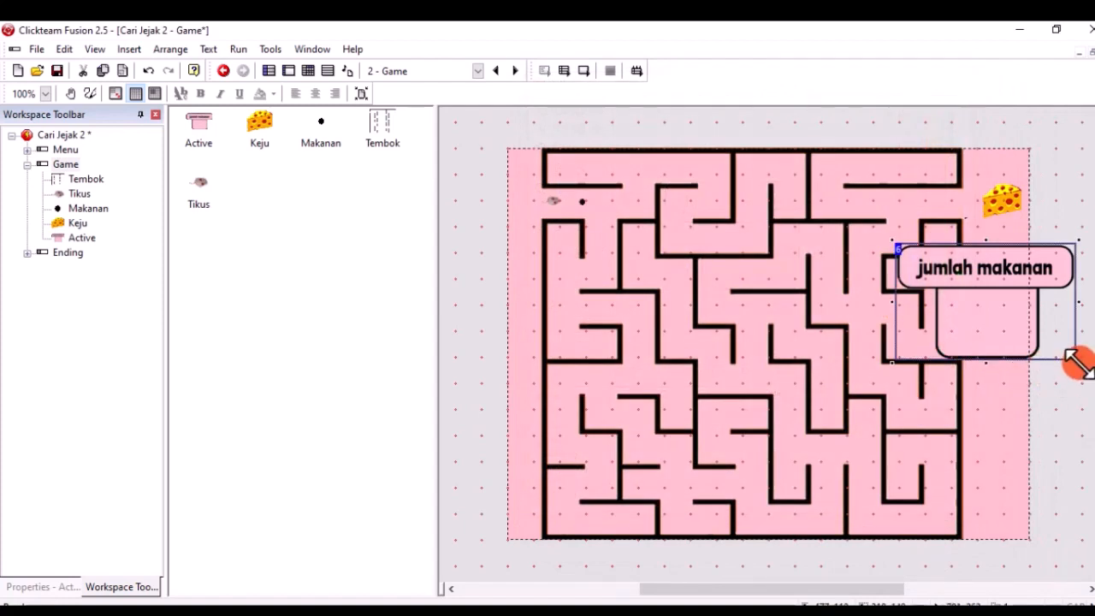
- Shrink the "jumlah makanan" object and place it in the narrow margin right of the maze, below the cheese
drag(1076, 360, 1037, 333)
drag(1039, 290, 1010, 288)
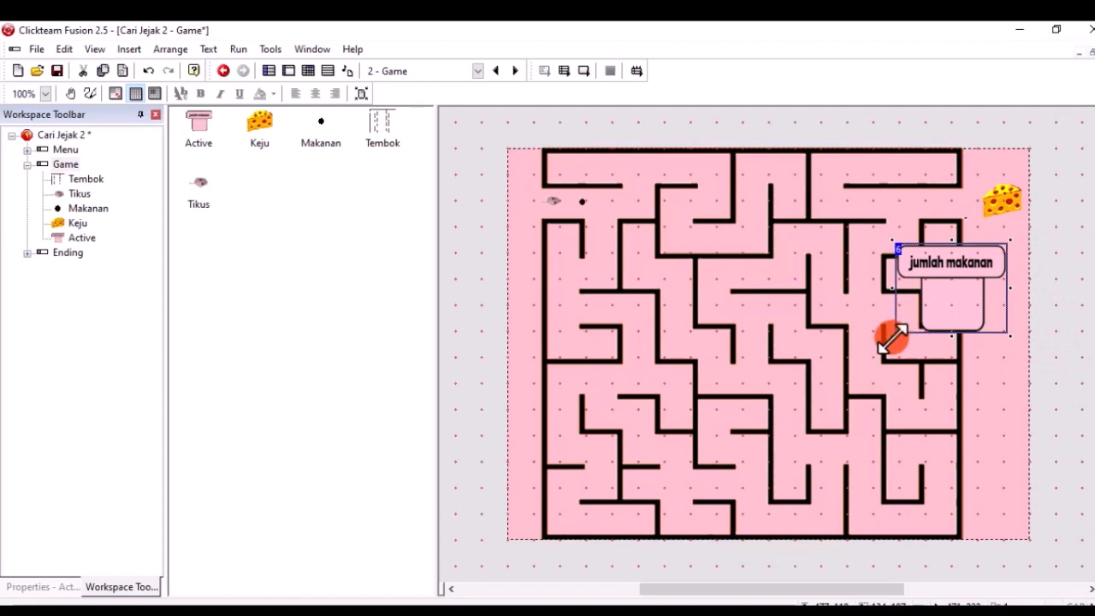
drag(895, 333, 962, 308)
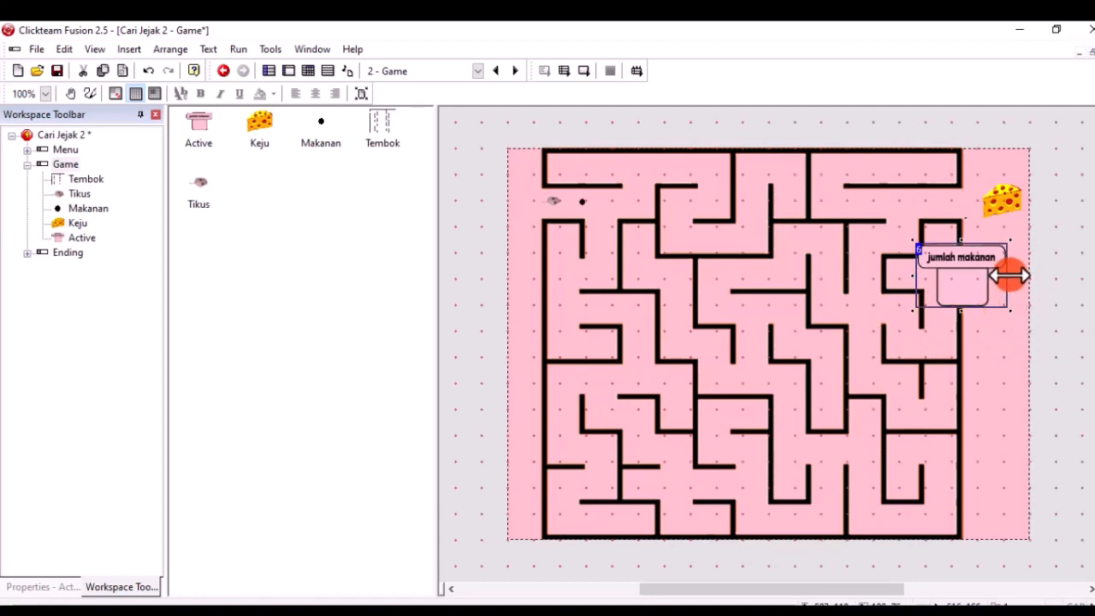
drag(1009, 275, 995, 274)
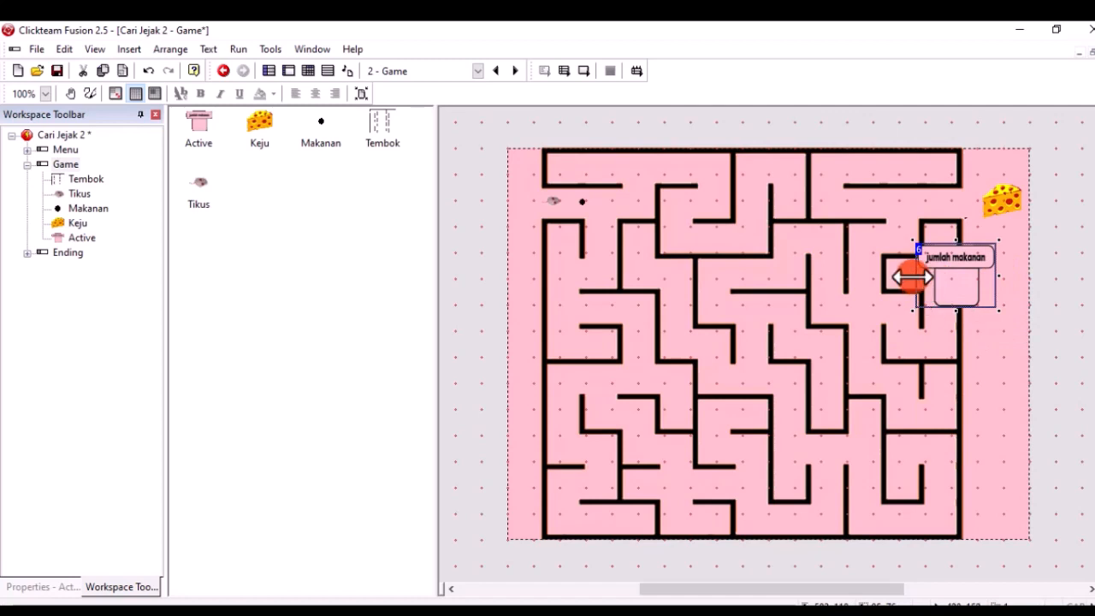
drag(916, 280, 922, 277)
drag(998, 312, 1026, 331)
click(1009, 362)
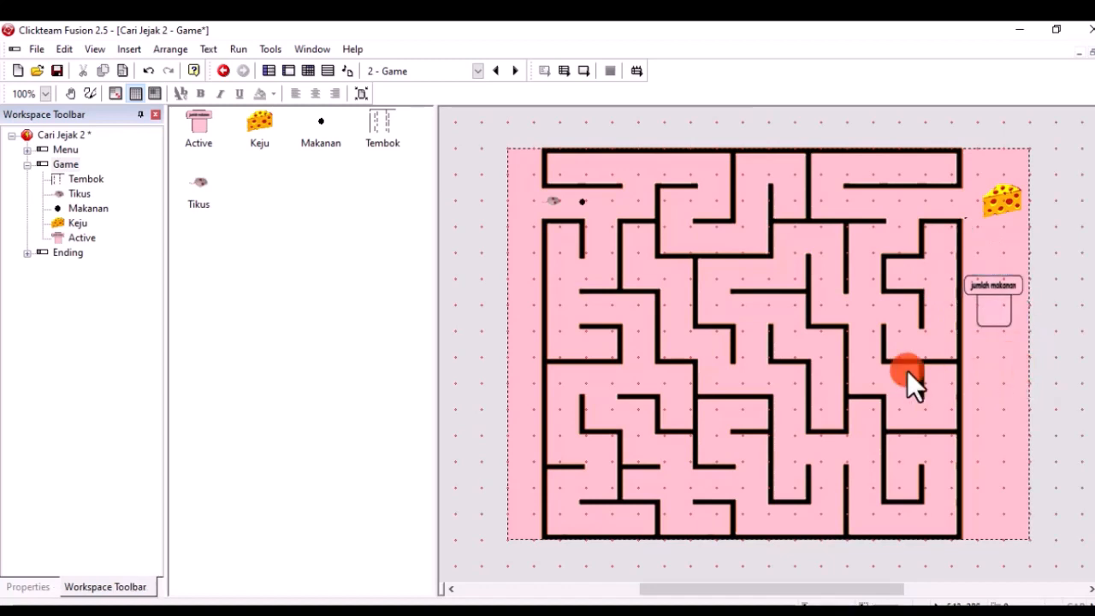
- Nudge the Tembok maze walls about 9 pixels to the left
click(734, 334)
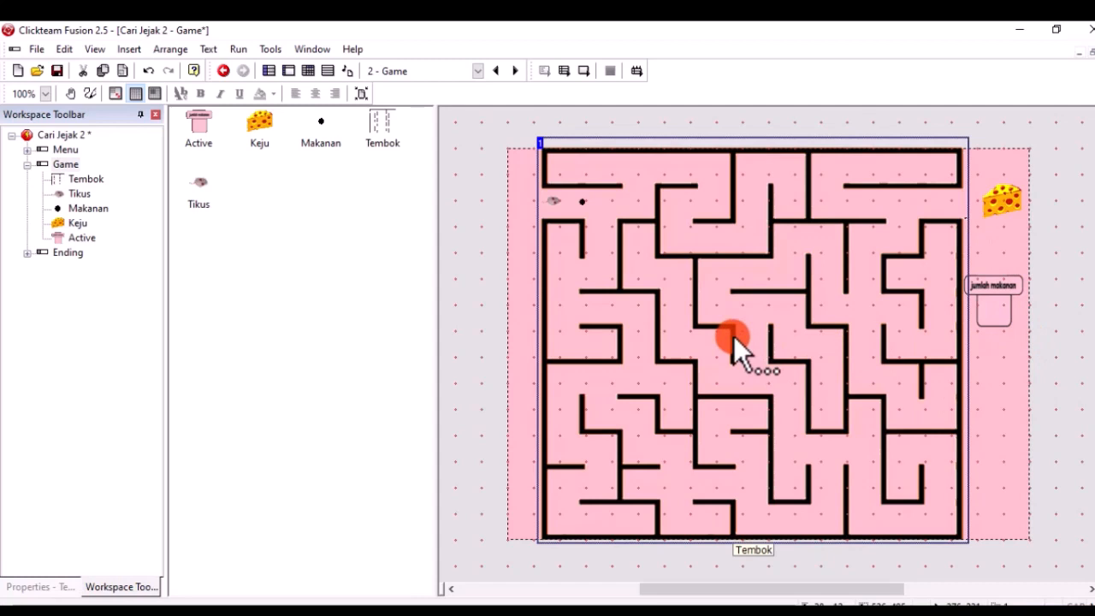
key(Left)
key(Left)
key(Left)
key(Left)
key(Left)
key(Left)
key(Left)
key(Left)
key(Left)
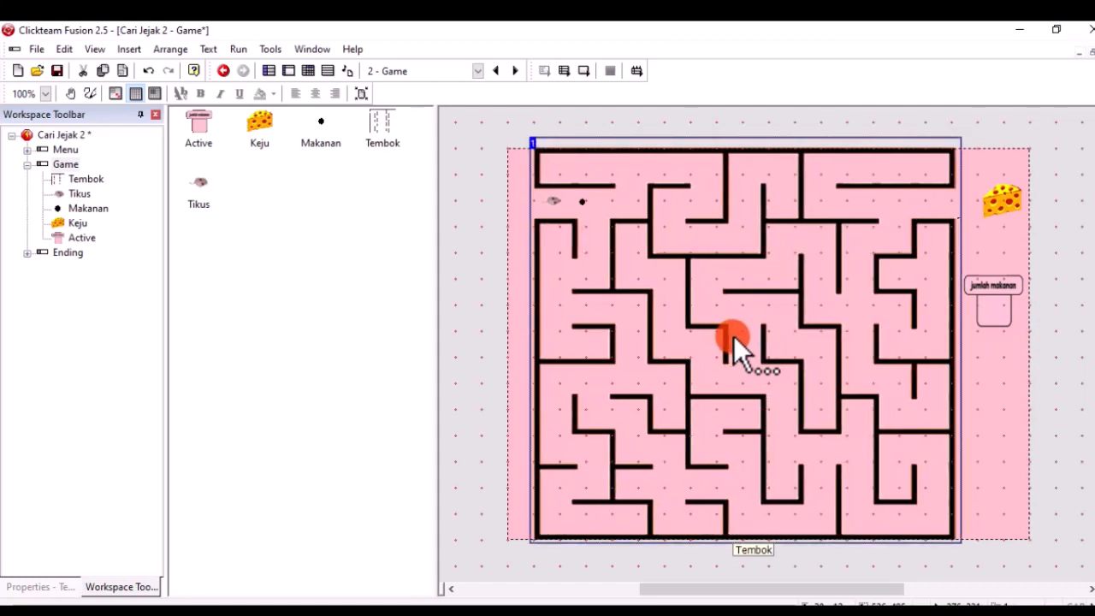
- Move the Keju cheese slightly left so it sits next to the maze exit
click(994, 315)
click(1009, 359)
click(993, 321)
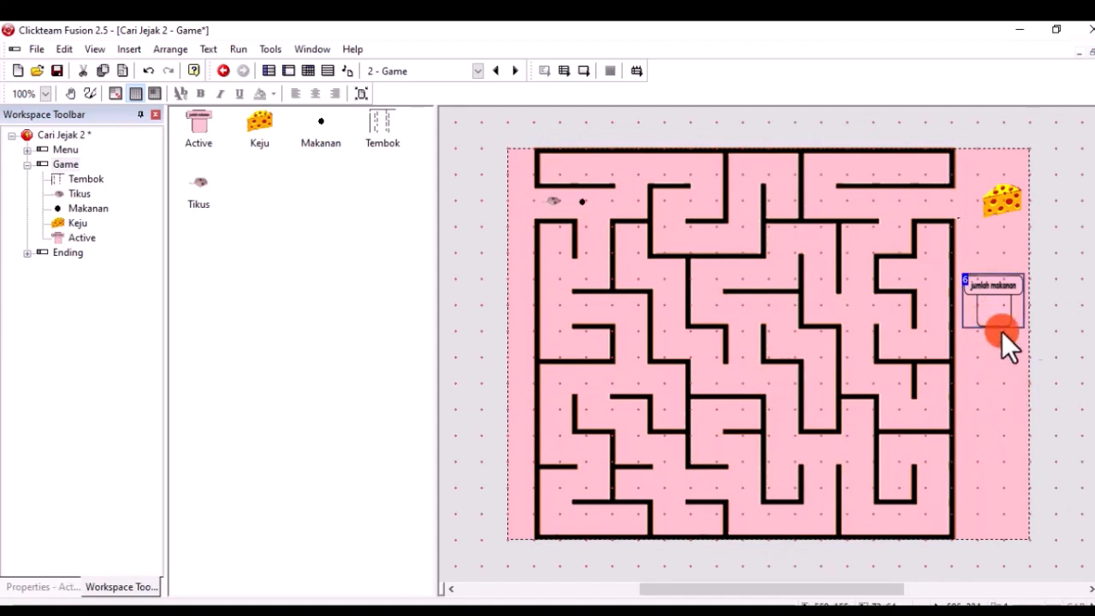
click(996, 202)
drag(991, 201, 984, 204)
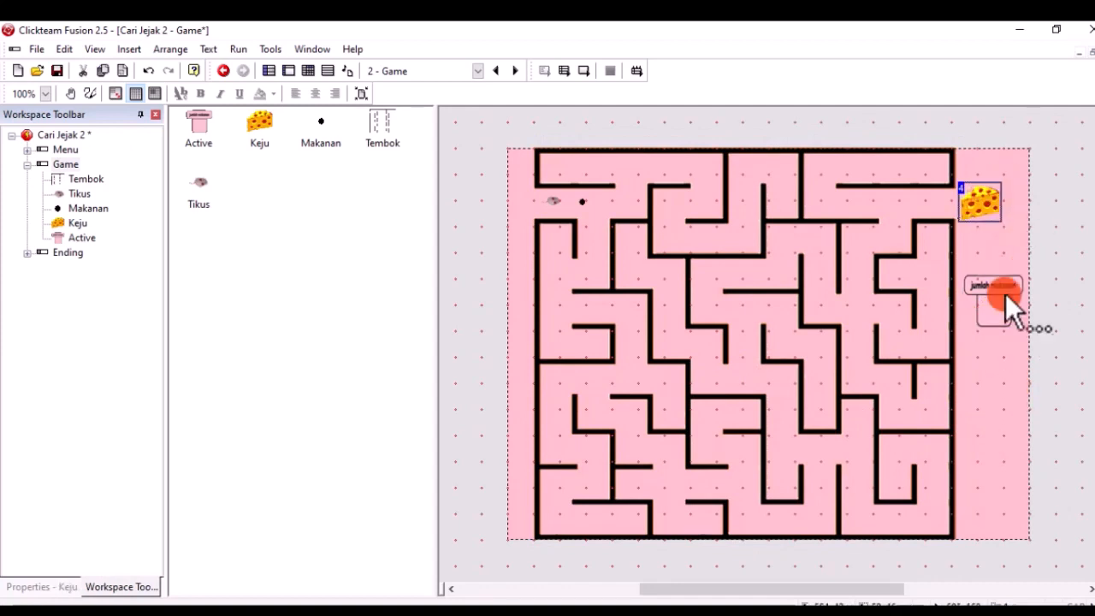
- Insert a second Active object in the right margin of the Game frame, below the "jumlah makanan" object
right_click(989, 397)
click(1008, 71)
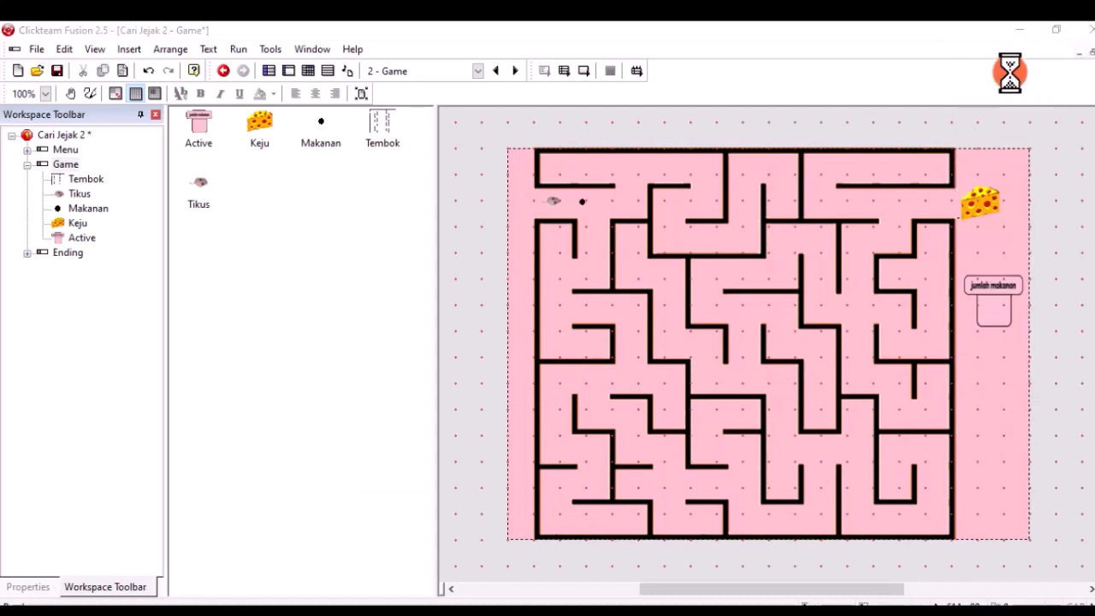
click(522, 227)
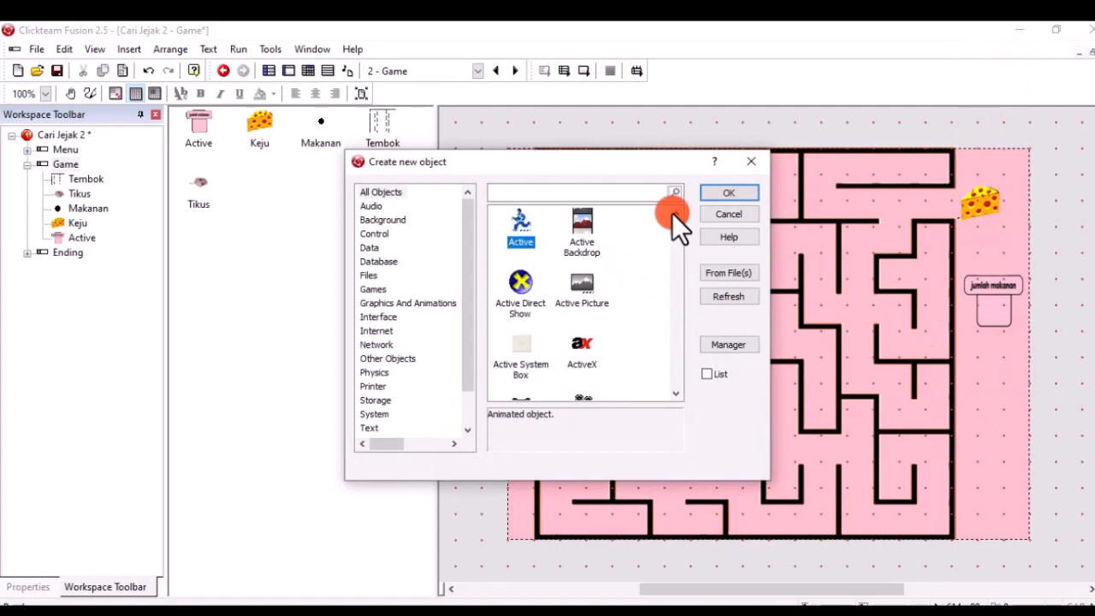
click(714, 194)
click(991, 405)
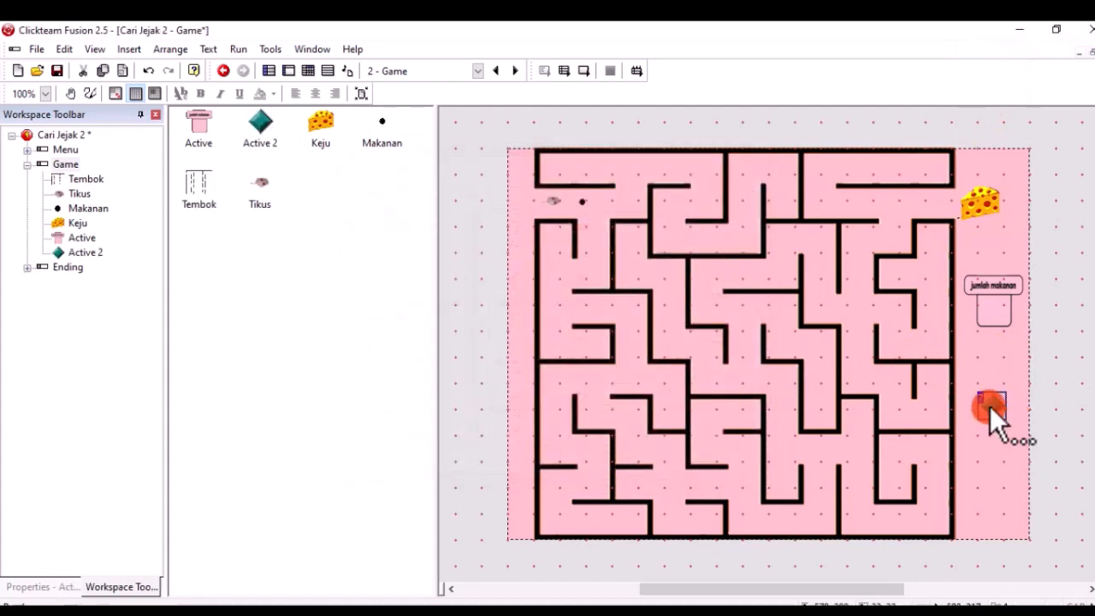
- Open the Active 2 object's picture for editing and load Jumlah Benturan.png from the Gambar folder
double_click(990, 405)
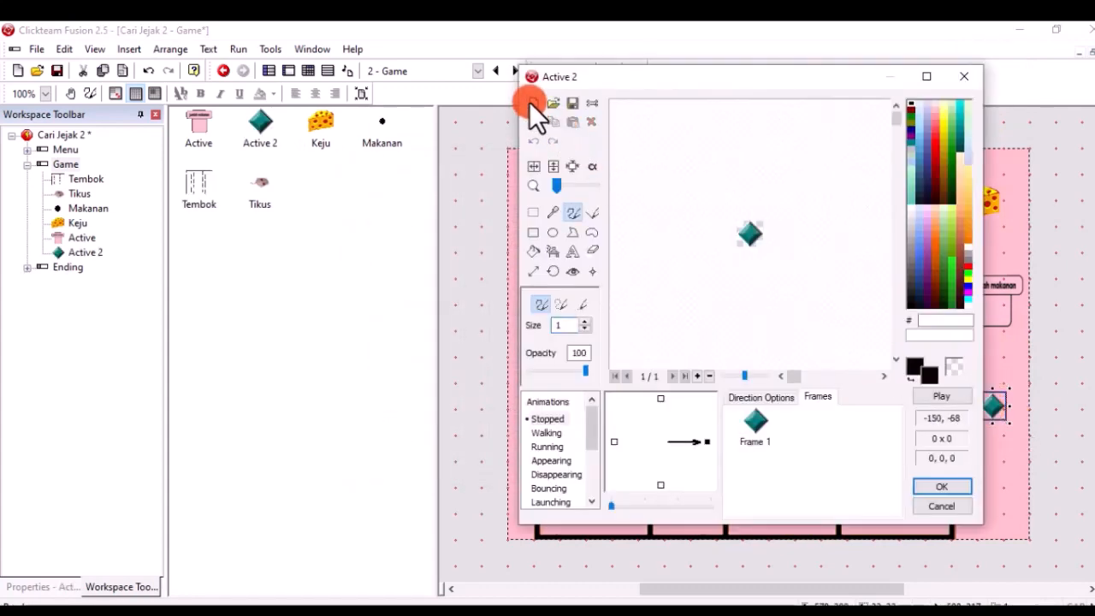
click(551, 106)
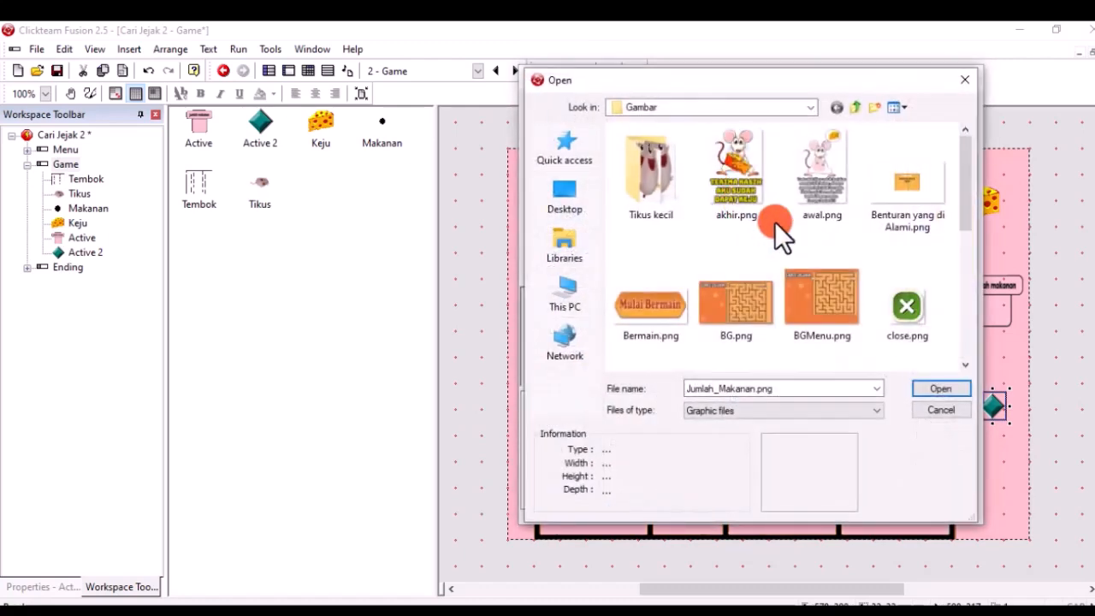
scroll(843, 257, down, 2)
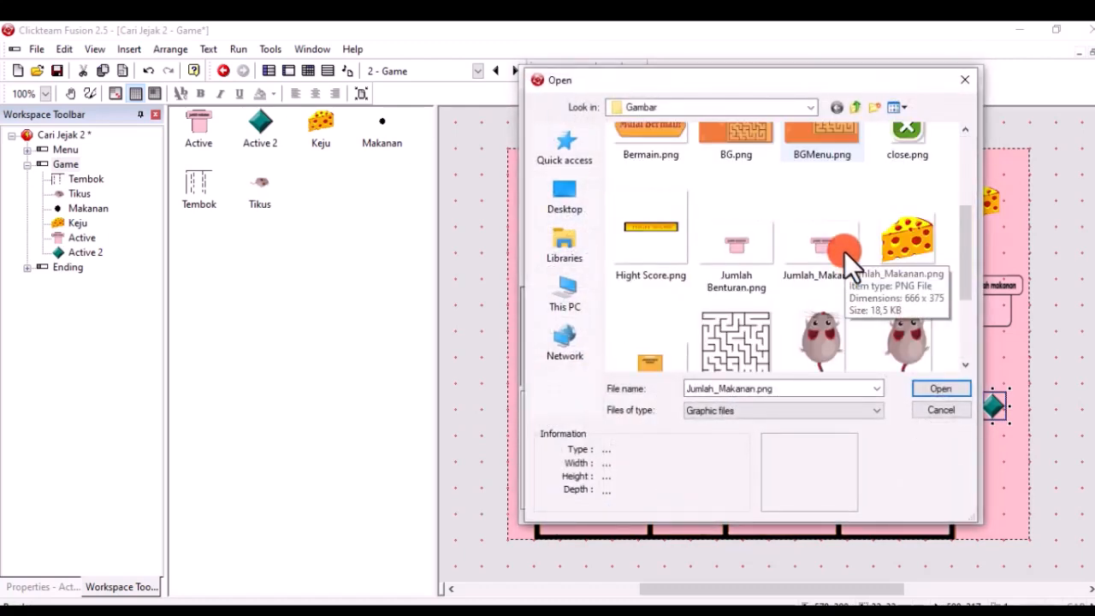
click(726, 256)
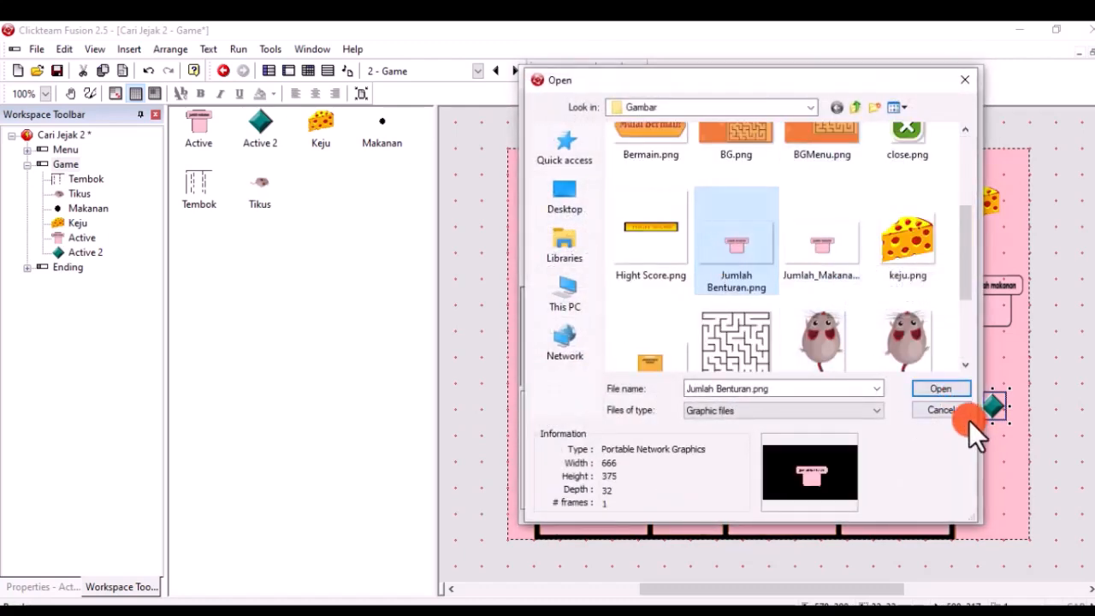
click(944, 385)
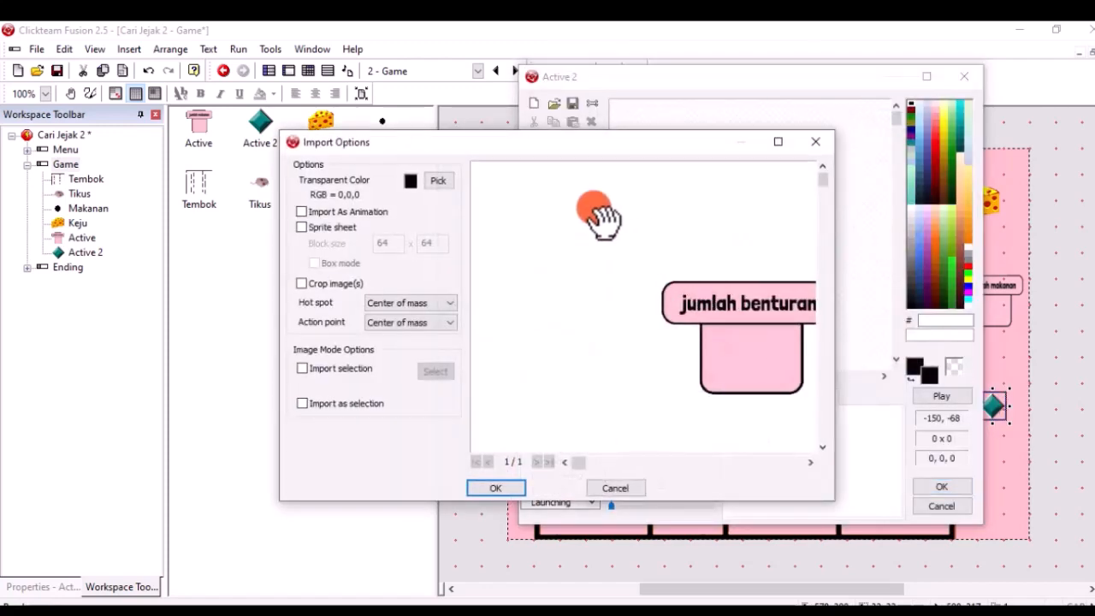
- Import the picture with its background colour as the transparent colour and crop it to the "jumlah benturan" panel
click(446, 181)
click(549, 219)
click(503, 489)
click(499, 488)
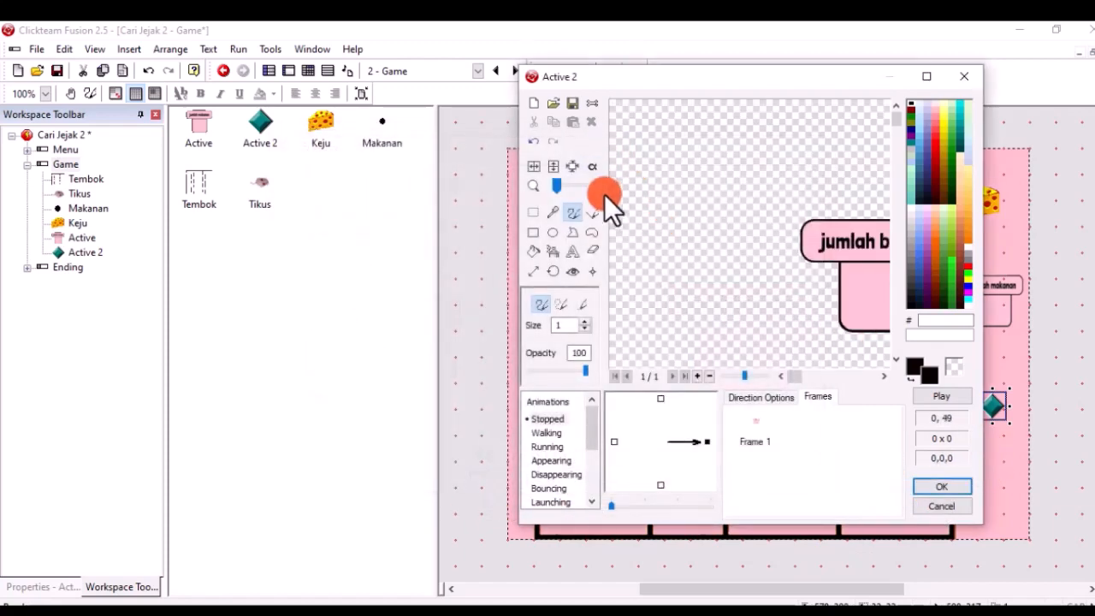
click(570, 166)
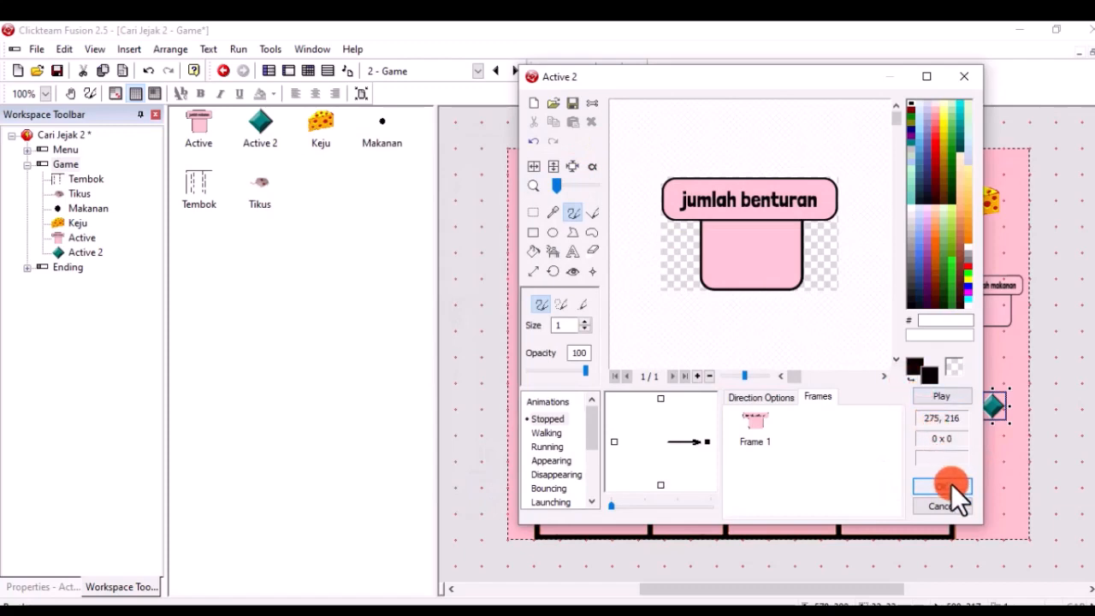
click(951, 484)
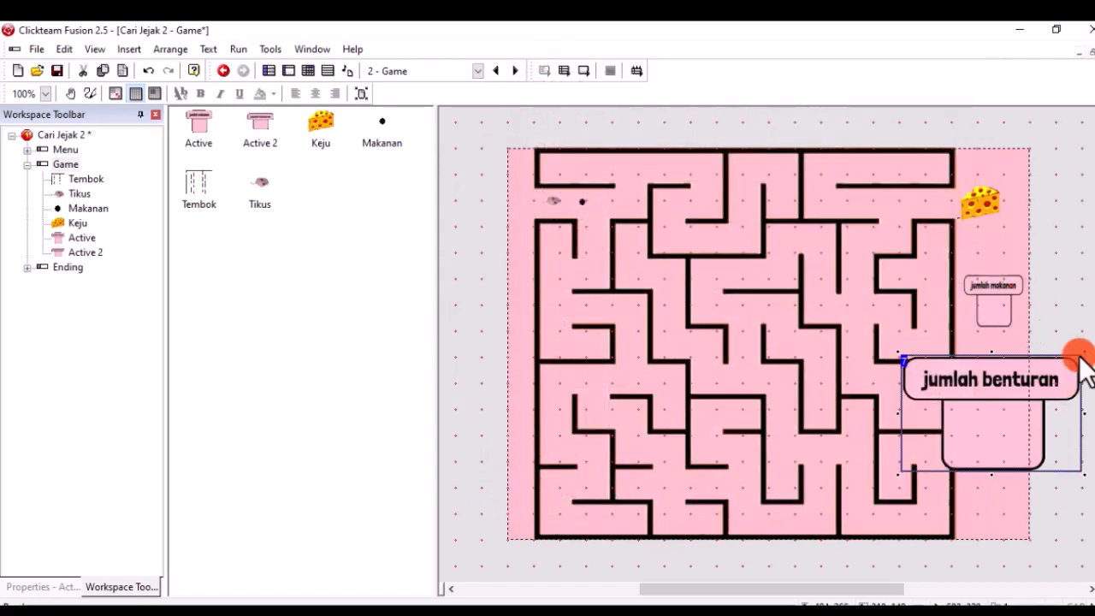
- Shrink the "jumlah benturan" object to less than half its imported width
drag(1083, 473, 1012, 438)
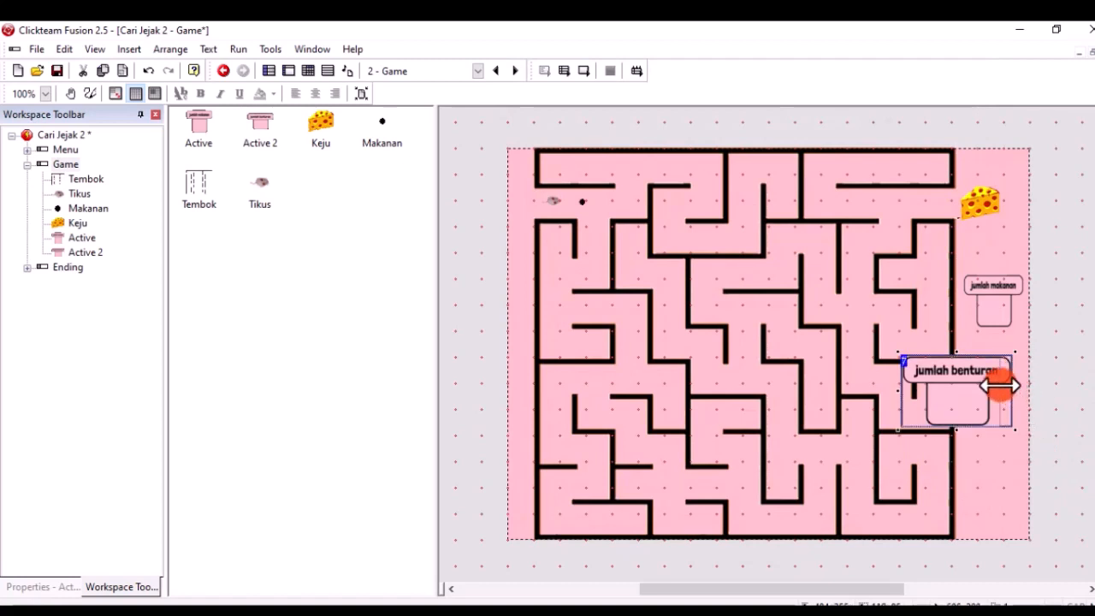
drag(1001, 386, 993, 386)
click(900, 391)
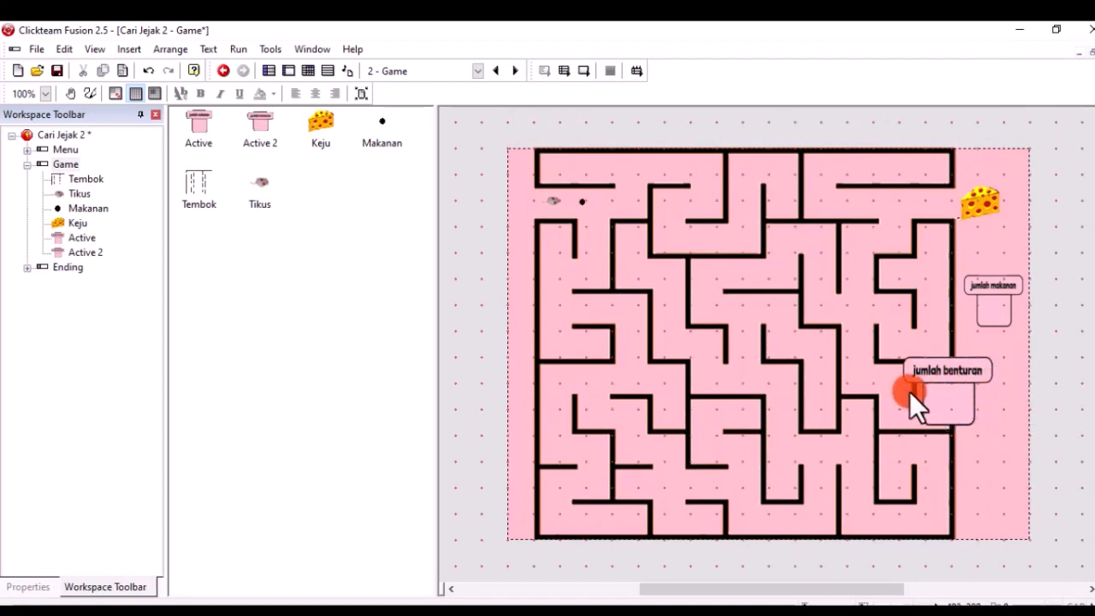
click(976, 414)
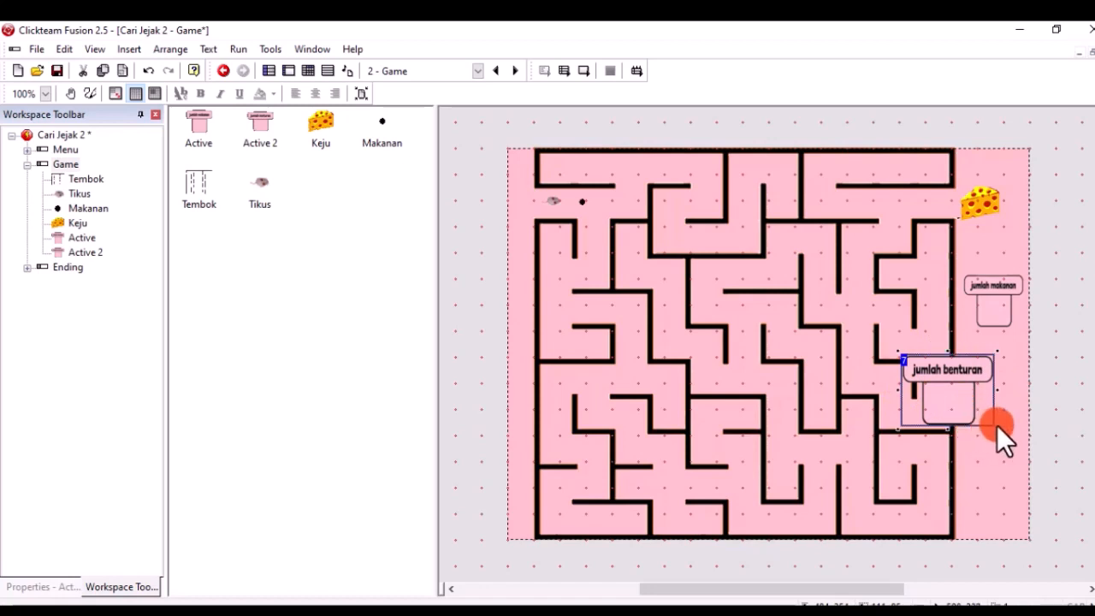
drag(997, 425, 978, 386)
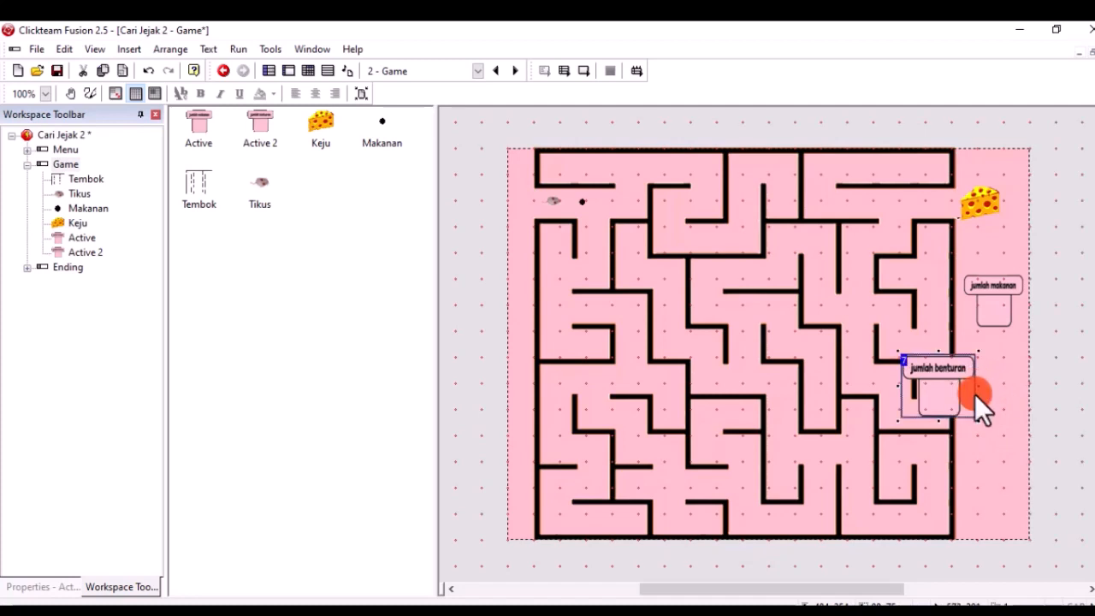
- Shrink the "jumlah benturan" object to match the "jumlah makanan" panel and place it directly below that panel in the margin
drag(894, 419, 994, 405)
click(998, 439)
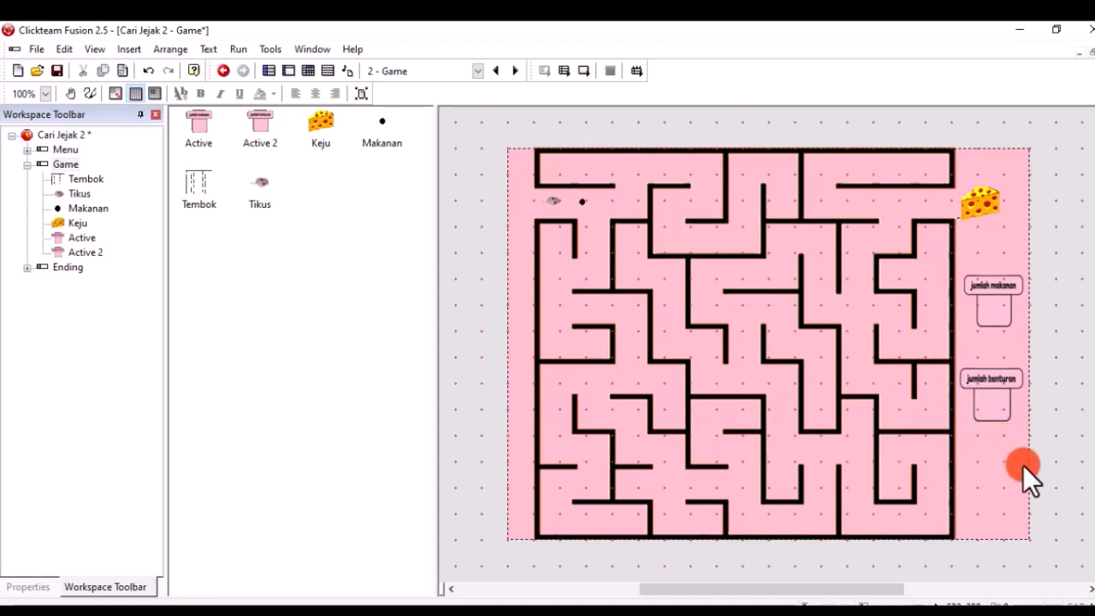
click(998, 392)
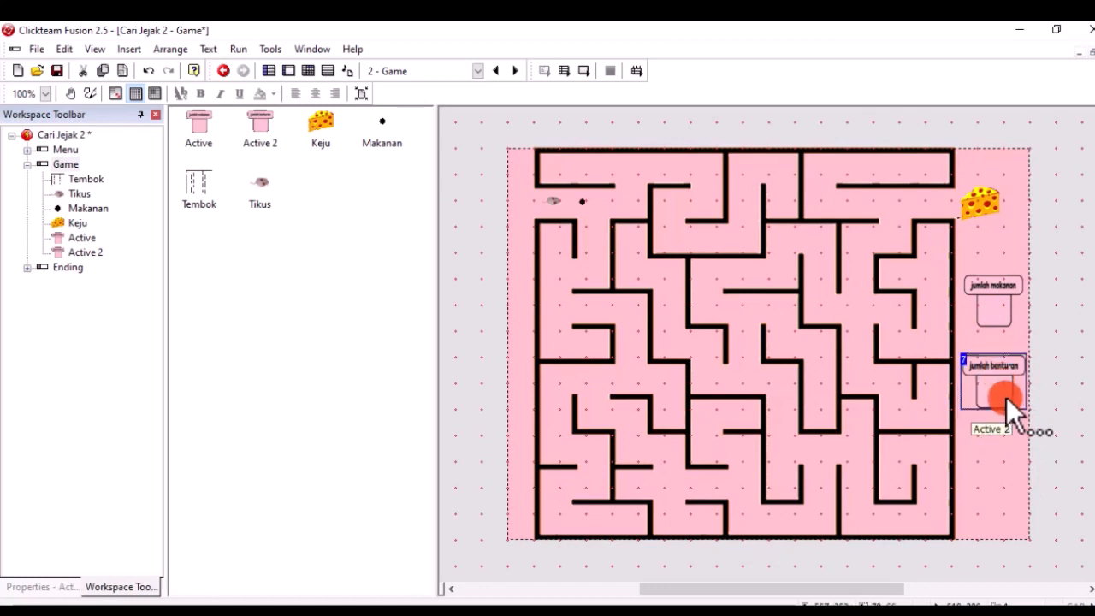
click(1041, 441)
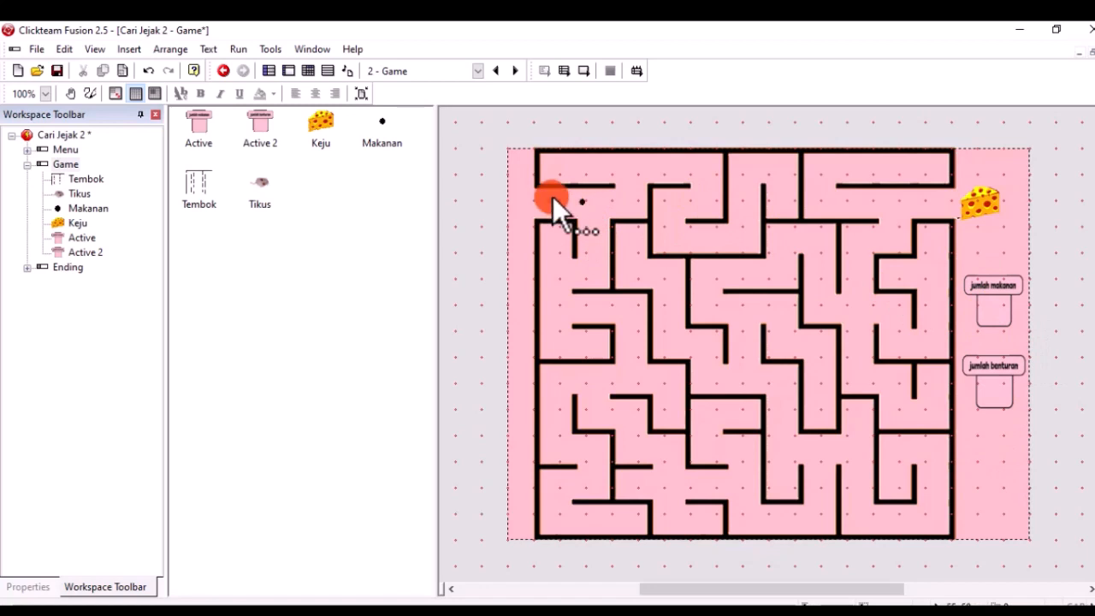
drag(551, 203, 554, 202)
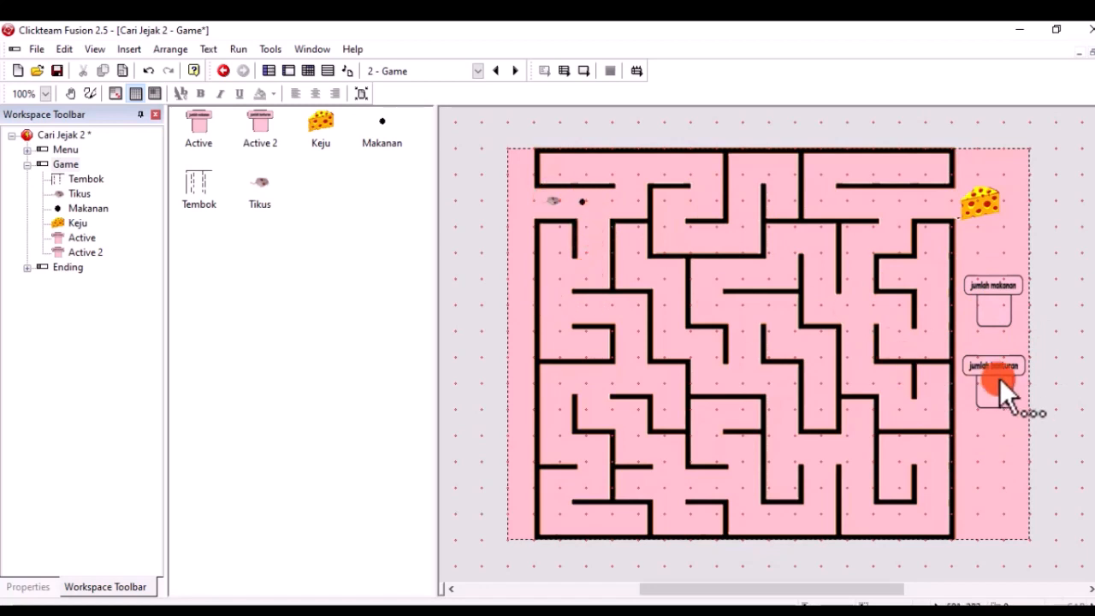
- Insert a Counter object in the margin beside the maze, below the "jumlah benturan" panel
right_click(985, 450)
click(1005, 126)
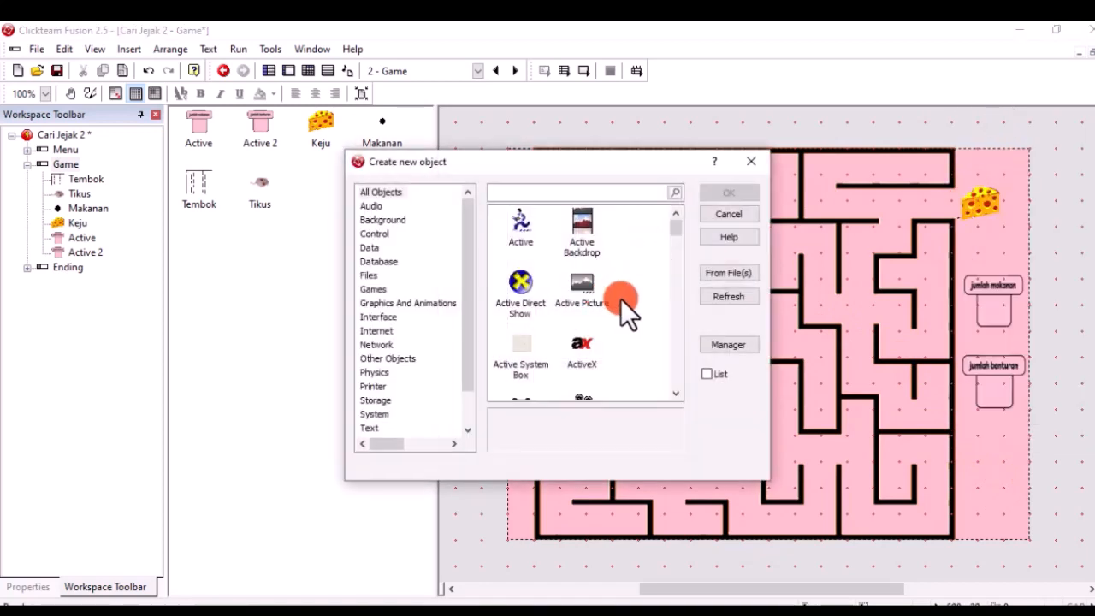
scroll(591, 282, down, 3)
scroll(587, 287, down, 3)
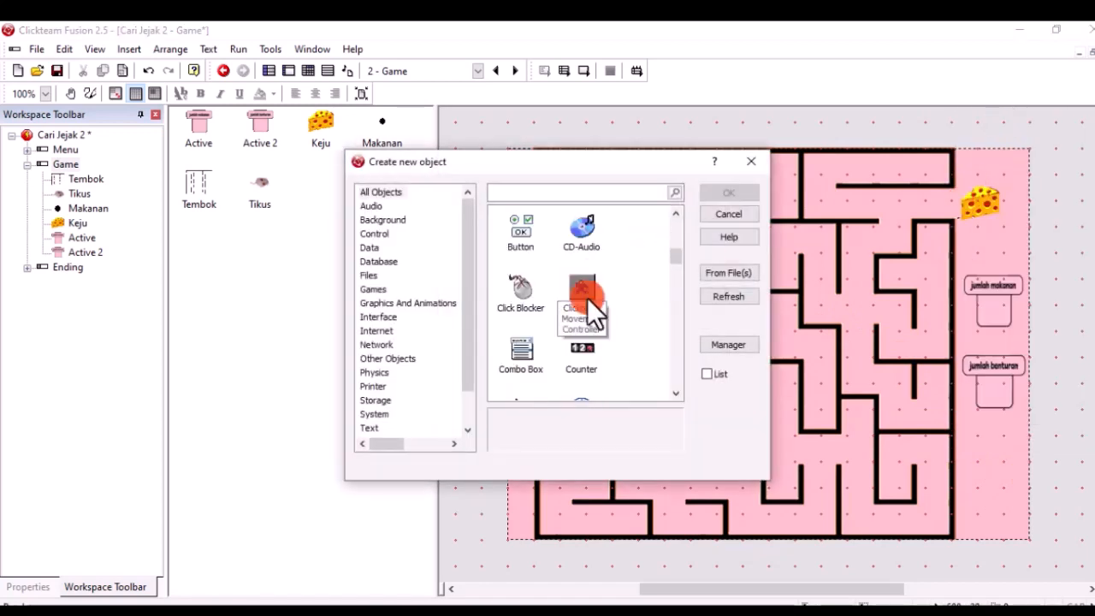
click(580, 351)
click(730, 194)
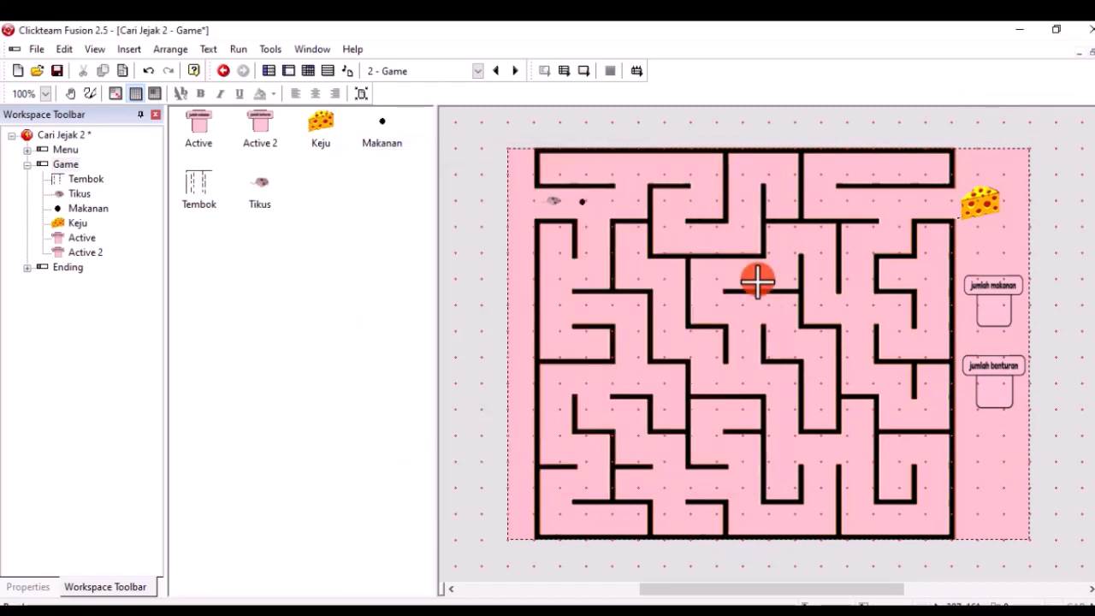
click(984, 448)
click(983, 447)
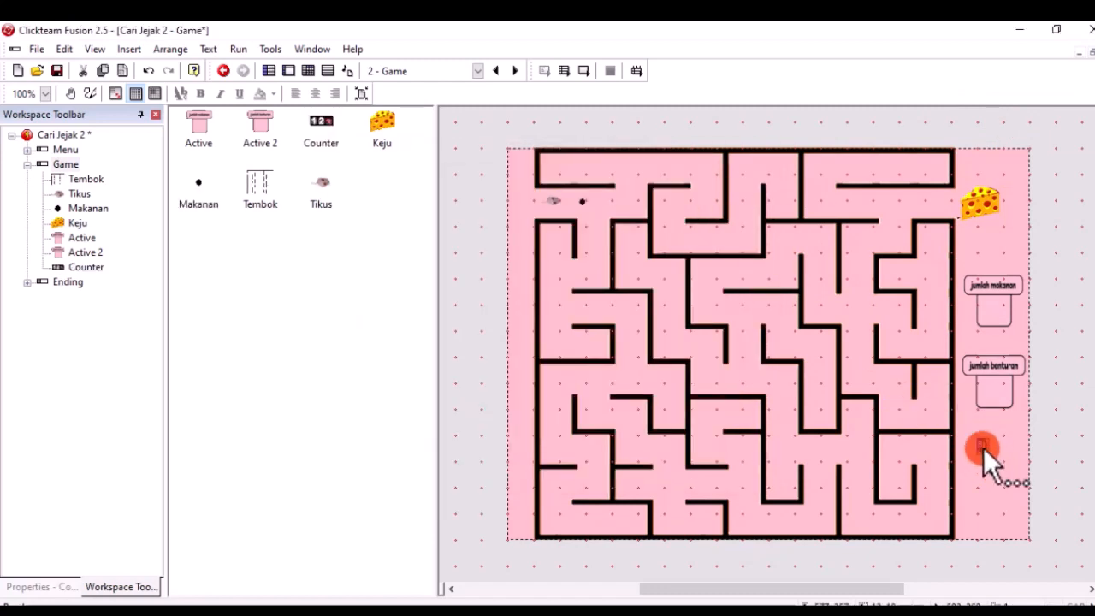
- Rename the new counter as makanan and move it into the box of the "jumlah makanan" panel
right_click(983, 448)
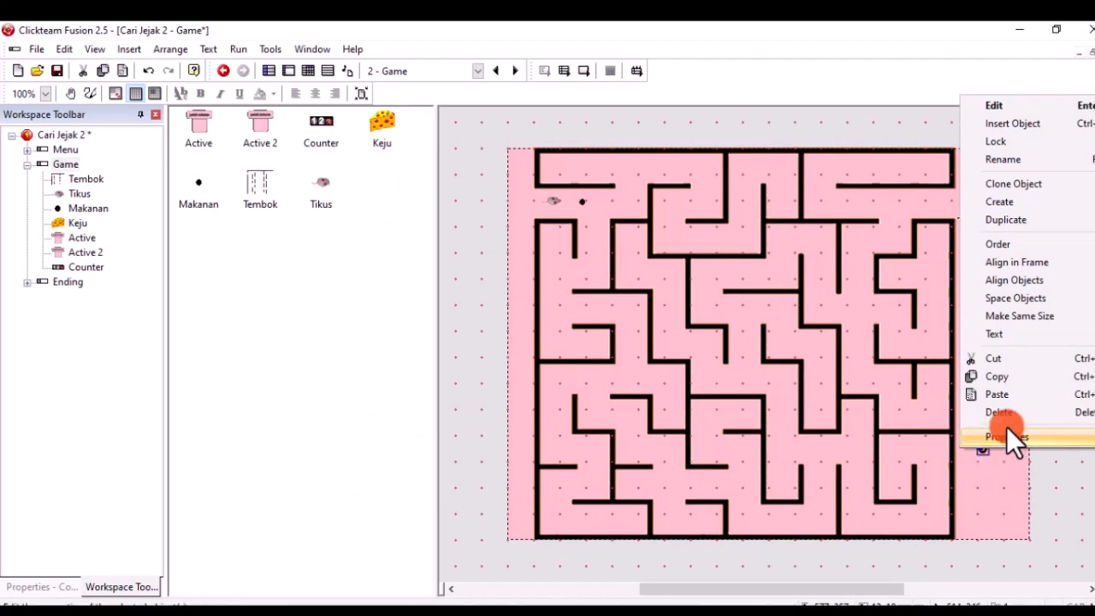
click(1010, 161)
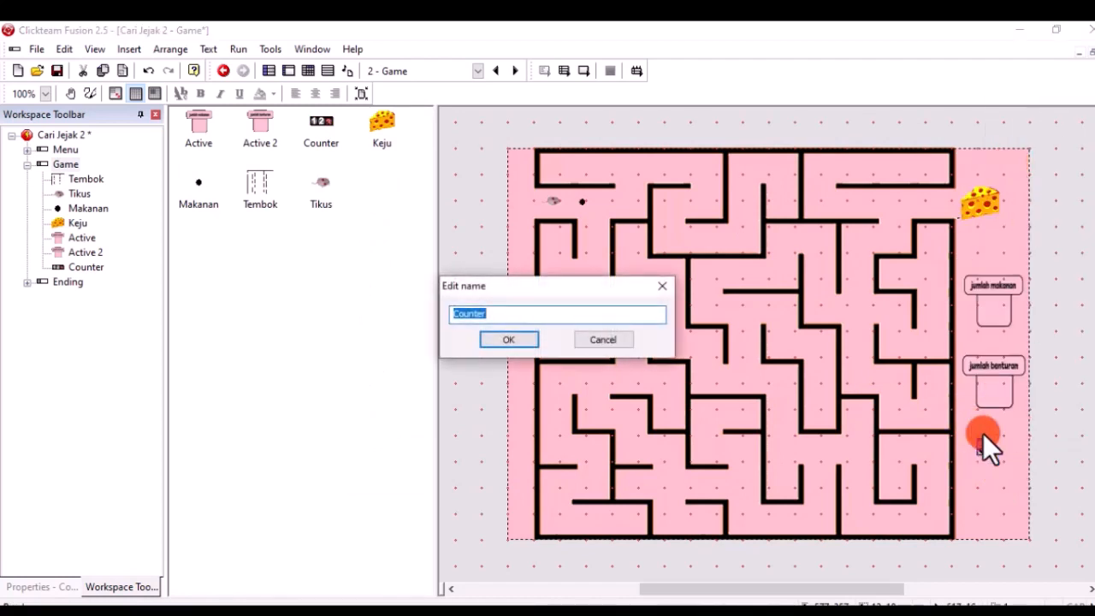
text(ma)
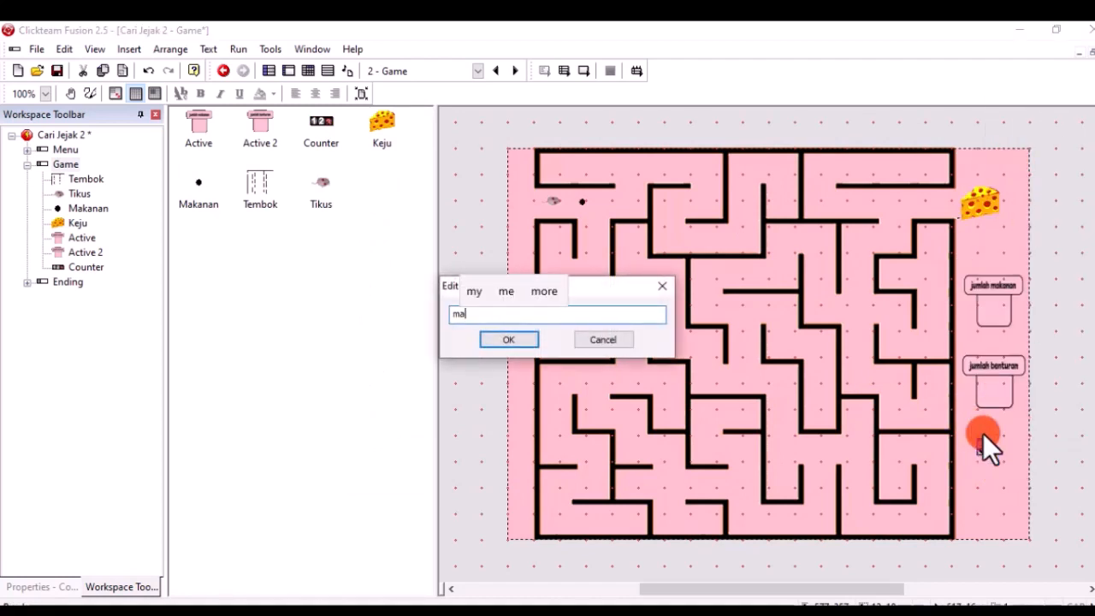
text(kanan)
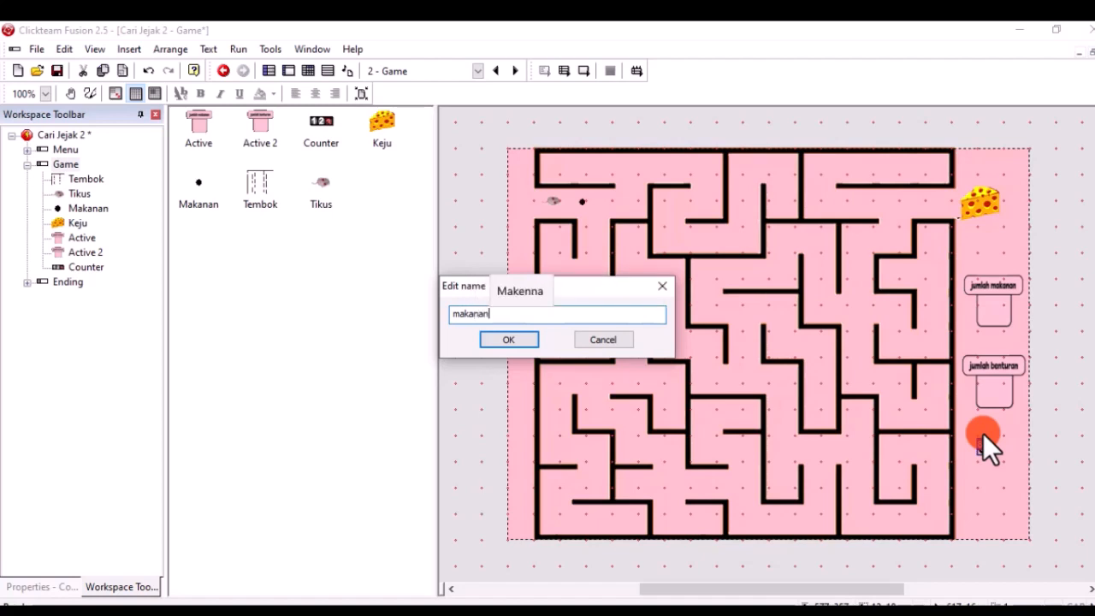
key(Return)
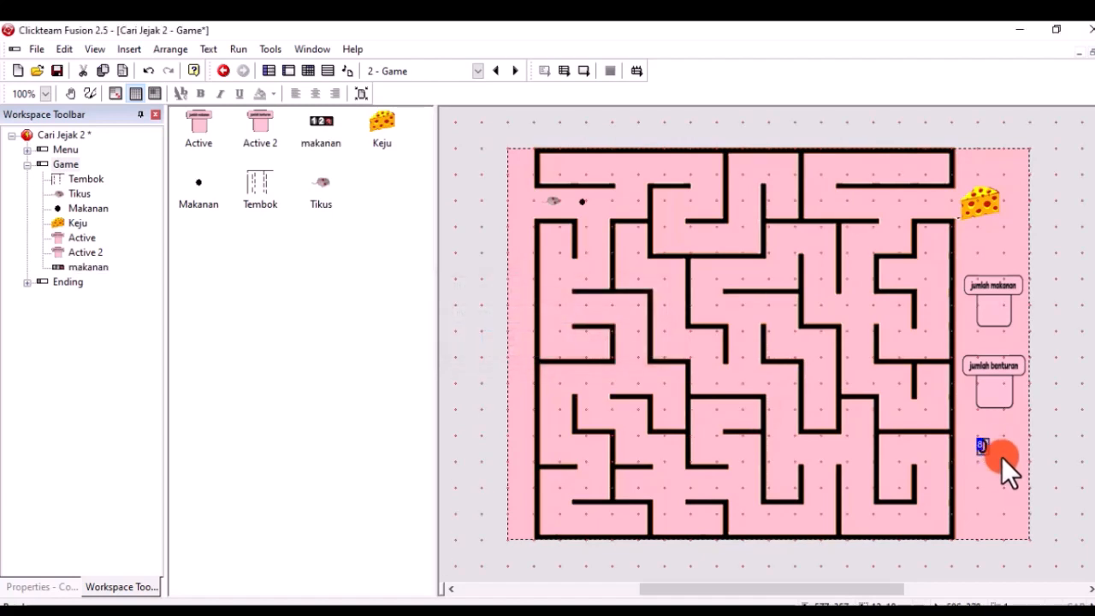
drag(983, 446, 996, 310)
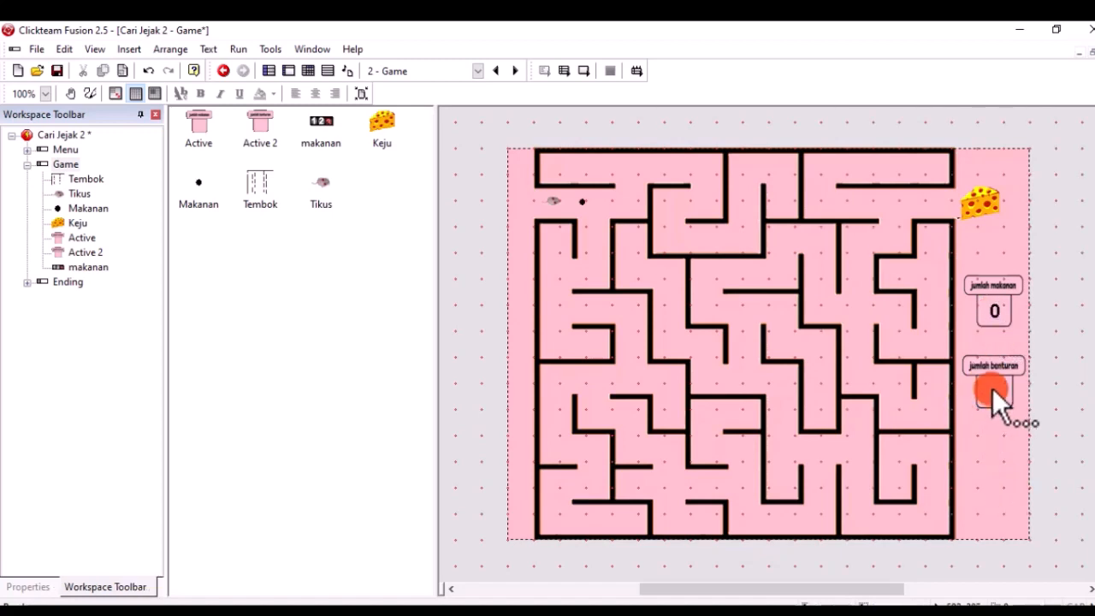
- Insert a second Counter object in the empty margin below the "jumlah benturan" panel
right_click(996, 446)
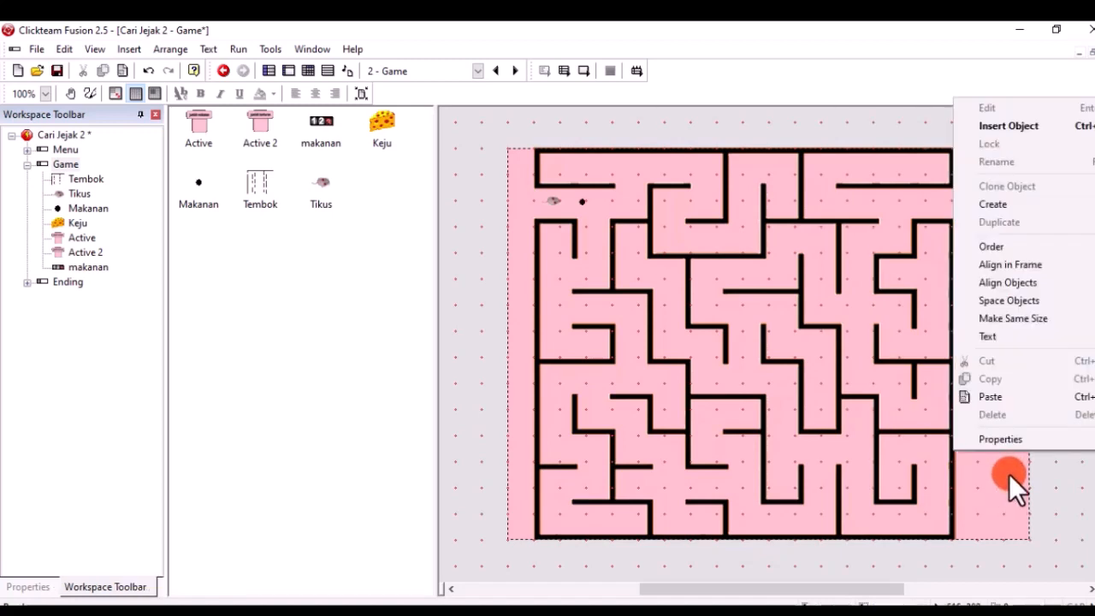
click(1020, 128)
scroll(557, 291, down, 5)
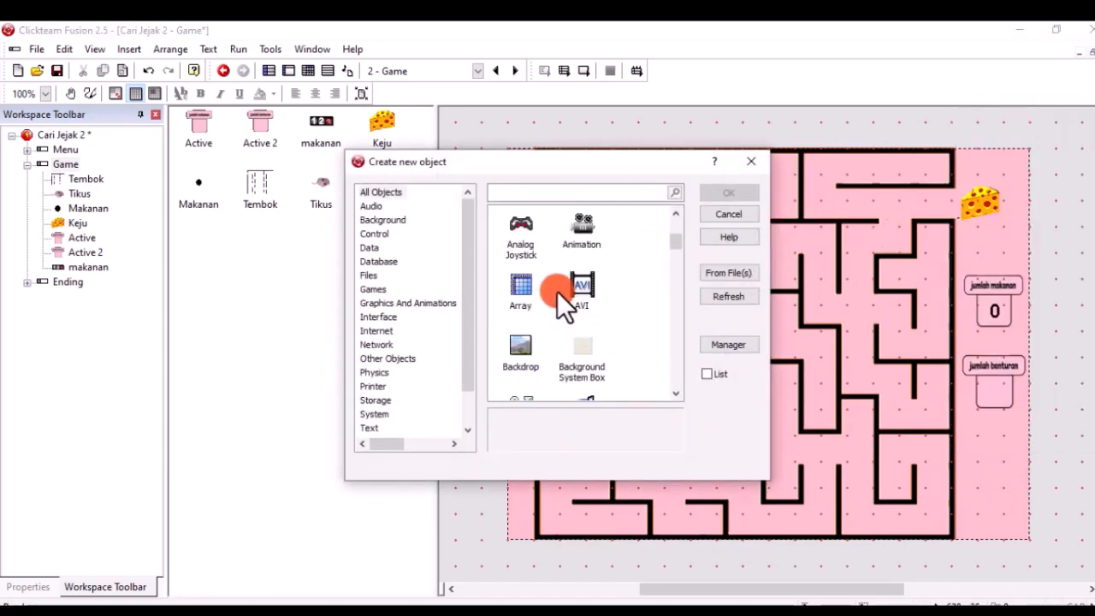
click(586, 355)
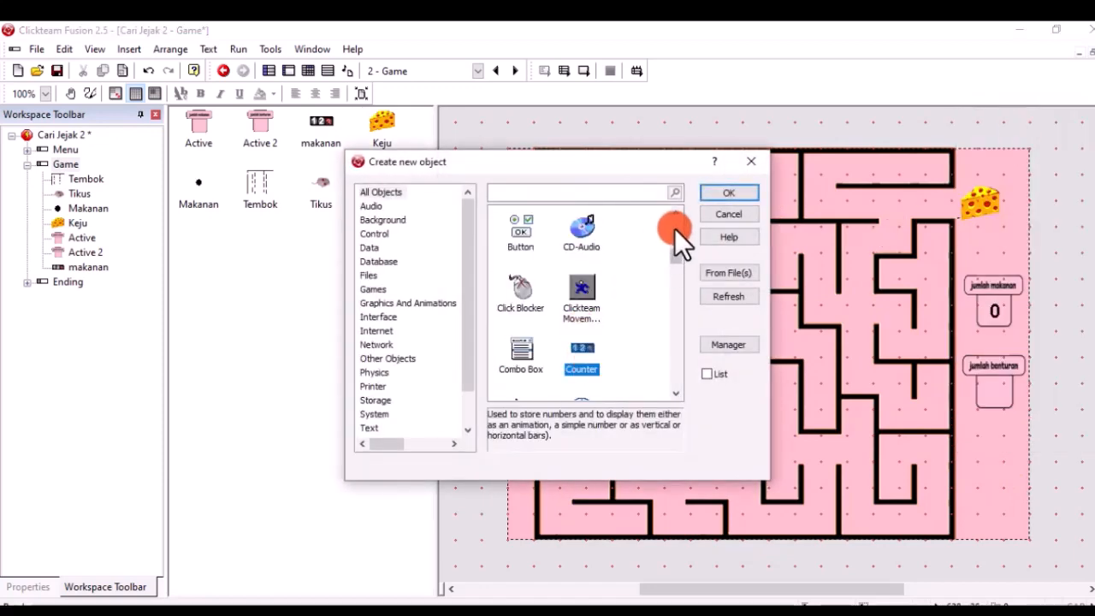
click(732, 193)
click(1005, 453)
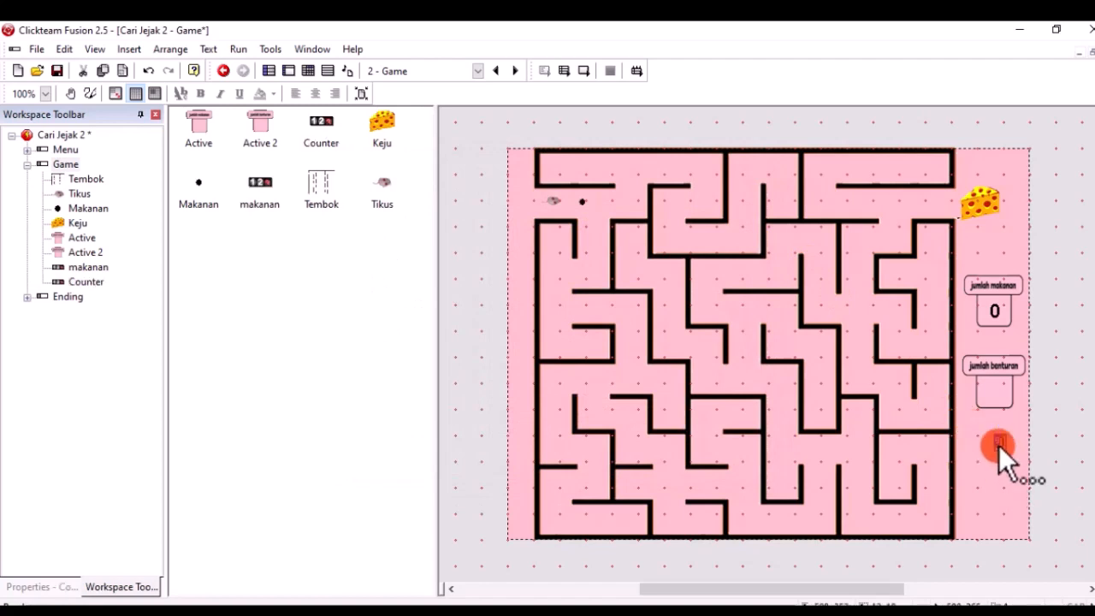
- Rename the second counter as benturan and move it into the box of the "jumlah benturan" panel
right_click(1001, 445)
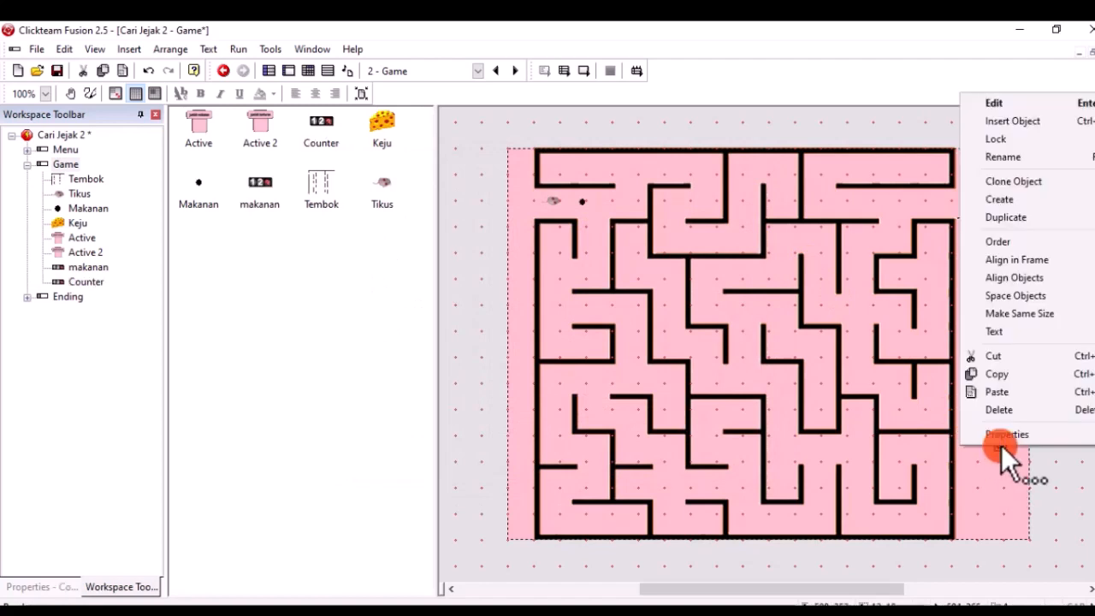
click(1002, 158)
text(bentura)
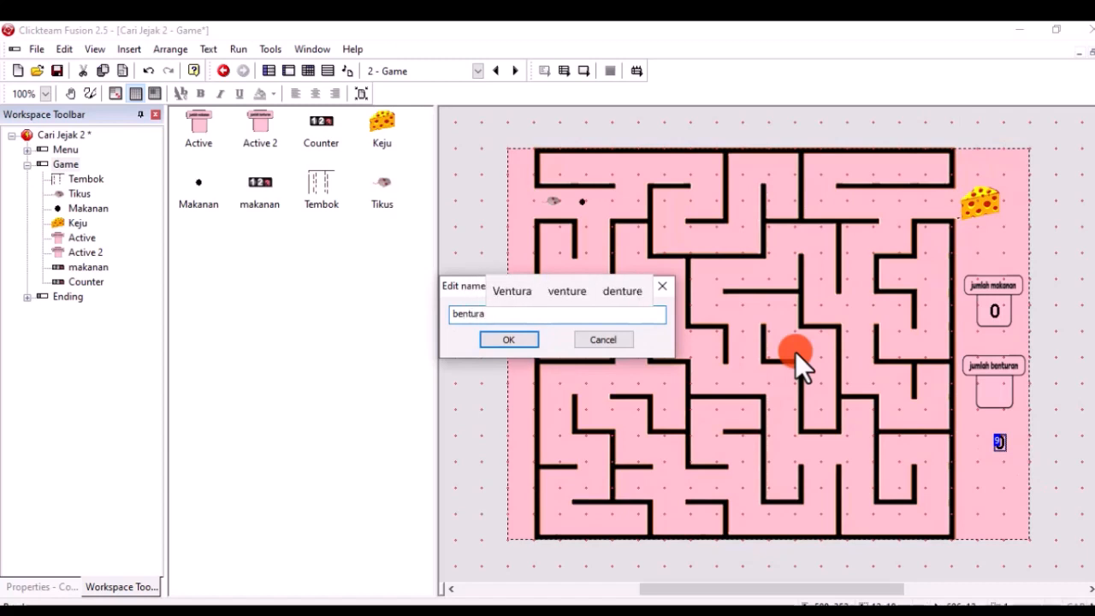
text(n)
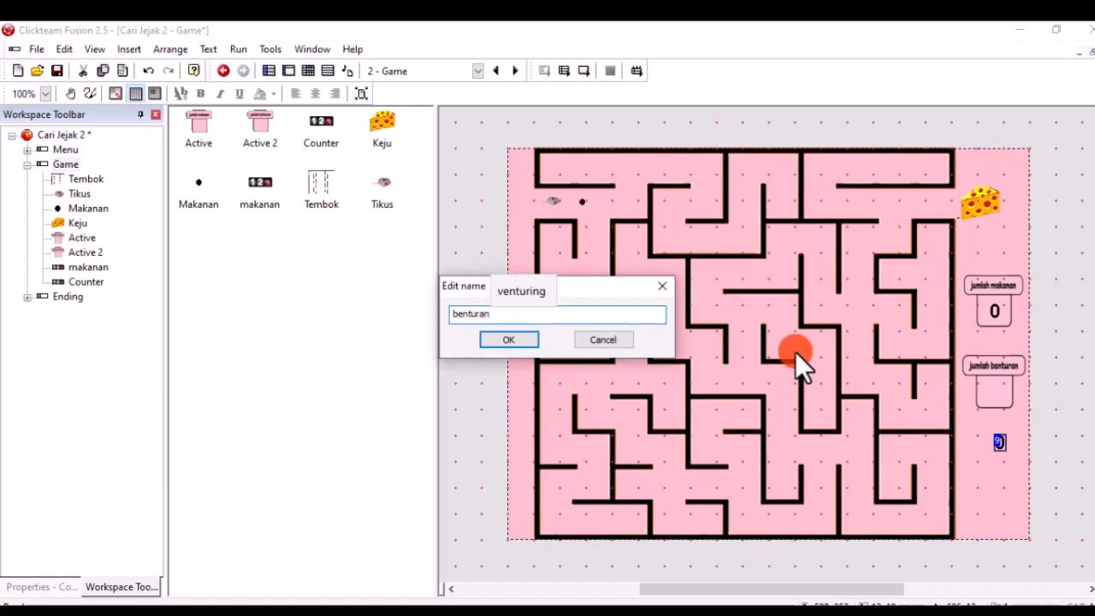
key(Return)
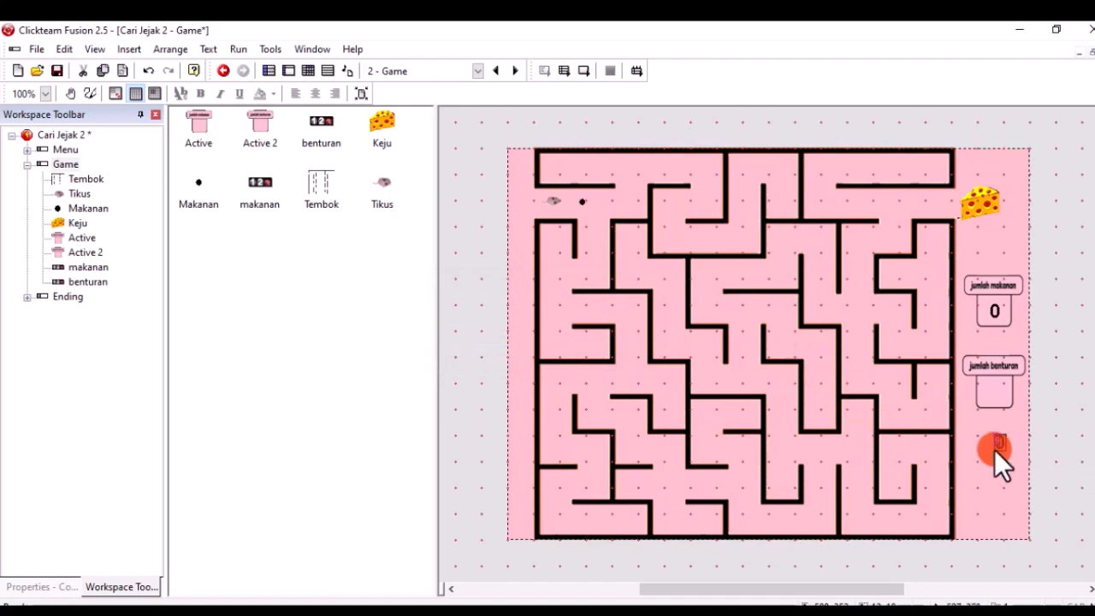
drag(999, 444, 992, 393)
click(997, 471)
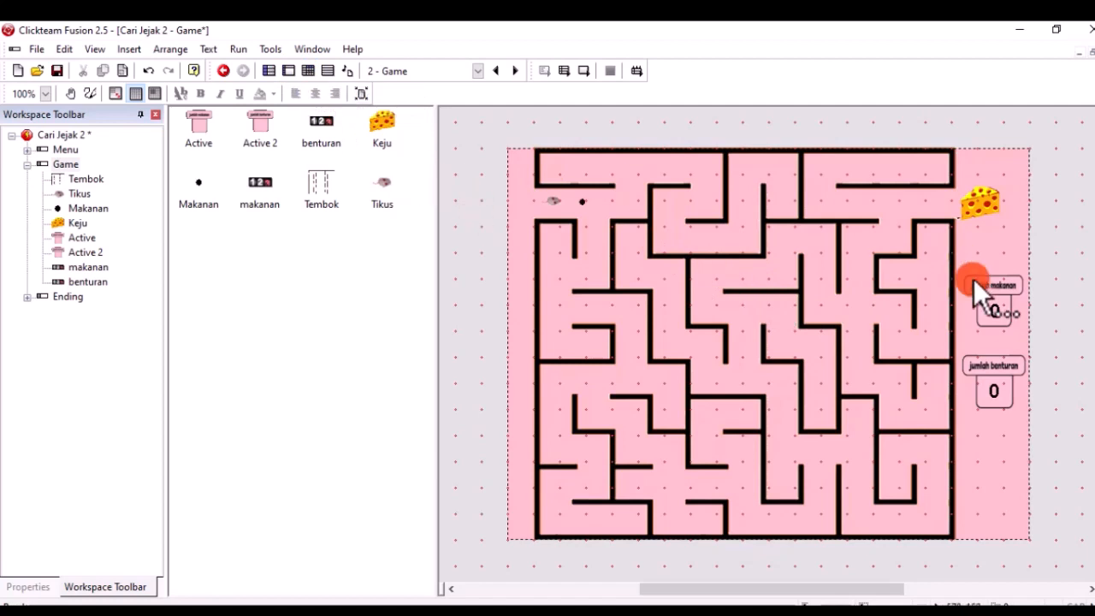
- In the Game frame's events, set both the makanan and benturan counters to 0 at Start of Frame
click(997, 311)
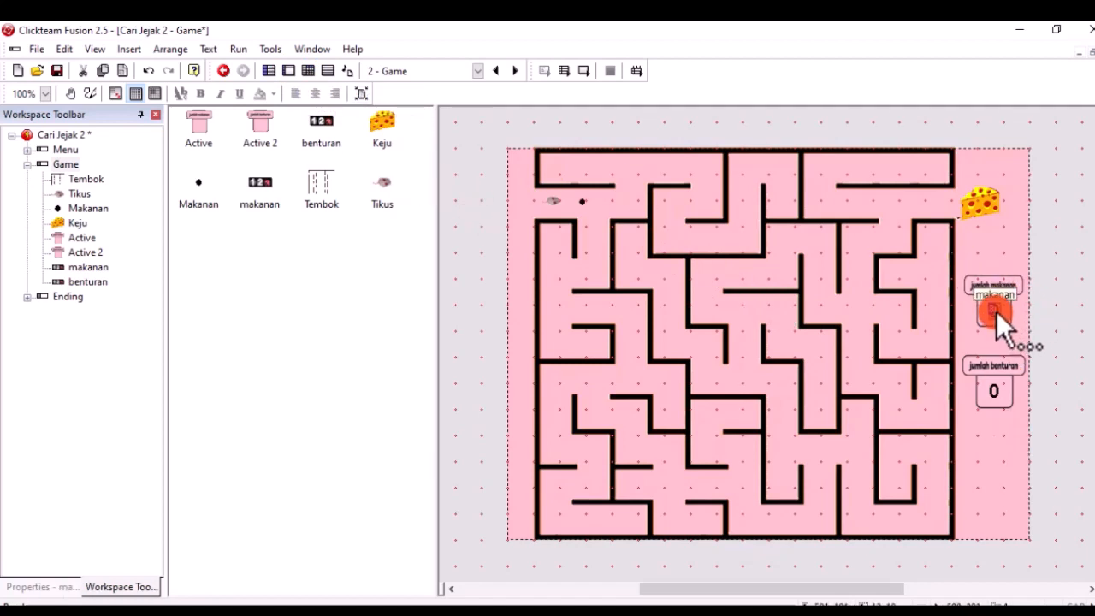
click(310, 71)
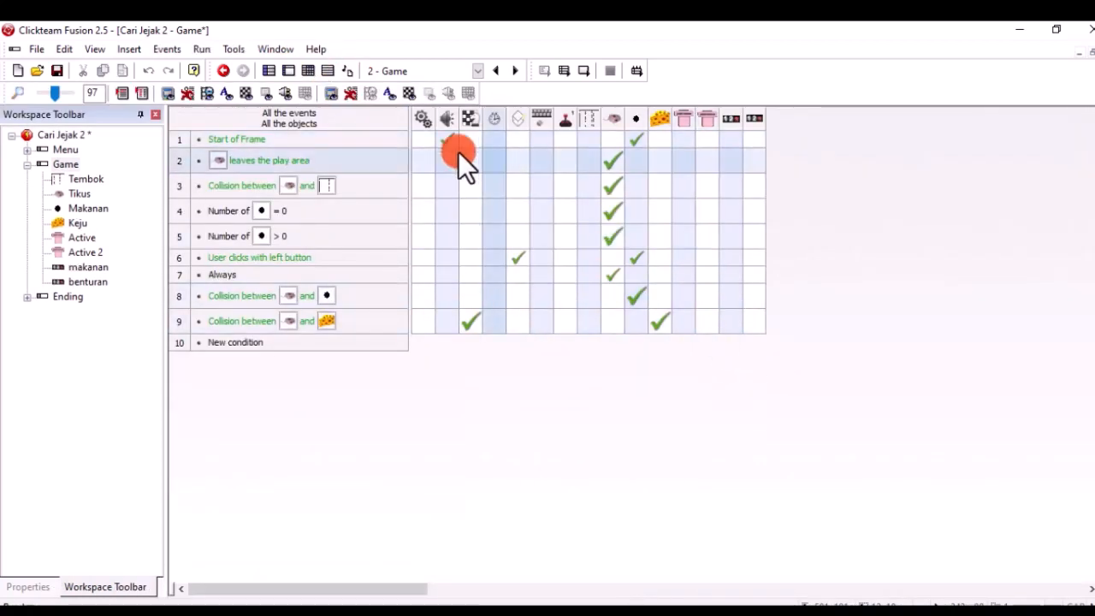
click(727, 139)
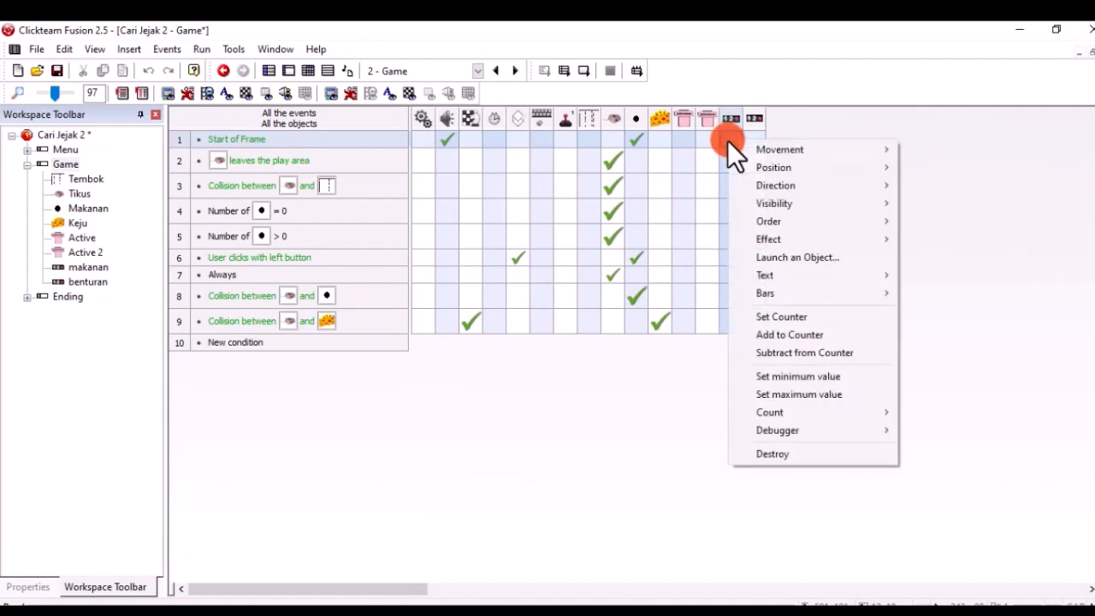
click(824, 318)
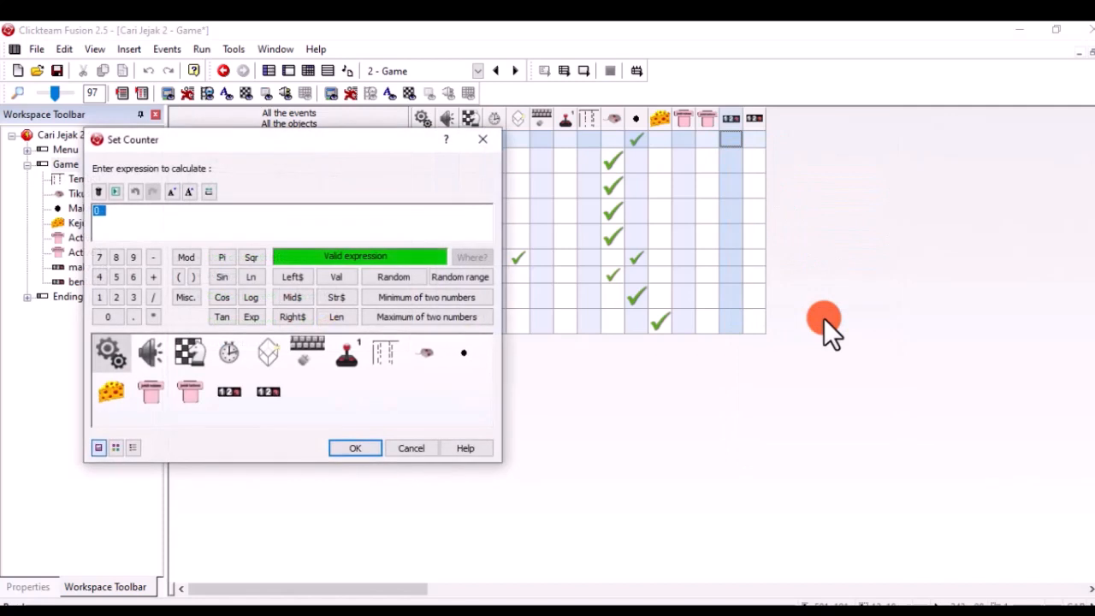
click(355, 449)
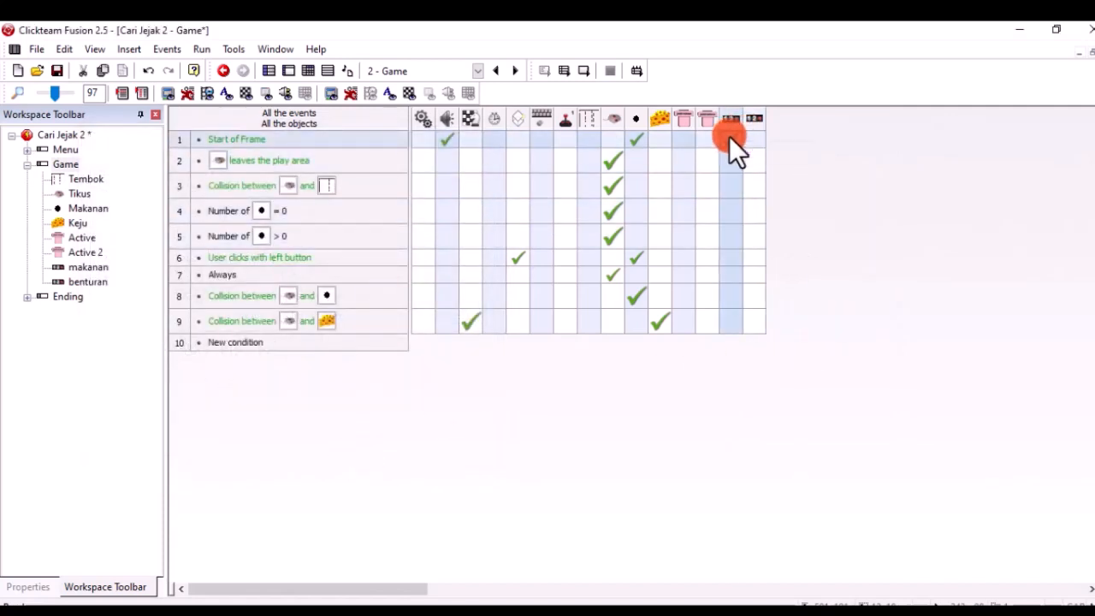
drag(729, 137, 749, 137)
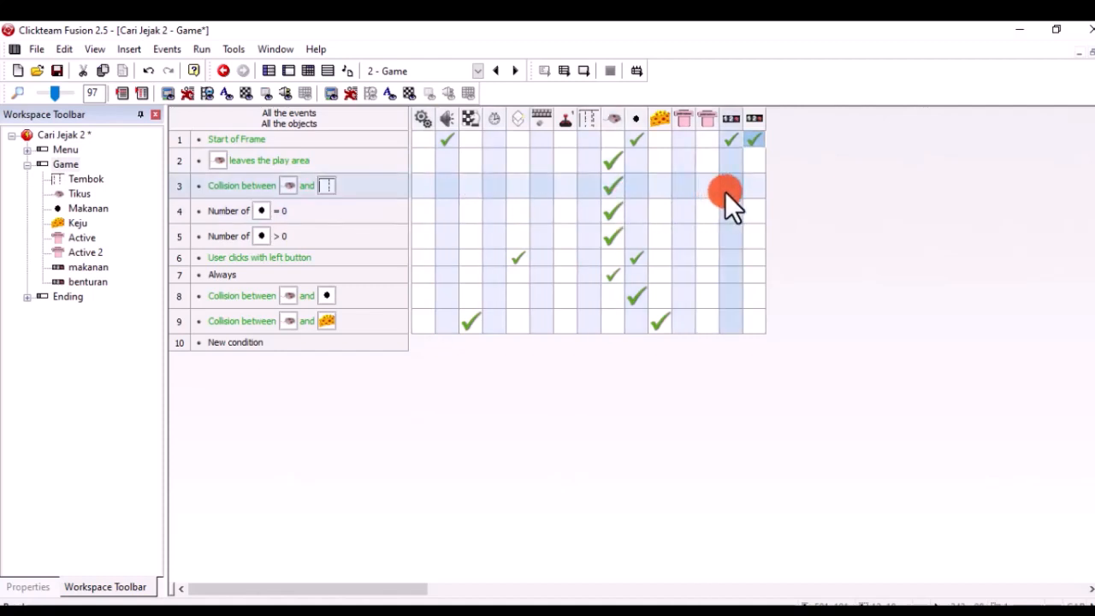
- Create an action that adds 1 for the collision between Tikus and Tembok, and move it from the makanan counter to the benturan counter
mouse_move(730, 140)
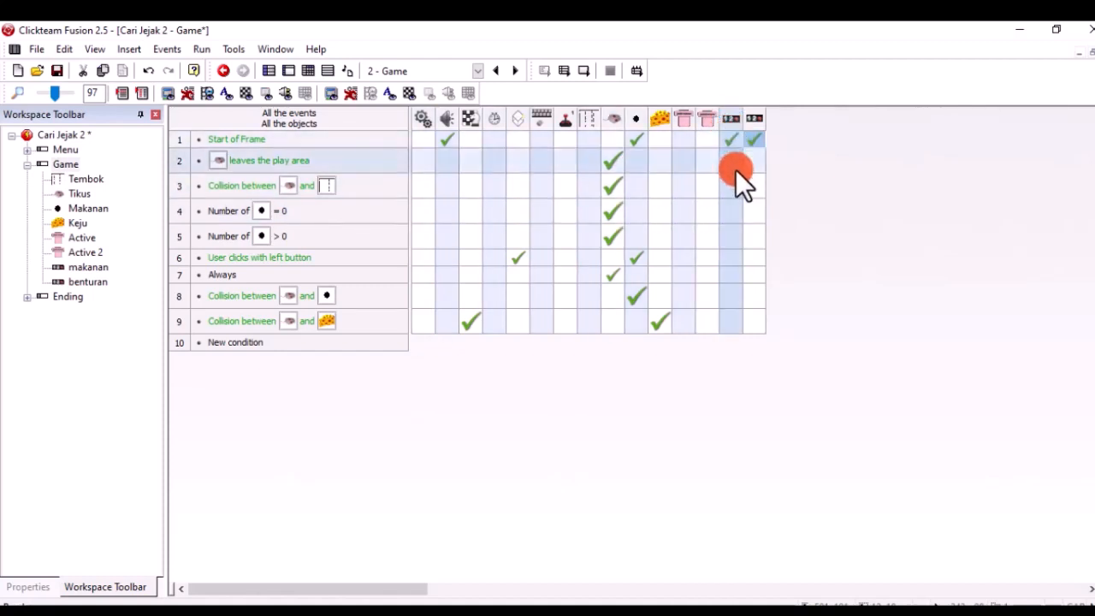
right_click(731, 185)
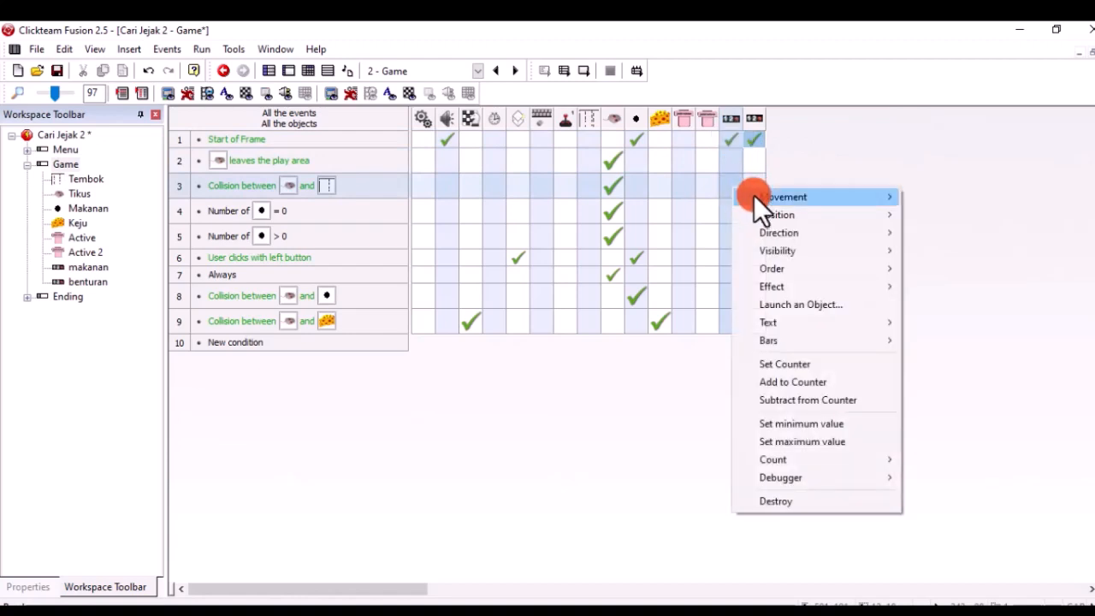
click(793, 381)
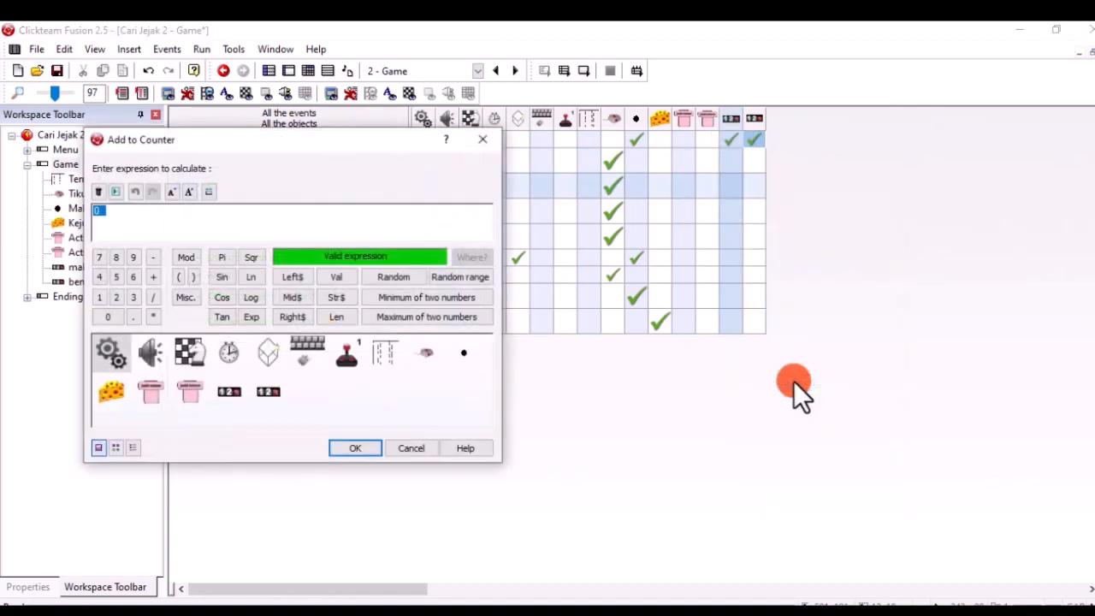
text(1)
click(349, 444)
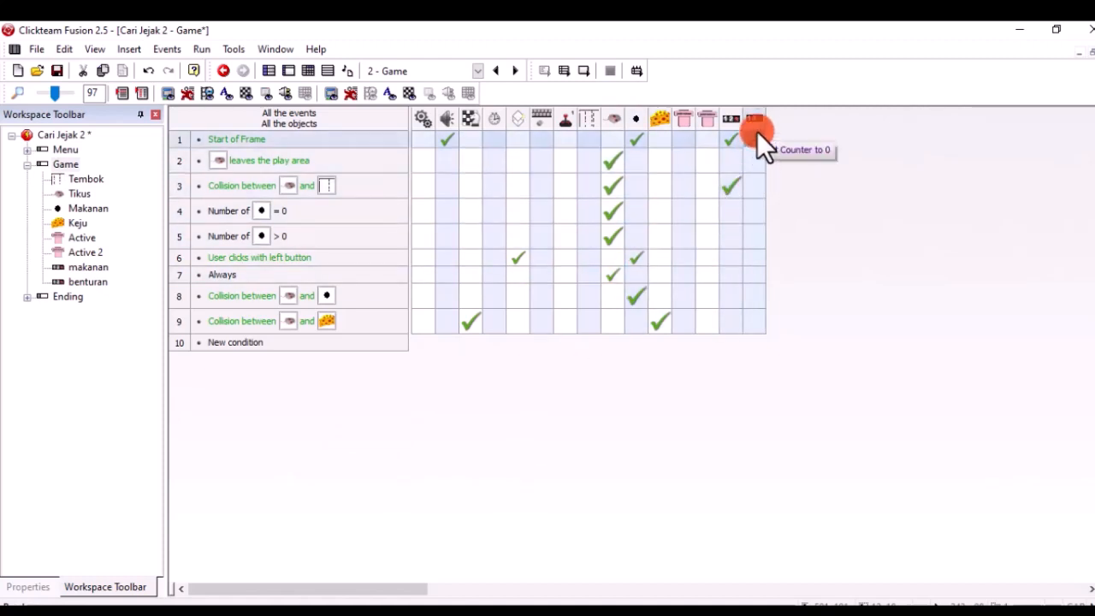
click(730, 185)
mouse_move(735, 183)
mouse_down()
mouse_move(726, 181)
mouse_move(755, 186)
mouse_up()
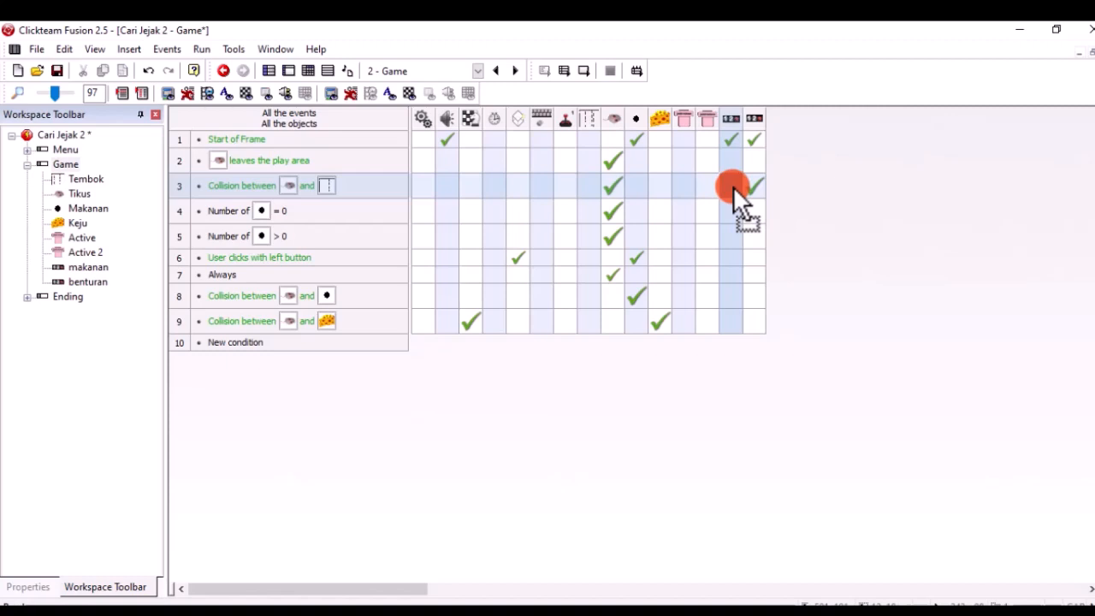
click(733, 186)
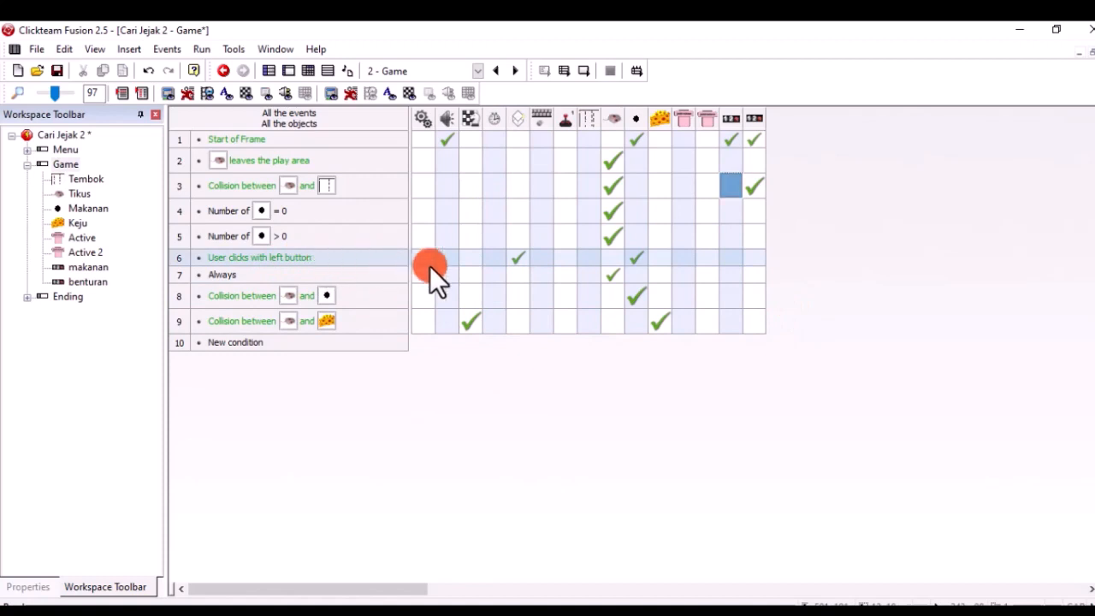
- Add 1 to the makanan counter in the "User clicks with left button" event
click(721, 255)
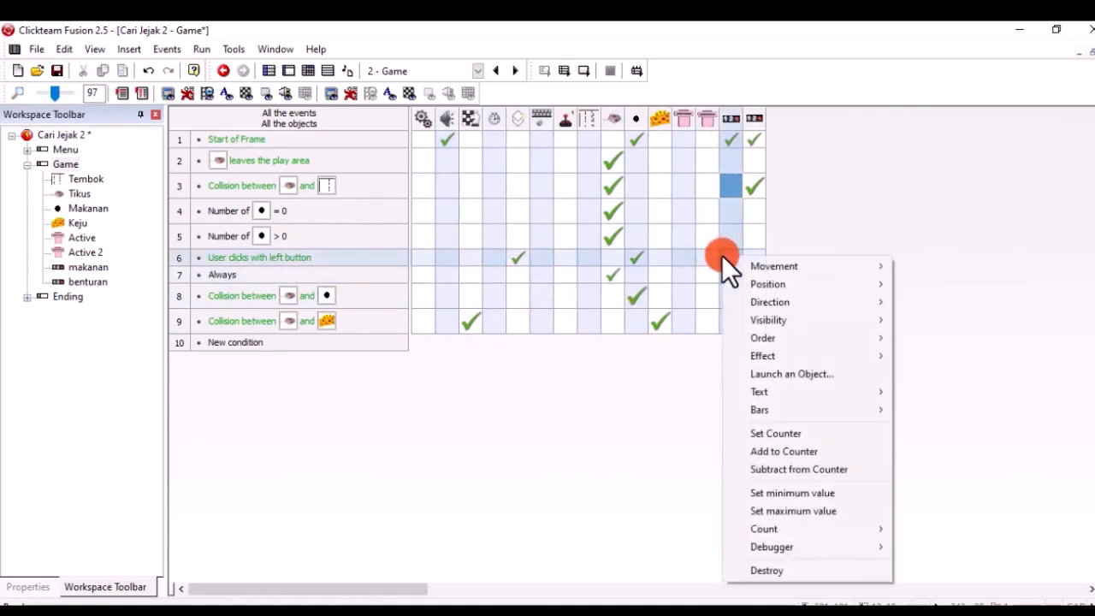
click(759, 451)
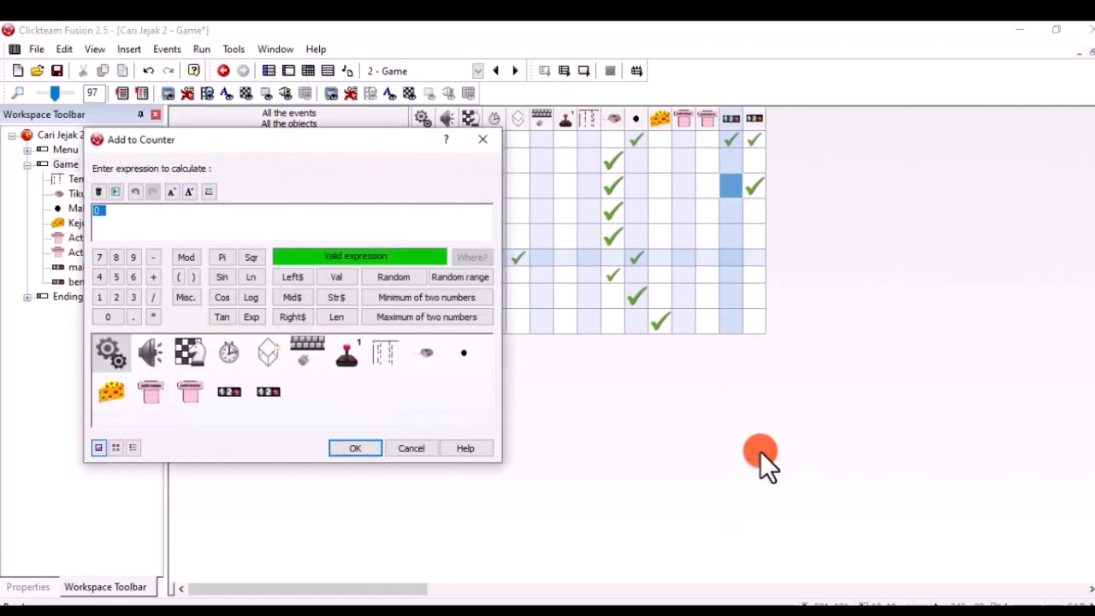
text(1)
key(Return)
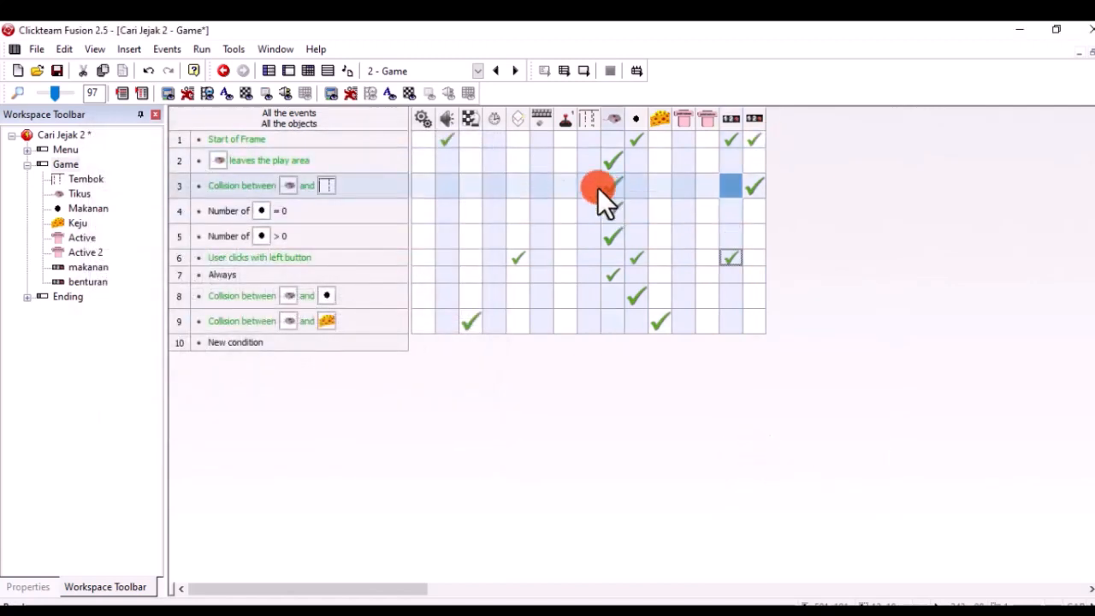
- Run the whole application, play from Mulai Bermain through to the ending screen, and close the game window
click(566, 71)
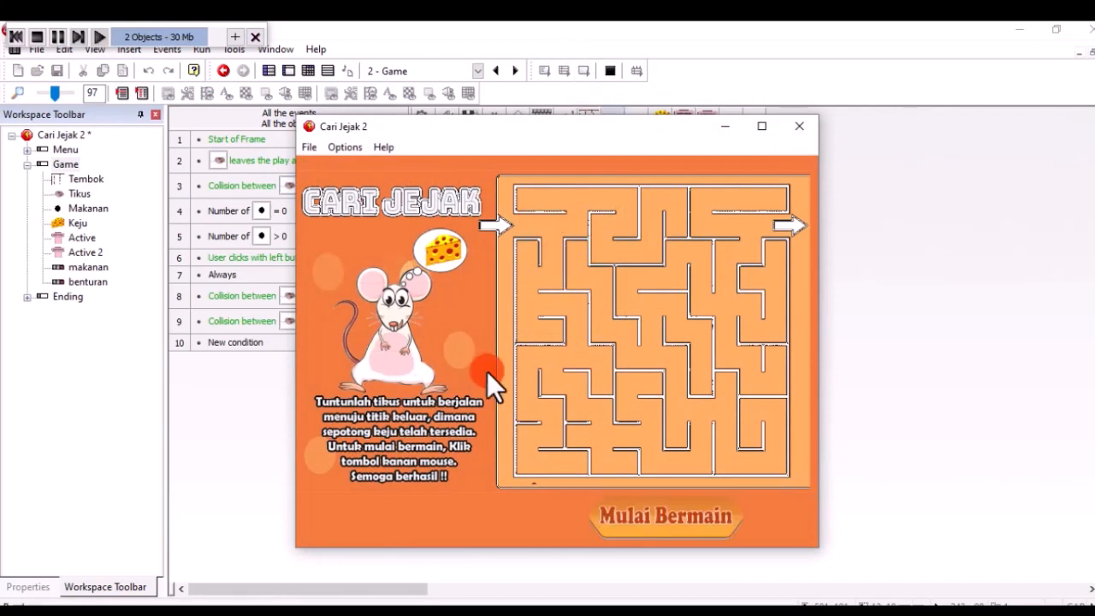
click(647, 527)
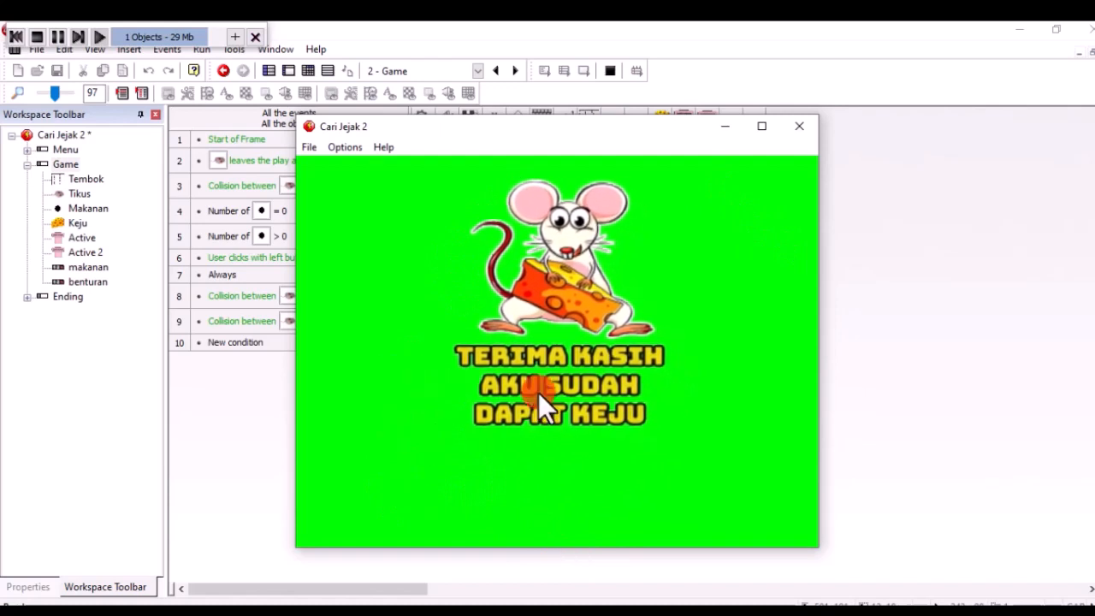
click(801, 129)
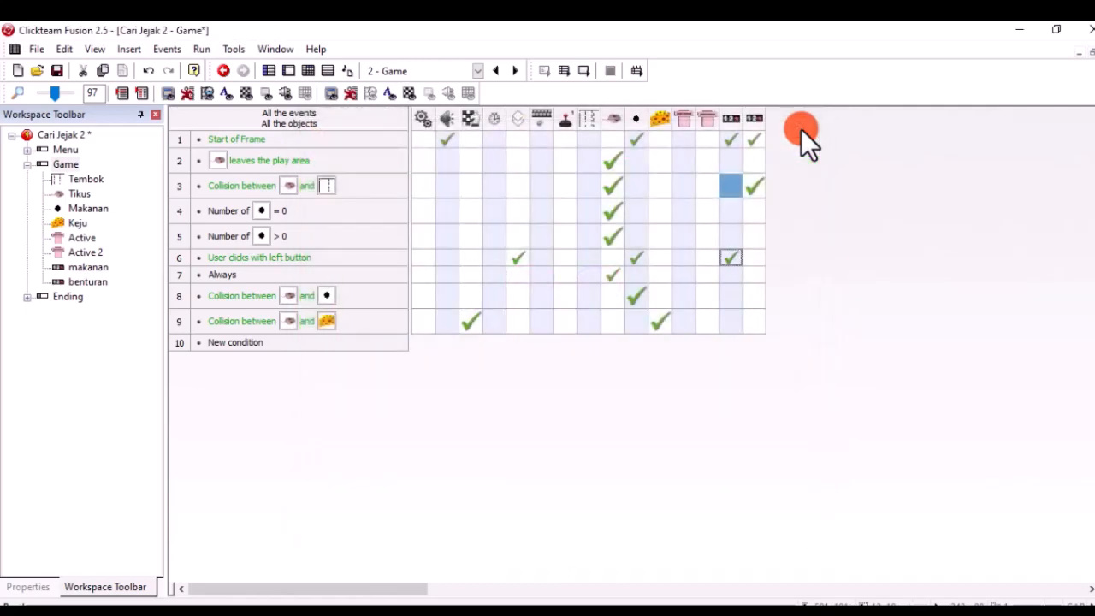
- Return to the Game frame layout, test-run only this frame, and examine the makanan and benturan counters beside the maze
double_click(54, 164)
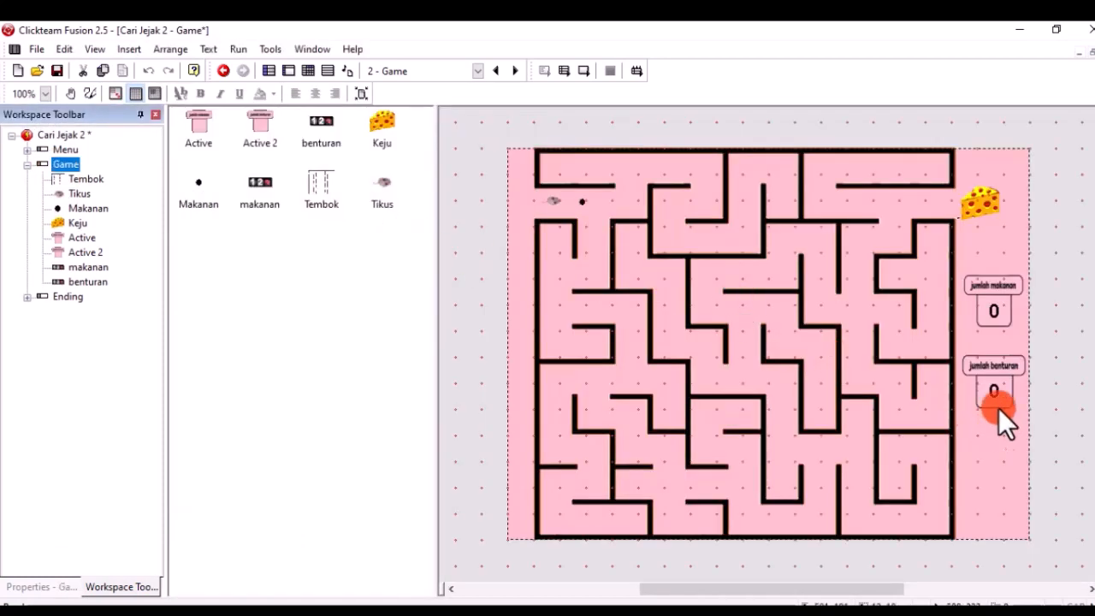
click(995, 309)
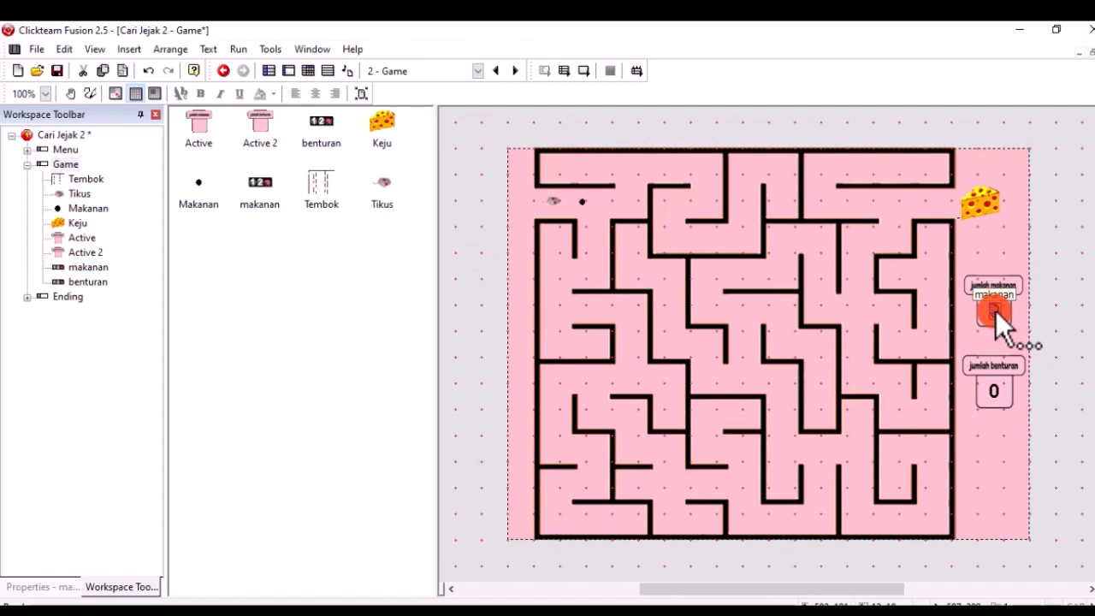
click(582, 71)
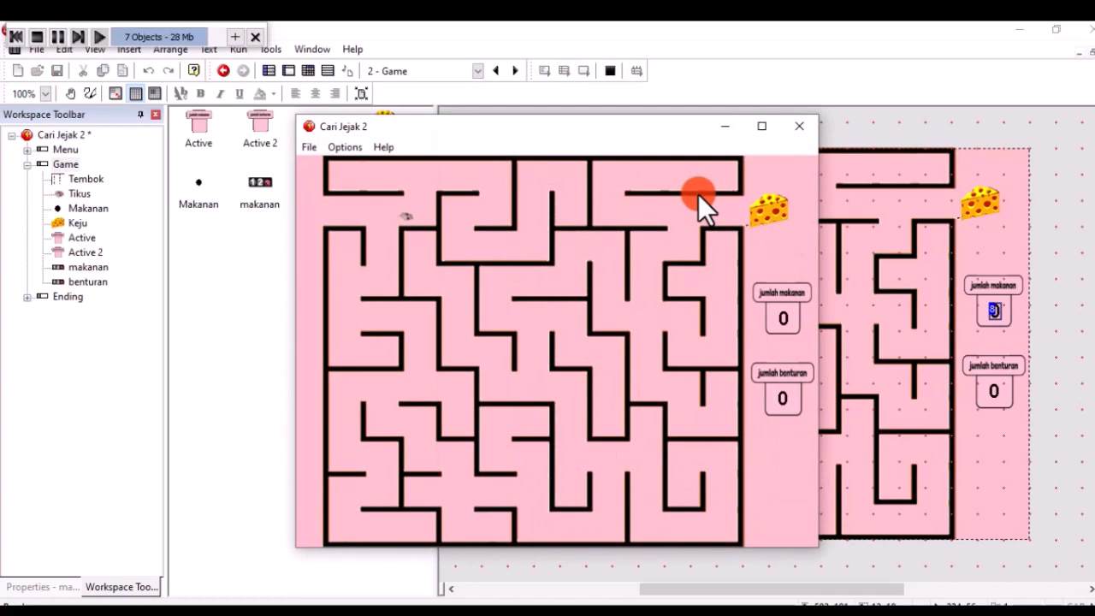
click(800, 126)
click(987, 315)
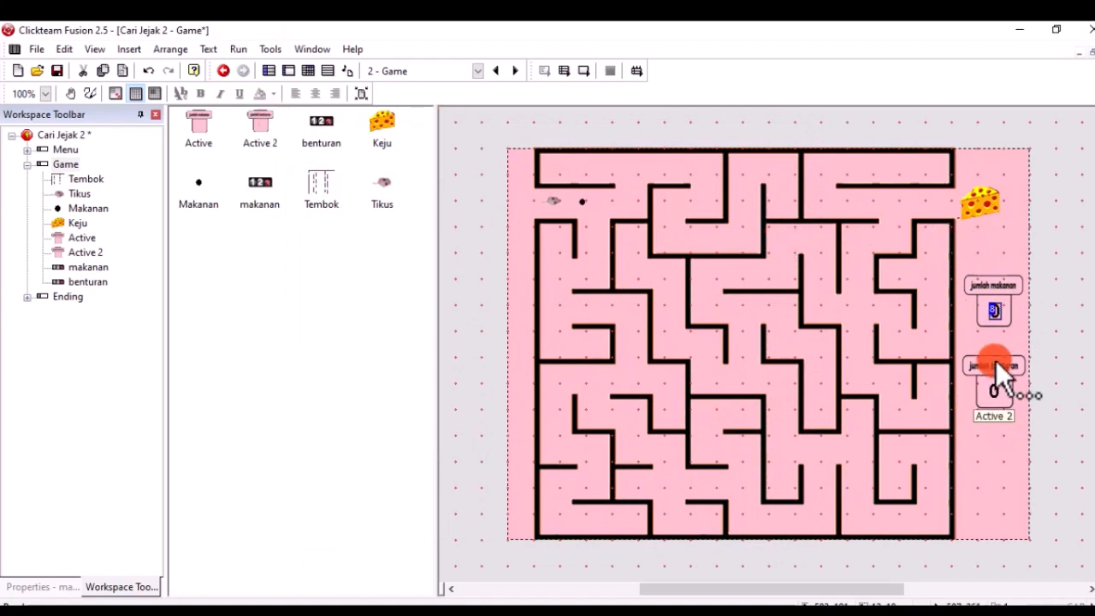
click(994, 396)
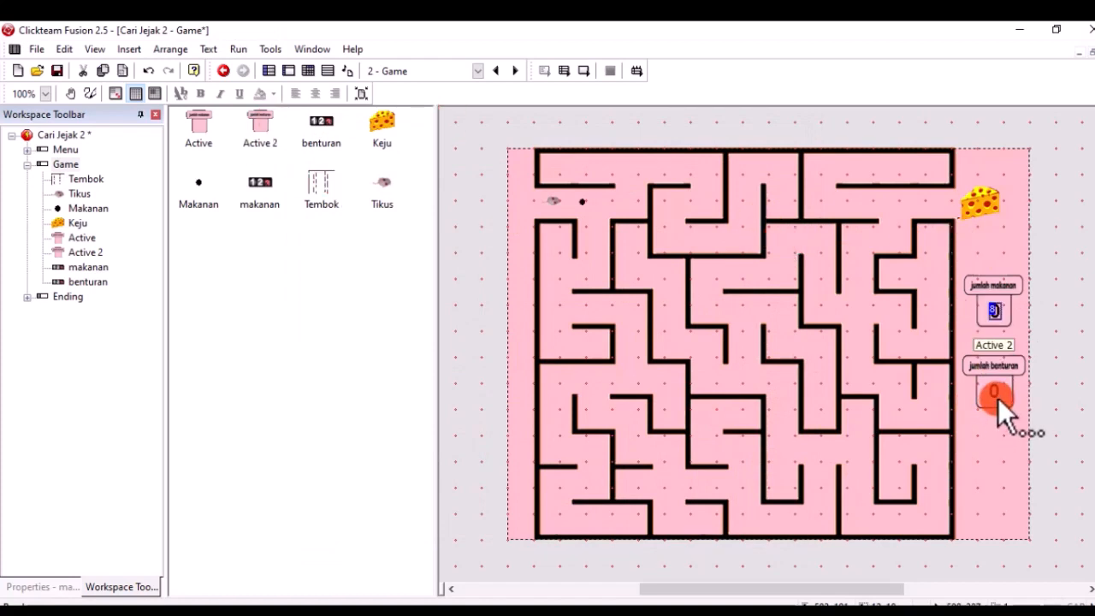
click(652, 419)
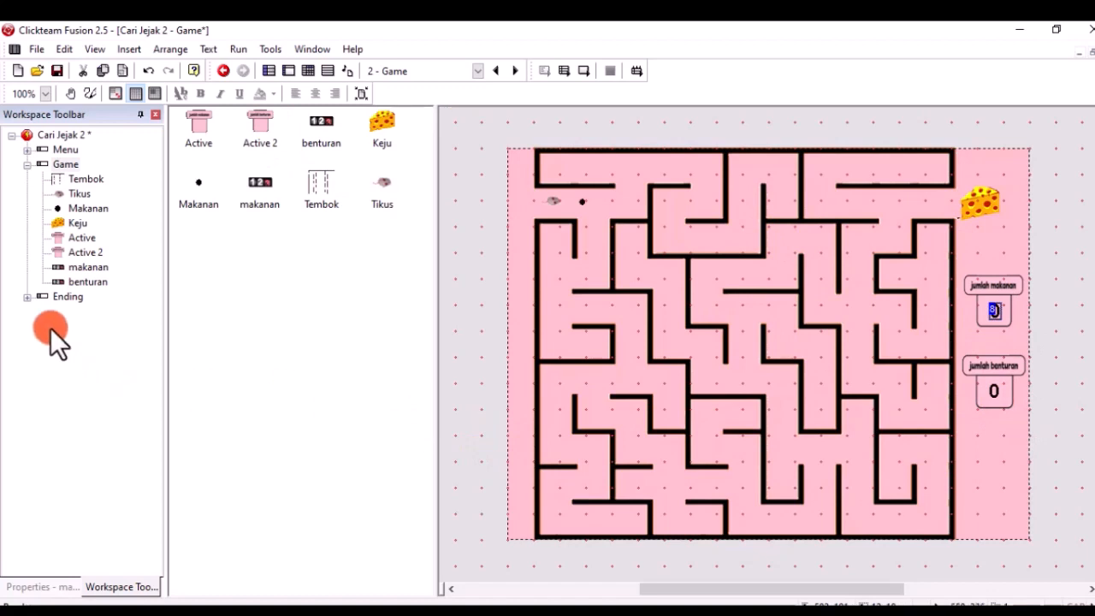
- In the Ending frame, shrink the mouse-and-cheese picture and move it up near the frame's top edge, leaving free space below it
click(68, 296)
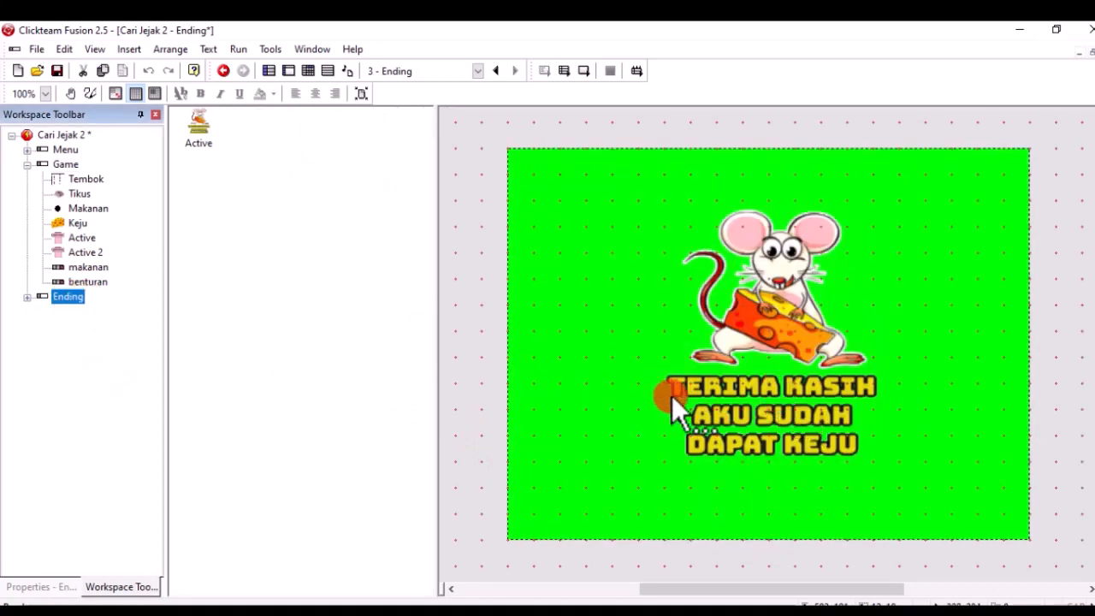
click(784, 342)
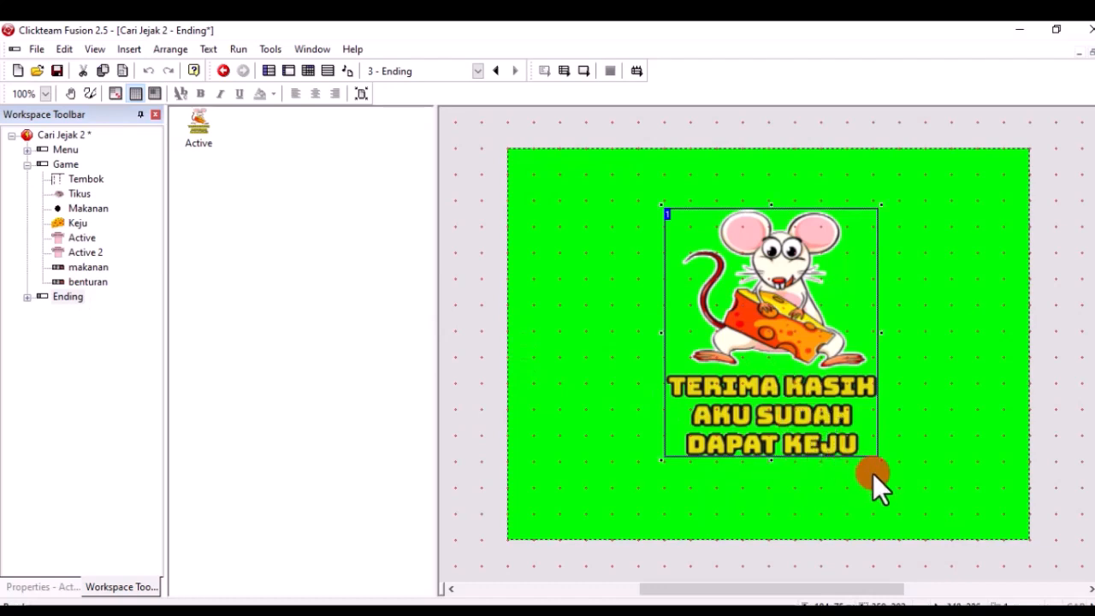
drag(878, 460, 843, 417)
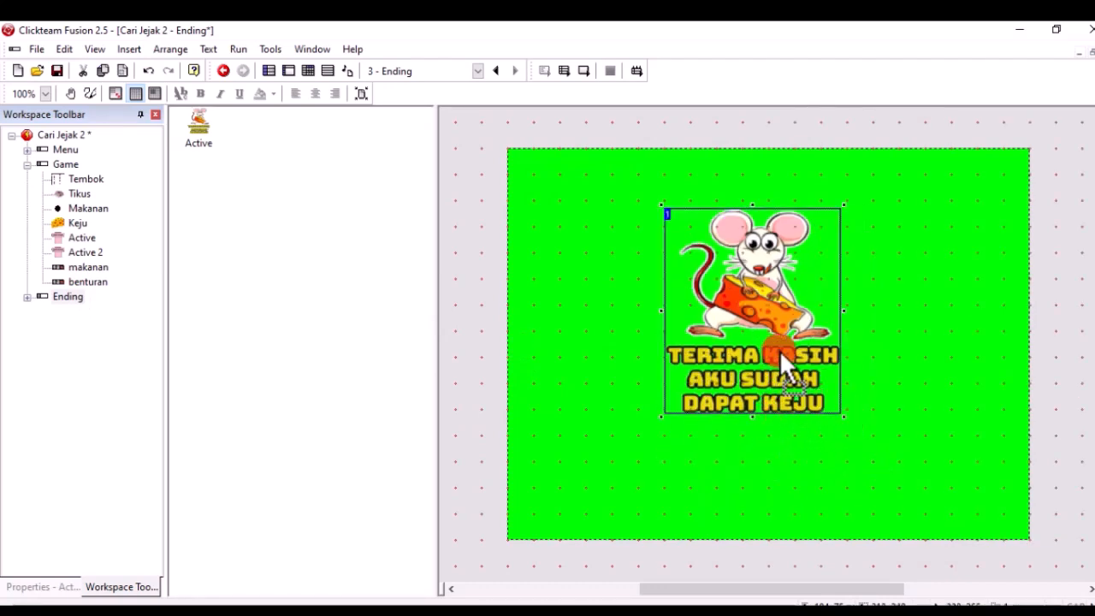
drag(788, 315, 788, 314)
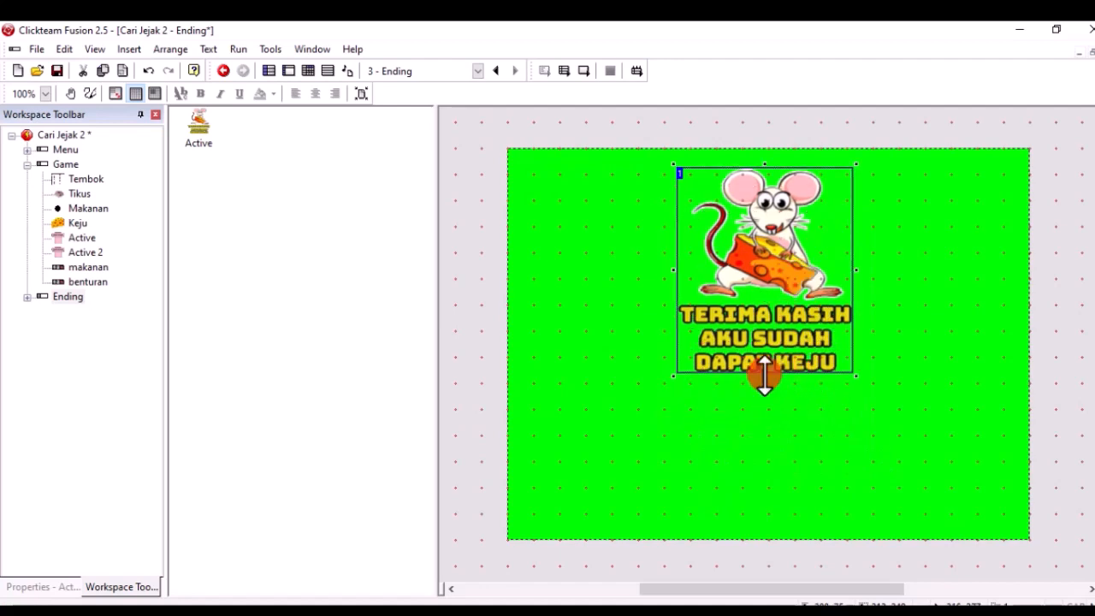
drag(765, 376, 764, 354)
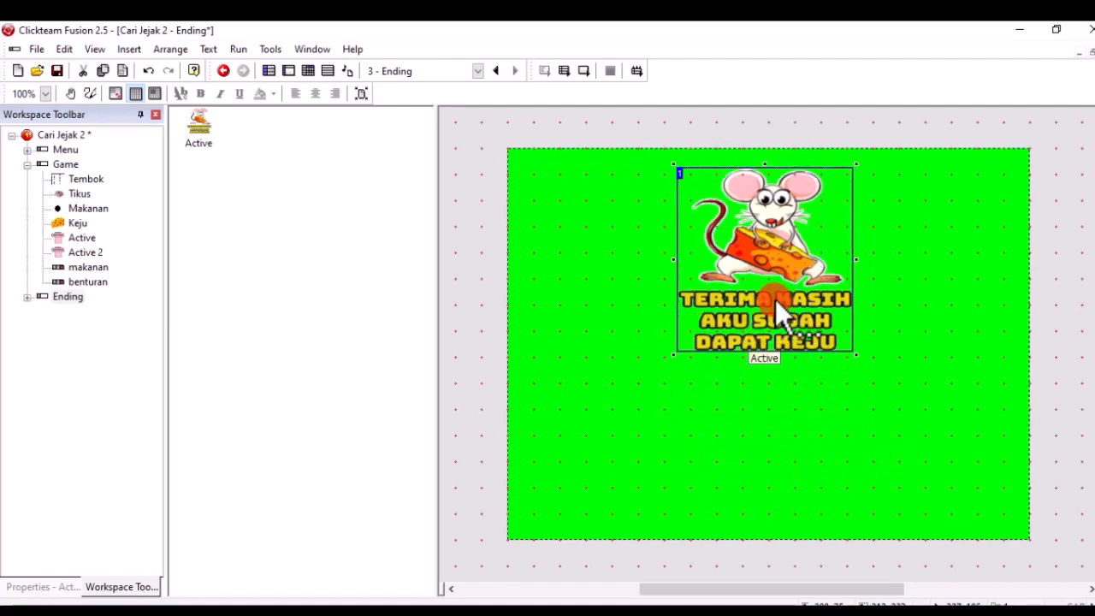
drag(765, 354, 765, 343)
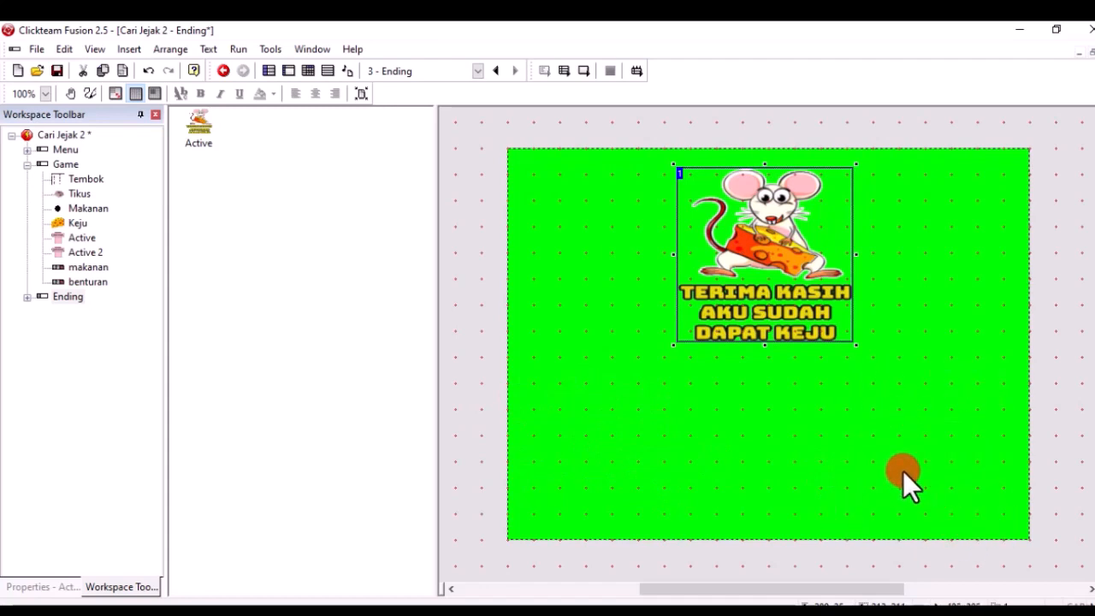
- Insert a new Active object in the Ending frame's empty area, below and left of the mouse picture
right_click(622, 442)
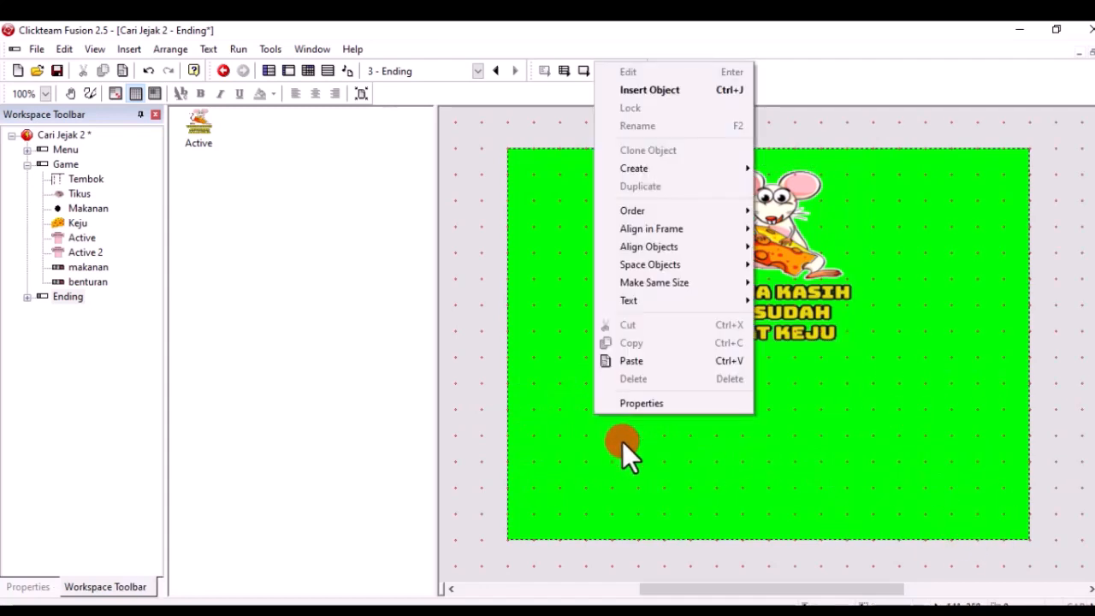
click(661, 90)
click(521, 227)
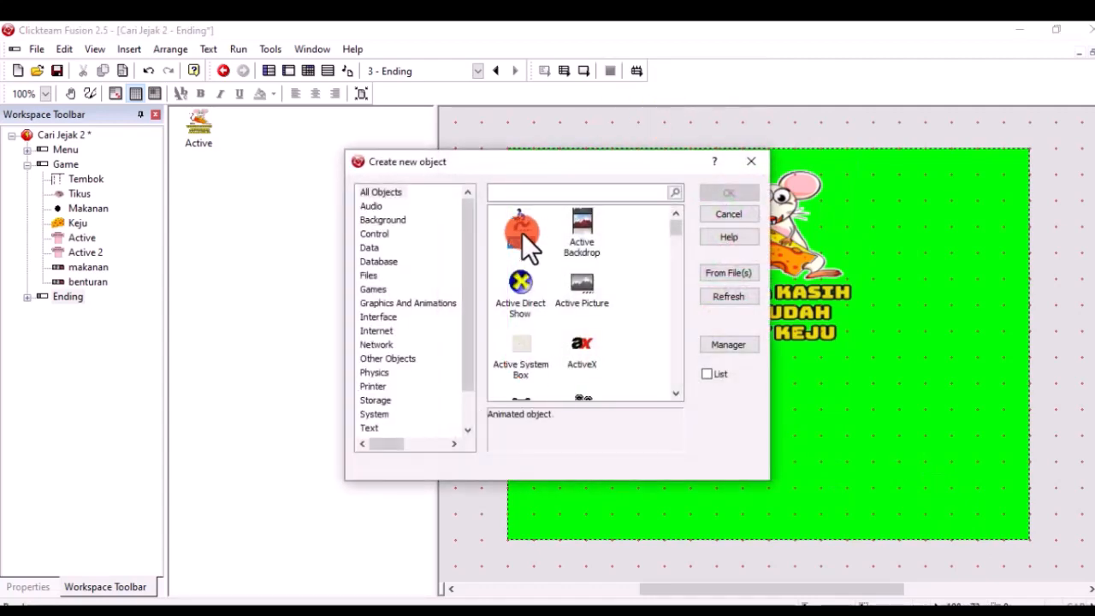
click(719, 193)
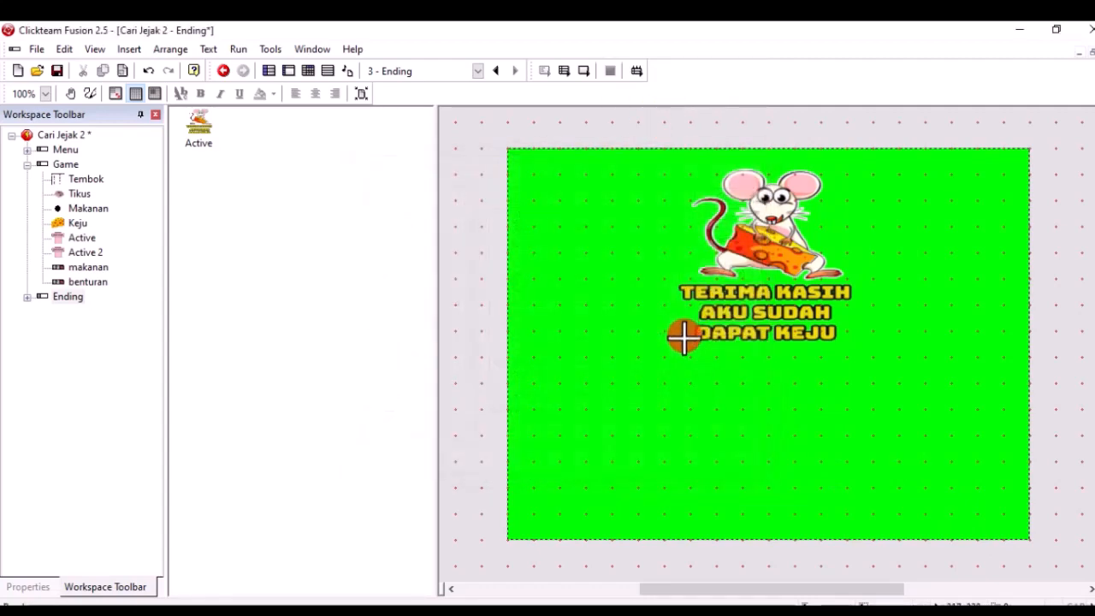
click(607, 414)
- Replace the new Active object's default image with Makanan Yang Di habiskan.png from the Gambar folder, keeping the default import options
double_click(608, 414)
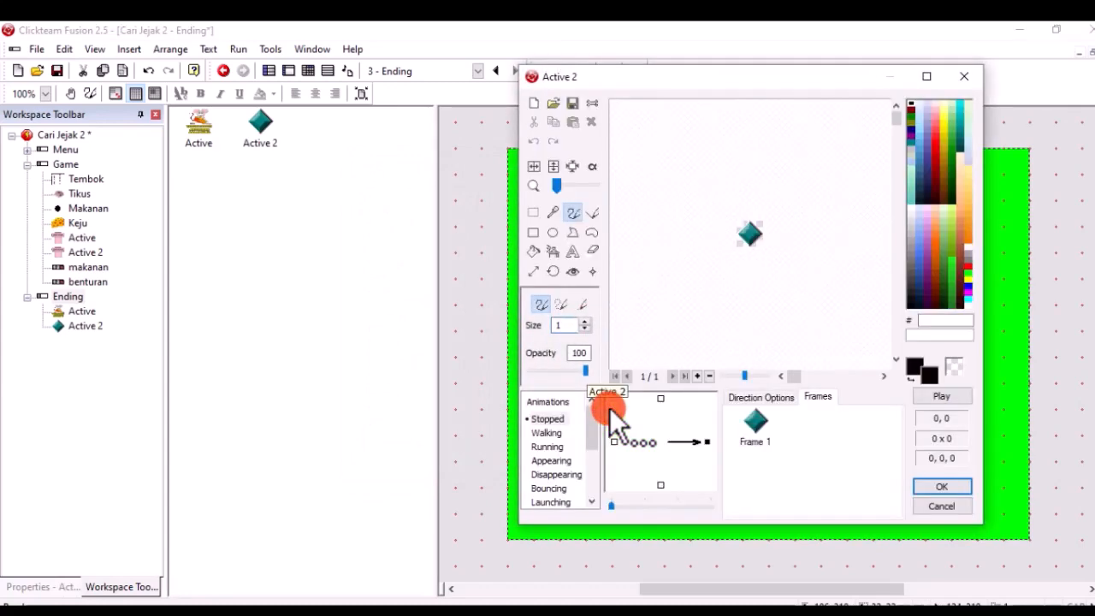
click(535, 103)
click(554, 103)
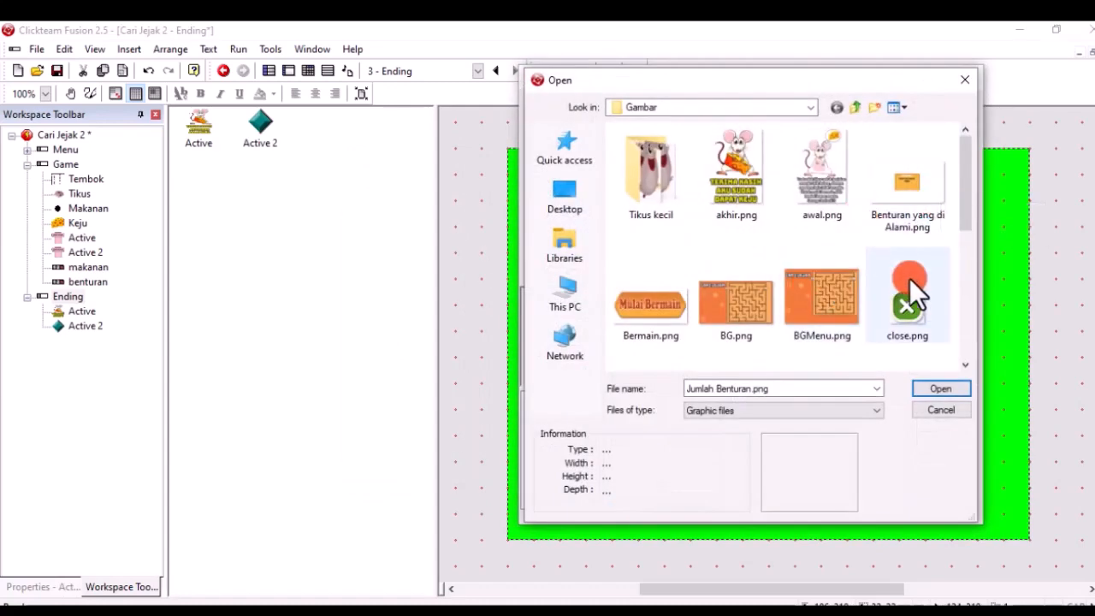
scroll(920, 293, down, 3)
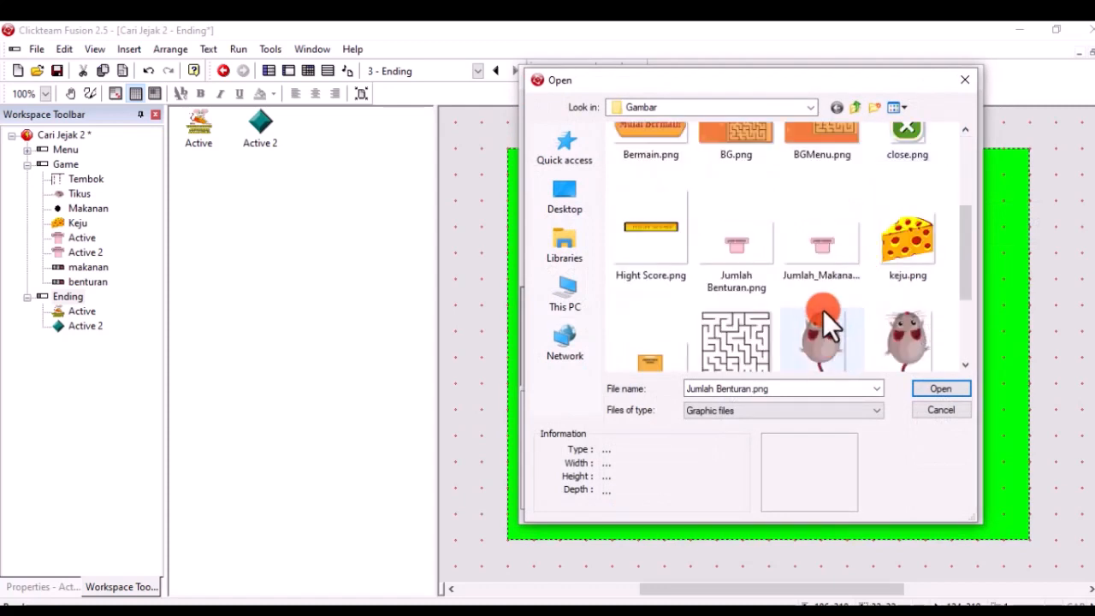
scroll(715, 357, down, 2)
click(652, 224)
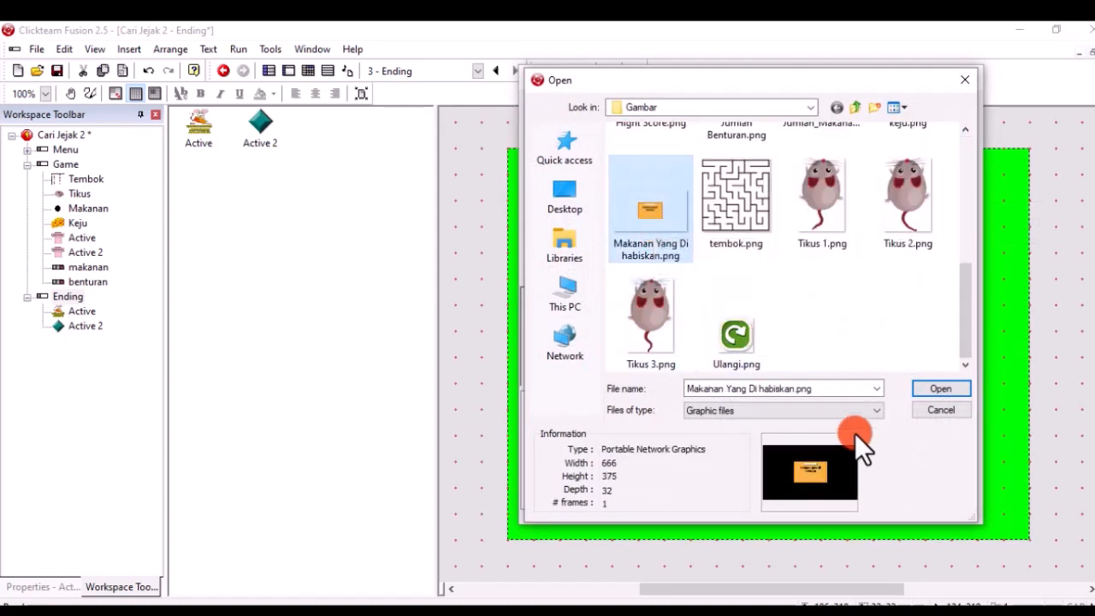
click(939, 387)
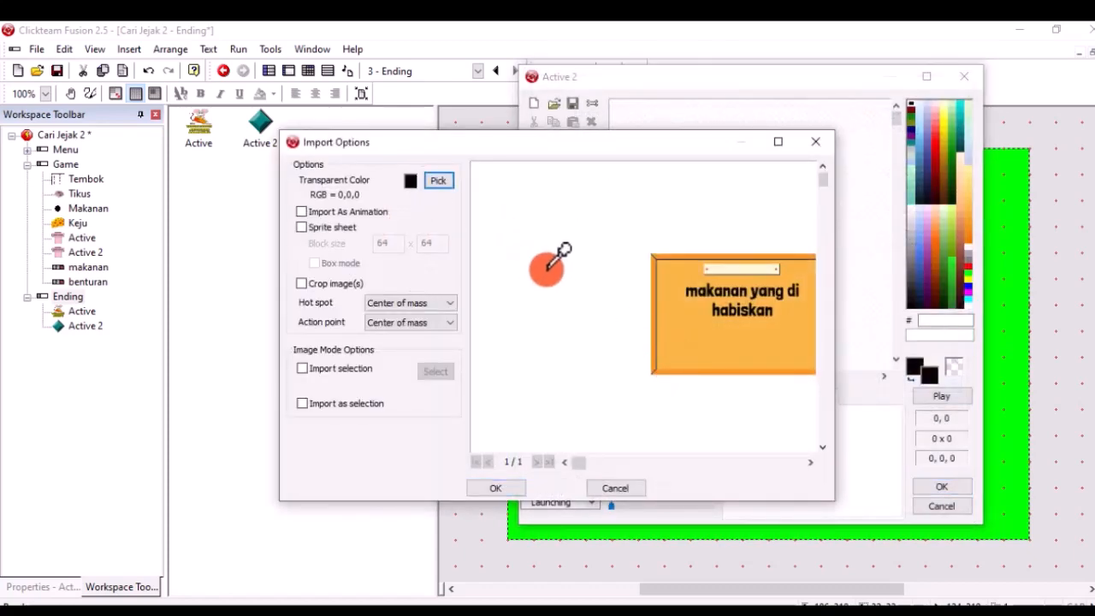
click(496, 488)
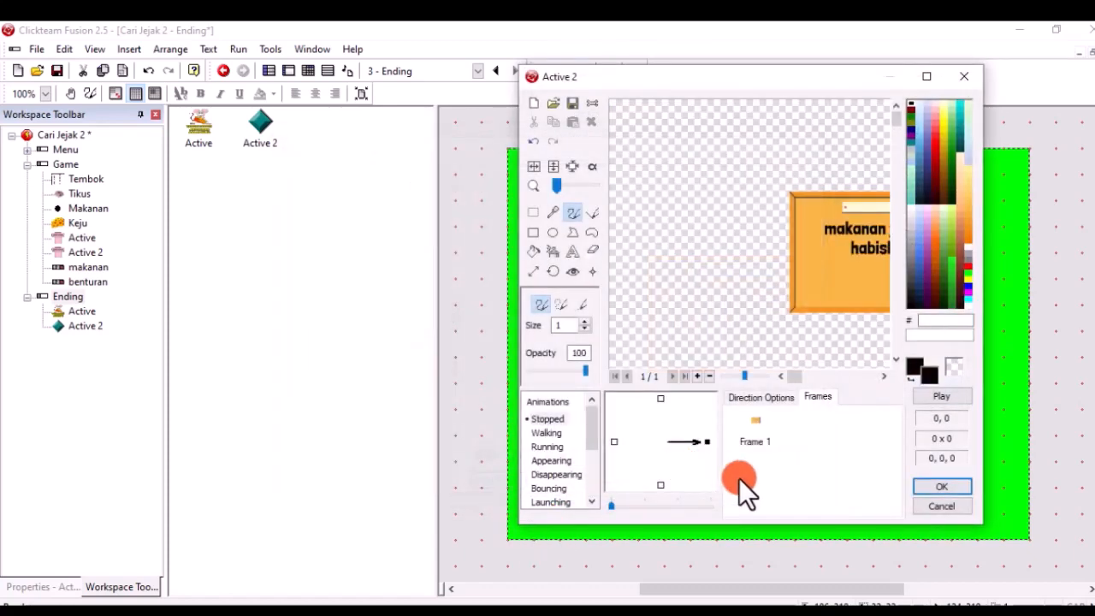
click(943, 484)
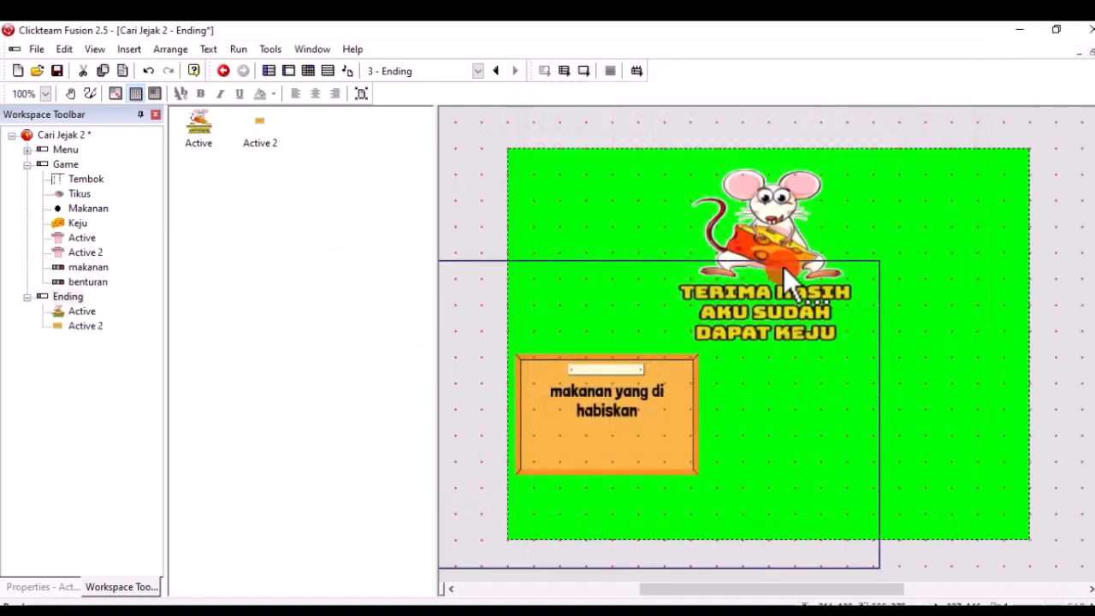
- Crop the empty margins off the "makanan yang di habiskan" image and shrink the panel slightly in the frame
click(625, 382)
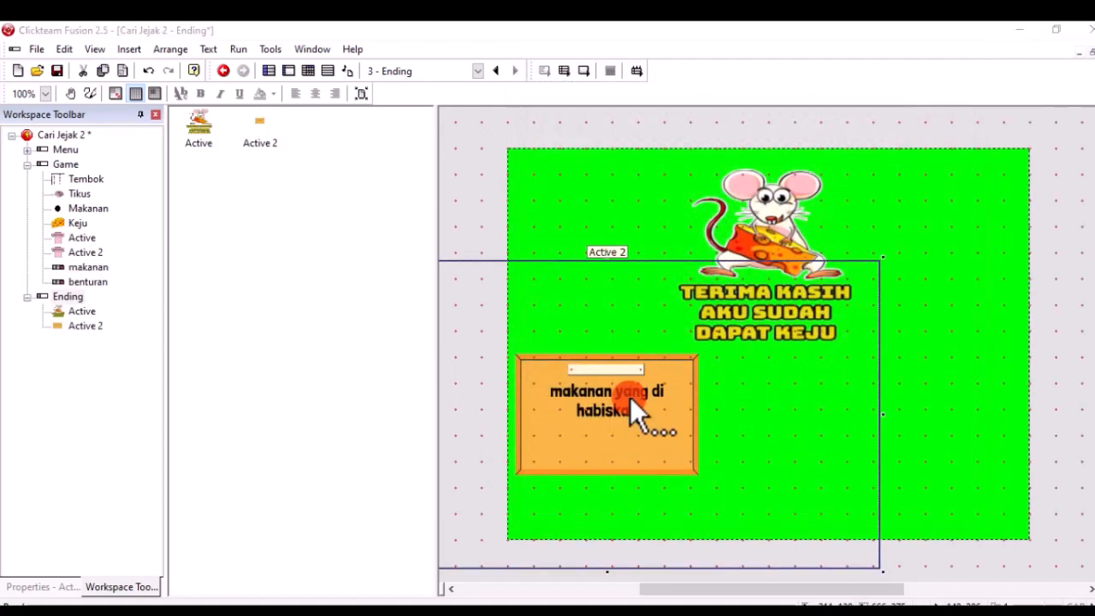
double_click(630, 397)
click(577, 188)
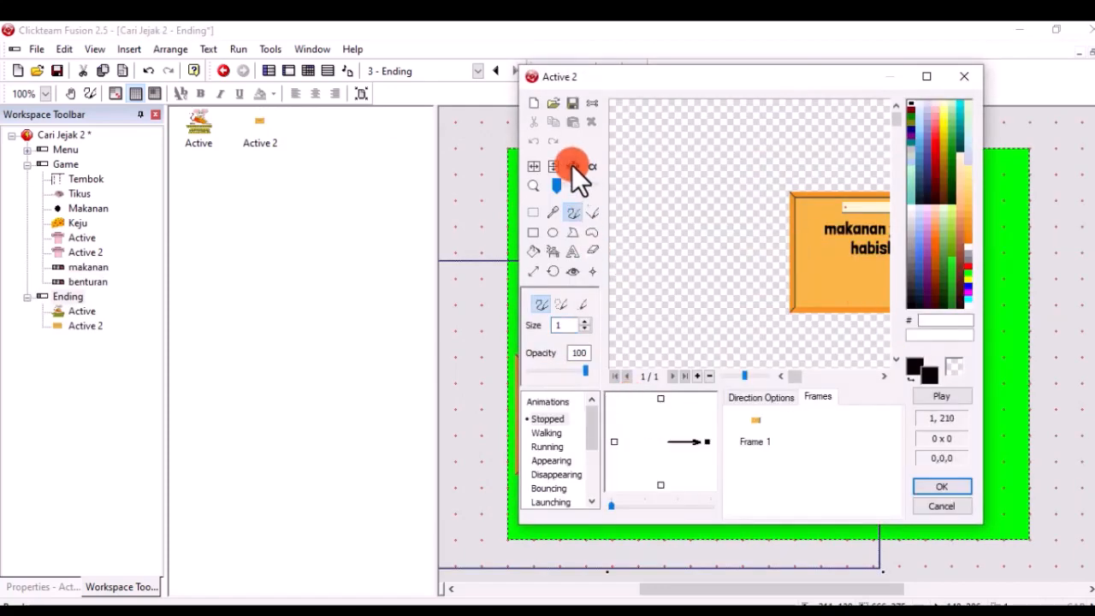
click(943, 485)
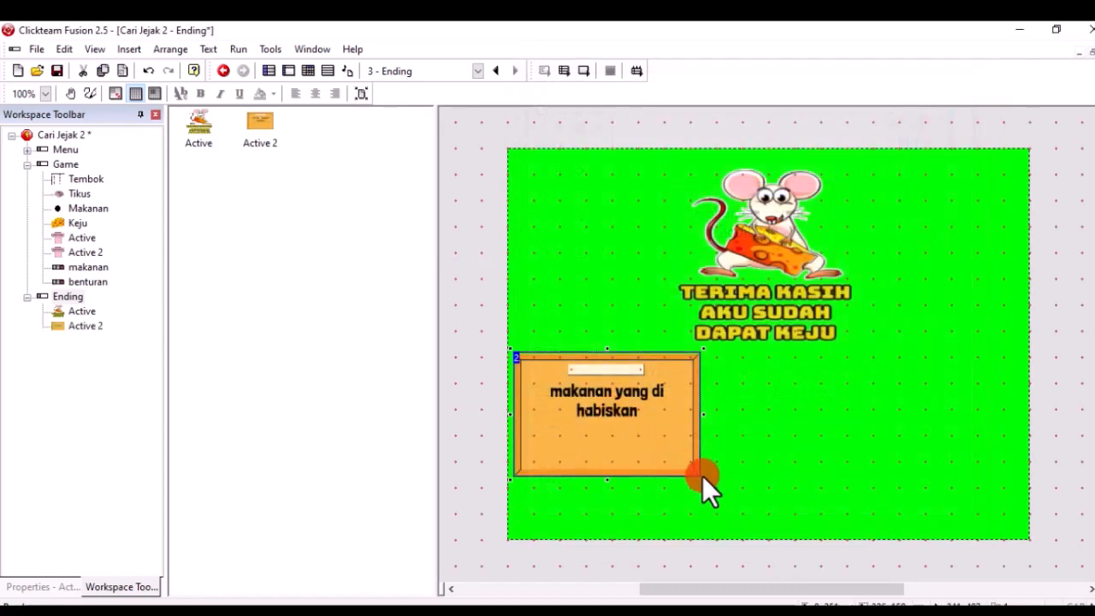
drag(703, 475, 655, 453)
- Insert another Active object in the Ending frame's empty area, below and right of the mouse picture
right_click(916, 420)
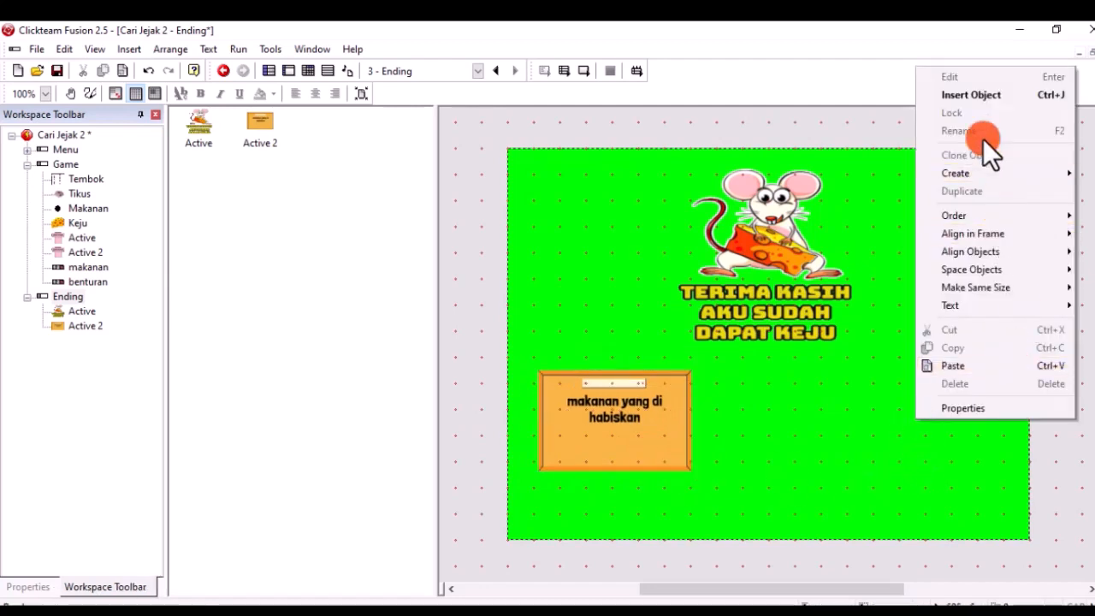
click(971, 95)
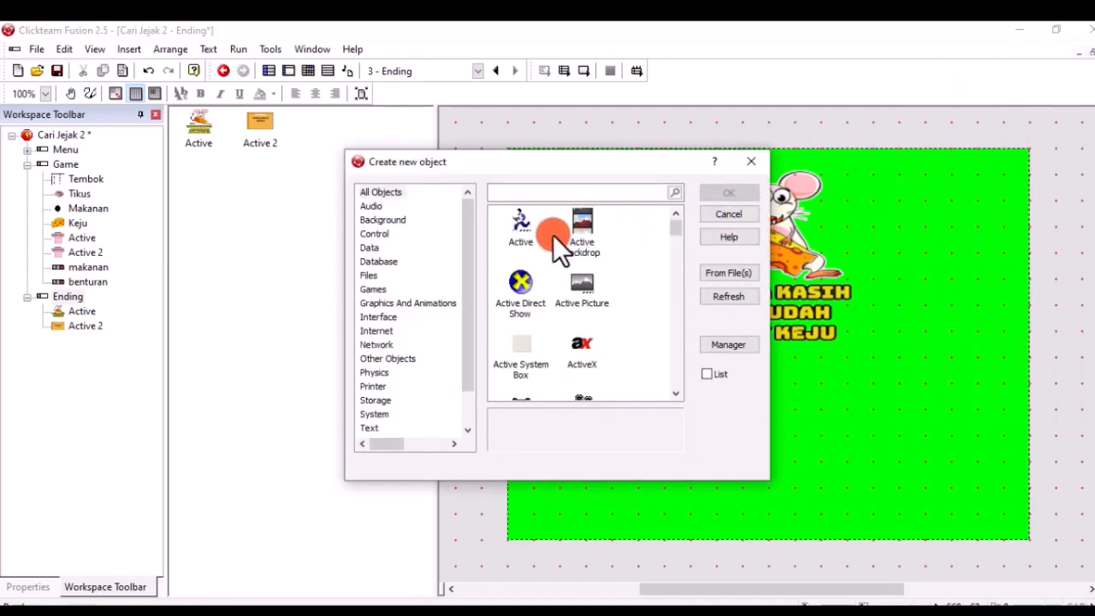
double_click(528, 235)
click(906, 394)
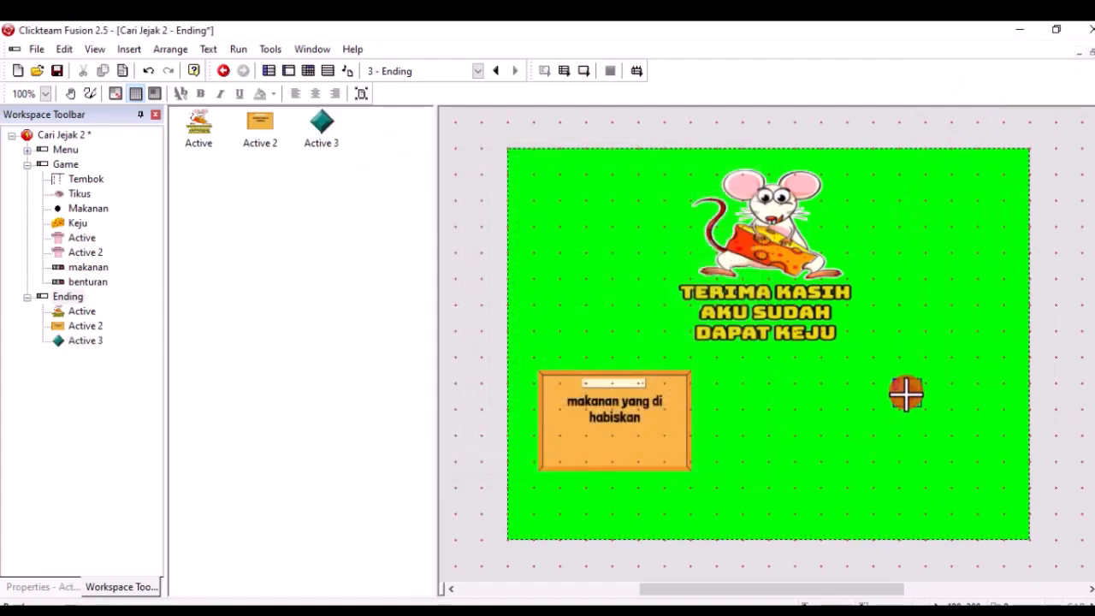
- Replace the new object's default image with Benturan yang di Alami.png and crop off its empty margins
double_click(908, 391)
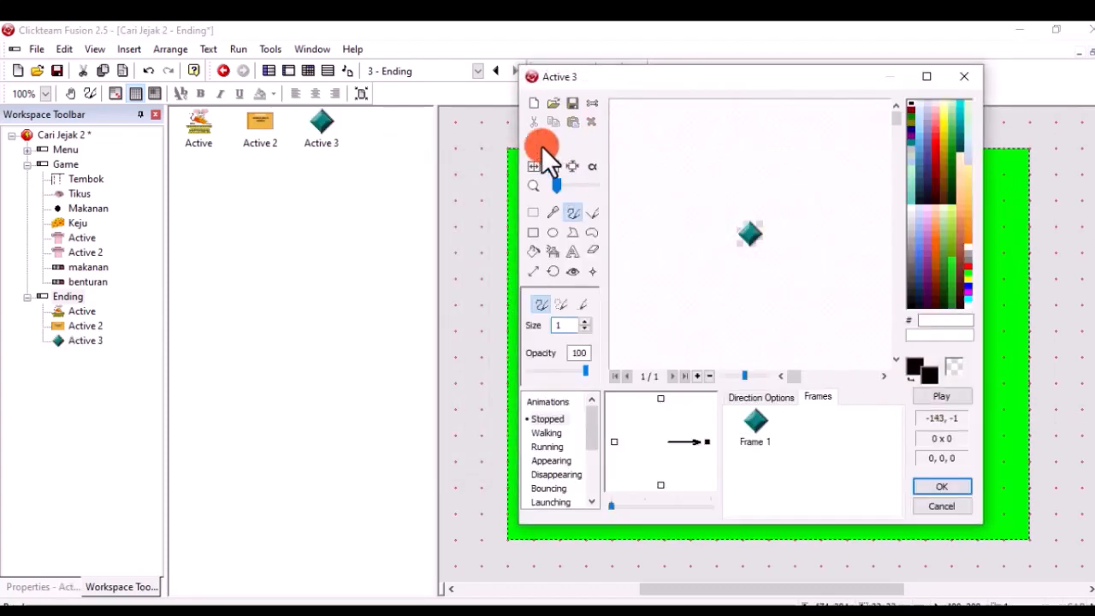
click(531, 103)
click(552, 104)
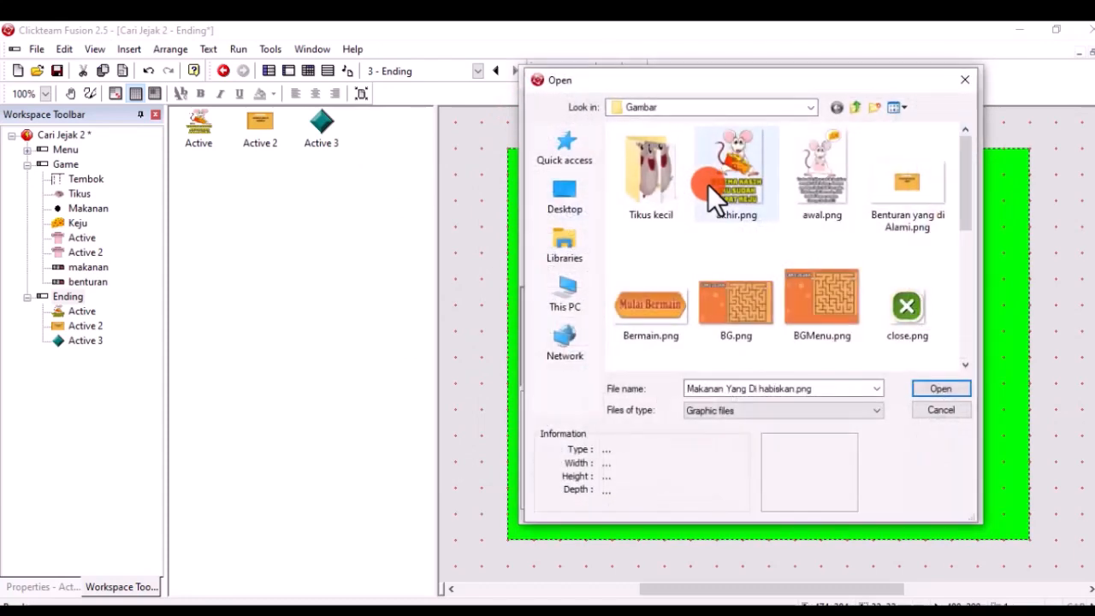
click(908, 212)
click(942, 392)
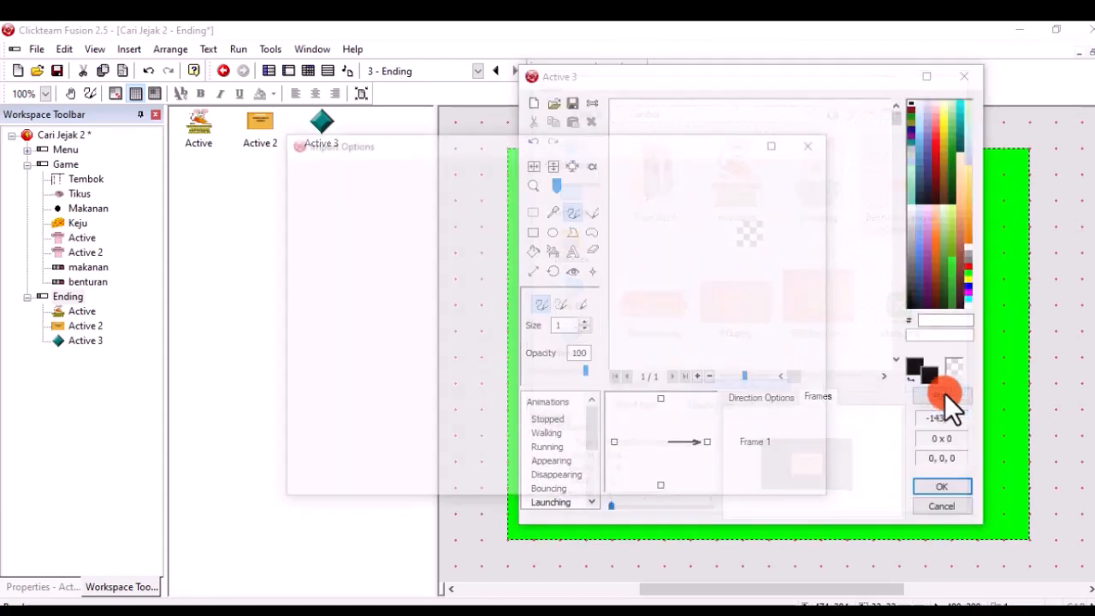
click(440, 182)
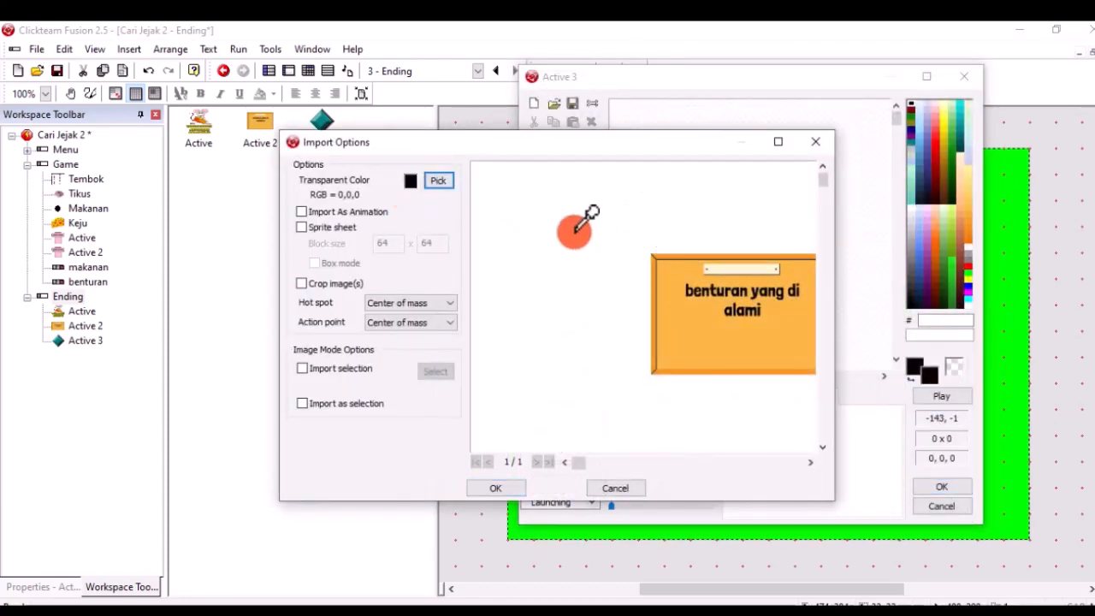
click(499, 488)
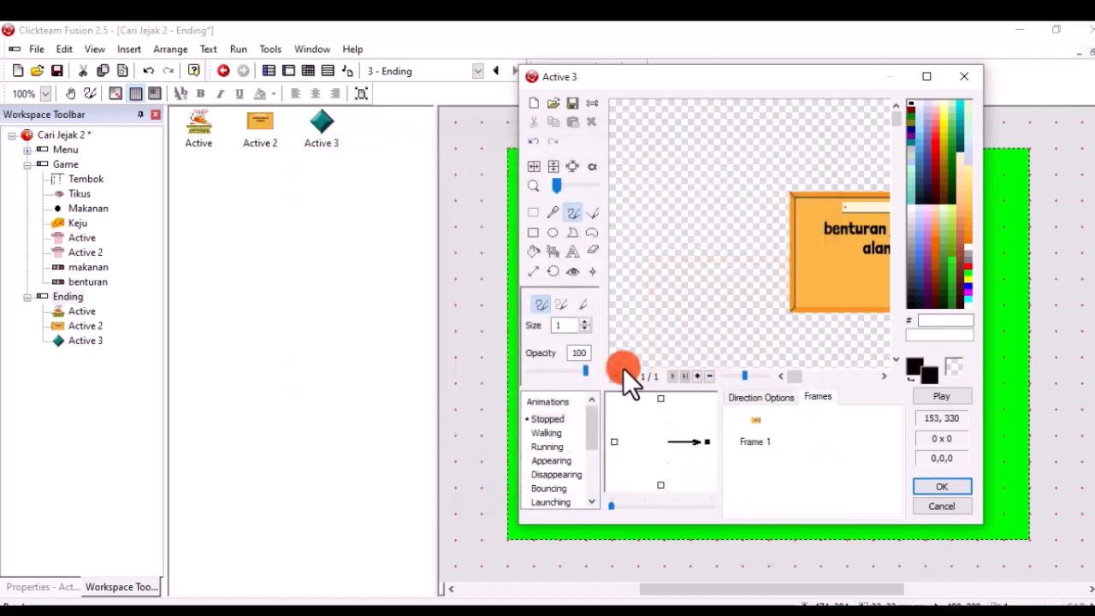
click(935, 489)
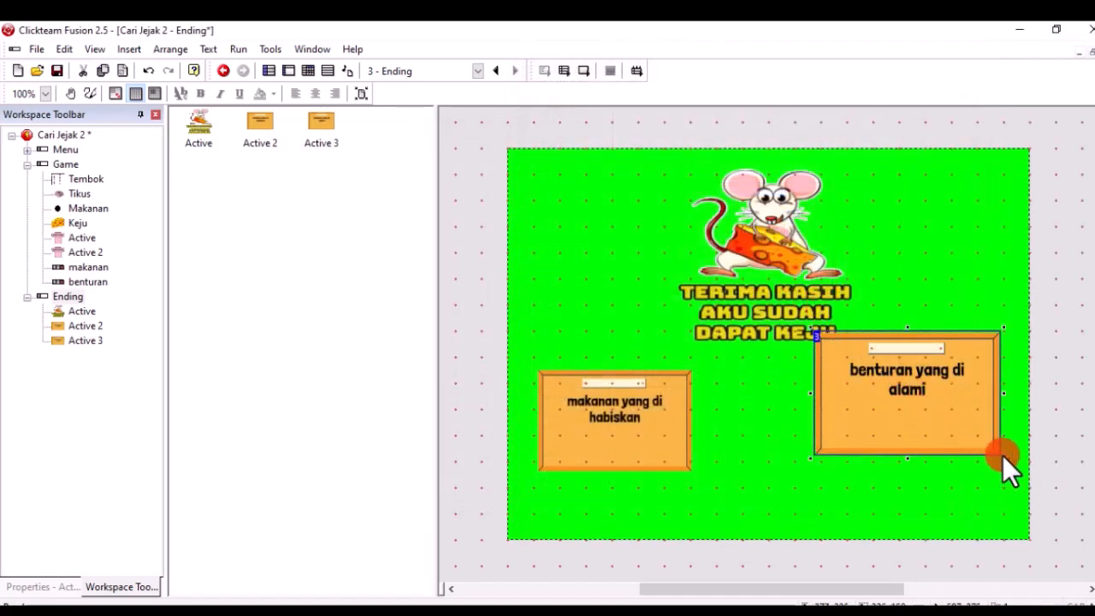
- Shrink the "benturan yang di alami" panel to roughly the makanan panel's size and place it opposite, clear of the mouse picture's text
drag(1002, 455, 974, 440)
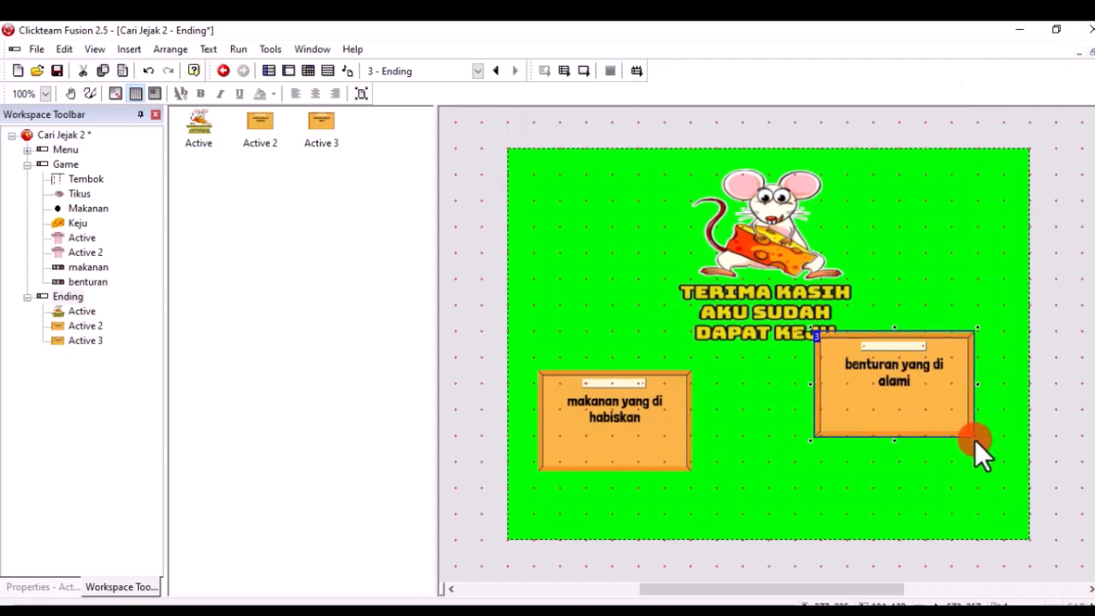
drag(899, 411, 926, 445)
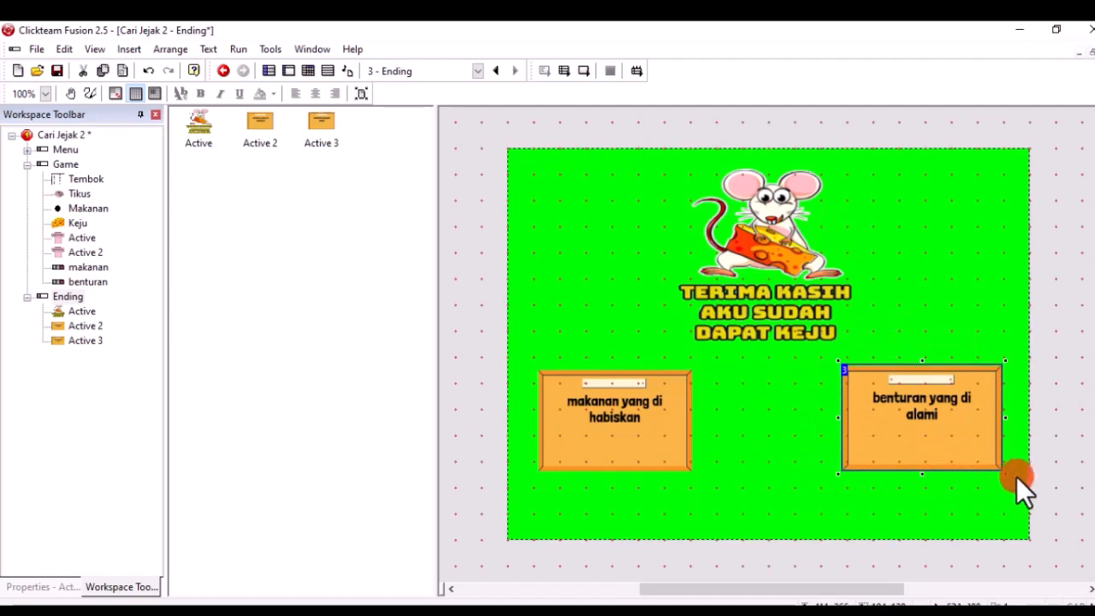
drag(1001, 471, 994, 466)
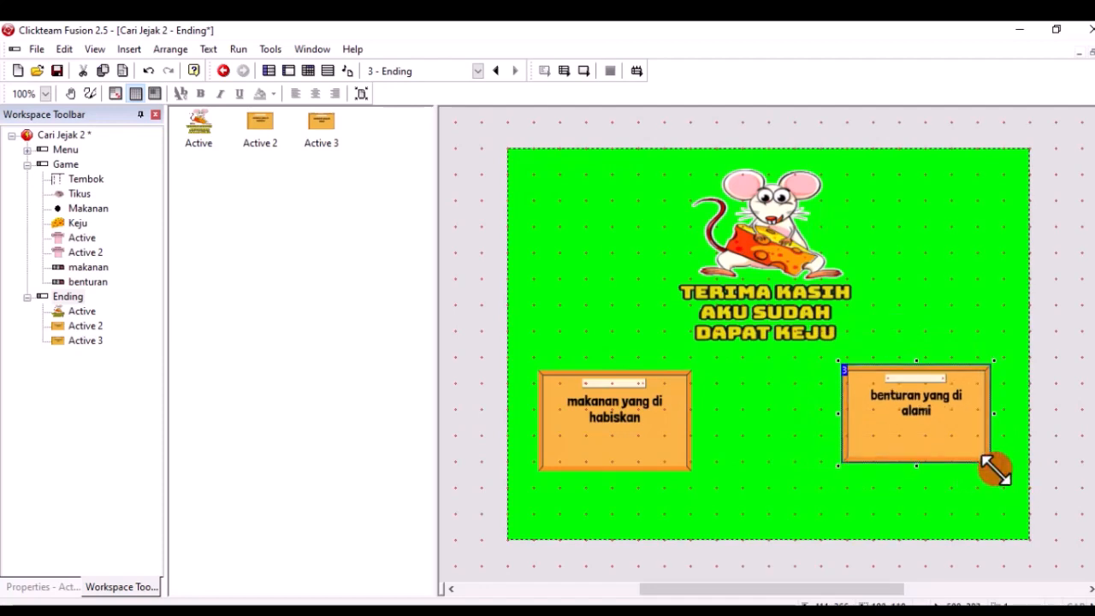
click(944, 475)
drag(935, 435, 1003, 473)
click(877, 467)
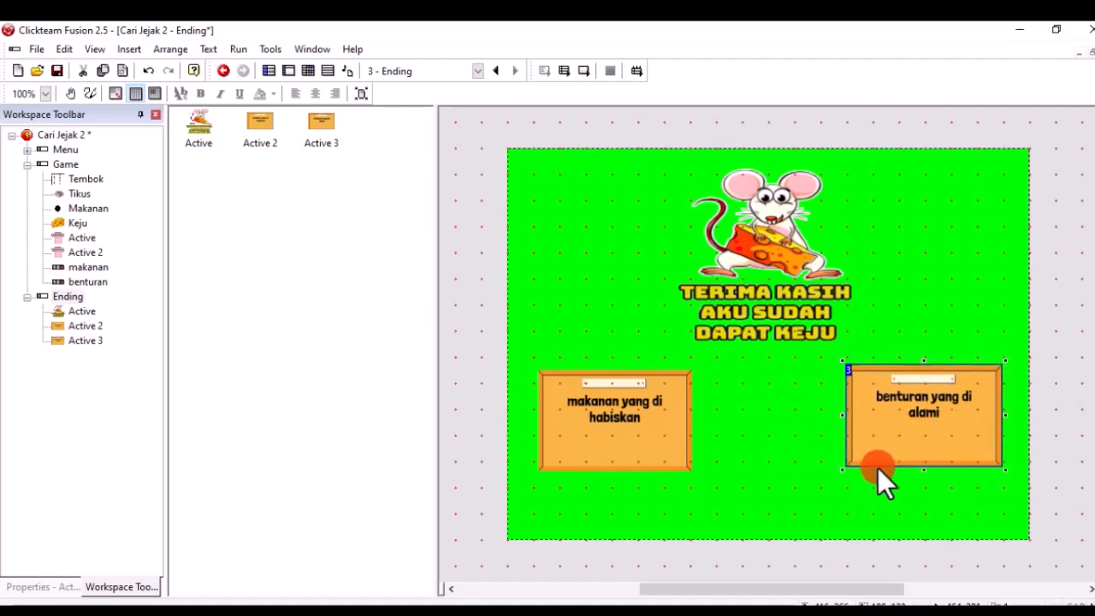
click(861, 501)
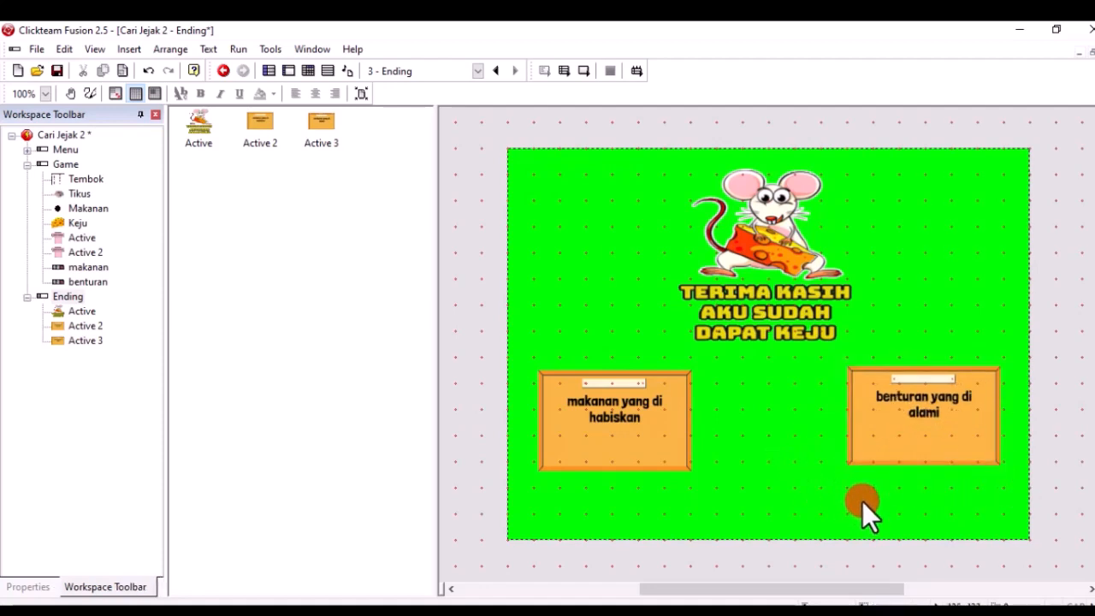
- Nudge the benturan panel level with the makanan panel and farther right, and raise the mouse picture slightly
click(941, 449)
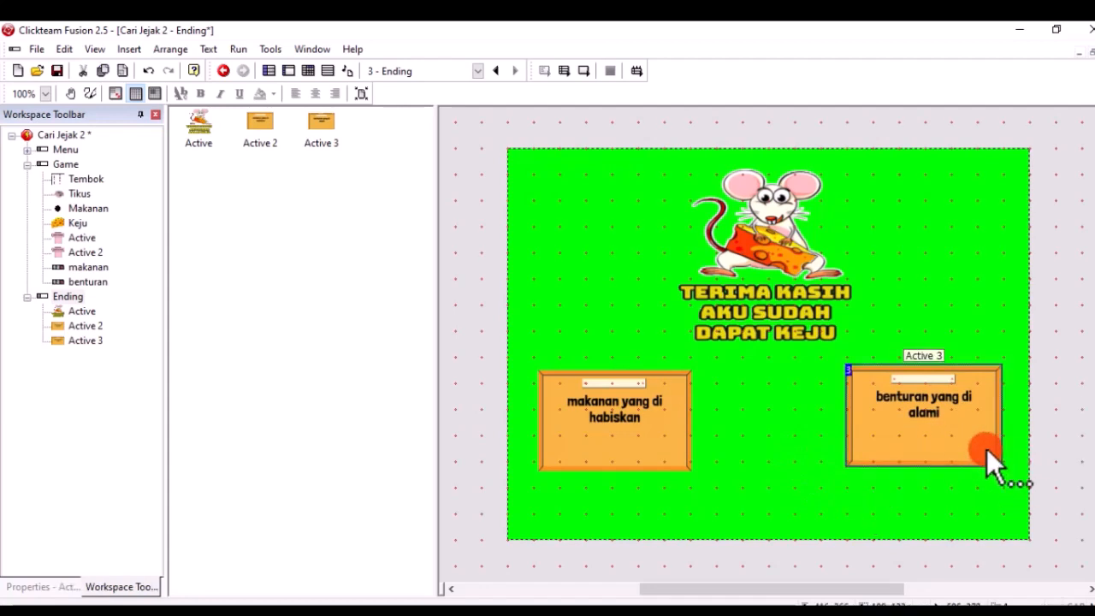
mouse_move(954, 434)
mouse_down()
mouse_move(642, 438)
mouse_move(716, 453)
mouse_move(949, 434)
mouse_up()
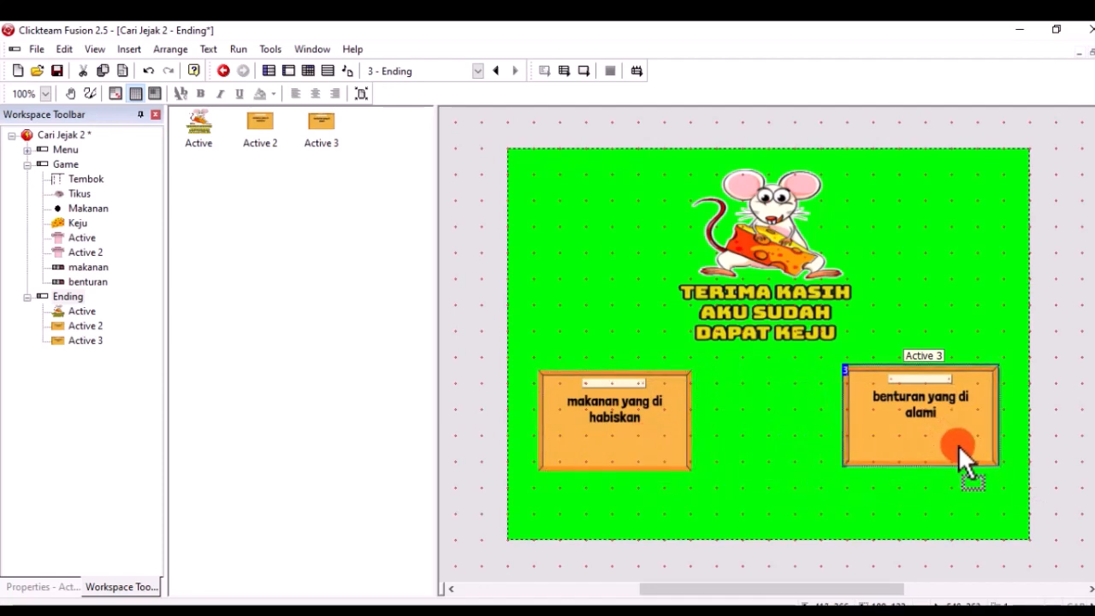
key(ctrl+z)
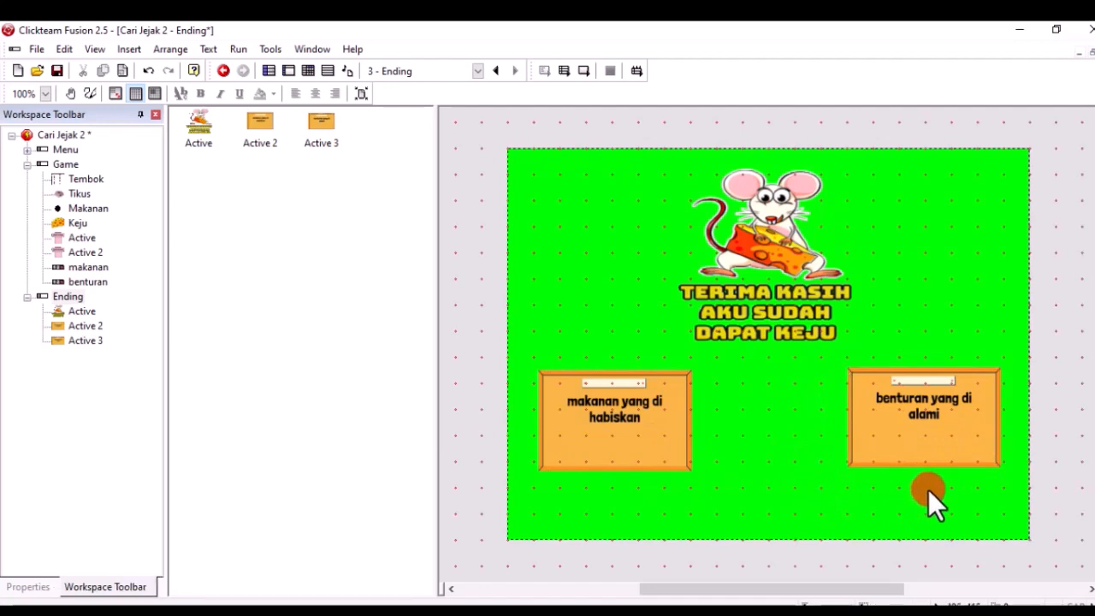
click(961, 434)
click(766, 303)
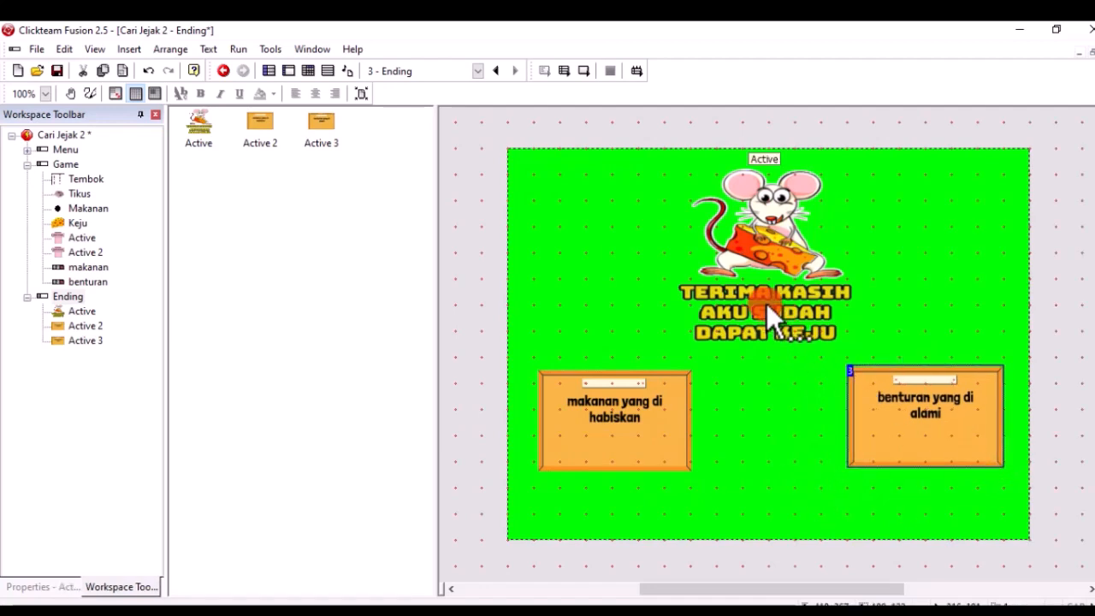
drag(770, 303, 762, 308)
drag(964, 437, 970, 442)
click(816, 469)
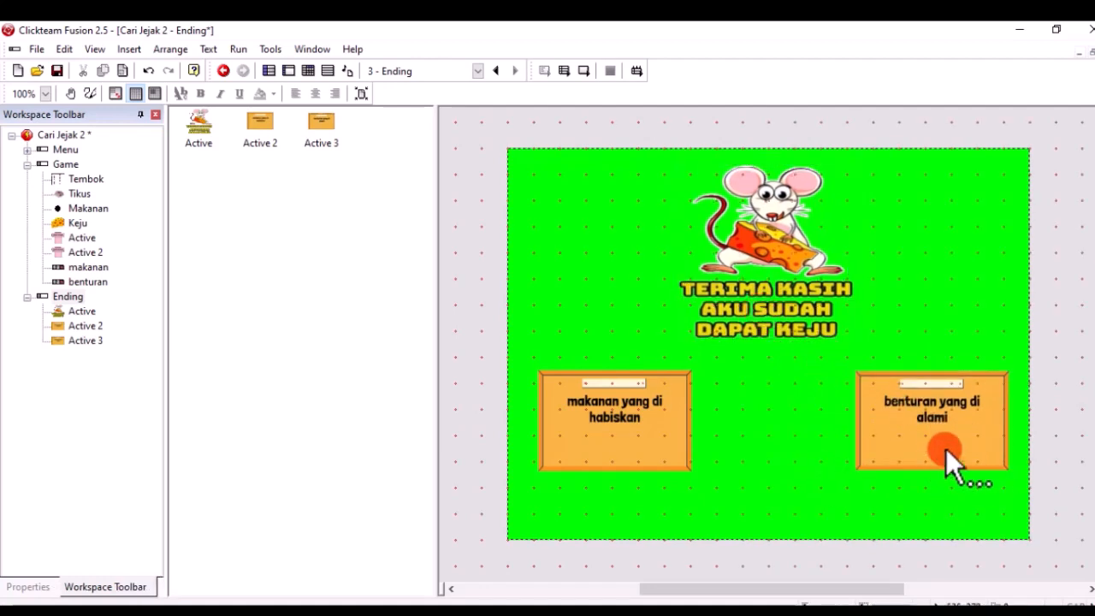
click(945, 431)
click(794, 454)
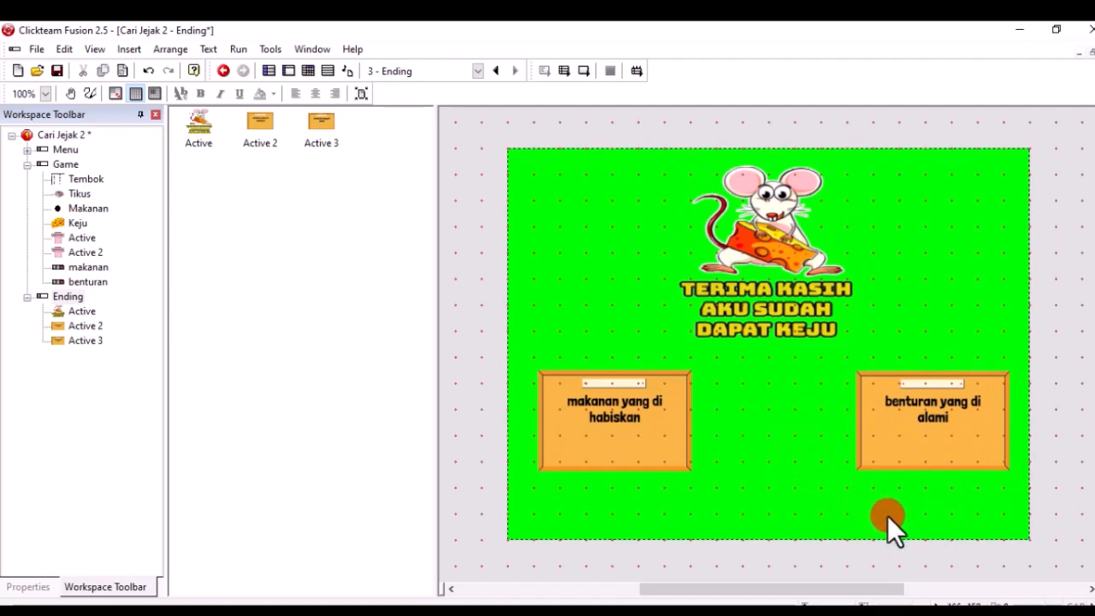
- Insert a Counter object in the Ending frame, in the empty area above the "makanan yang di habiskan" panel
right_click(584, 290)
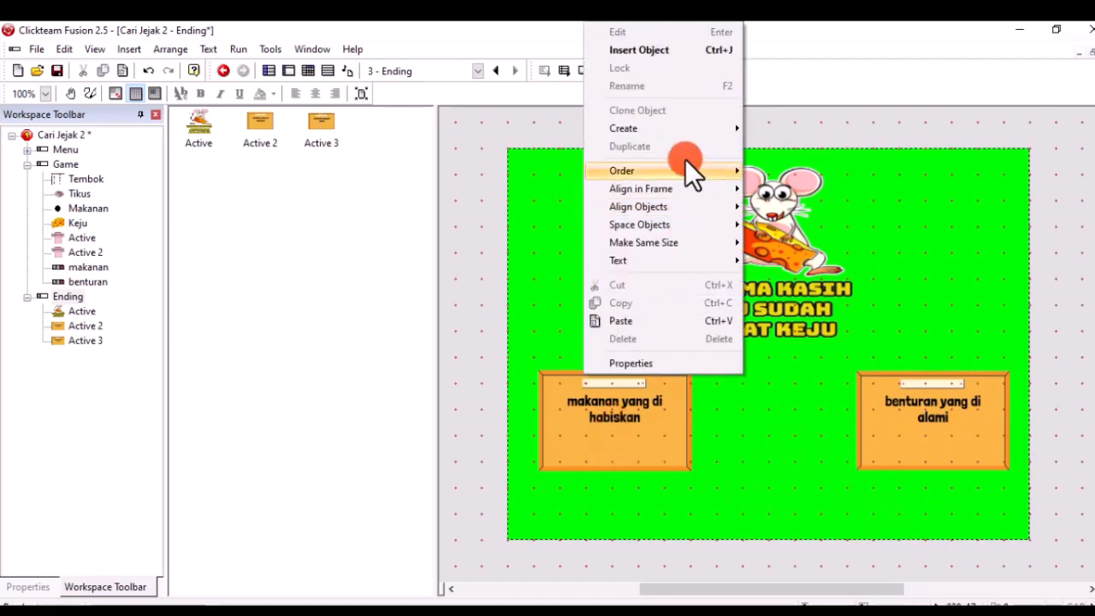
click(650, 52)
scroll(600, 280, down, 5)
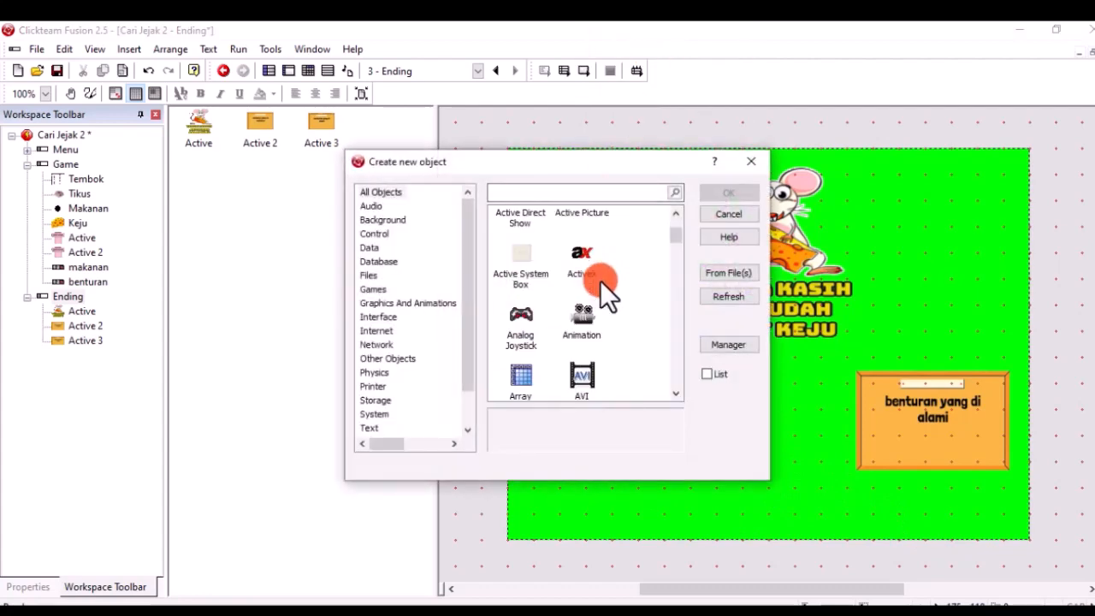
scroll(600, 279, down, 2)
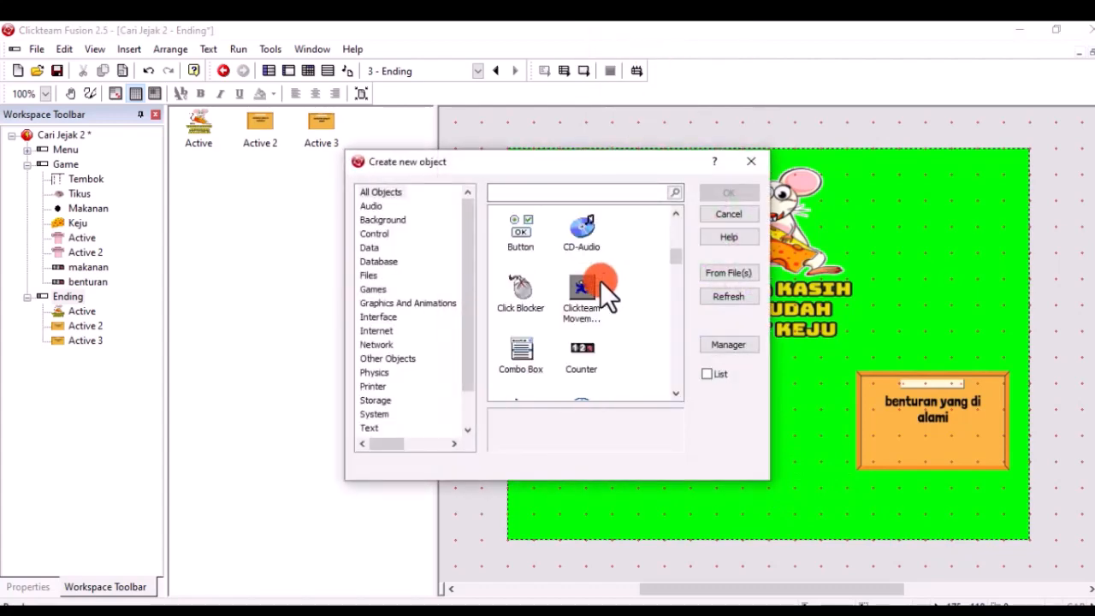
click(584, 355)
click(742, 188)
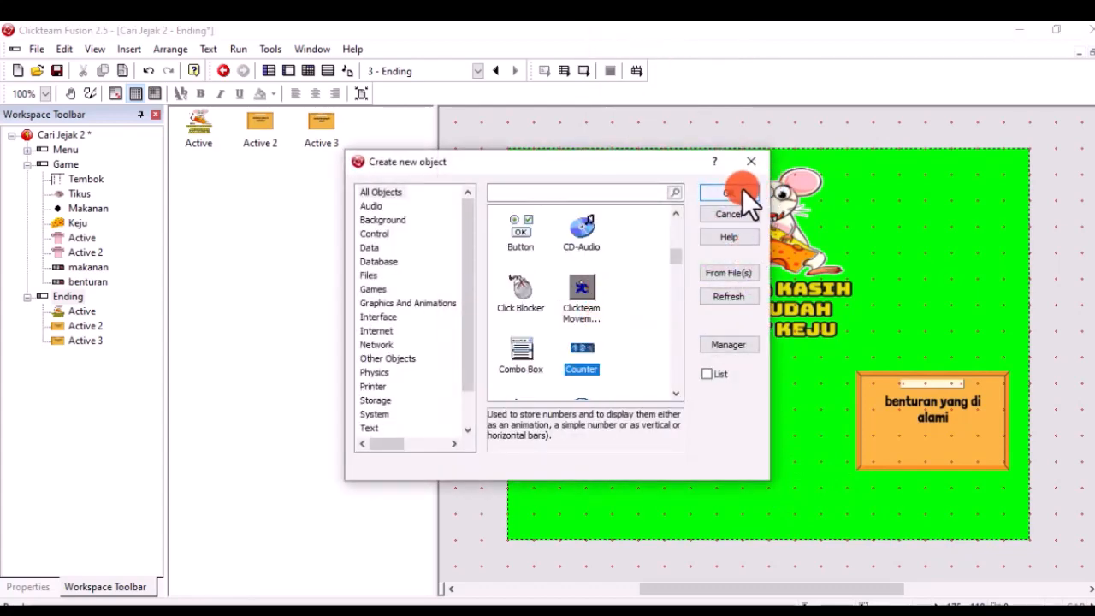
click(587, 363)
click(586, 304)
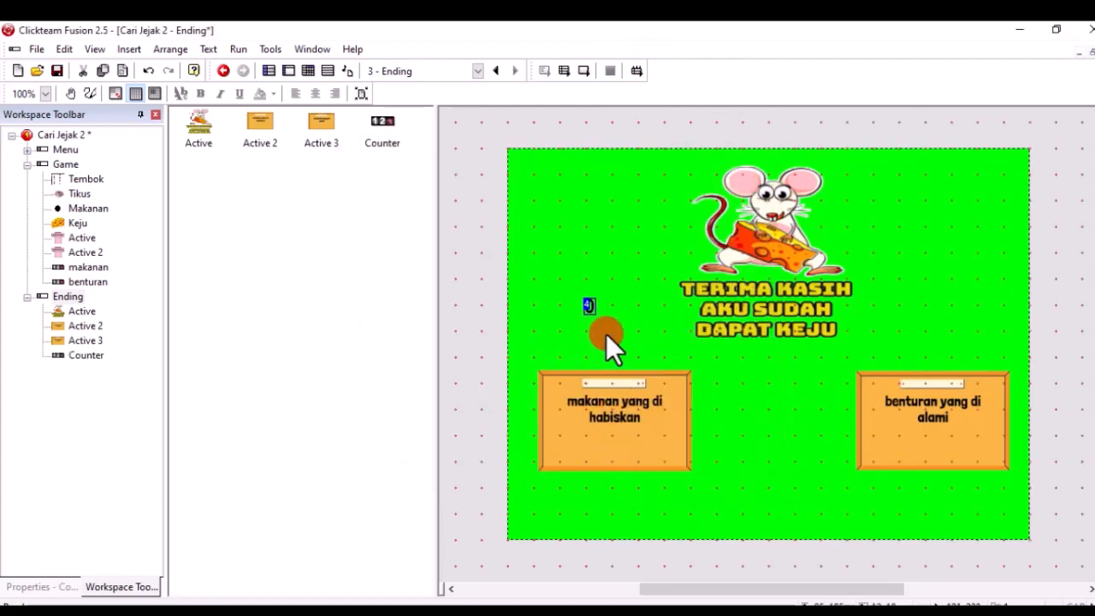
- Move the new counter onto the "makanan yang di habiskan" panel below its text and rename it "makanan"
drag(589, 305, 613, 437)
right_click(612, 437)
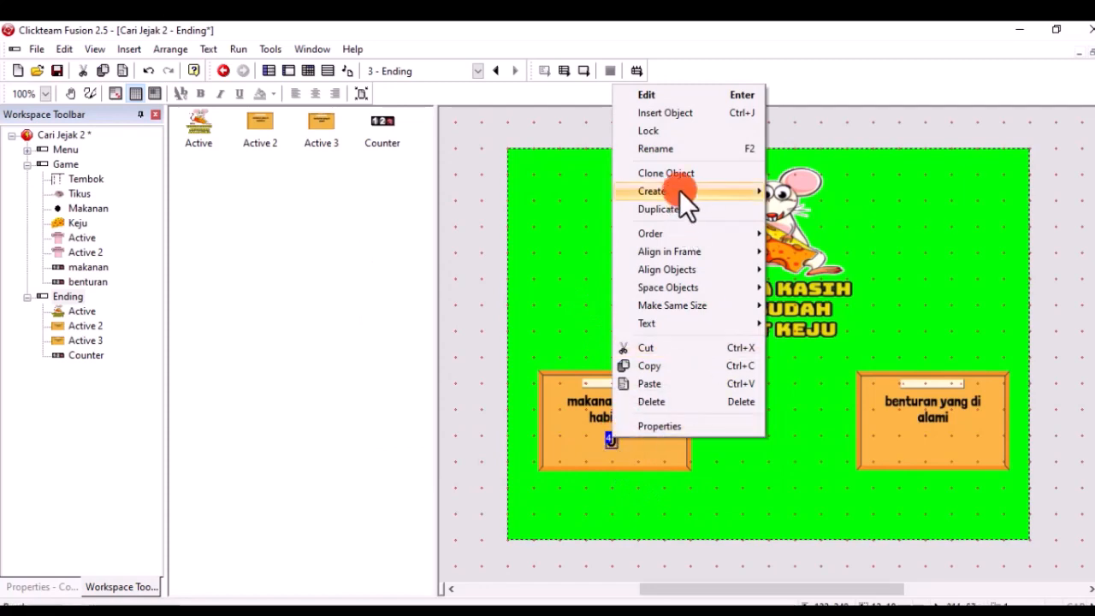
click(670, 149)
text(m)
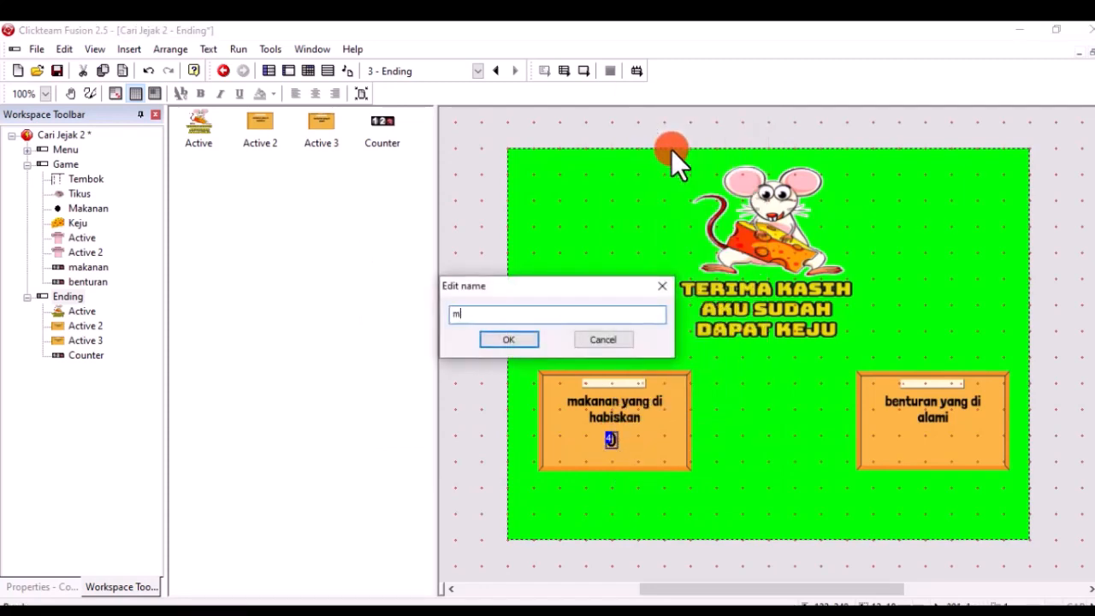
text(akanan)
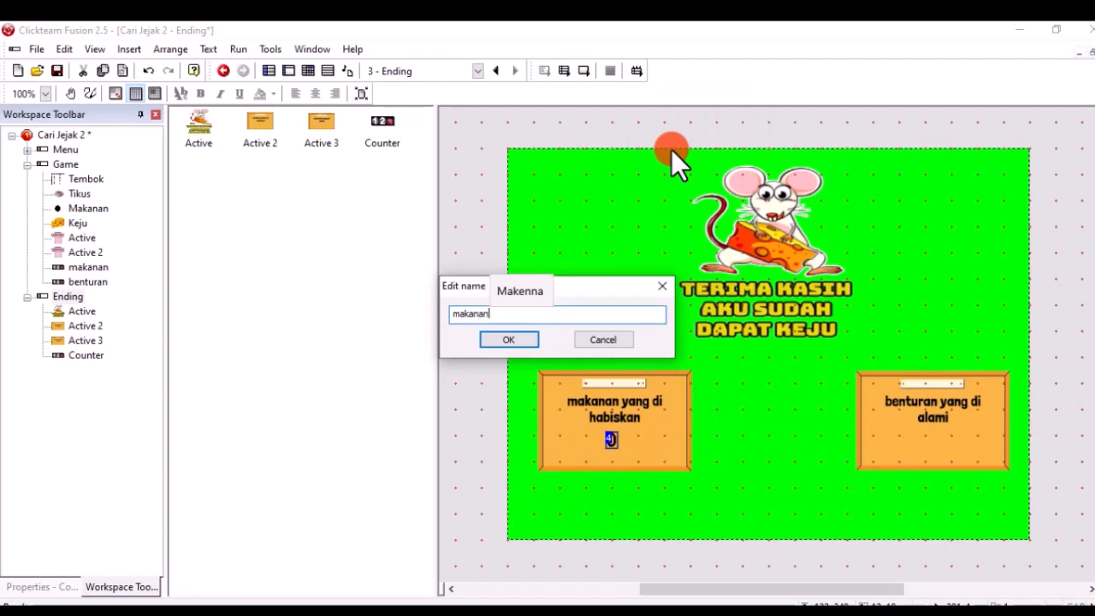
key(Return)
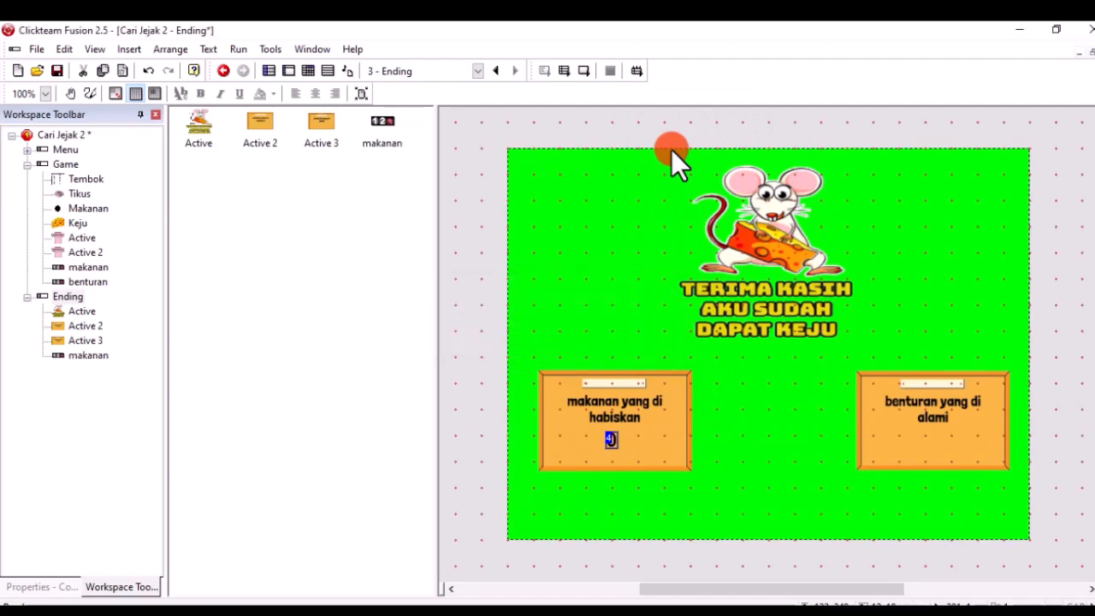
- Insert a second Counter object in the Ending frame, in the empty area above the "benturan yang di alami" panel
right_click(586, 215)
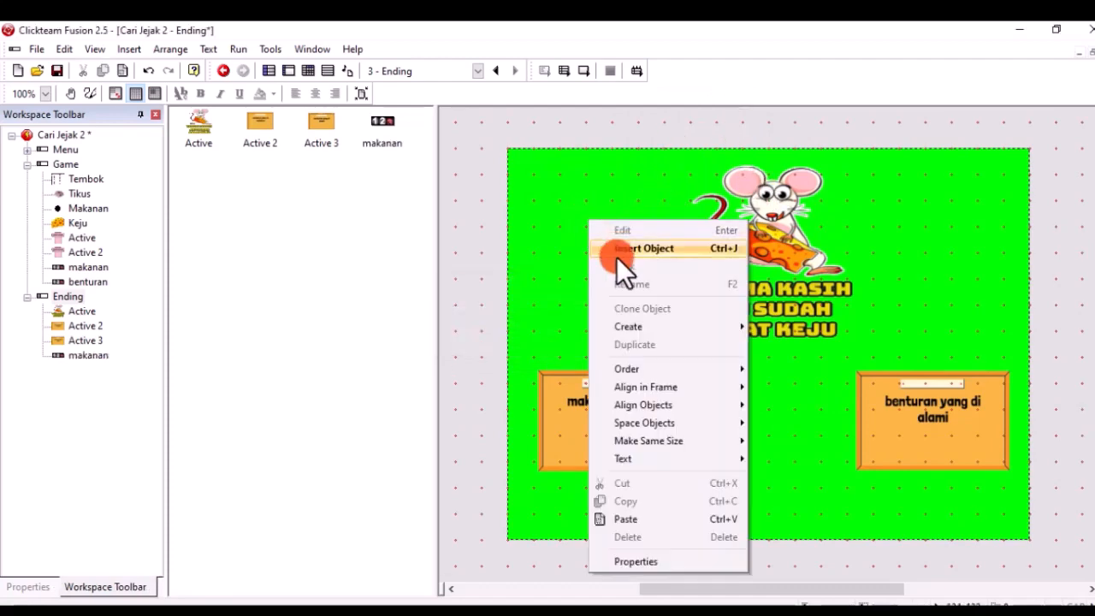
click(624, 246)
scroll(608, 299, down, 6)
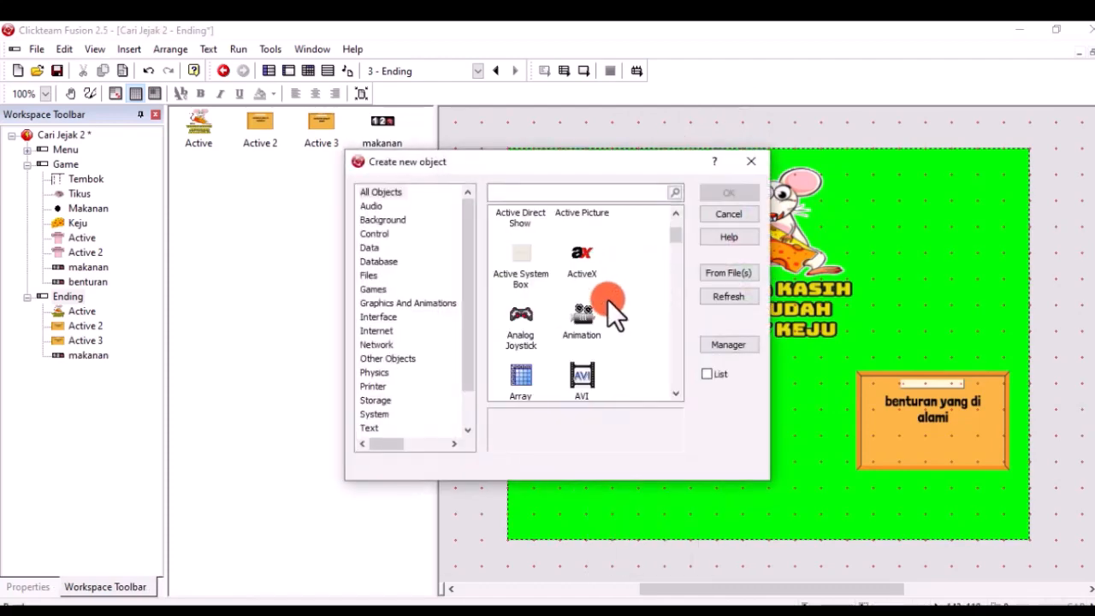
click(598, 350)
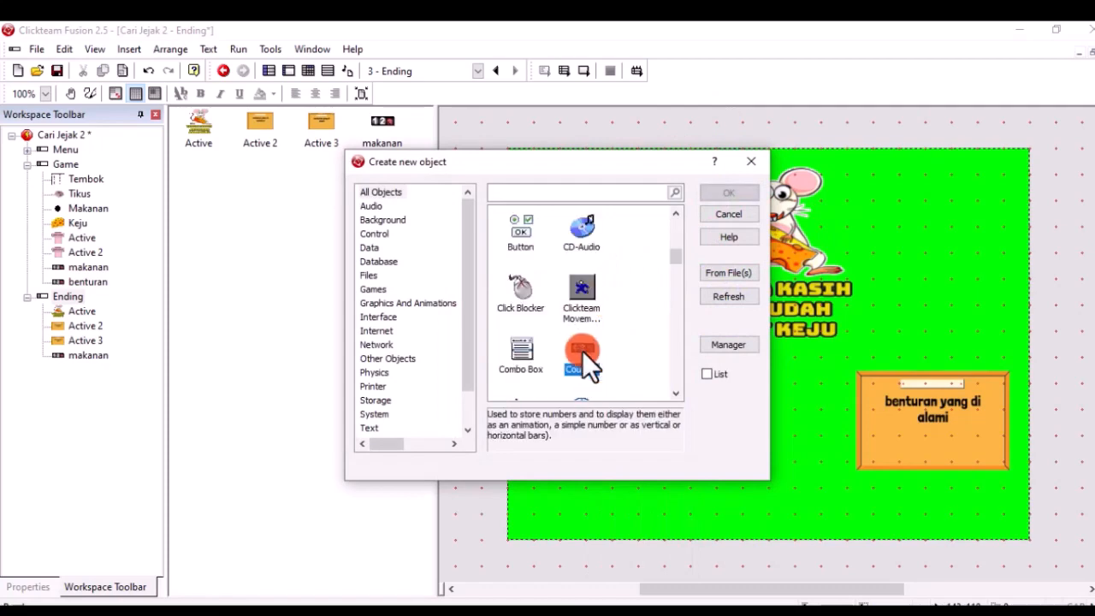
click(735, 193)
click(892, 244)
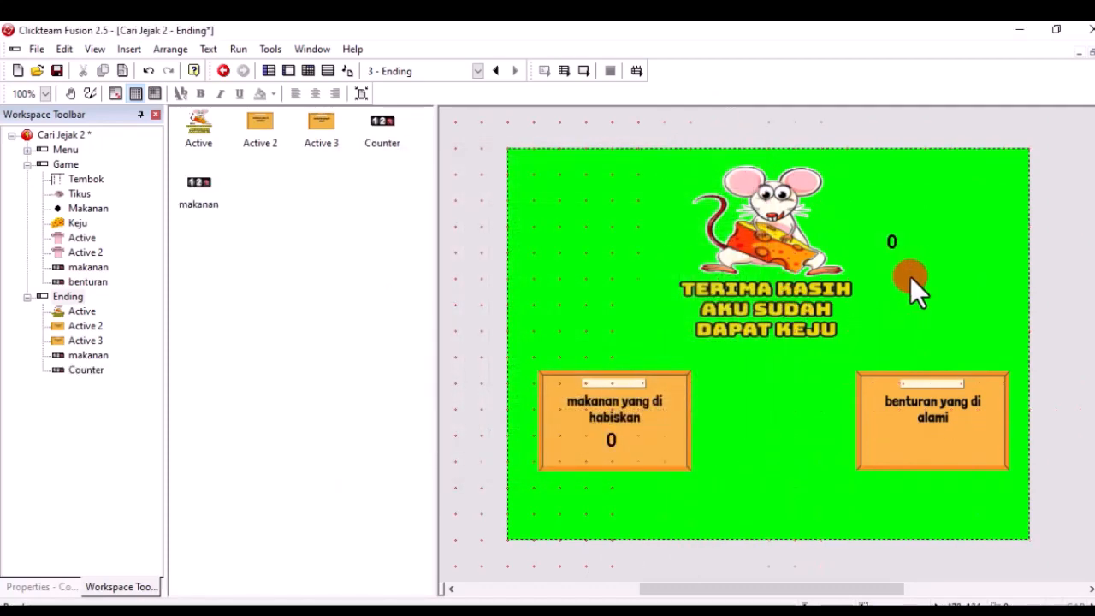
- Rename the second counter "benturan" and move it onto the "benturan yang di alami" panel below its text
right_click(890, 240)
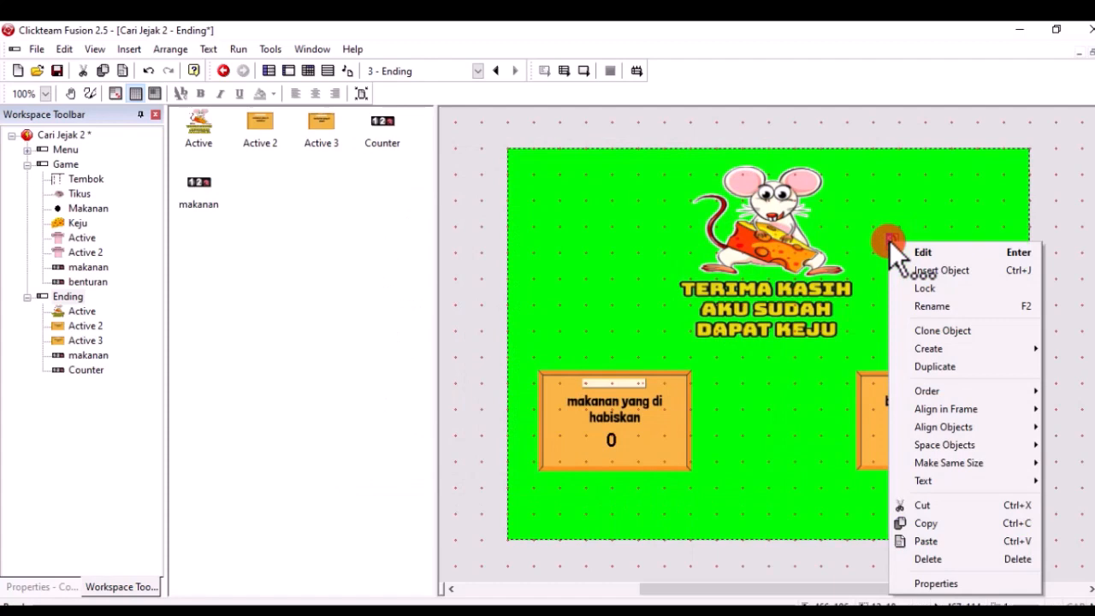
click(944, 307)
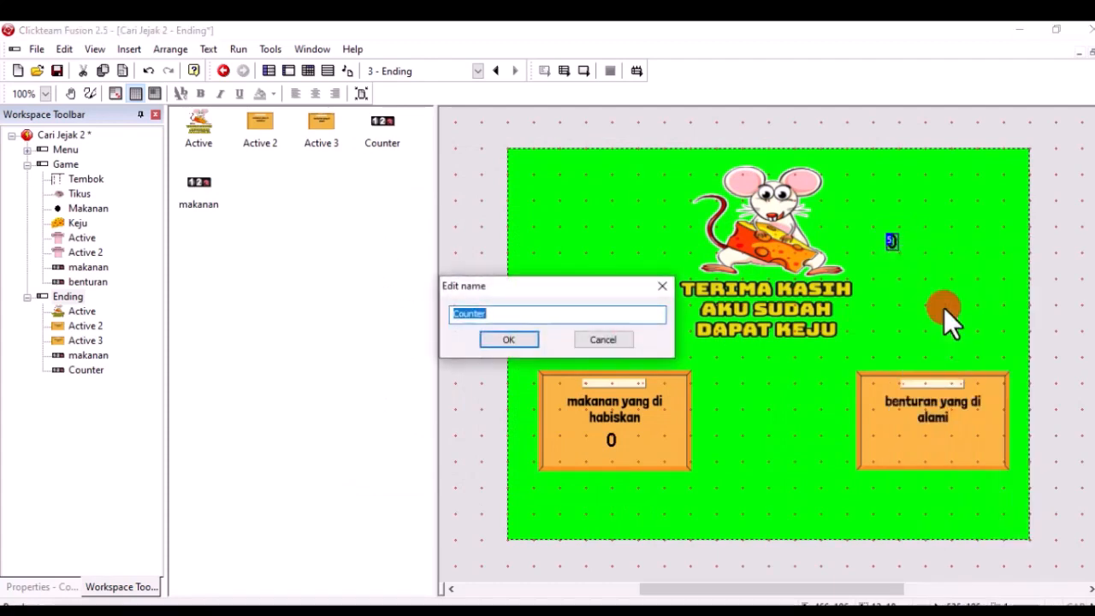
text(bentura)
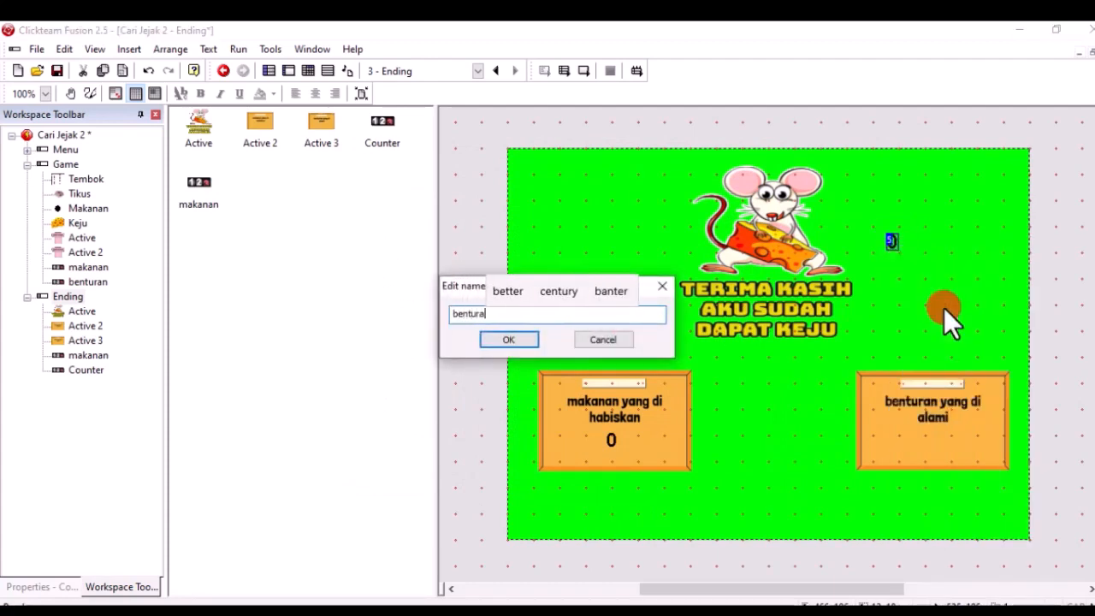
text(n)
key(Return)
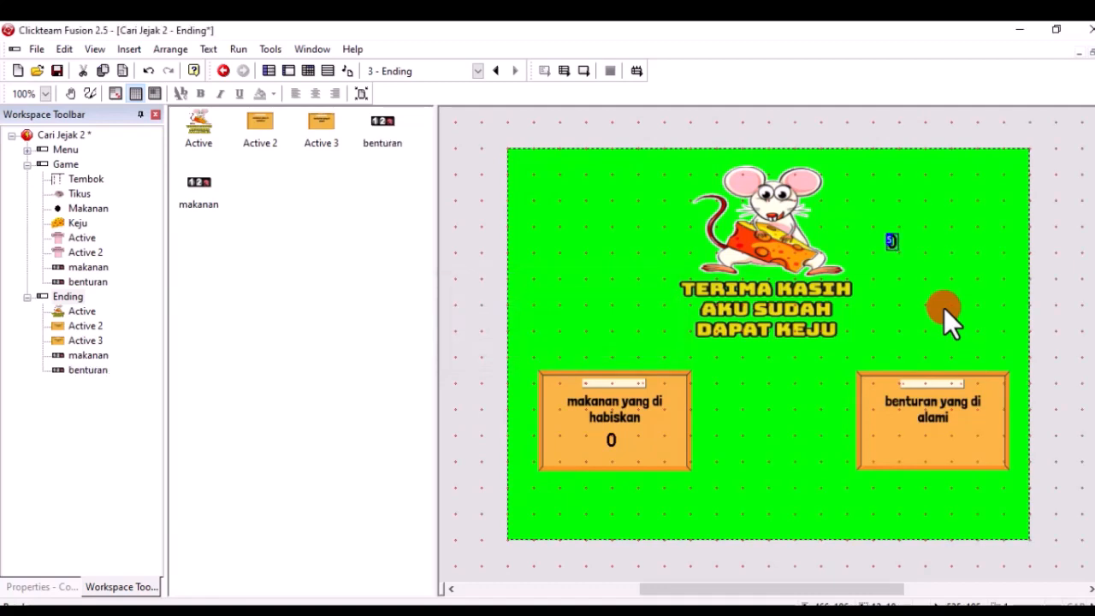
drag(894, 247, 932, 439)
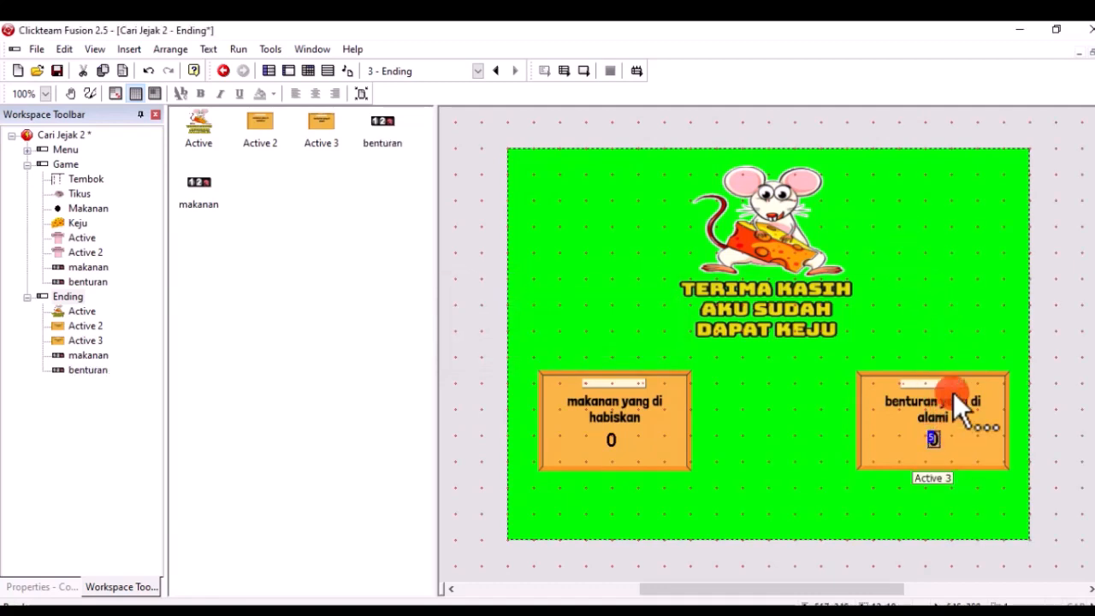
click(987, 305)
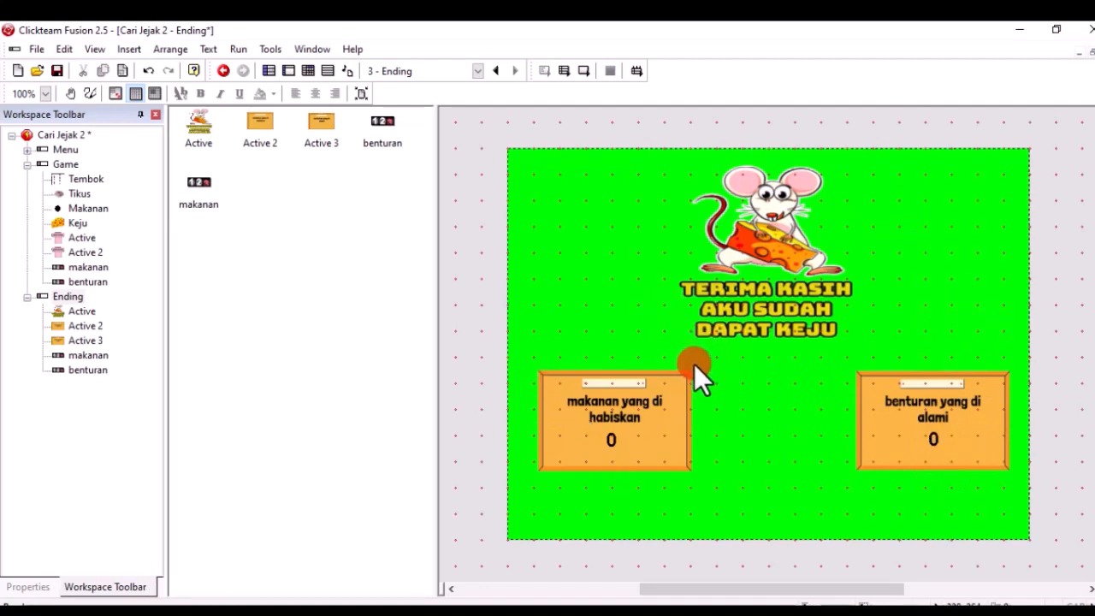
- Run the whole game, play through the maze to the Ending screen to check both counters, and close the test window
click(567, 69)
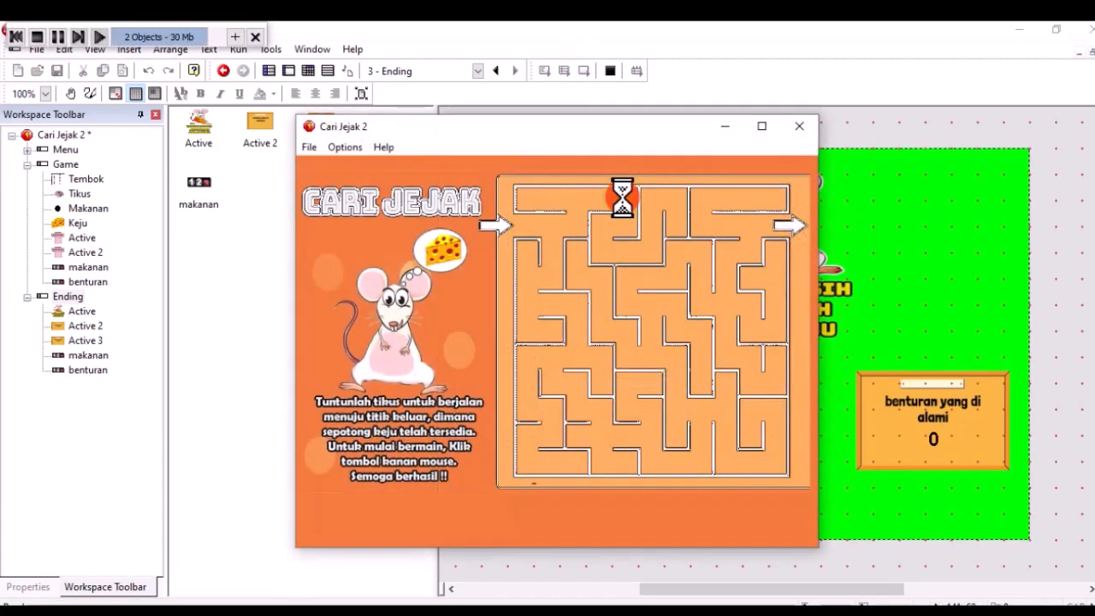
right_click(476, 353)
click(642, 517)
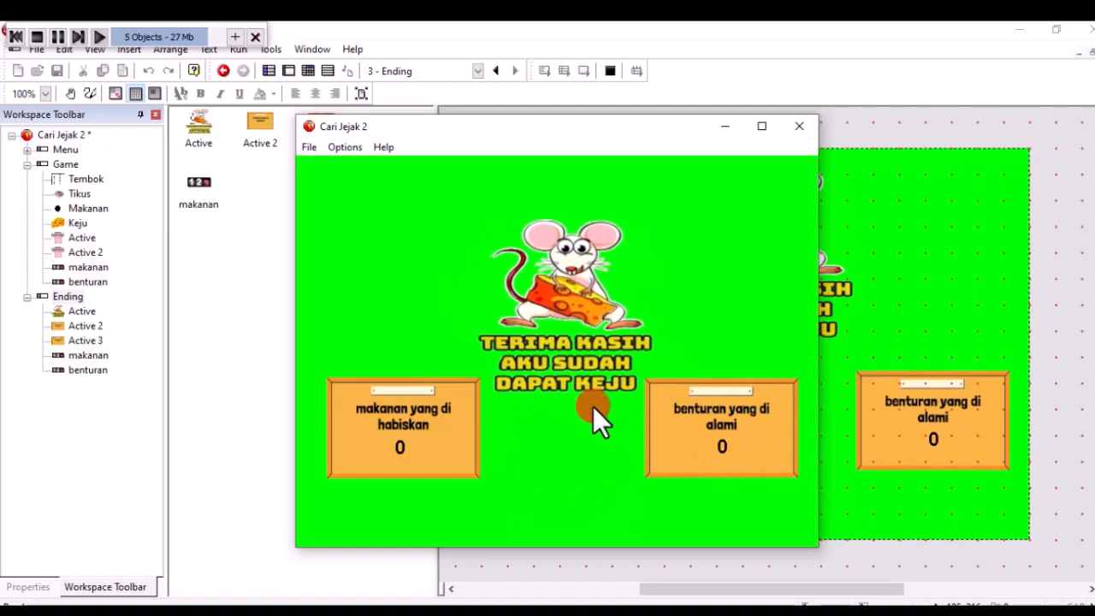
click(798, 128)
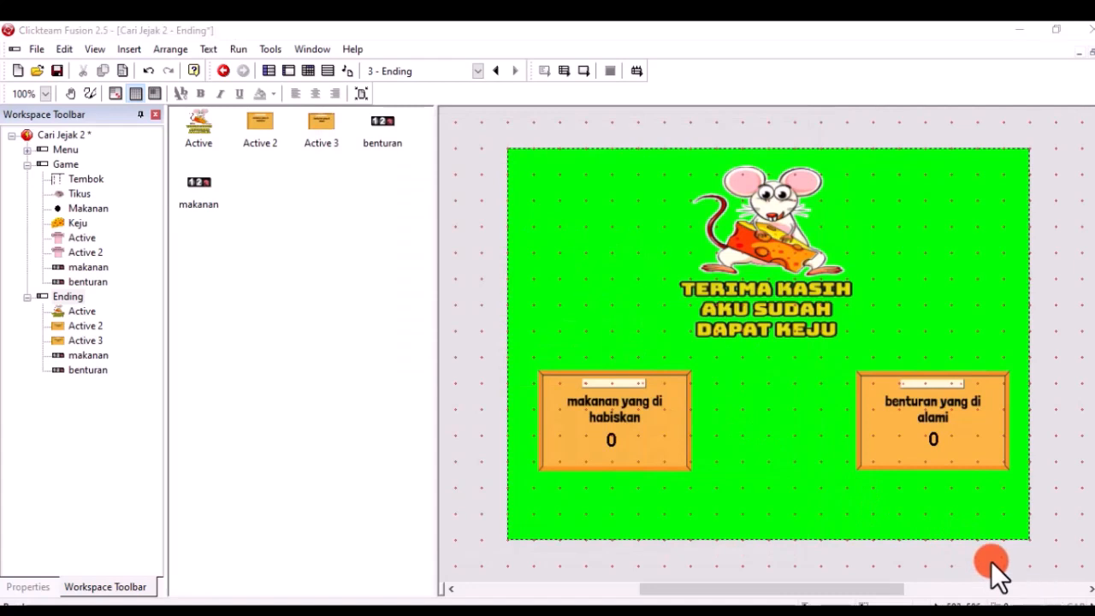
- Set the radius of the mouse picture's circular movement in the Ending frame to 20
click(788, 291)
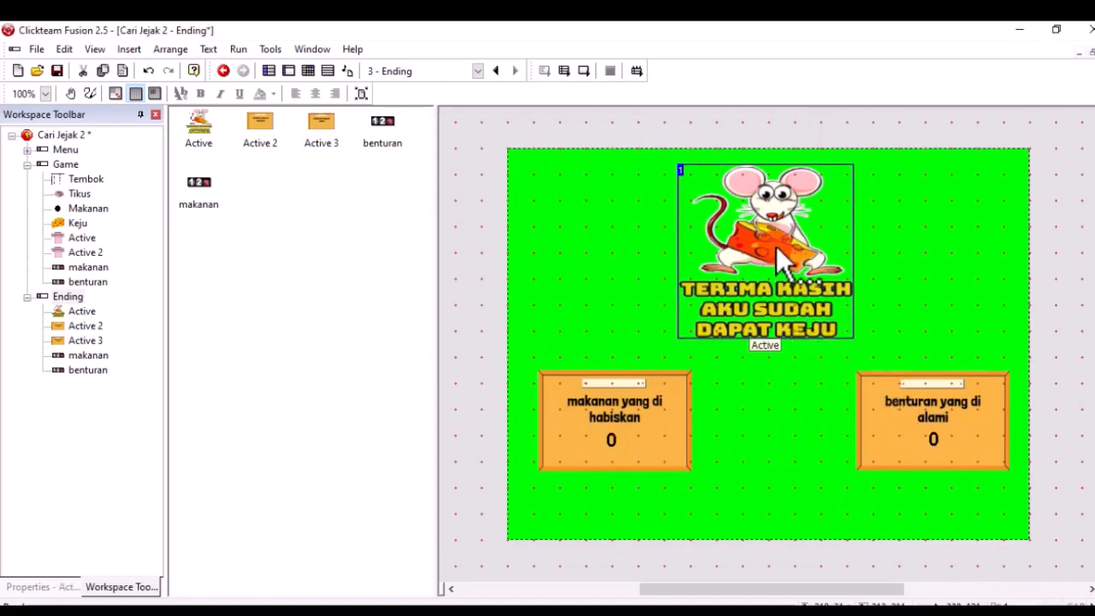
right_click(776, 246)
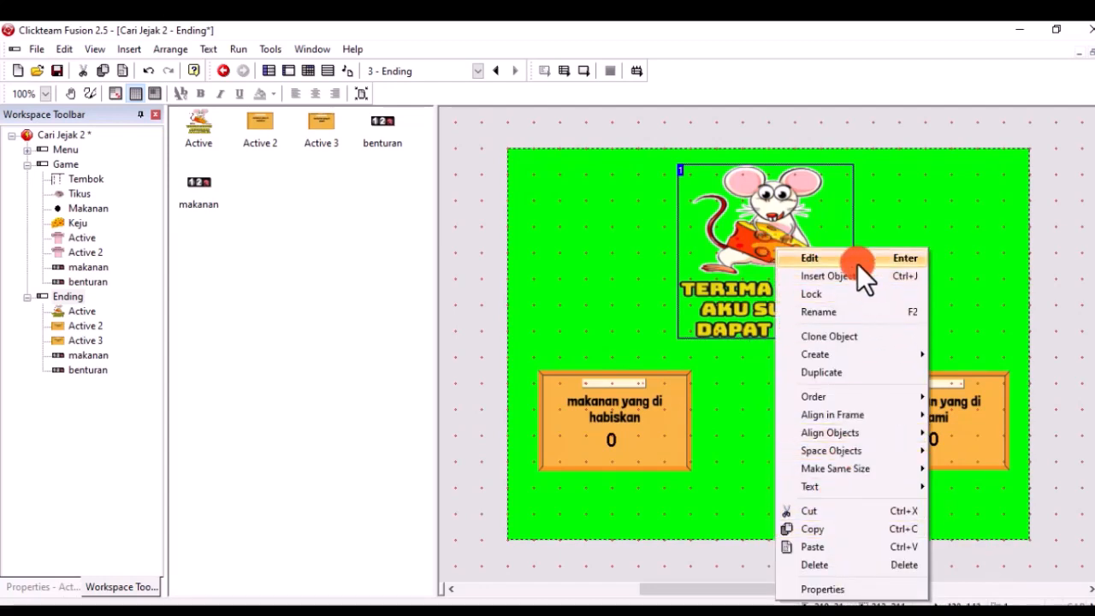
click(976, 483)
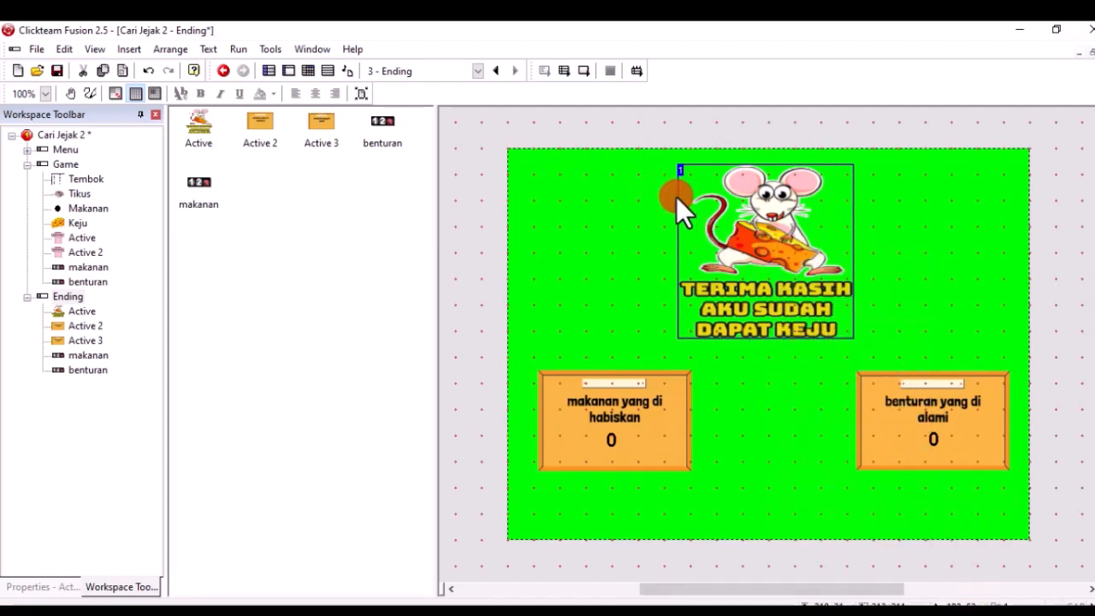
click(34, 587)
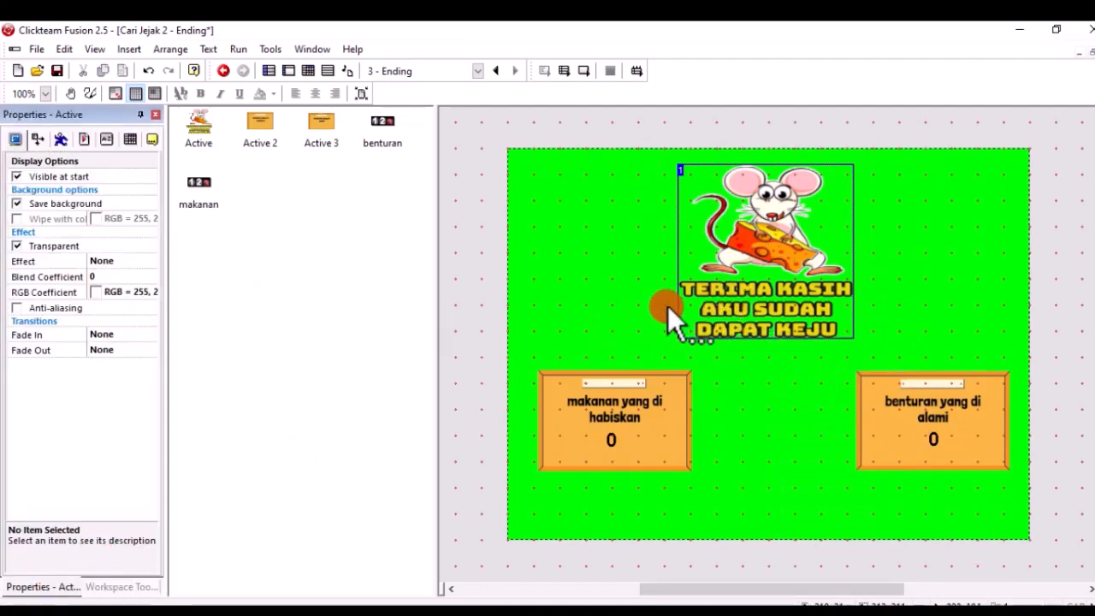
click(37, 140)
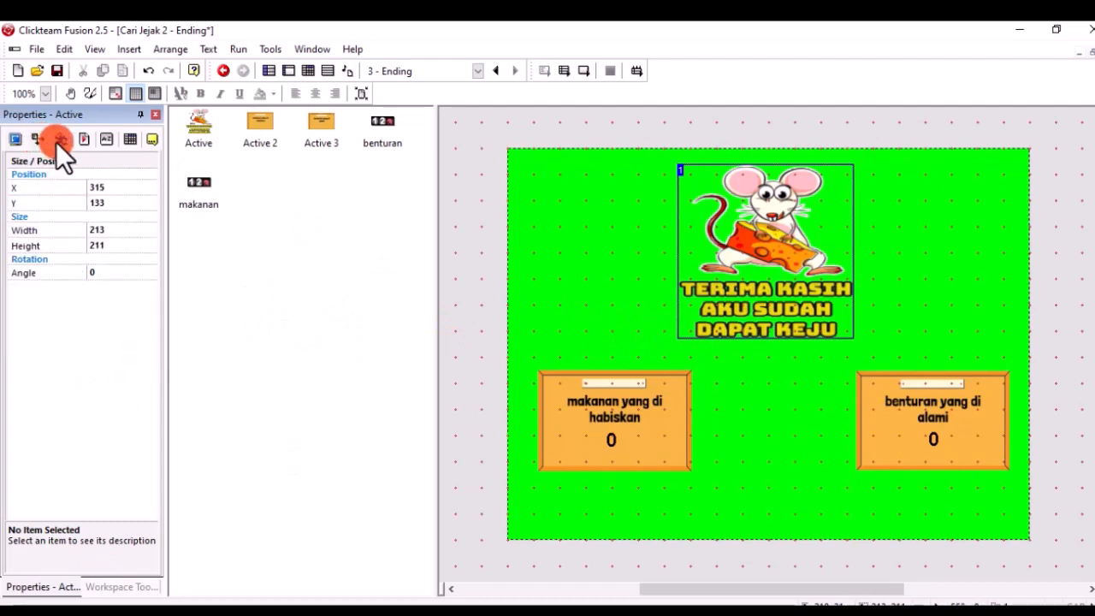
click(58, 138)
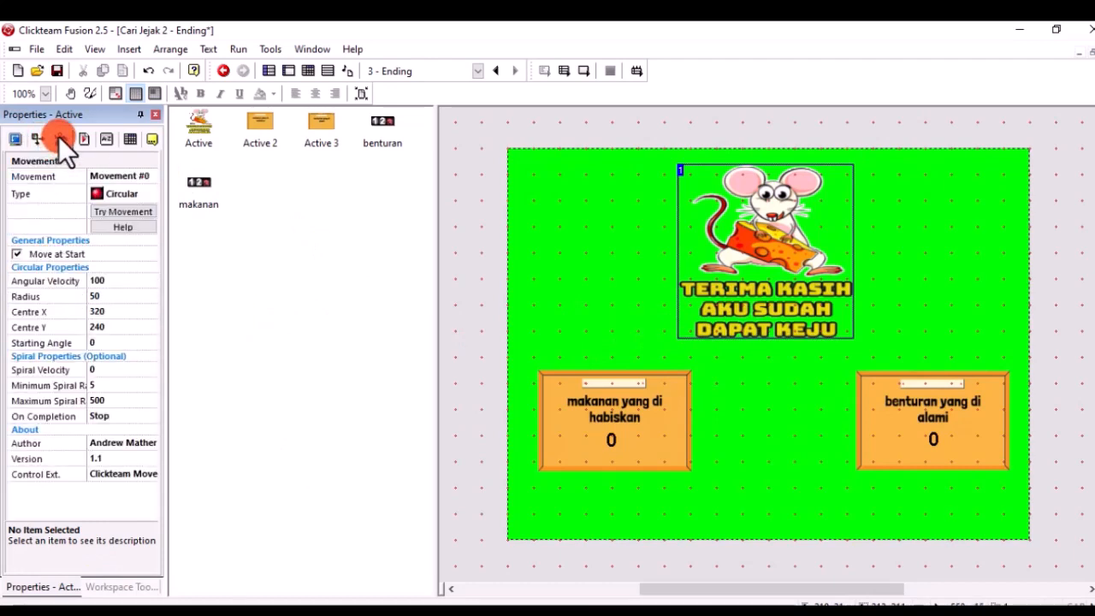
click(100, 297)
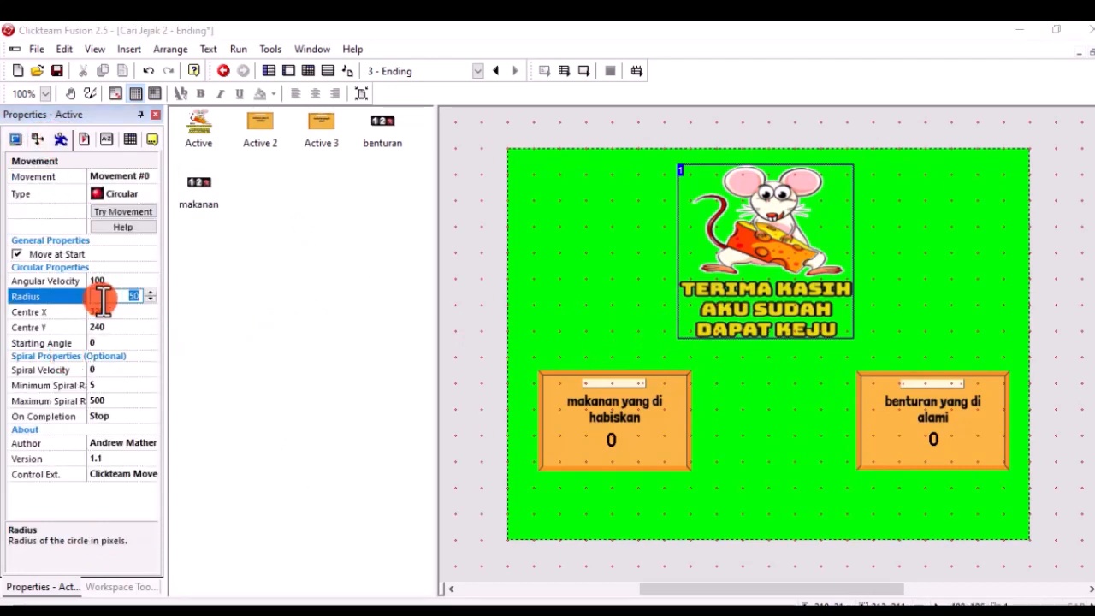
key(BackSpace)
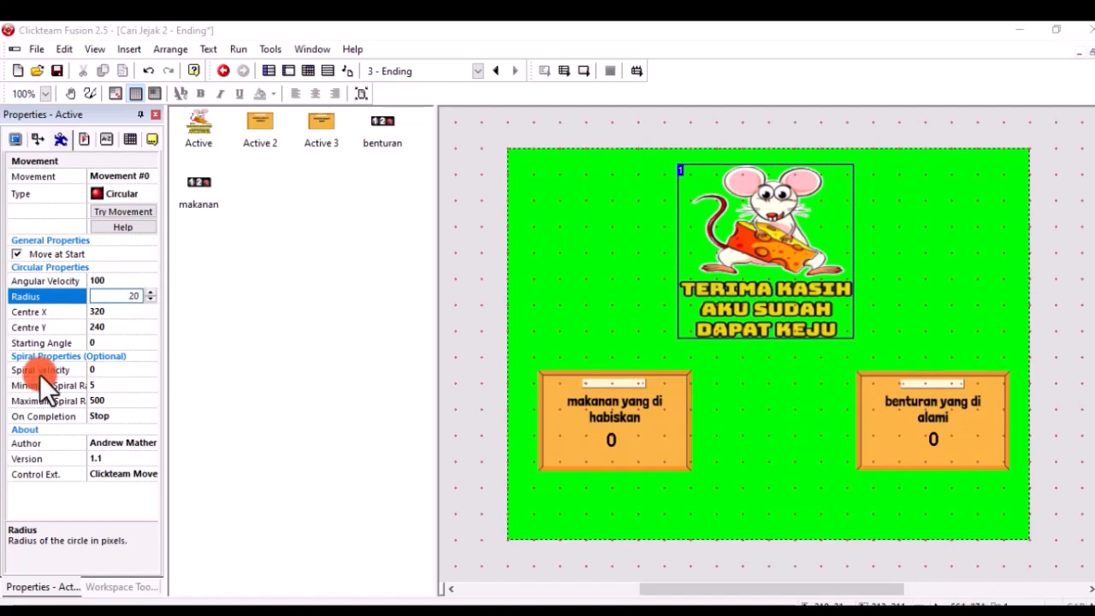
- Set the circular movement's Centre Y to 120 and test the Ending screen in a run of the game
click(108, 327)
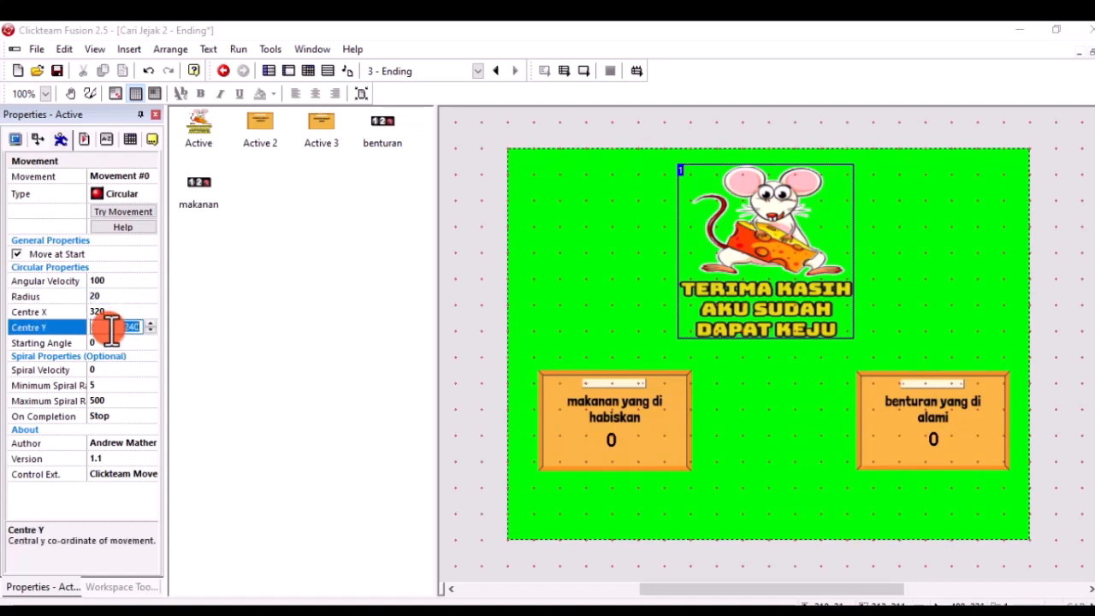
text(120)
click(110, 345)
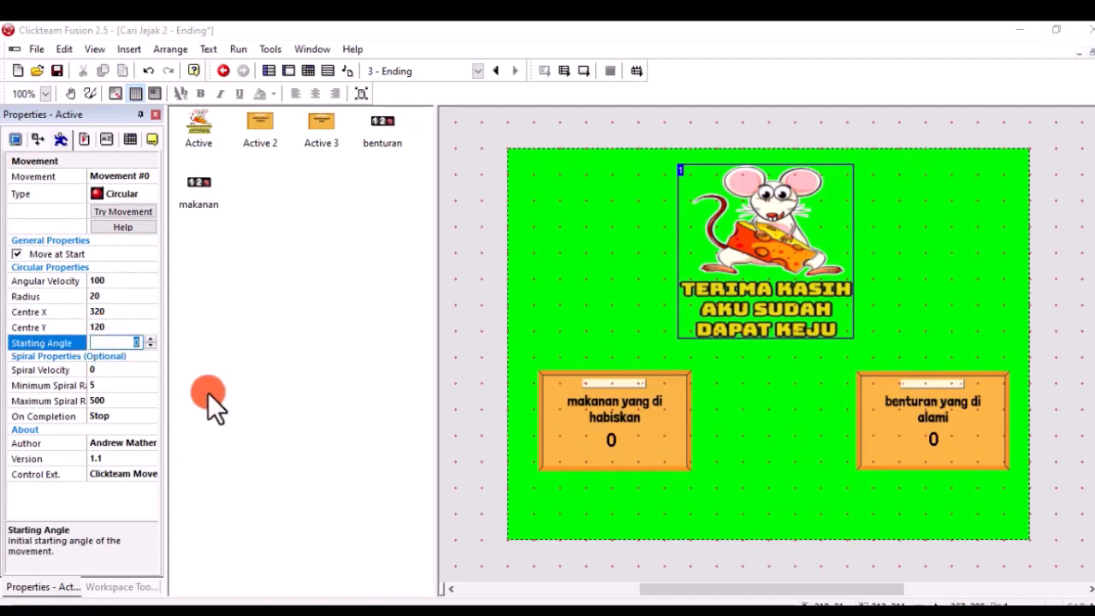
click(124, 356)
click(129, 330)
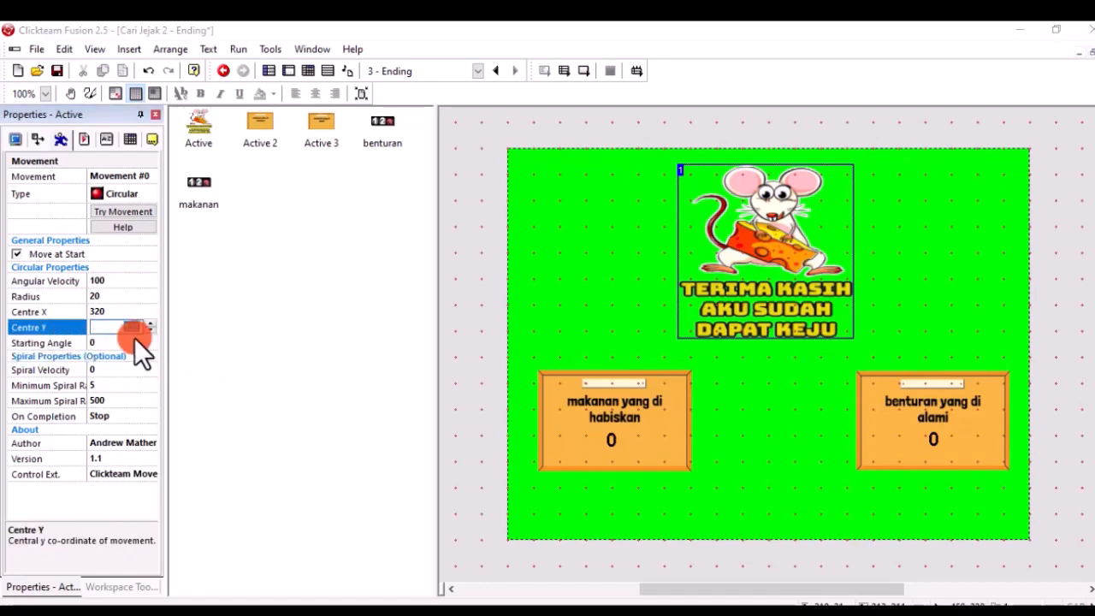
click(583, 71)
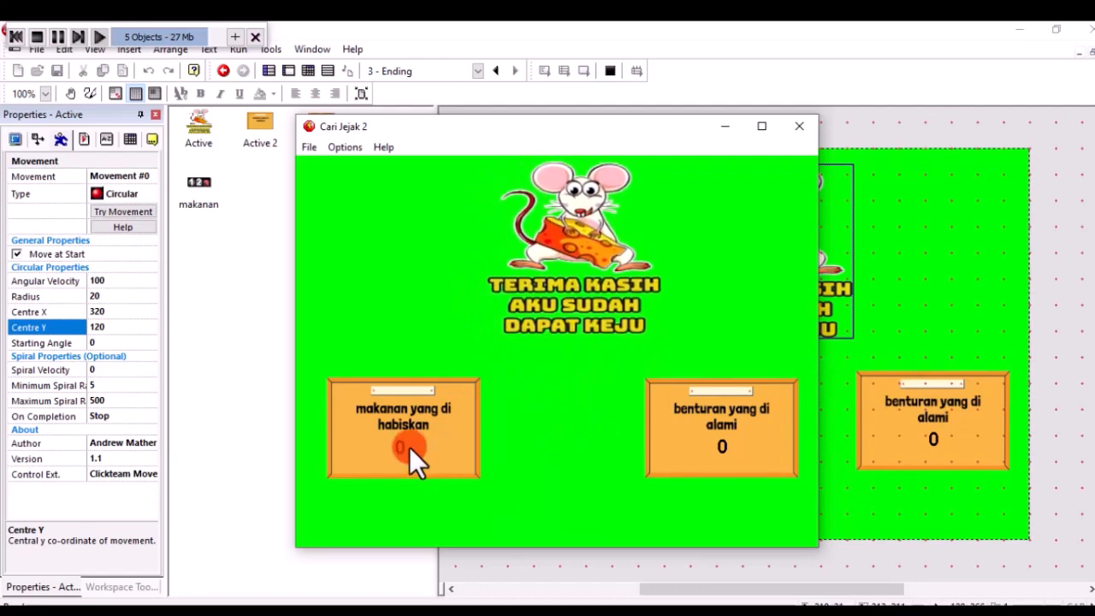
click(800, 127)
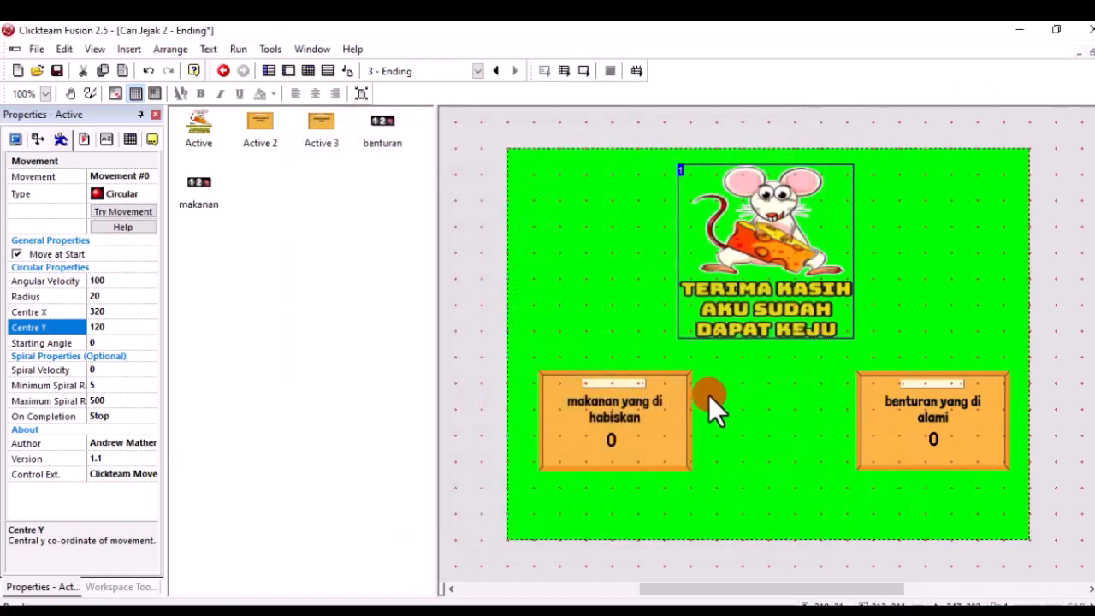
click(612, 438)
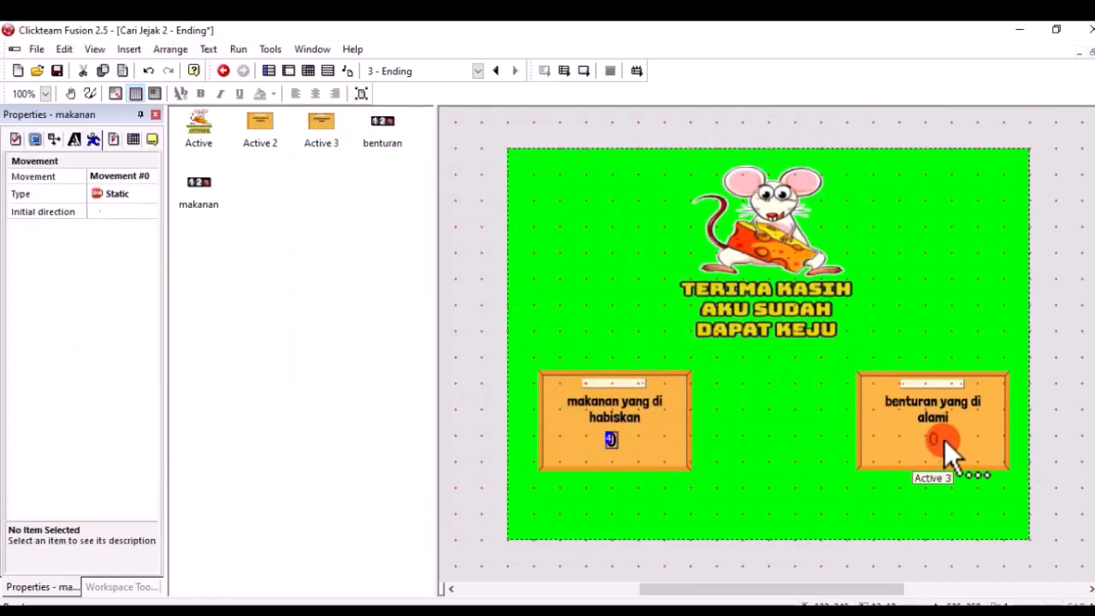
click(934, 438)
click(327, 266)
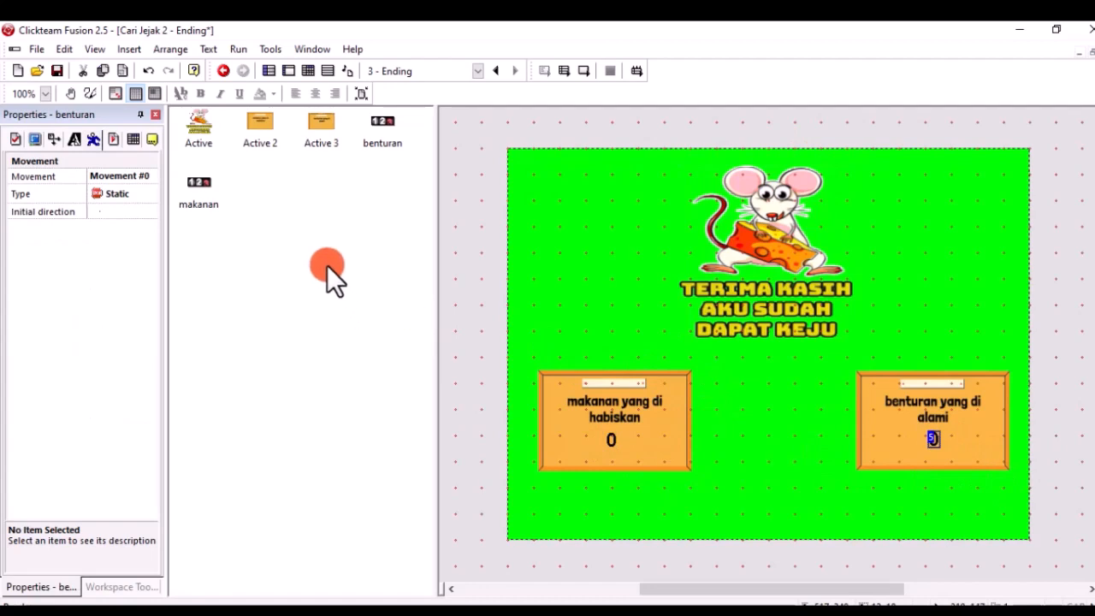
- Open the Game frame and display the properties of its "makanan" counter
click(155, 113)
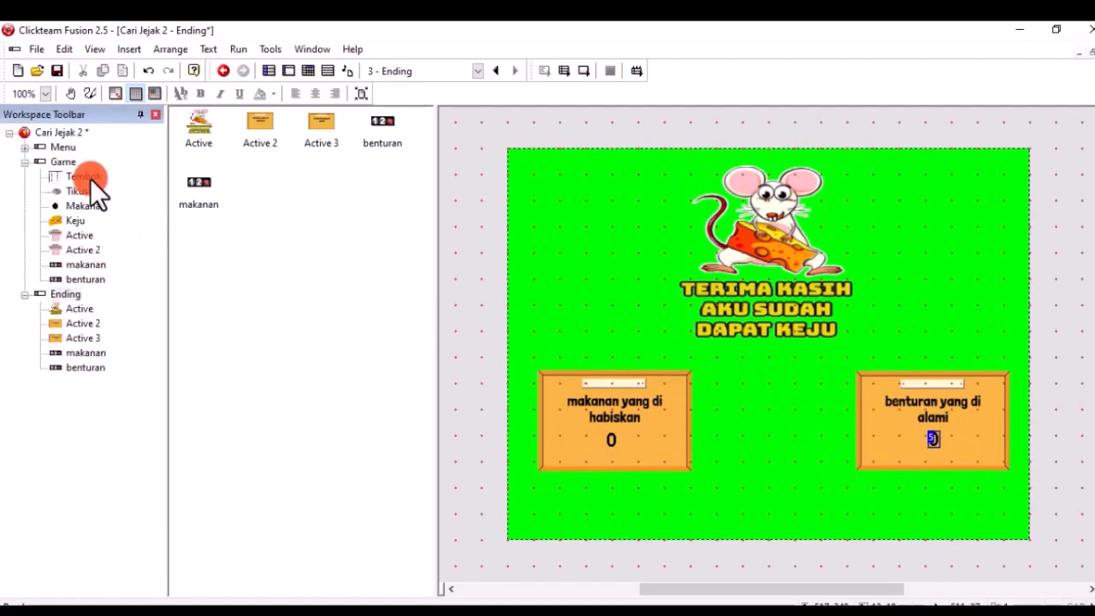
double_click(59, 164)
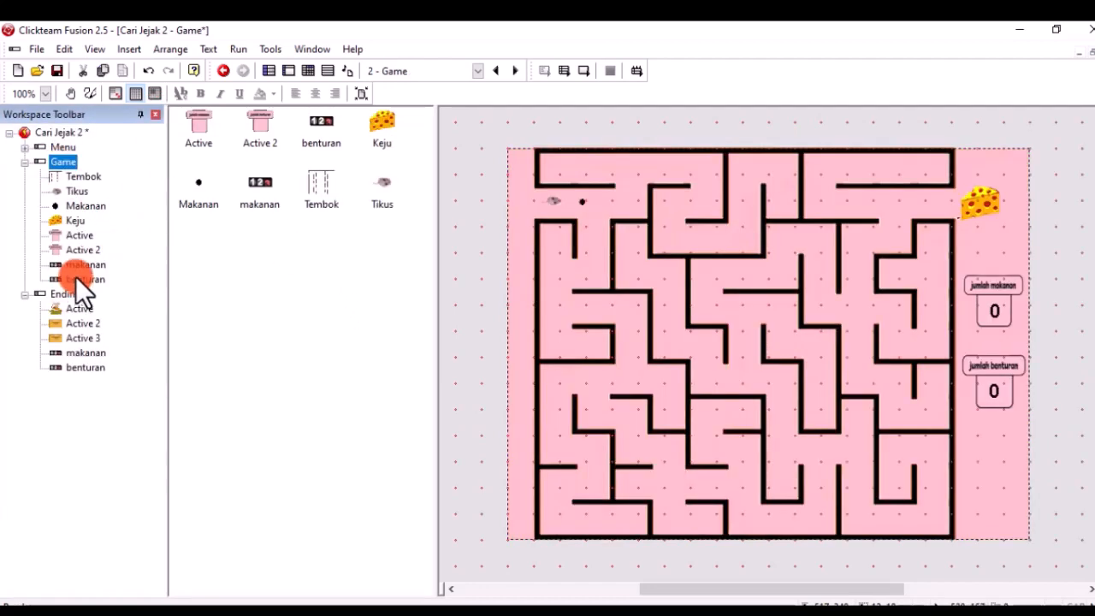
click(77, 266)
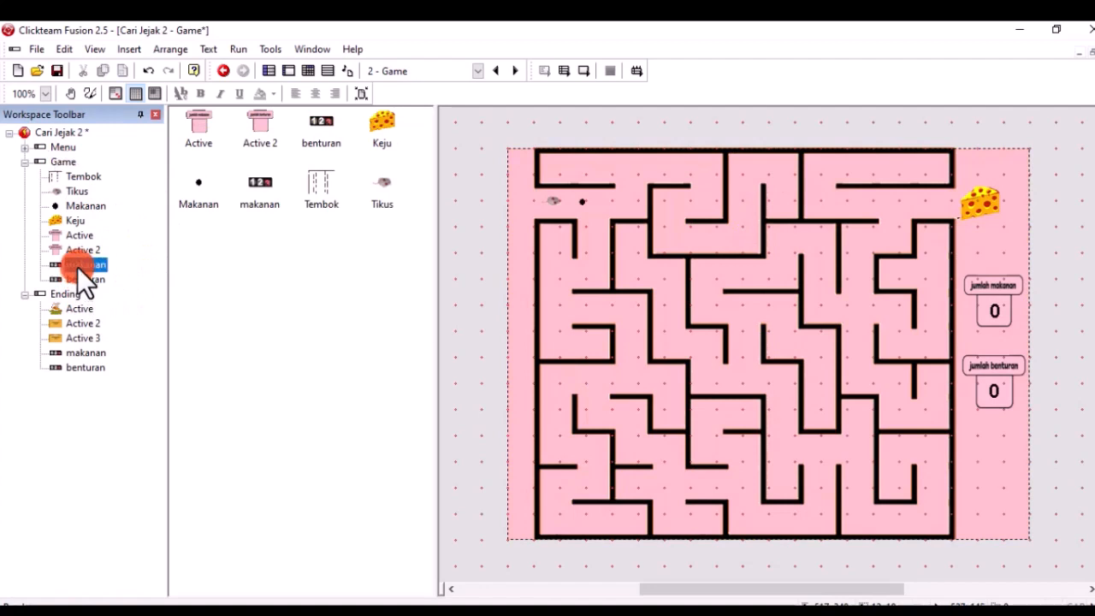
right_click(77, 266)
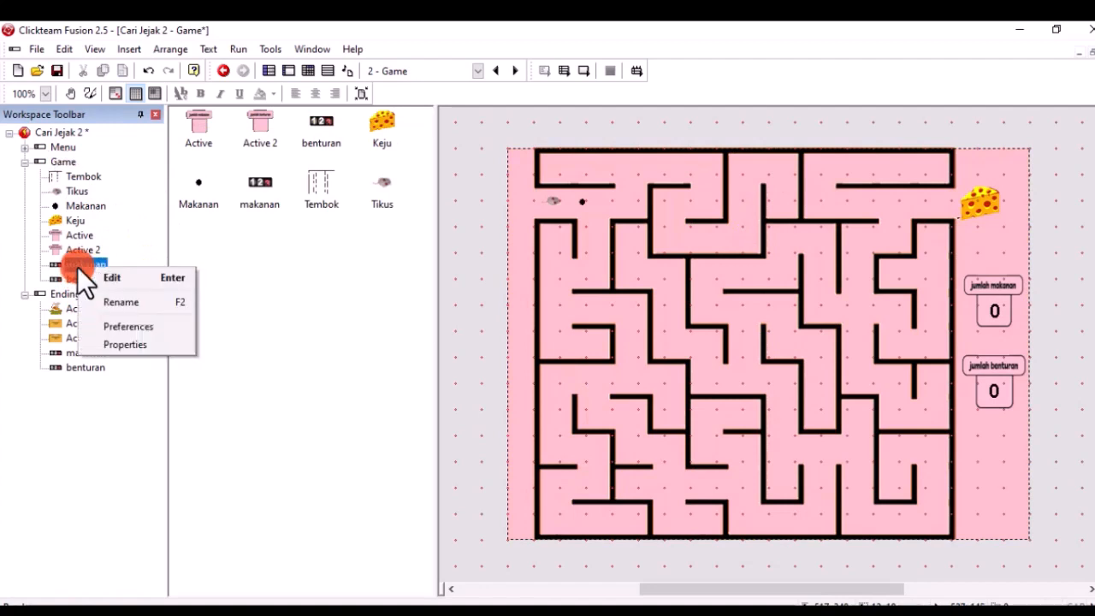
click(130, 345)
click(50, 587)
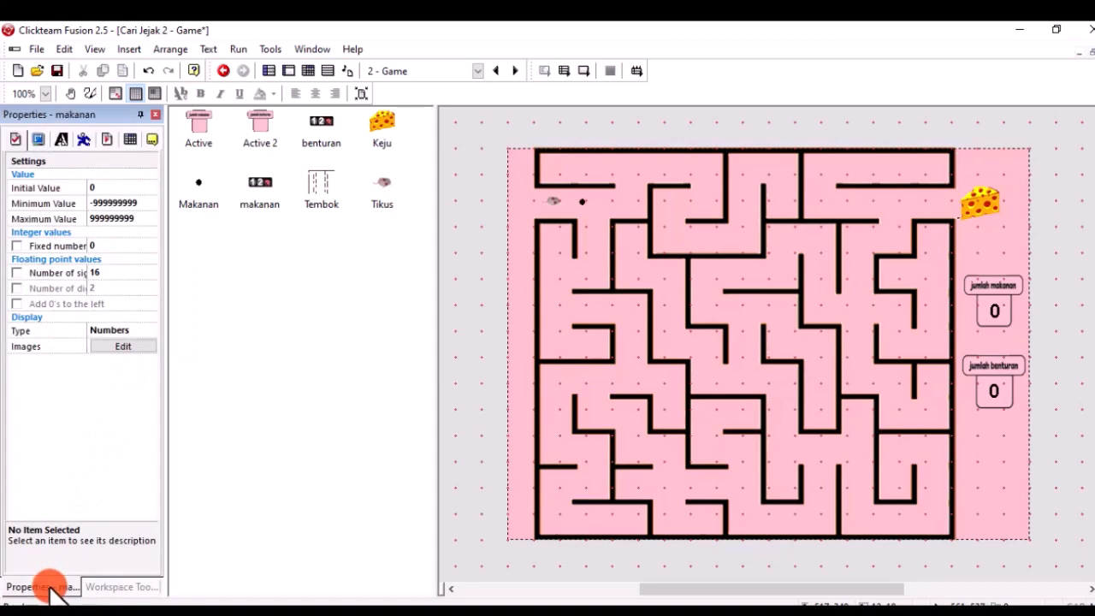
- Enable Global Object in the runtime options of the "makanan" counter and make the counters of the same name global as well
click(65, 138)
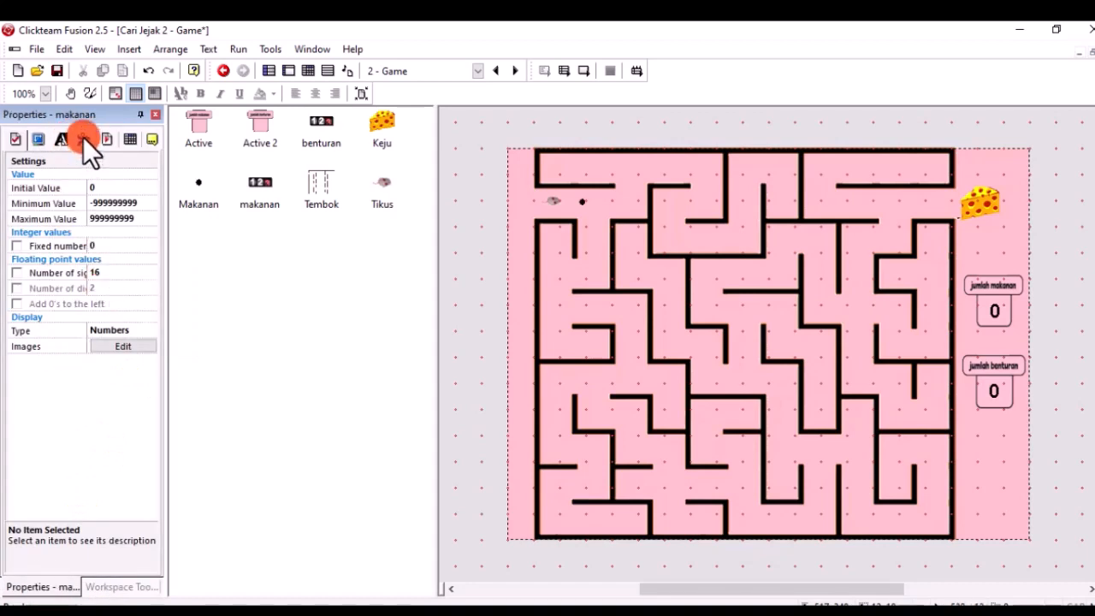
click(83, 137)
click(38, 139)
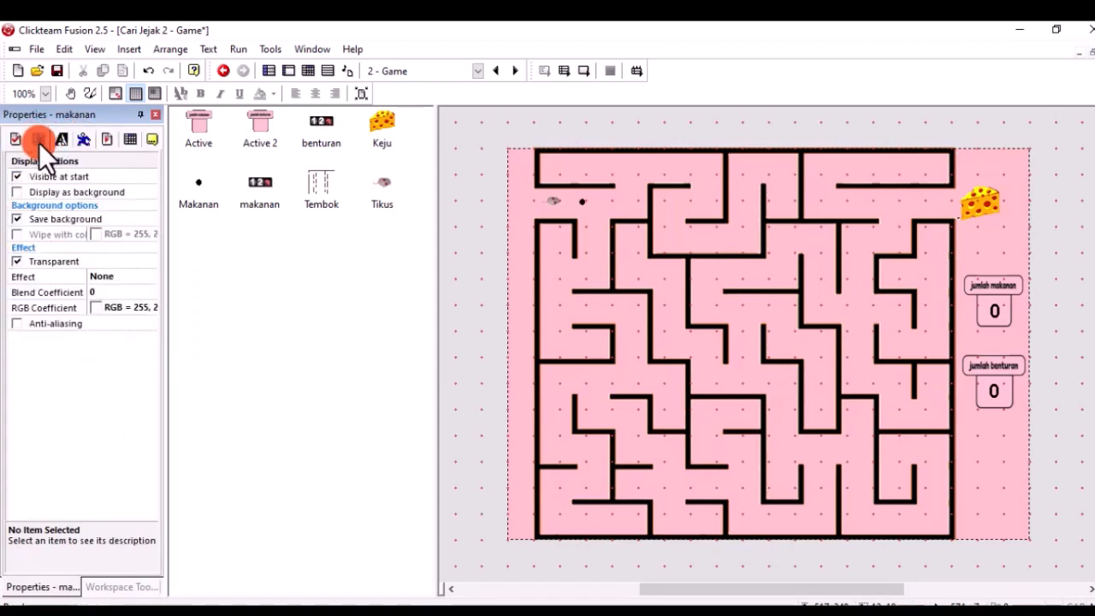
click(83, 140)
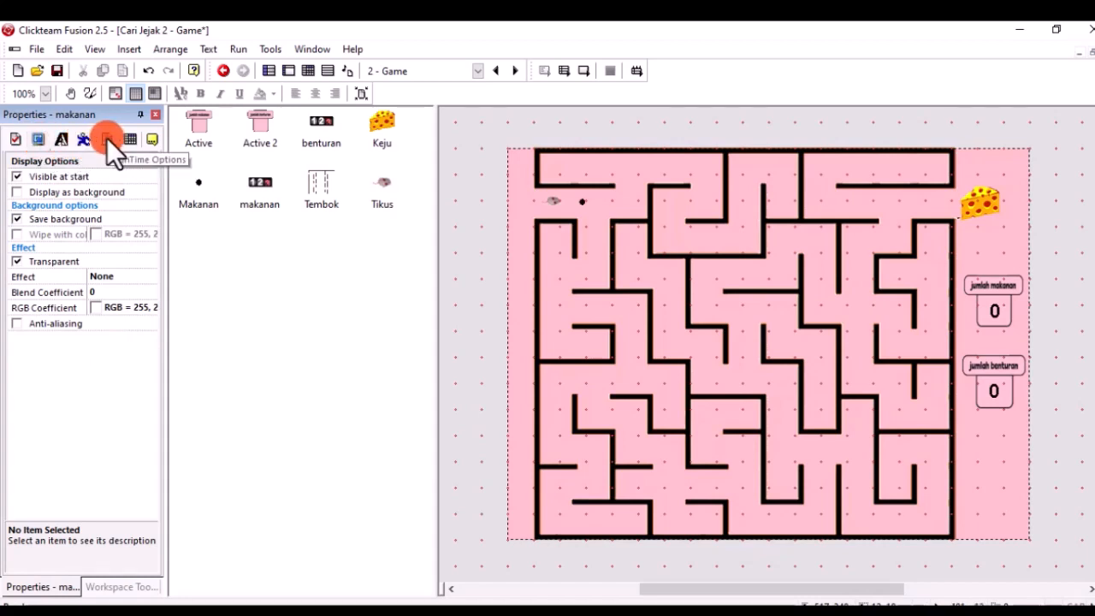
click(106, 137)
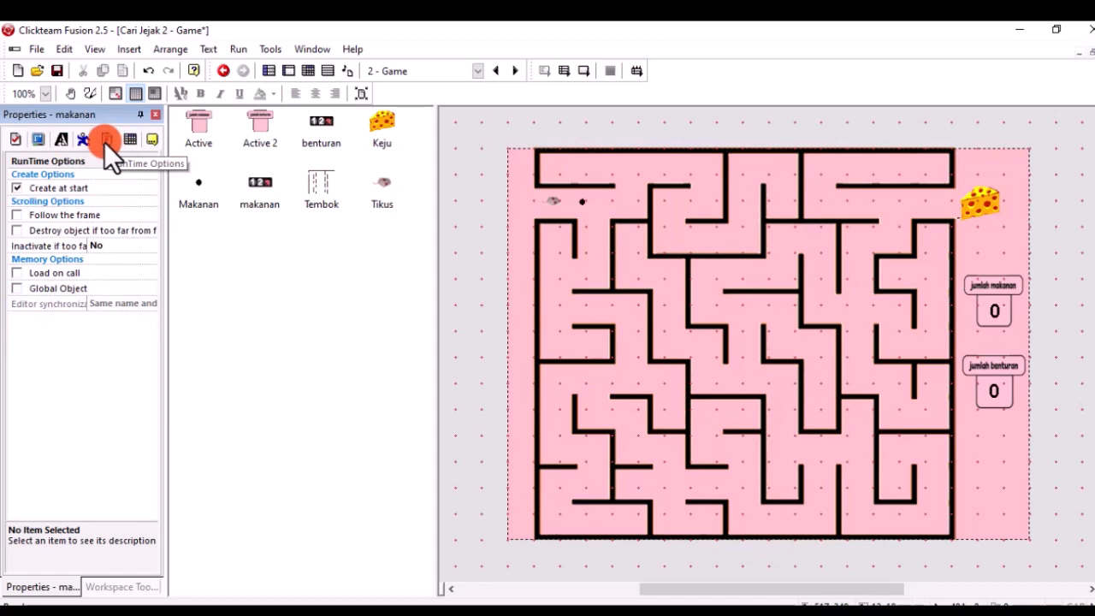
click(21, 290)
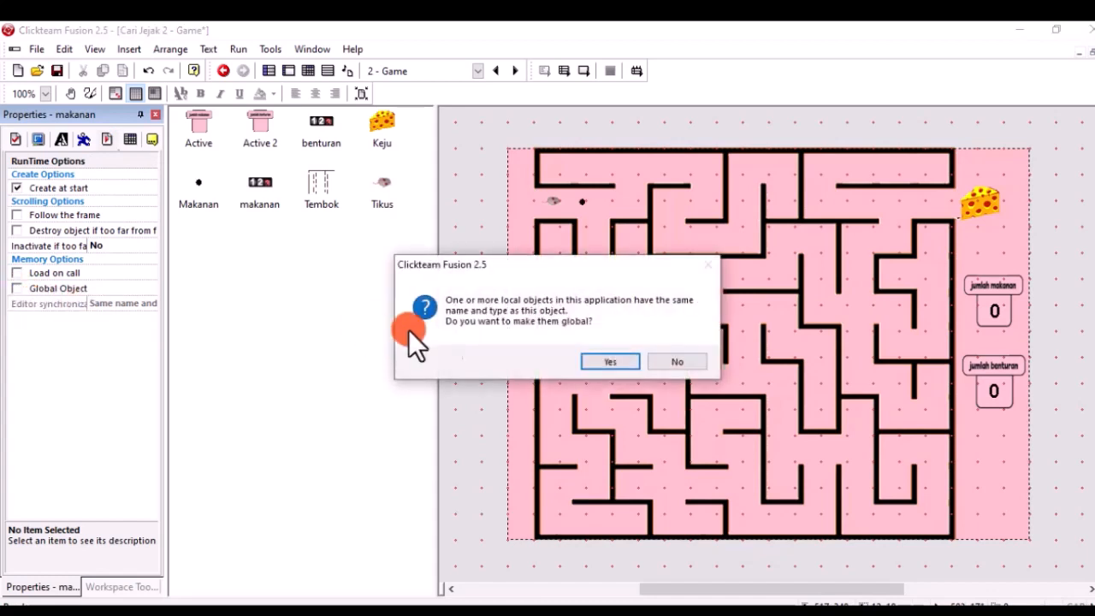
click(609, 363)
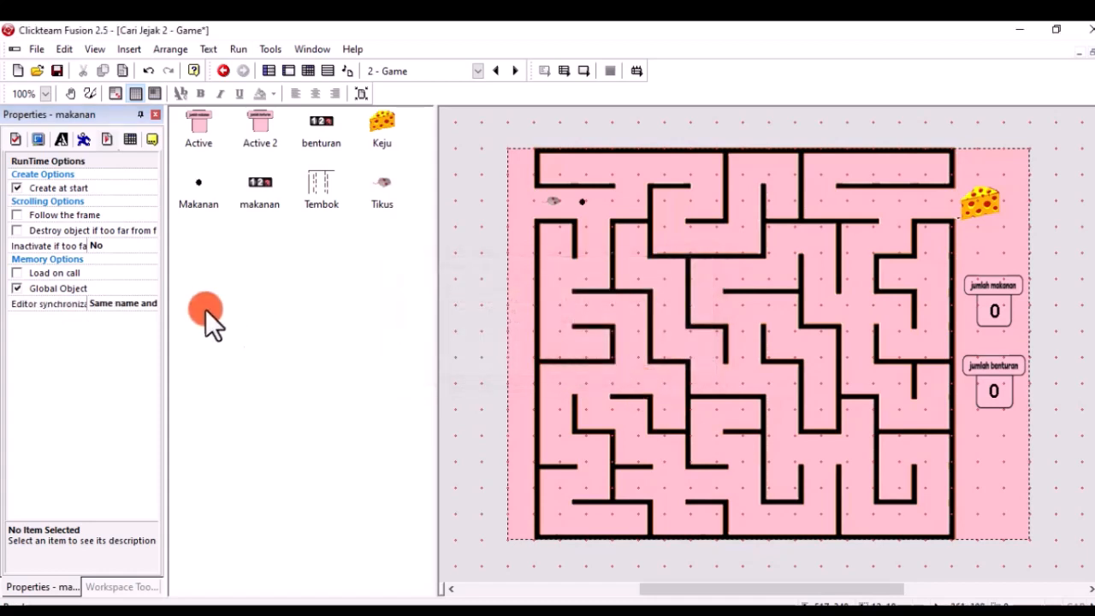
click(28, 296)
- Try to enable Global Object for the "benturan" counter in the Game frame
click(262, 188)
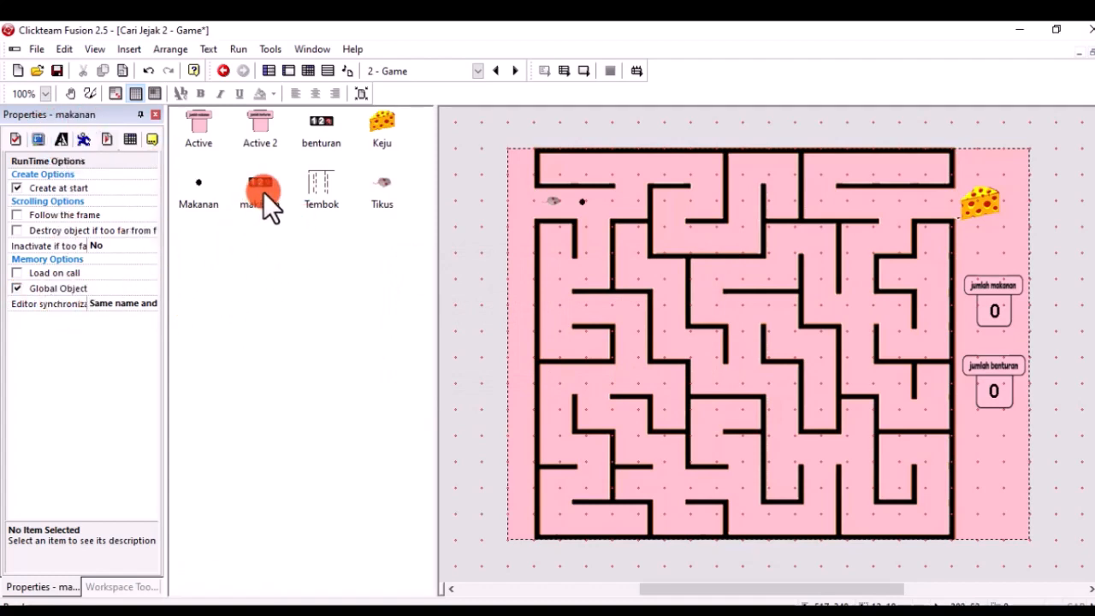
click(322, 137)
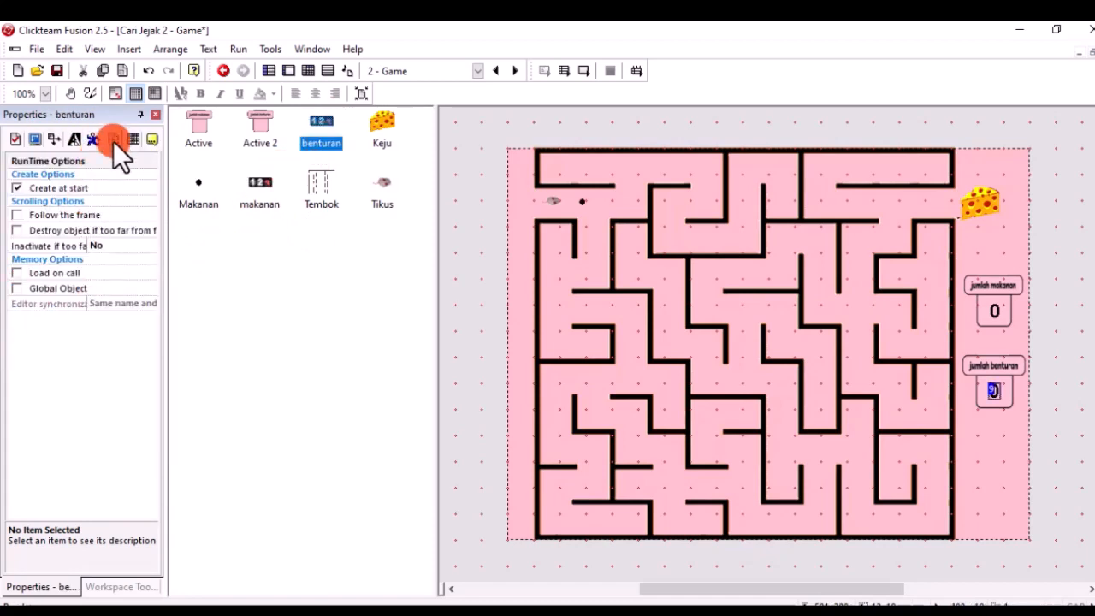
click(13, 288)
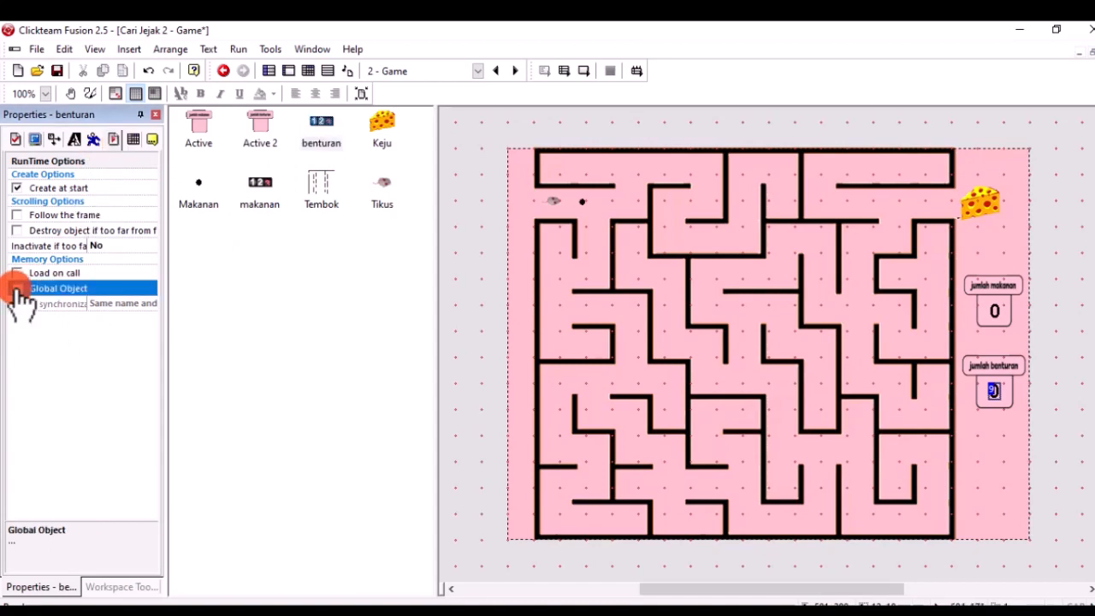
- Open the Ending frame and check the Global Object setting of its "makanan" counter
click(153, 114)
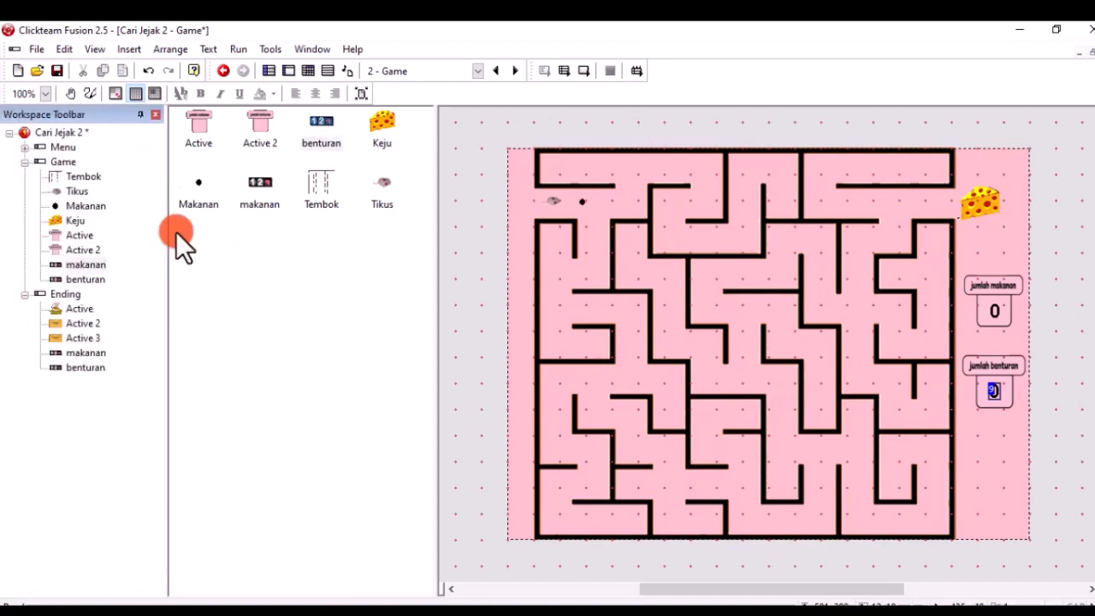
double_click(65, 293)
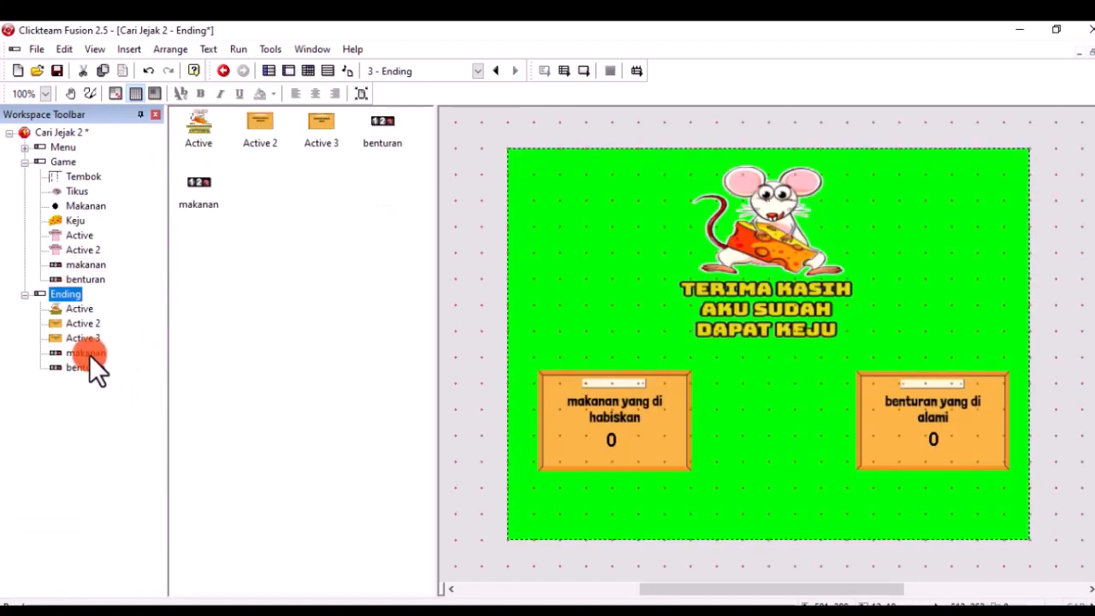
click(85, 353)
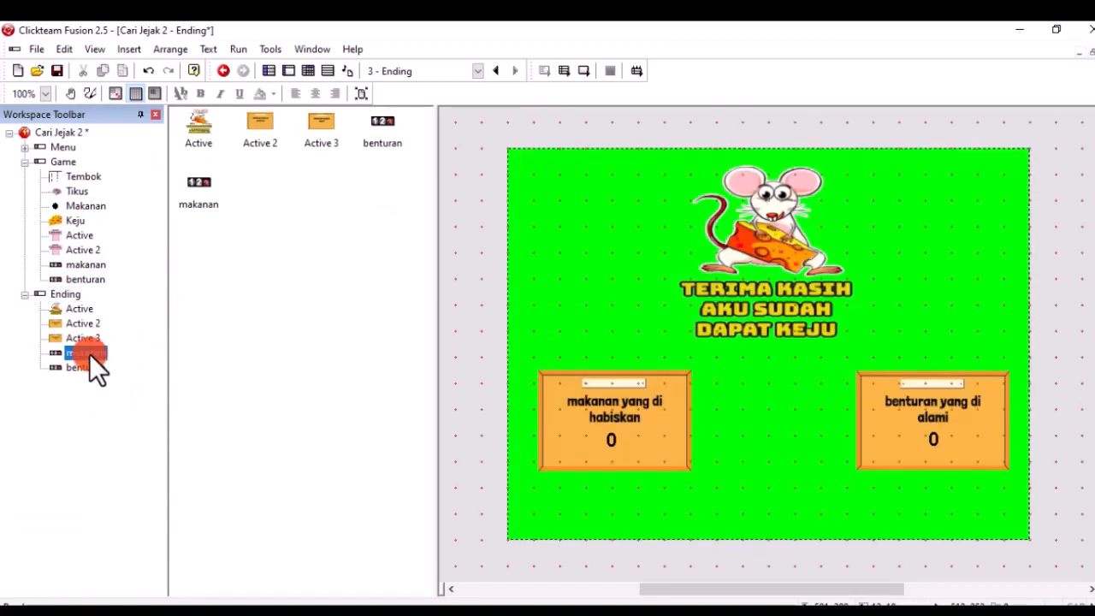
right_click(89, 354)
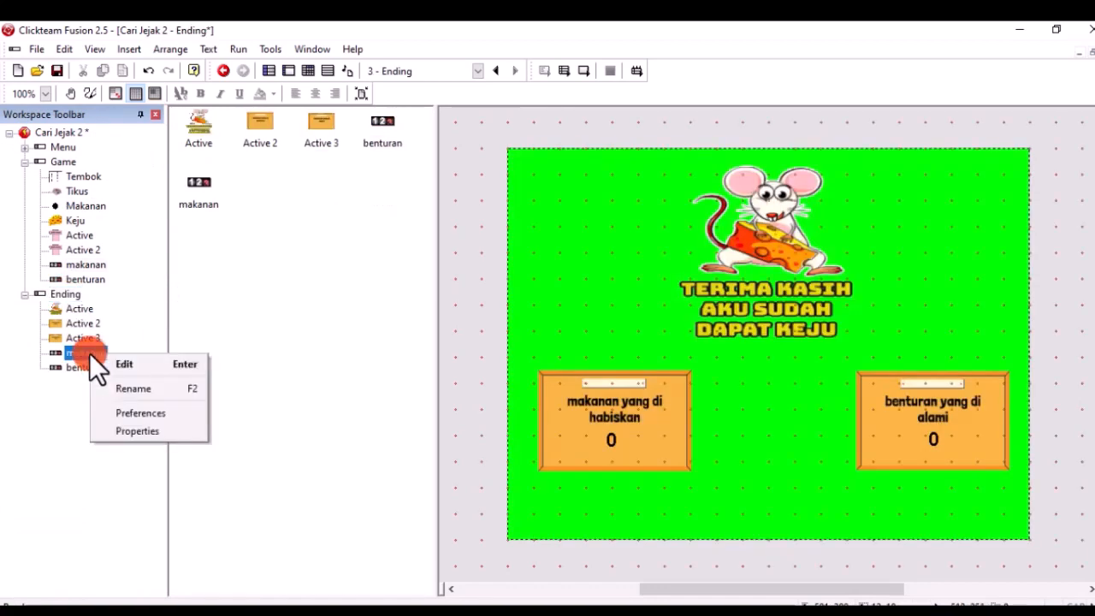
click(128, 431)
click(34, 587)
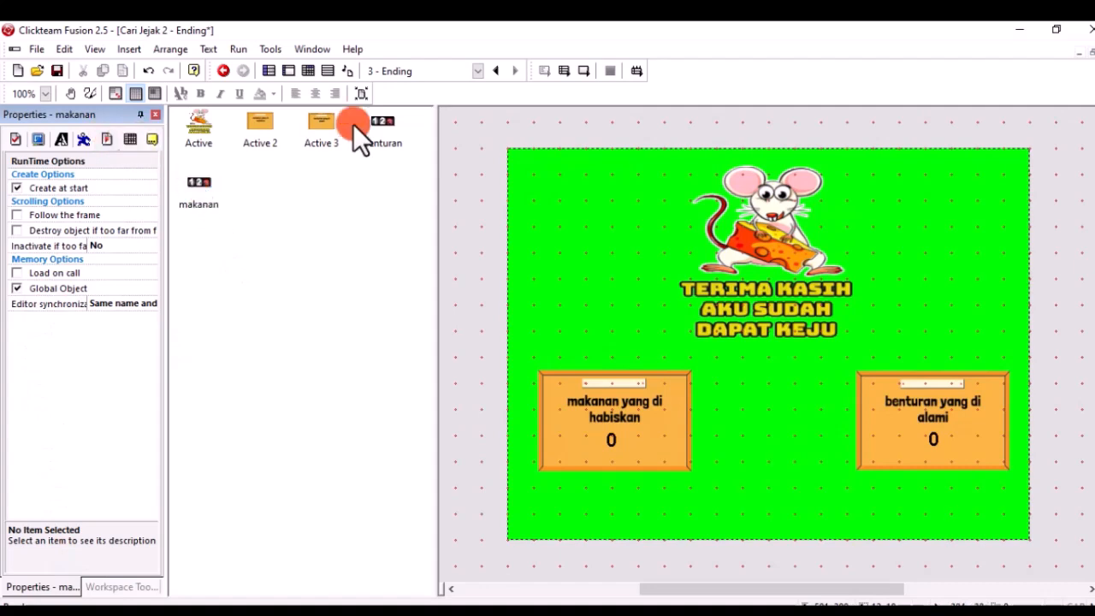
- Enable Global Object for the Ending frame's "benturan" counter and make the counters of the same name global as well
click(378, 127)
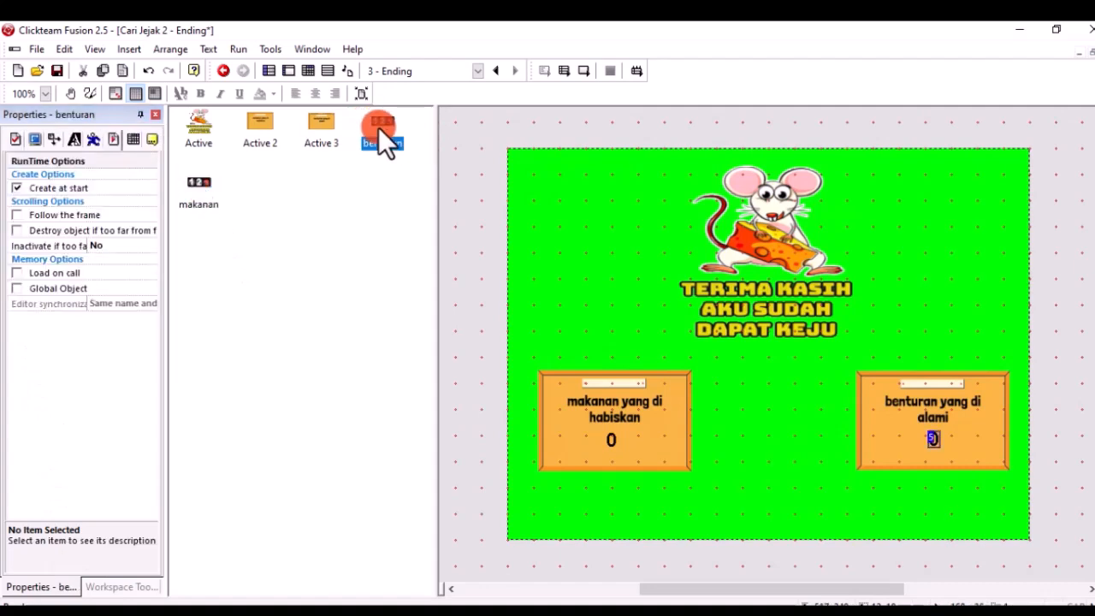
click(15, 290)
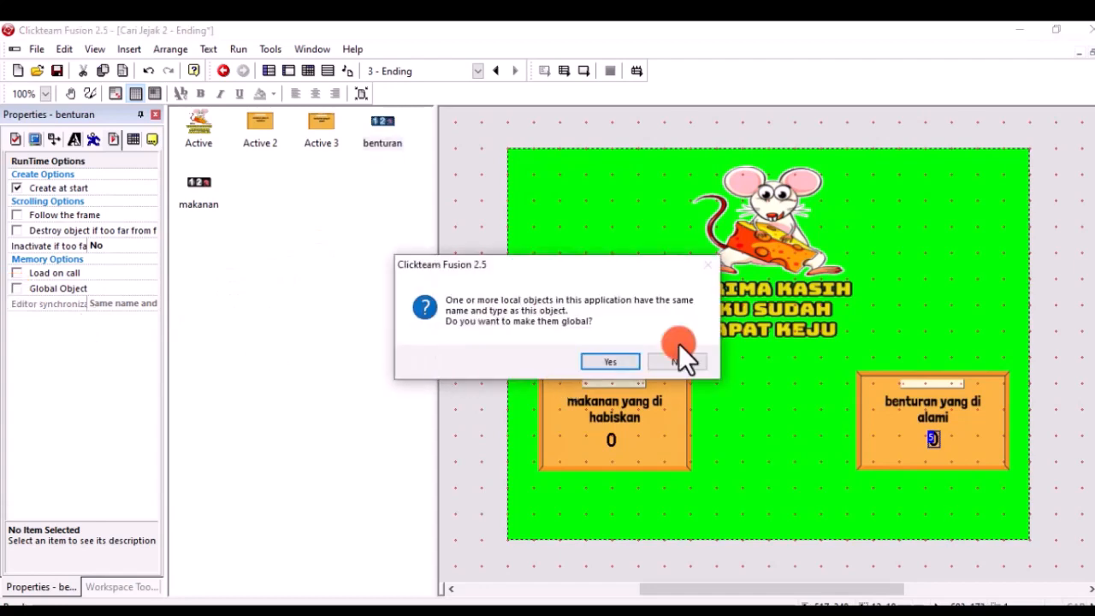
click(598, 363)
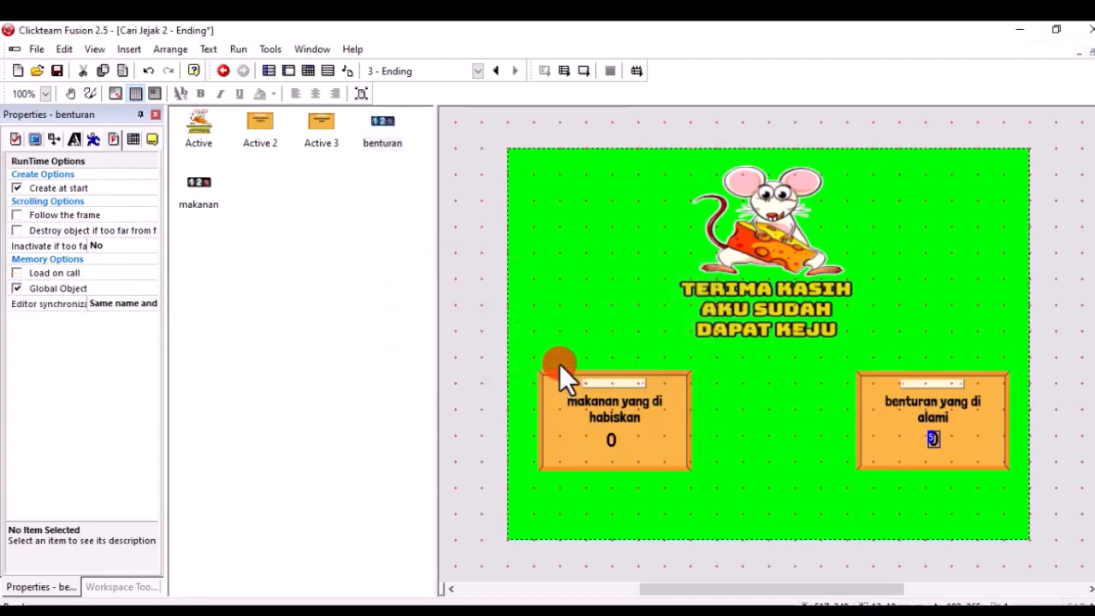
click(156, 115)
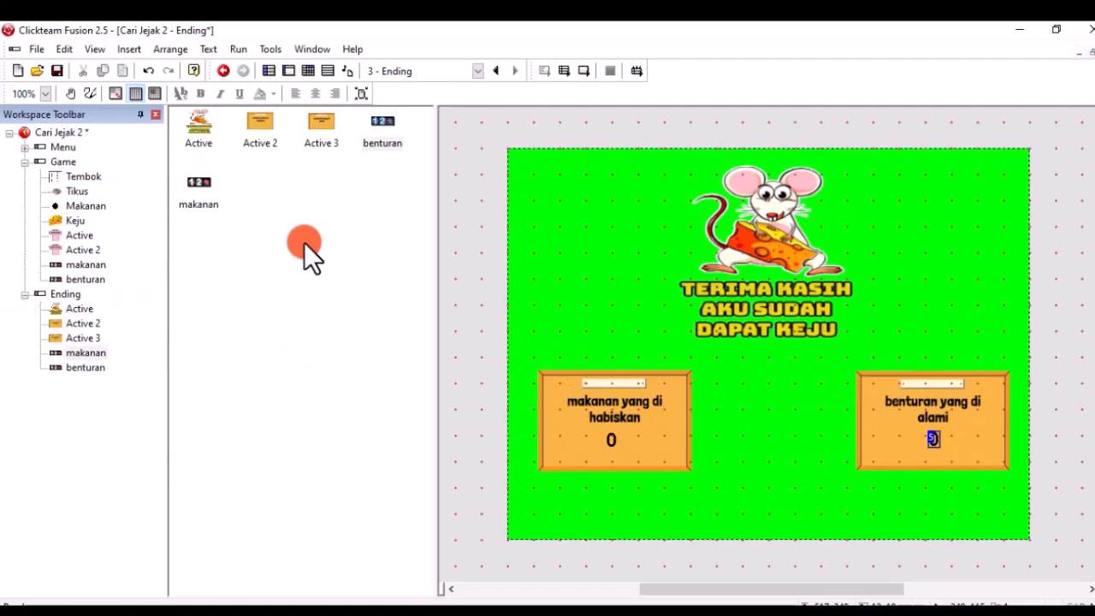
- Run the whole game, guide the mouse through the maze to the cheese, check the totals on the Ending screen, and close the game
click(579, 73)
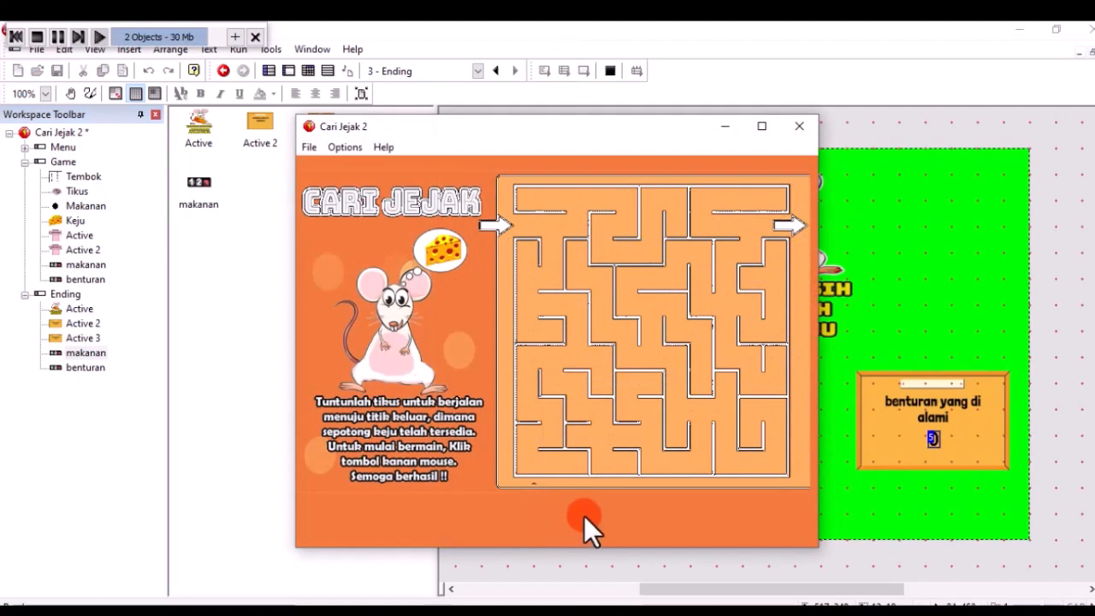
click(624, 519)
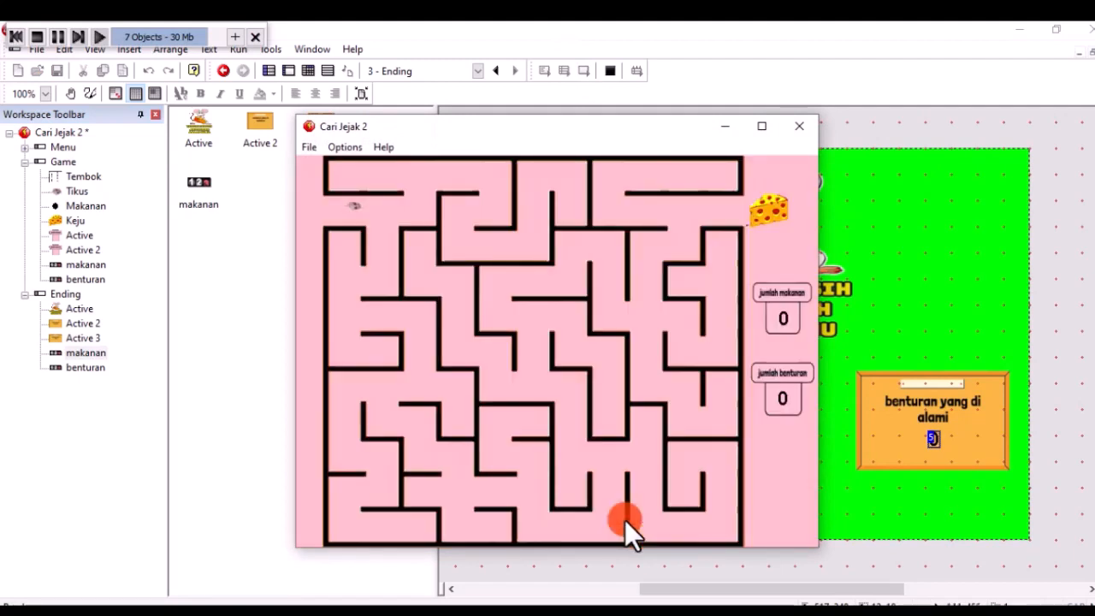
mouse_move(371, 207)
mouse_down()
mouse_move(388, 276)
mouse_move(343, 282)
mouse_move(345, 315)
mouse_move(413, 325)
mouse_move(419, 379)
mouse_move(376, 390)
mouse_move(378, 420)
mouse_move(411, 424)
mouse_move(421, 445)
mouse_move(453, 459)
mouse_move(457, 485)
mouse_move(529, 492)
mouse_move(545, 535)
mouse_move(603, 527)
mouse_move(616, 457)
mouse_move(580, 458)
mouse_move(569, 391)
mouse_move(534, 383)
mouse_move(532, 328)
mouse_move(520, 315)
mouse_move(497, 317)
mouse_move(491, 292)
mouse_move(502, 280)
mouse_move(563, 282)
mouse_move(574, 249)
mouse_move(609, 251)
mouse_move(613, 309)
mouse_move(638, 320)
mouse_move(652, 281)
mouse_move(647, 257)
mouse_move(676, 247)
mouse_move(685, 213)
mouse_move(765, 219)
mouse_up()
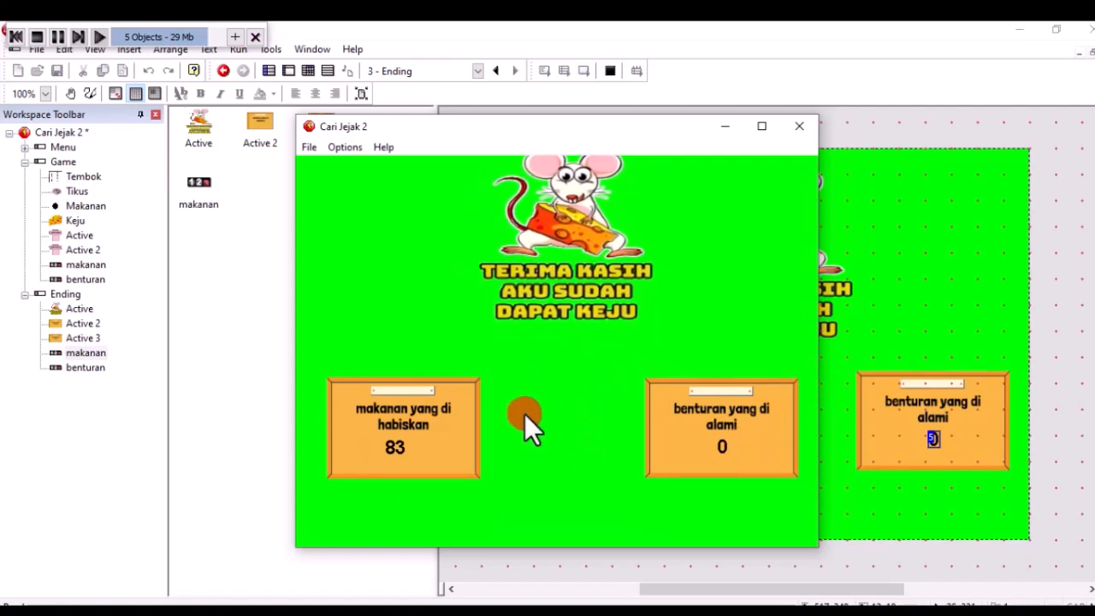
click(799, 125)
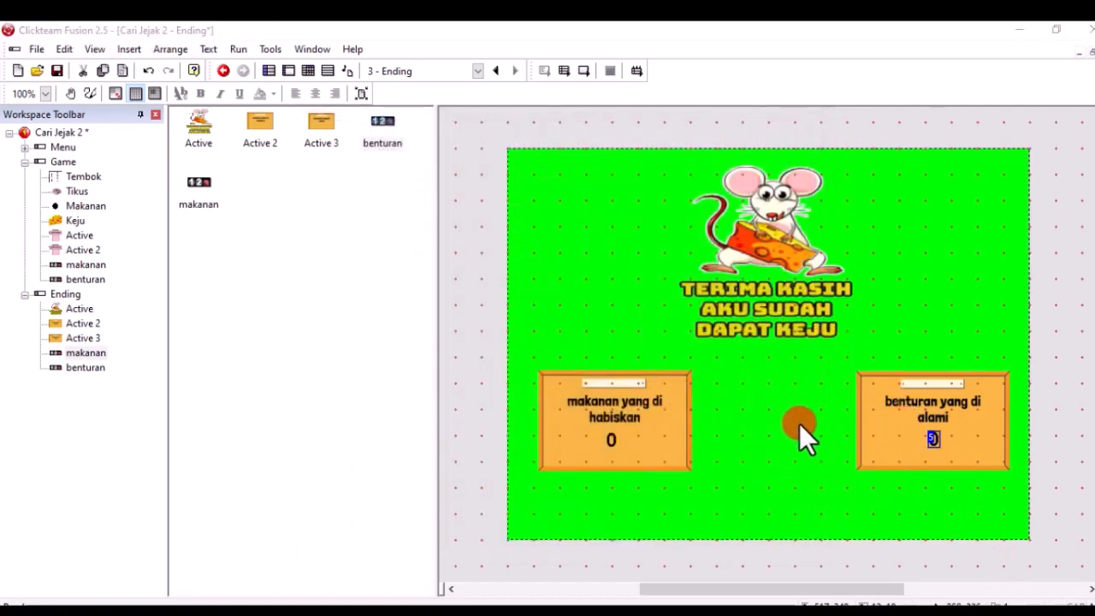
- Check the Global Object setting of both the "makanan" and "benturan" counters in the Ending frame
click(200, 198)
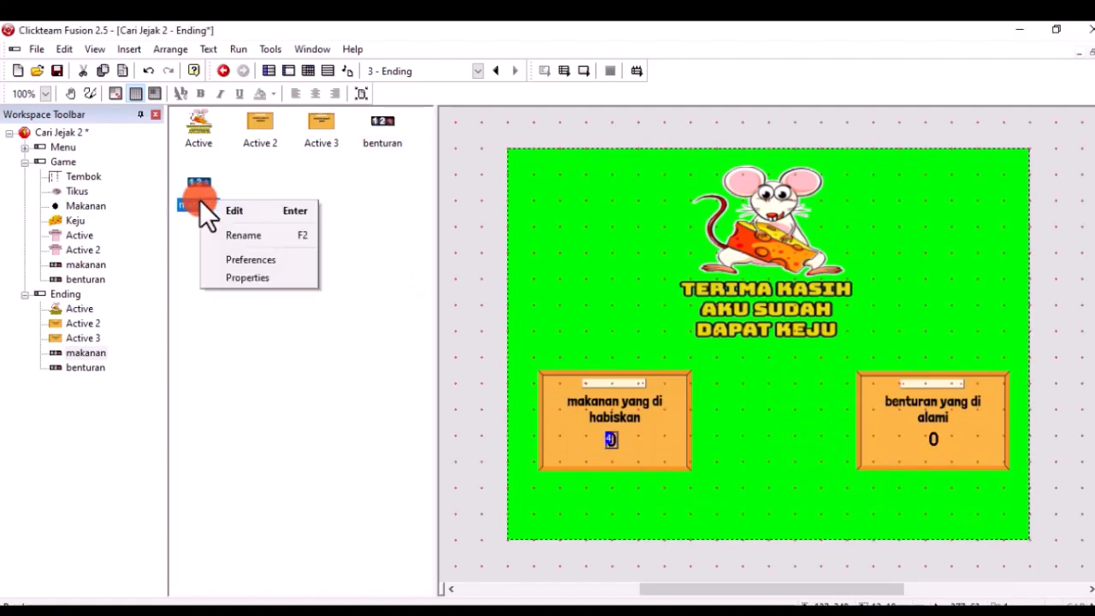
click(250, 279)
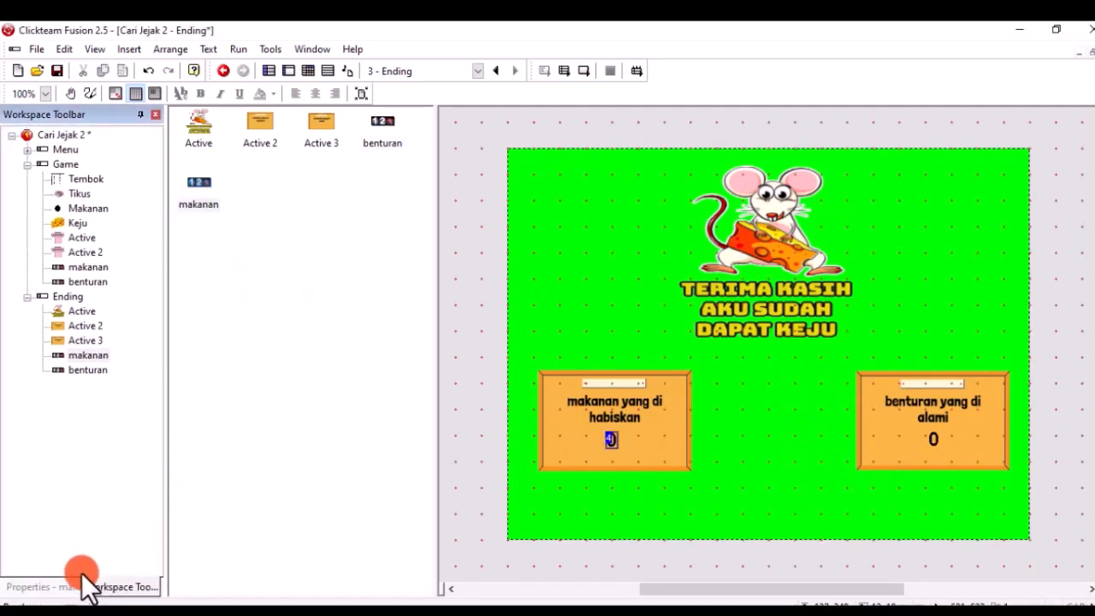
click(55, 579)
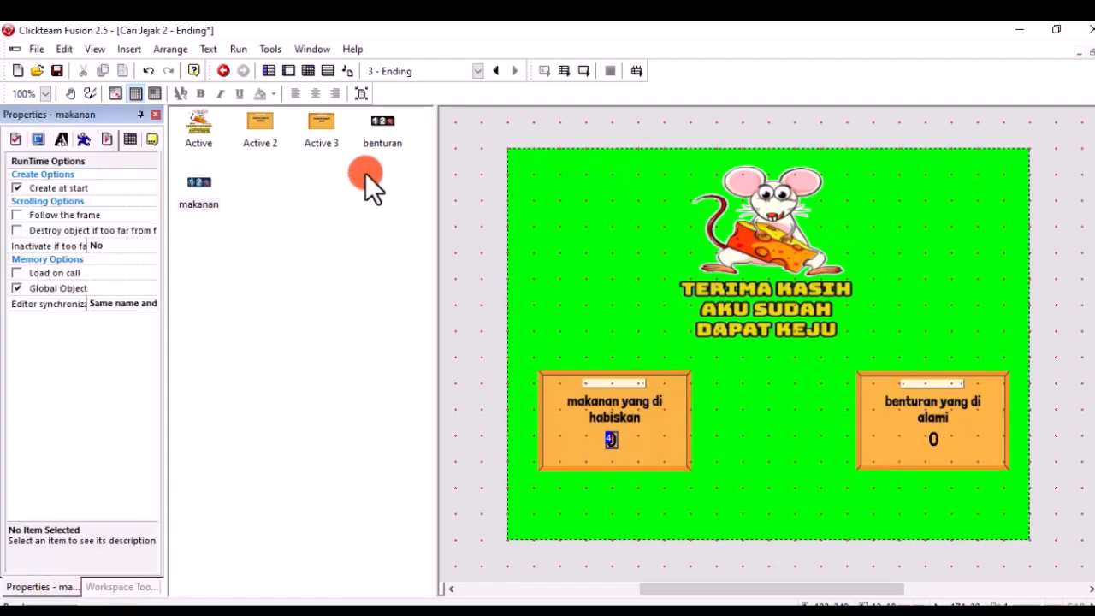
click(380, 134)
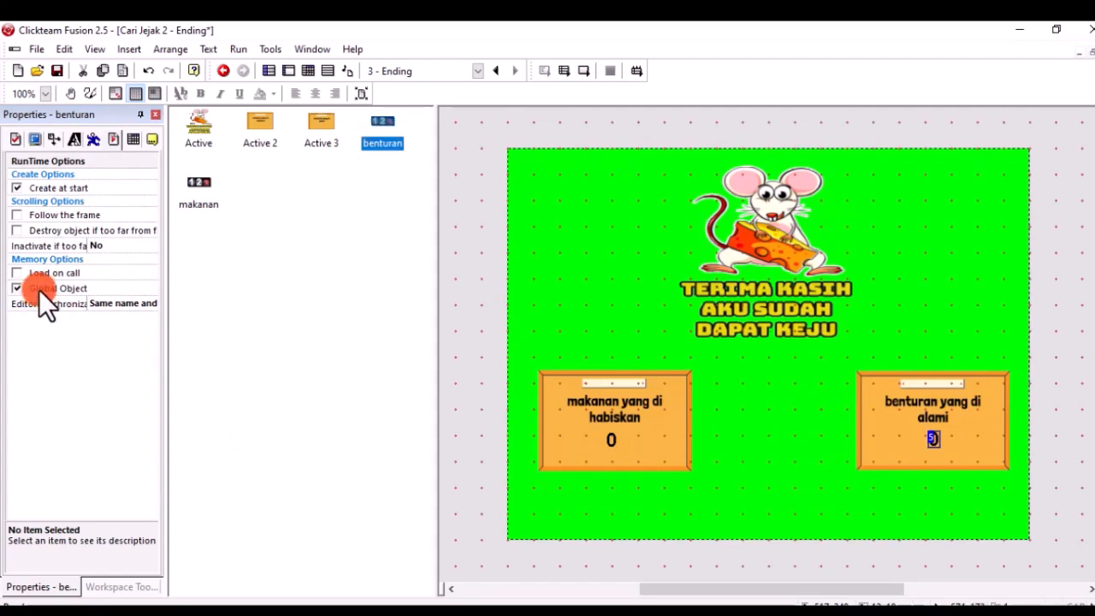
- Check the Global Object setting of the Game frame's "benturan" counter
click(155, 115)
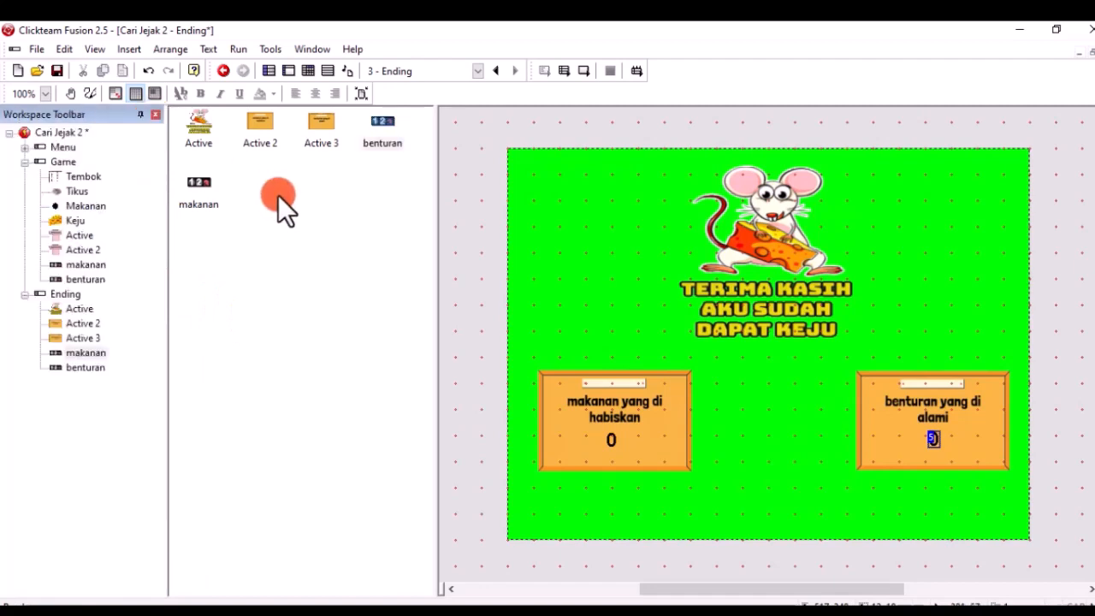
click(93, 280)
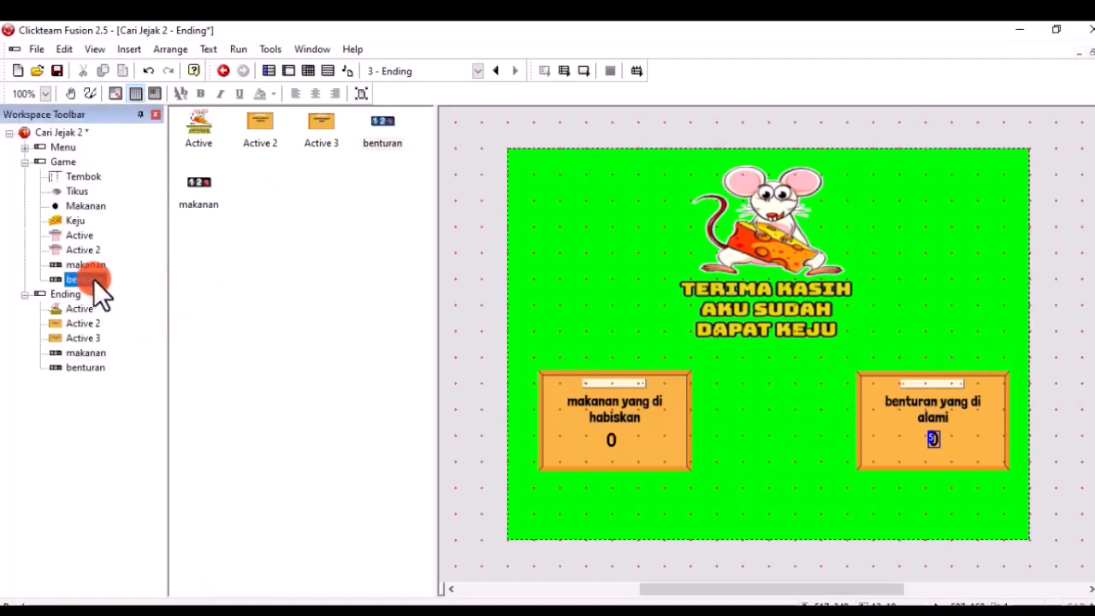
right_click(94, 279)
click(132, 357)
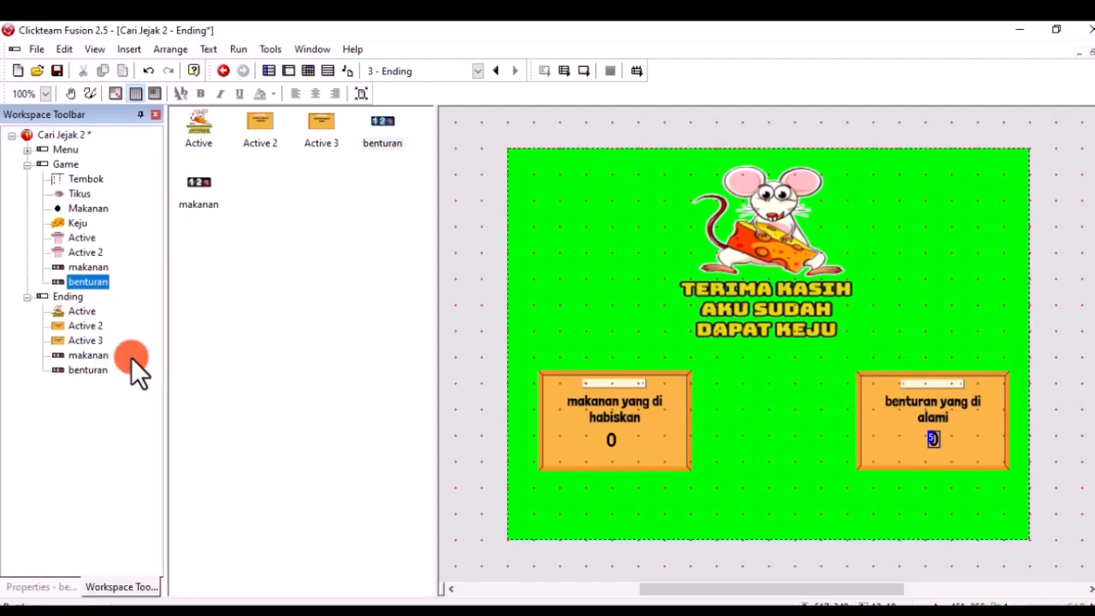
click(52, 587)
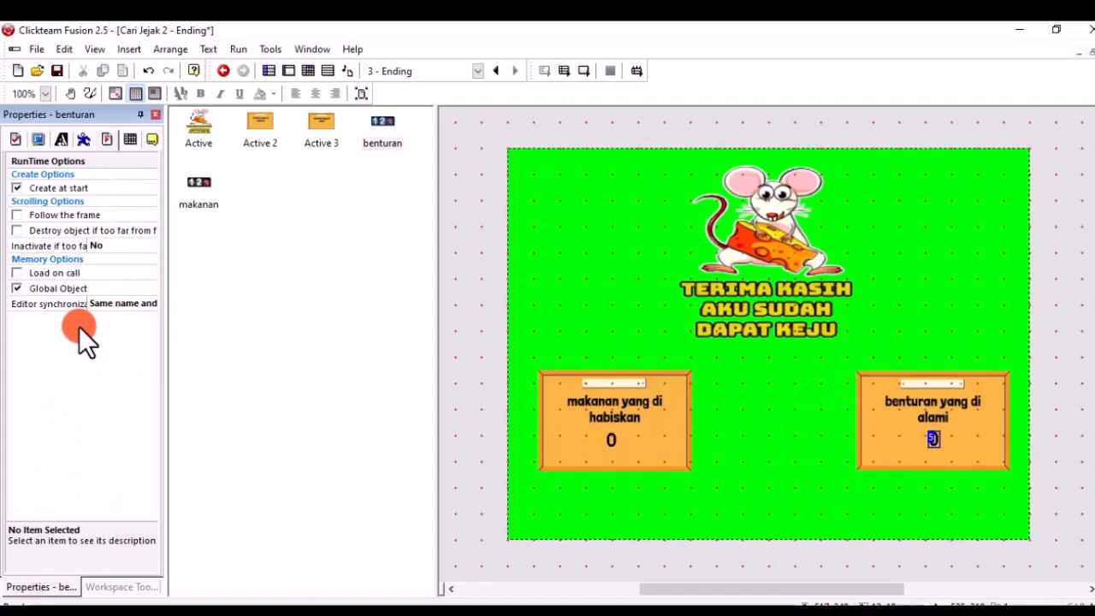
click(156, 114)
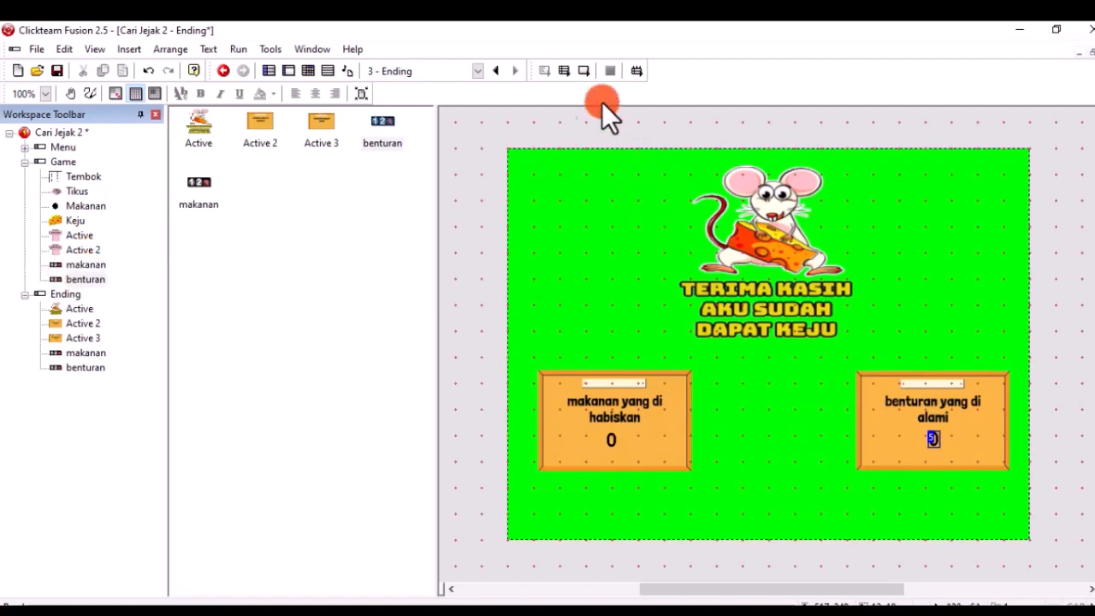
- Run the whole game, start the maze, guide the mouse partway while watching the food counter, and close the game
click(565, 70)
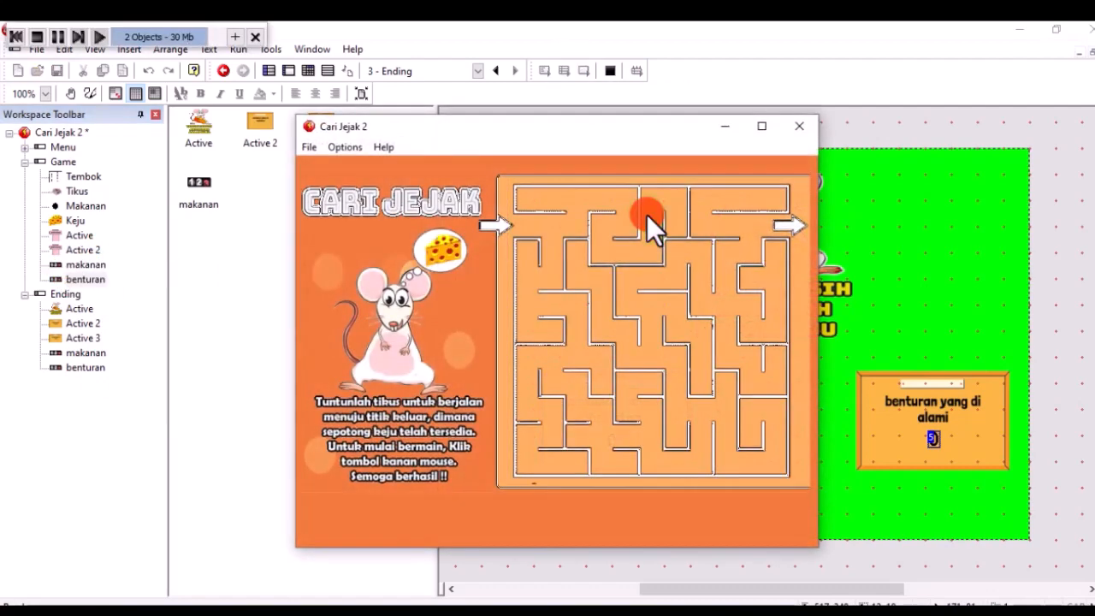
click(631, 506)
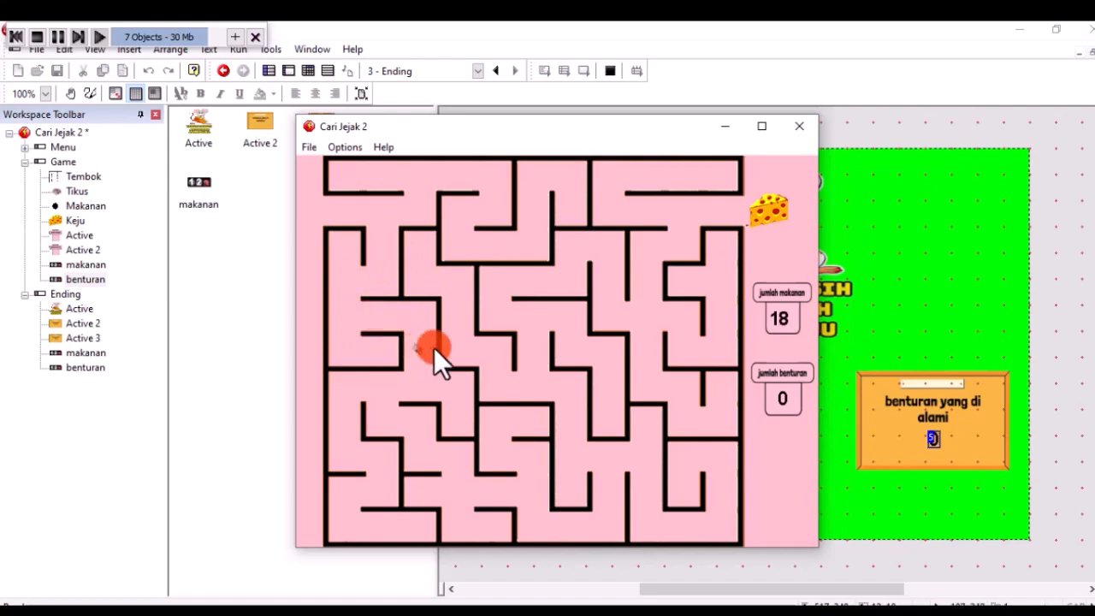
click(804, 134)
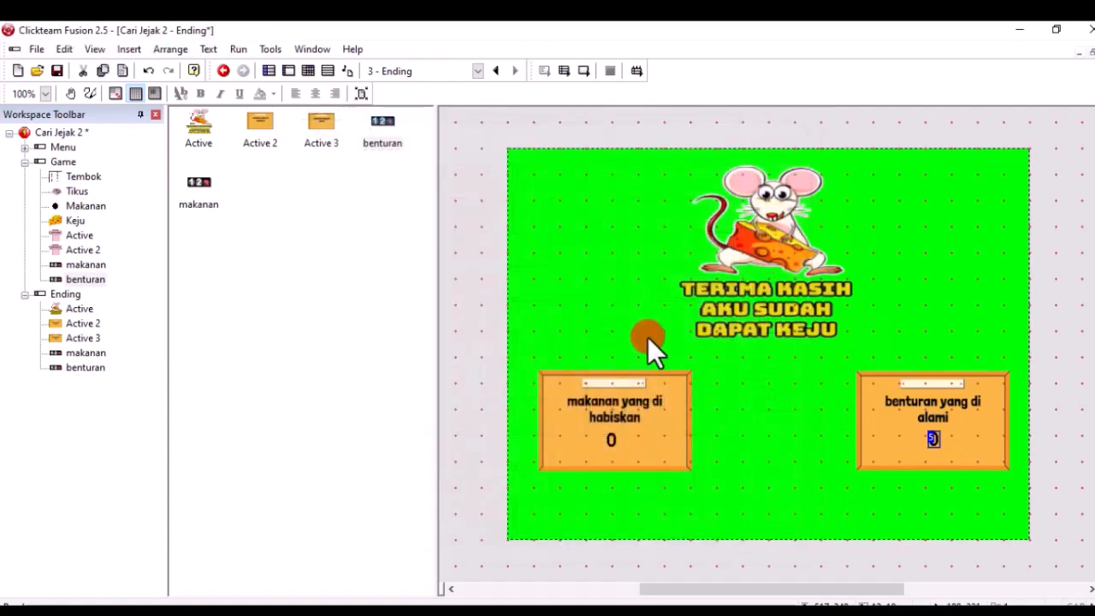
- Open the Game frame and shift the "makanan" counter slightly to the right inside the "jumlah makanan" box
click(63, 151)
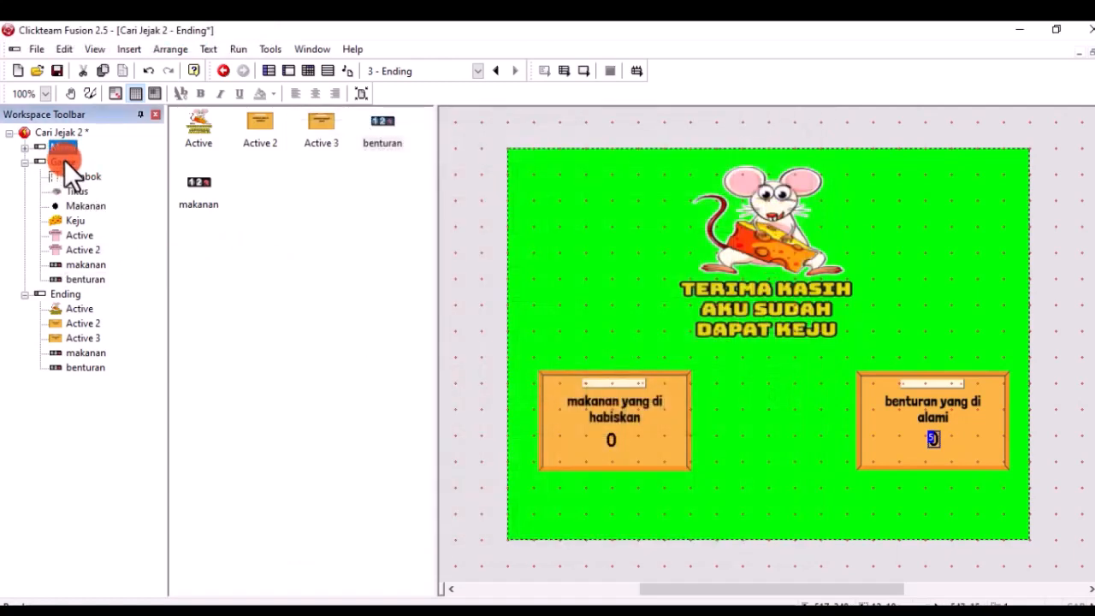
click(65, 160)
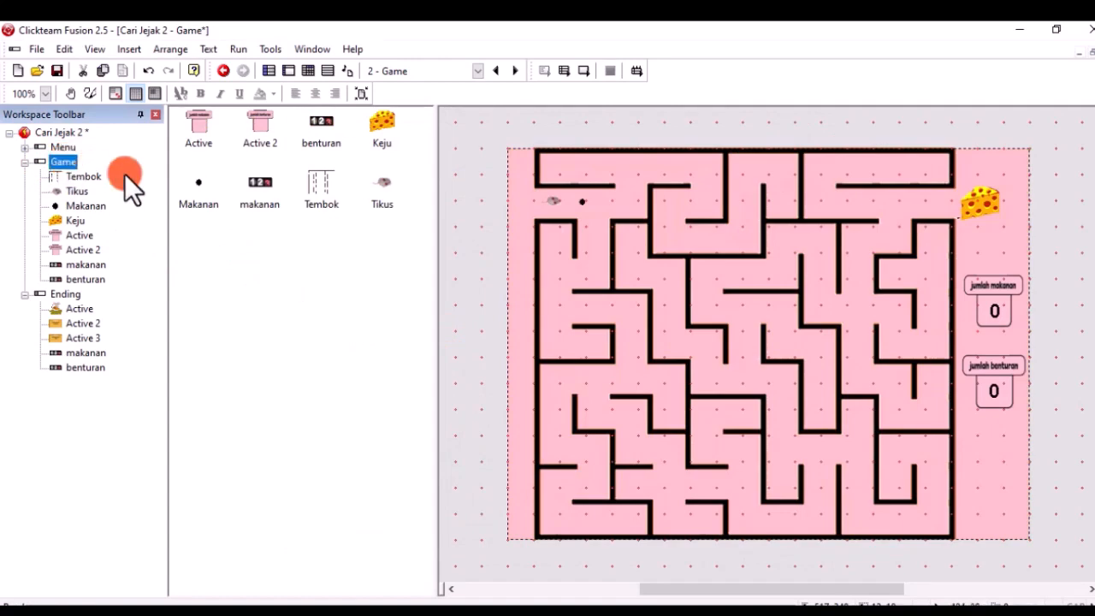
click(997, 309)
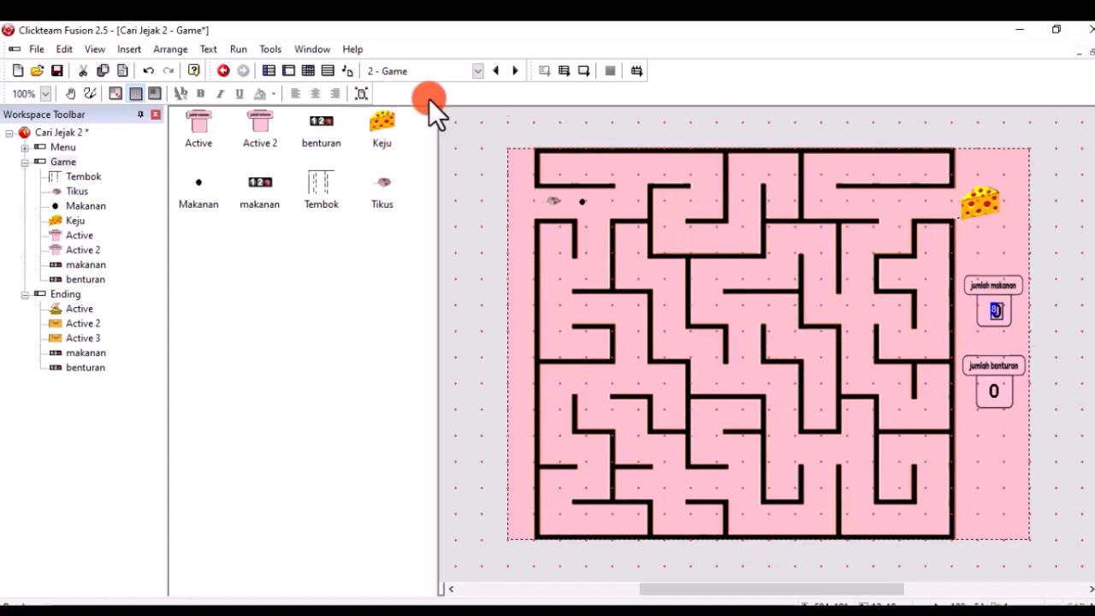
- Test the whole game again by guiding the mouse to the cheese, check the Ending screen totals, and close the game
click(563, 71)
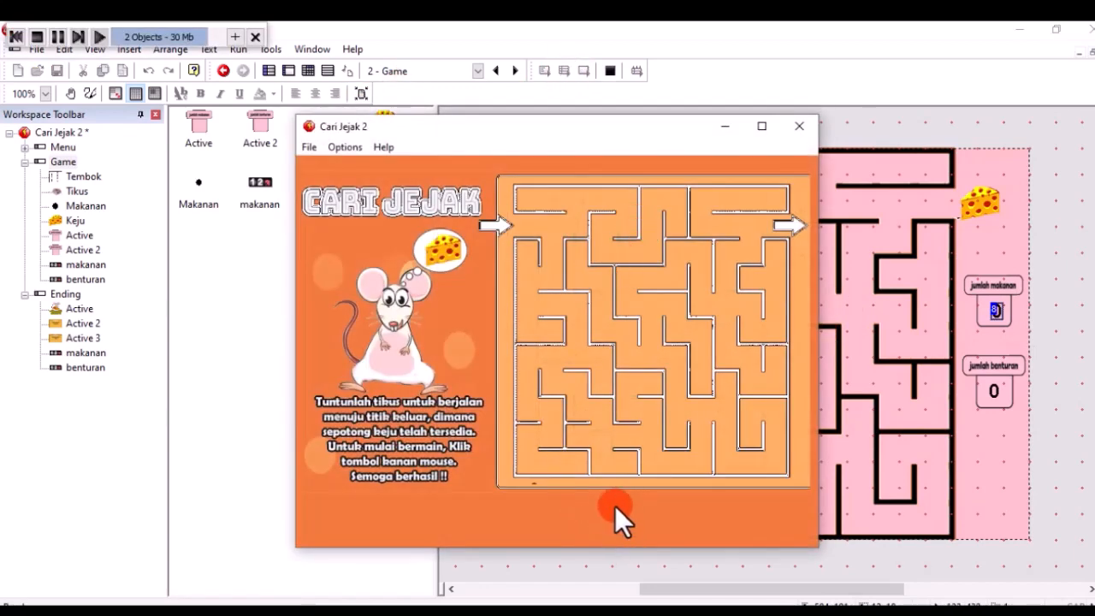
click(621, 514)
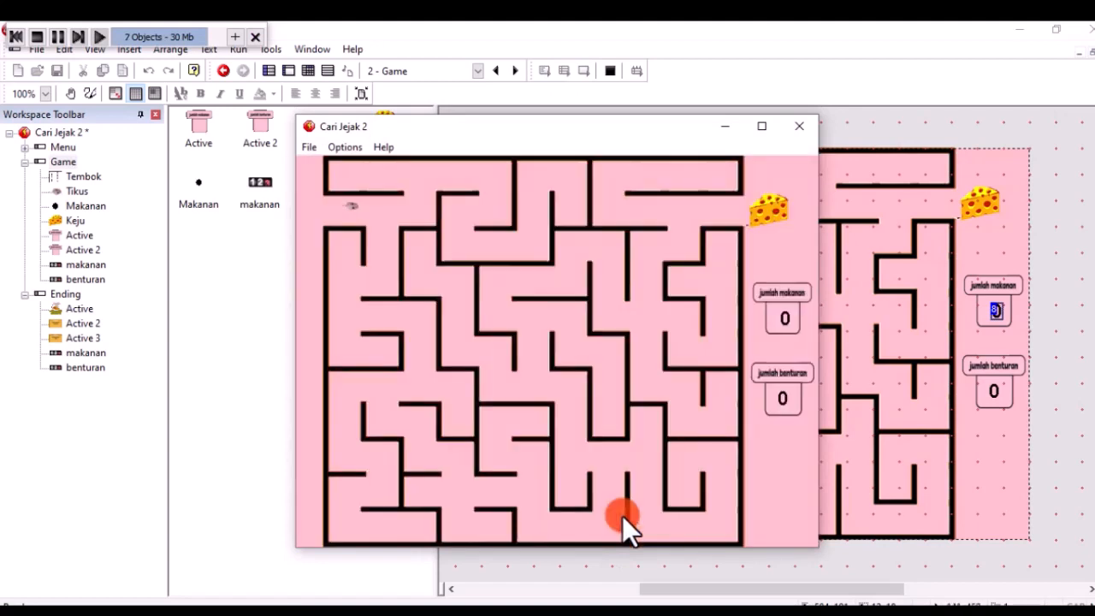
click(376, 210)
click(377, 214)
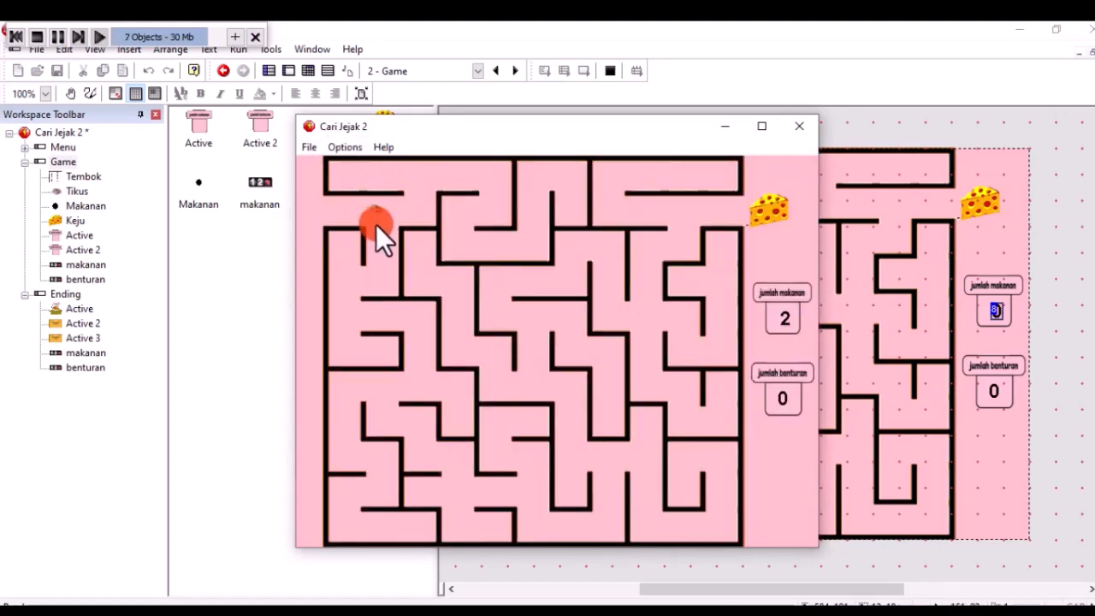
click(376, 226)
click(380, 238)
click(381, 264)
mouse_move(381, 267)
mouse_down()
mouse_move(347, 289)
mouse_move(347, 304)
mouse_move(415, 328)
mouse_move(419, 390)
mouse_move(414, 380)
mouse_move(379, 388)
mouse_move(386, 415)
mouse_move(414, 428)
mouse_move(469, 490)
mouse_move(510, 492)
mouse_up()
mouse_move(605, 459)
mouse_down()
mouse_move(568, 442)
mouse_move(571, 387)
mouse_move(528, 379)
mouse_move(526, 316)
mouse_move(499, 317)
mouse_move(497, 278)
mouse_move(554, 285)
mouse_move(586, 250)
mouse_move(605, 252)
mouse_move(610, 318)
mouse_move(649, 317)
mouse_move(650, 249)
mouse_move(679, 243)
mouse_move(699, 209)
mouse_move(772, 207)
mouse_up()
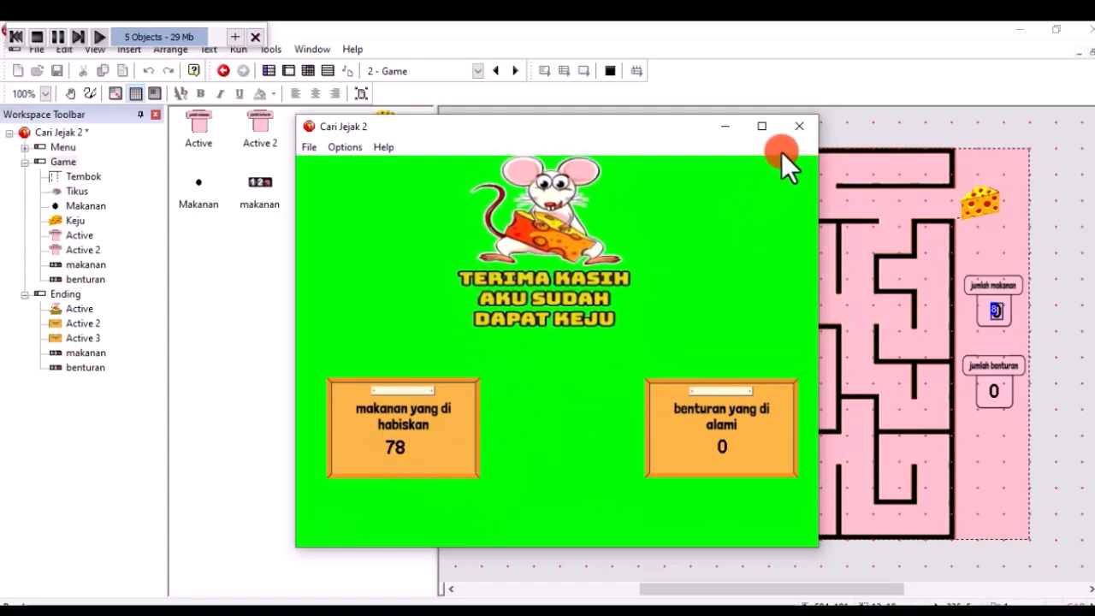
click(799, 126)
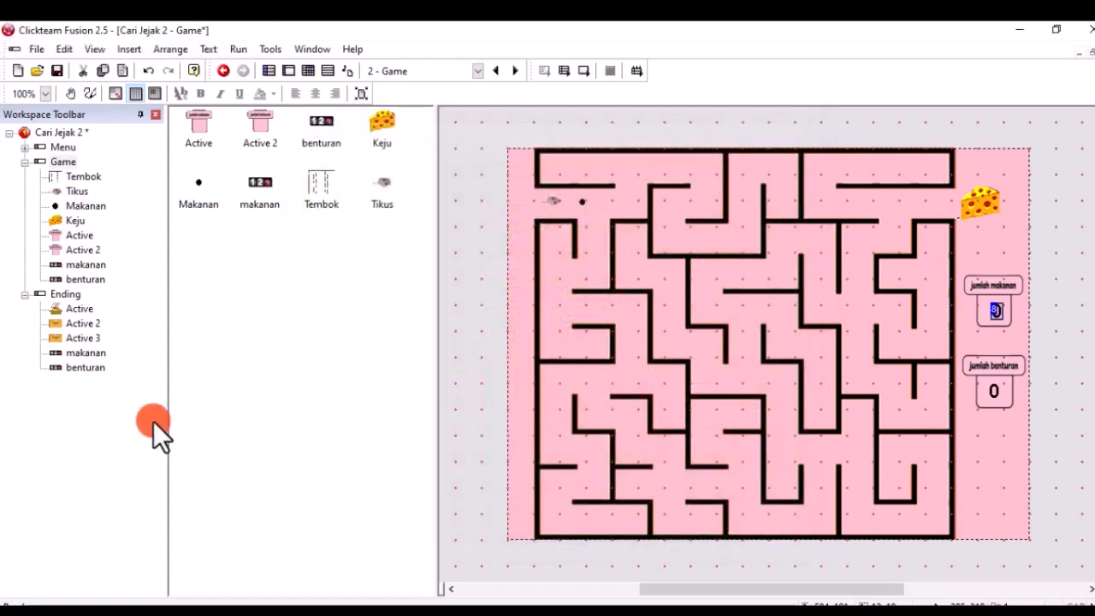
- Open the Ending frame, enlarge the "makanan" counter and centre it on the "makanan yang di habiskan" panel
click(87, 353)
click(65, 294)
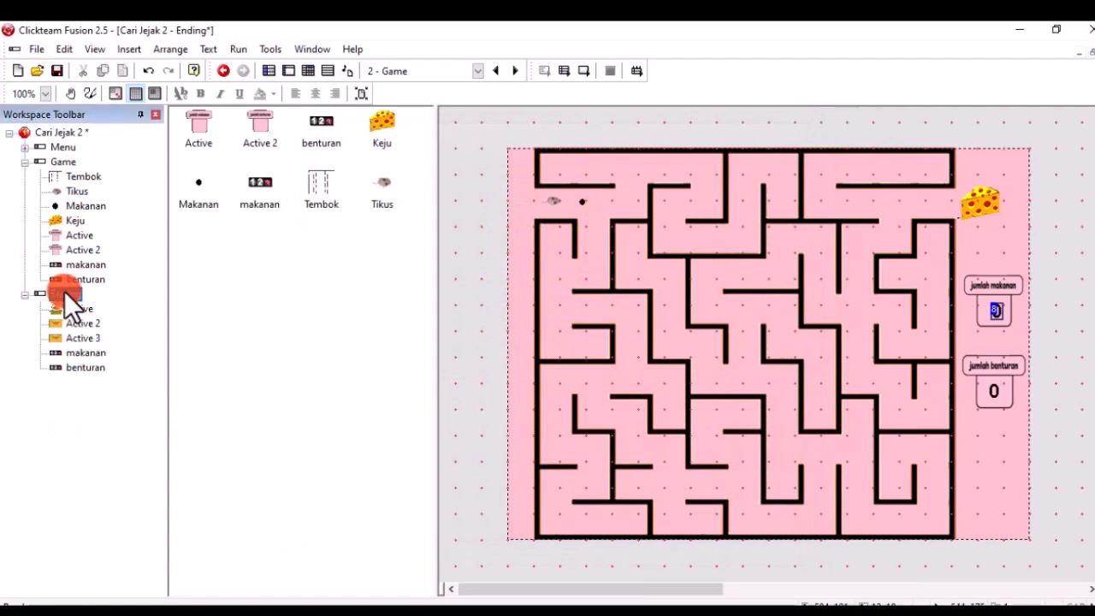
click(612, 444)
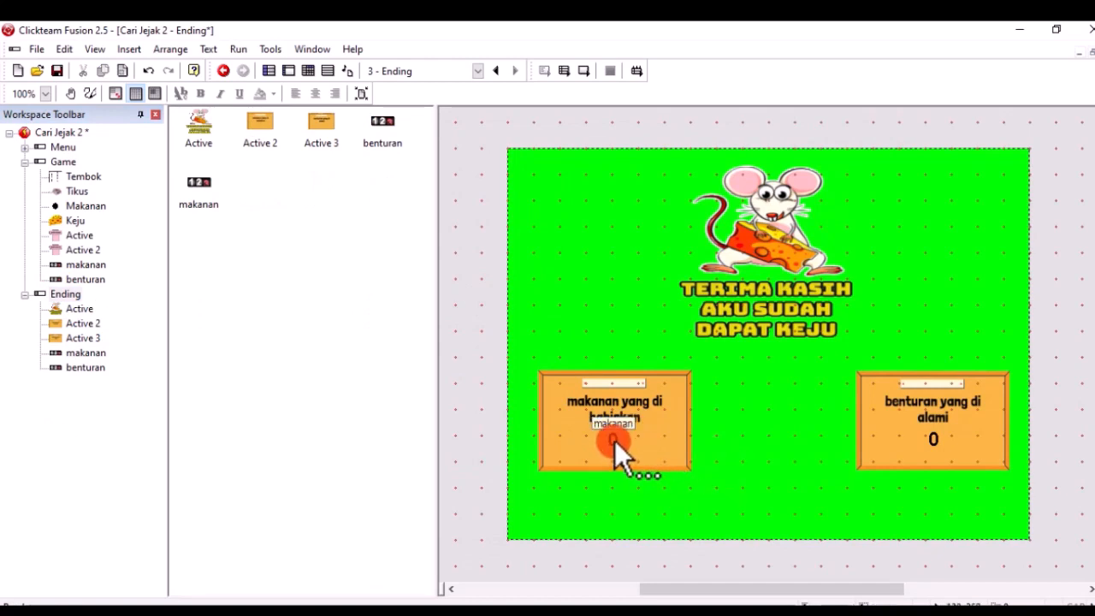
click(617, 448)
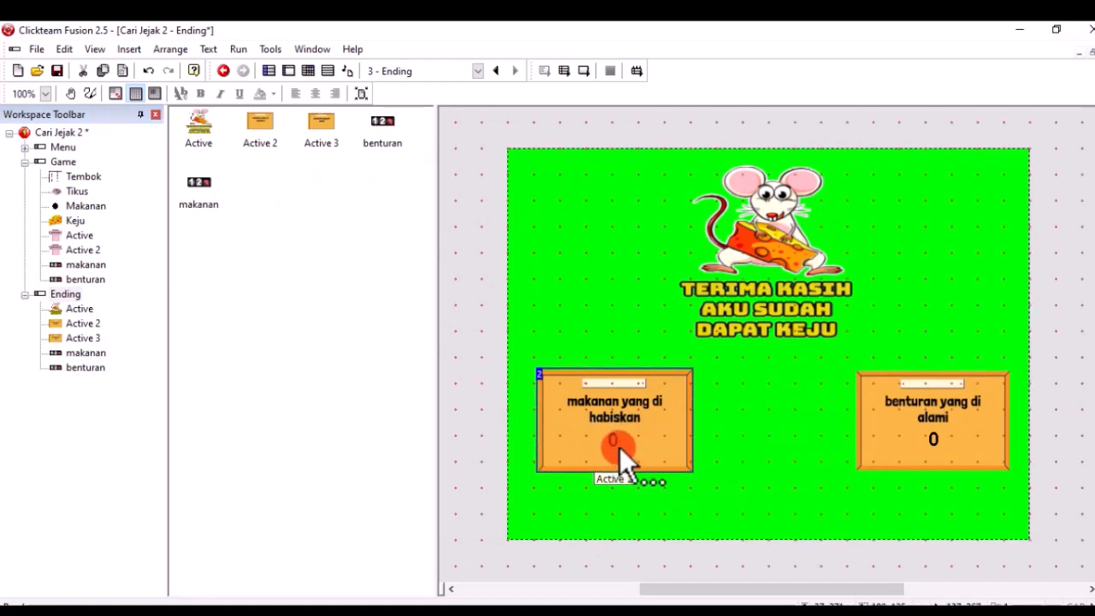
click(616, 442)
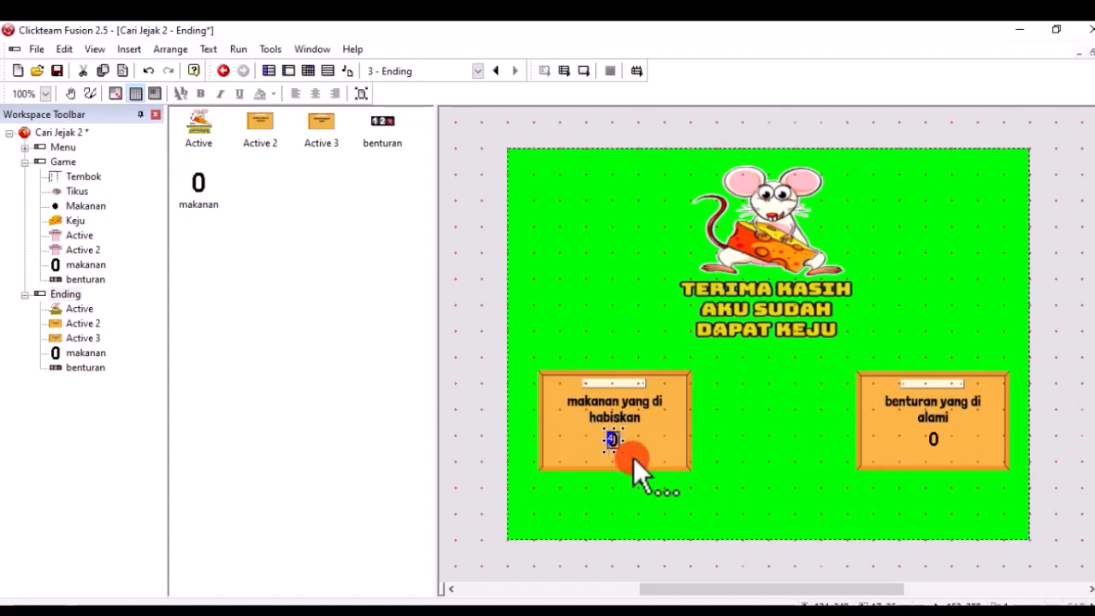
click(757, 455)
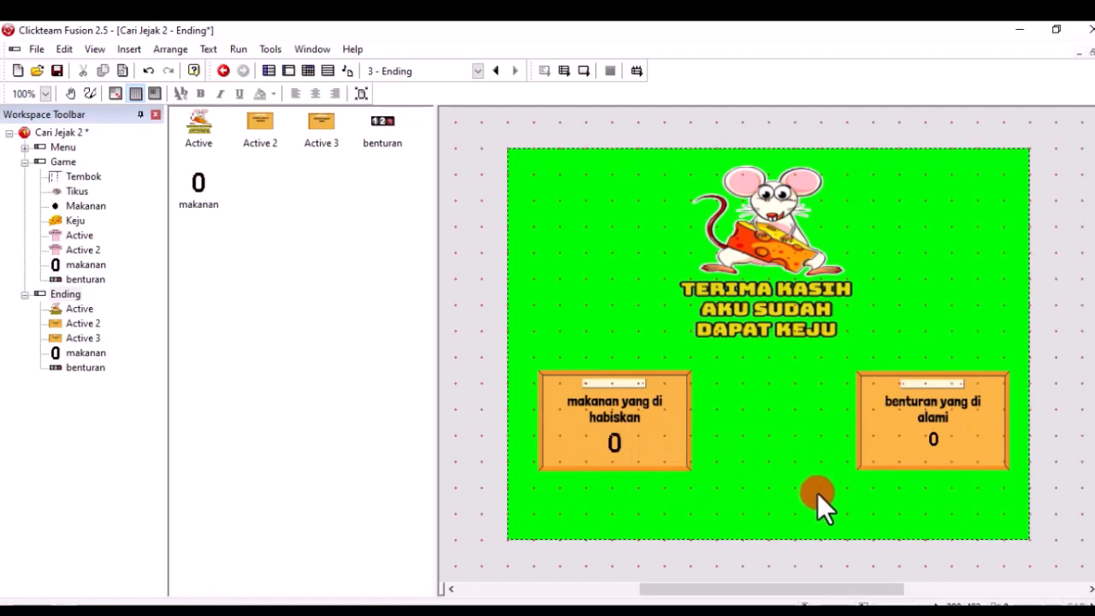
- Delete the "benturan" counter from the Ending frame and copy the "benturan" counter of the Game frame
click(936, 443)
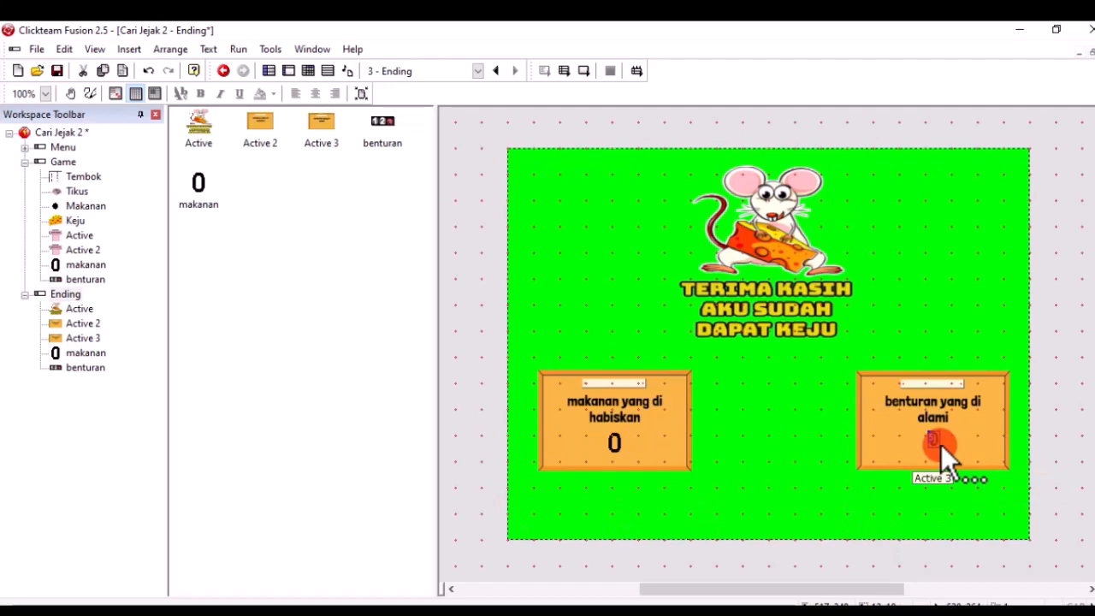
key(Delete)
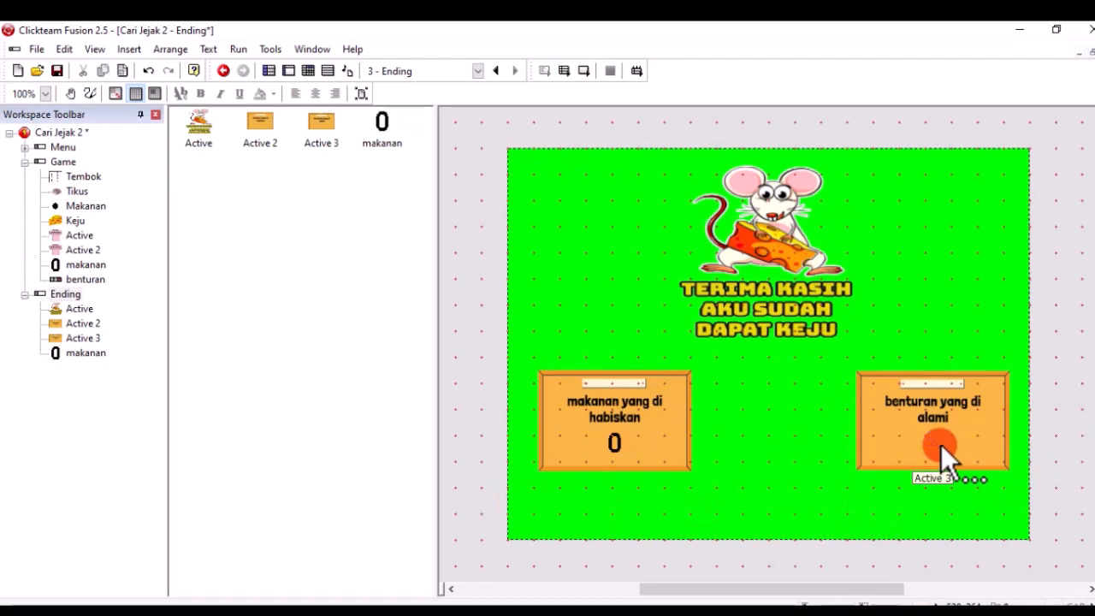
click(97, 279)
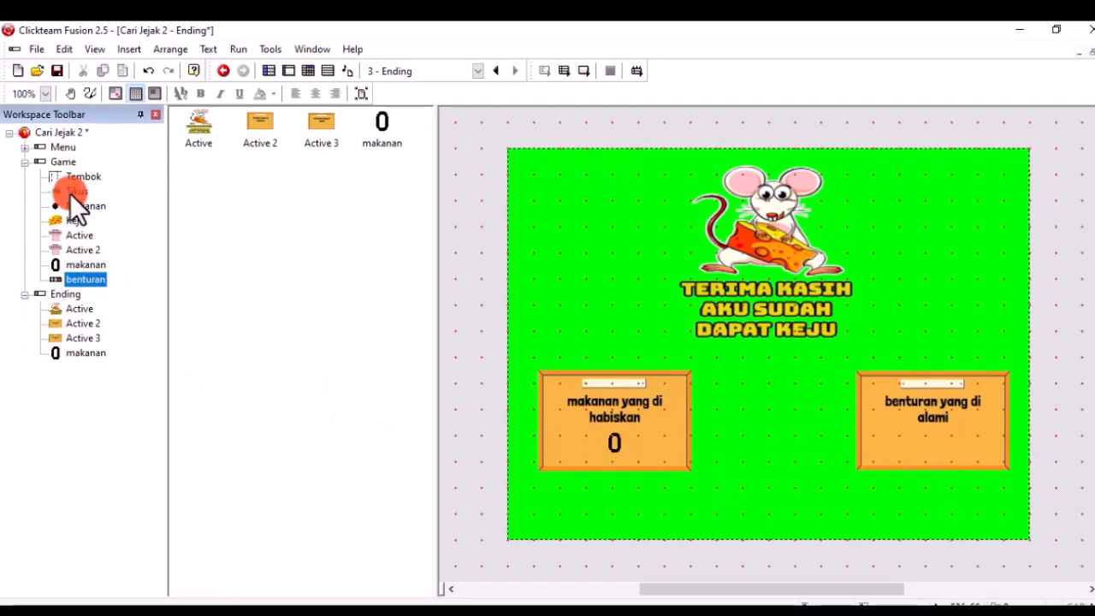
click(62, 161)
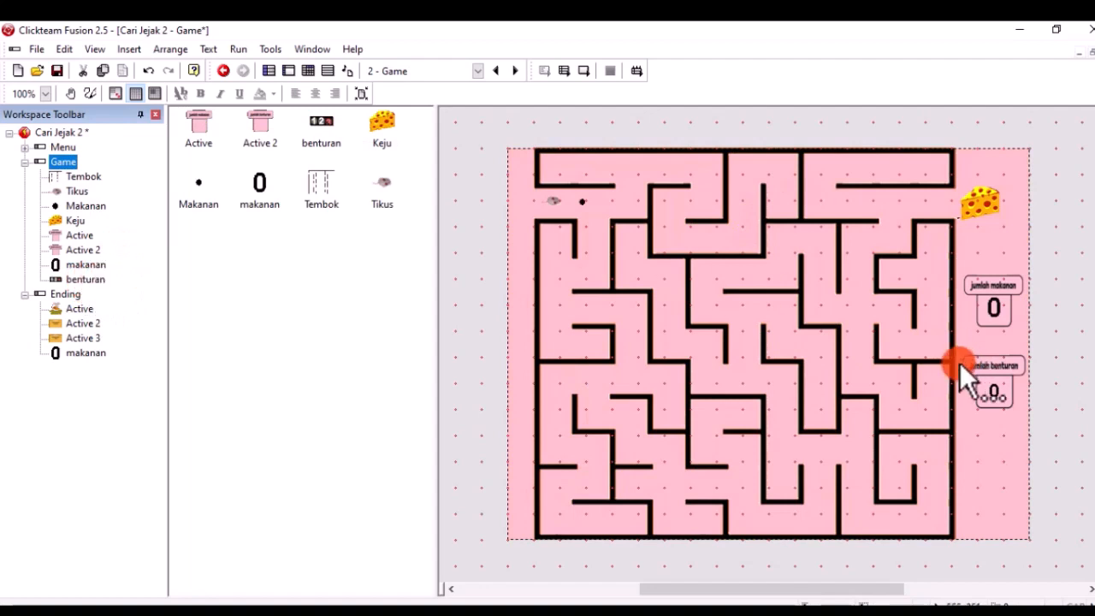
click(997, 390)
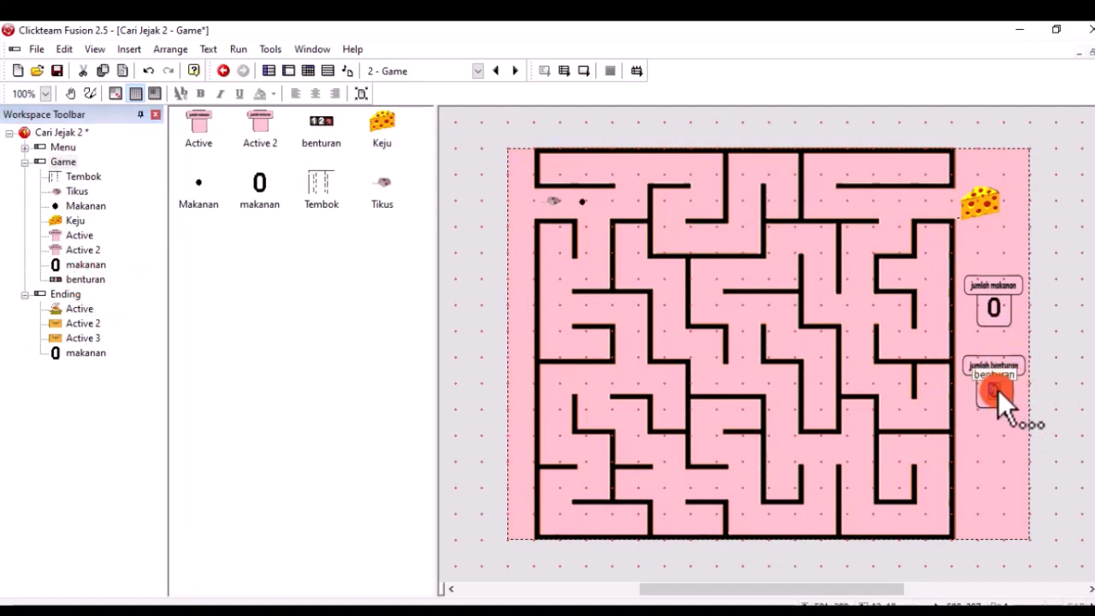
right_click(998, 389)
click(999, 324)
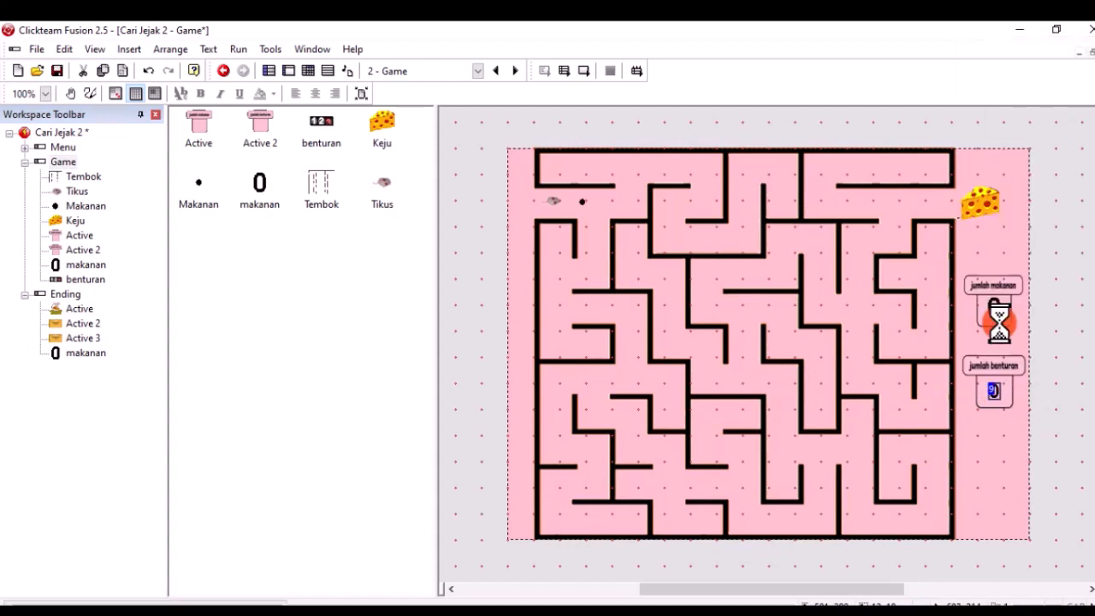
- Paste the copied "benturan" counter onto the "benturan yang di alami" panel of the Ending frame
click(50, 297)
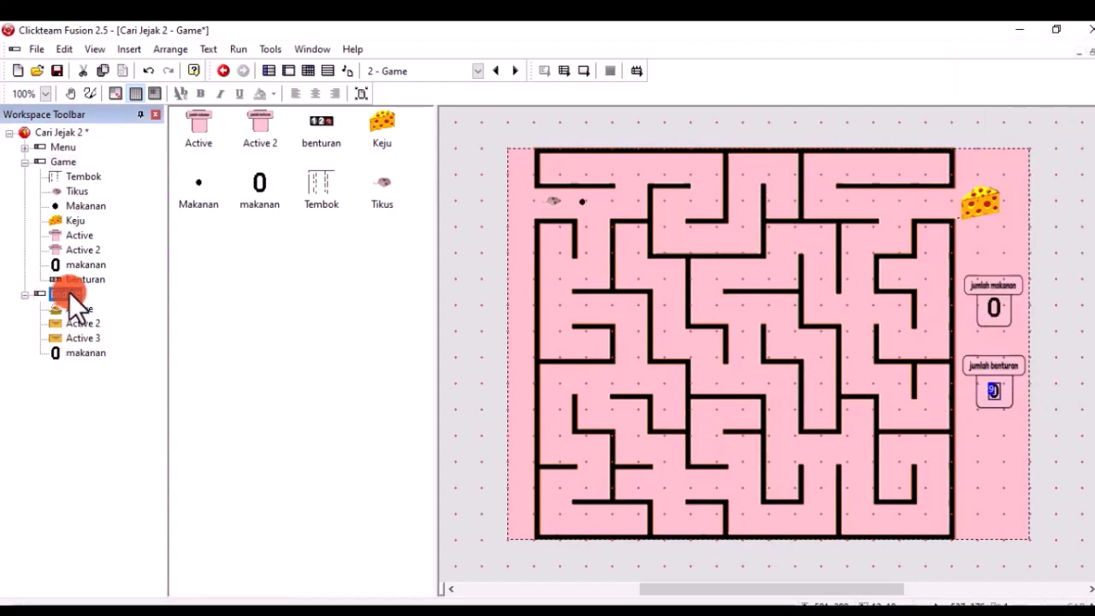
double_click(69, 293)
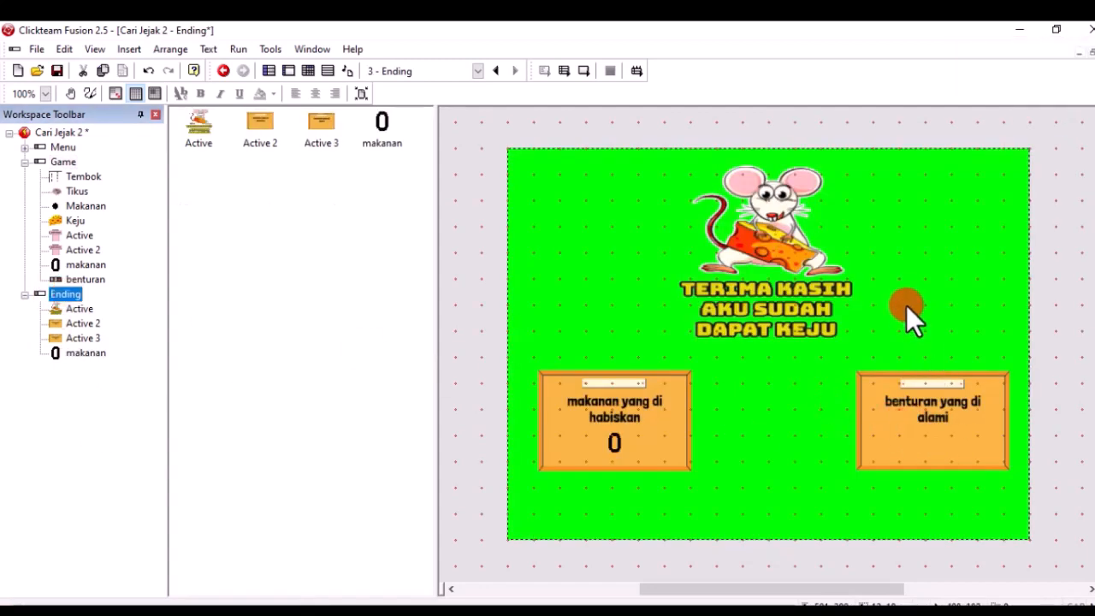
right_click(906, 302)
click(965, 318)
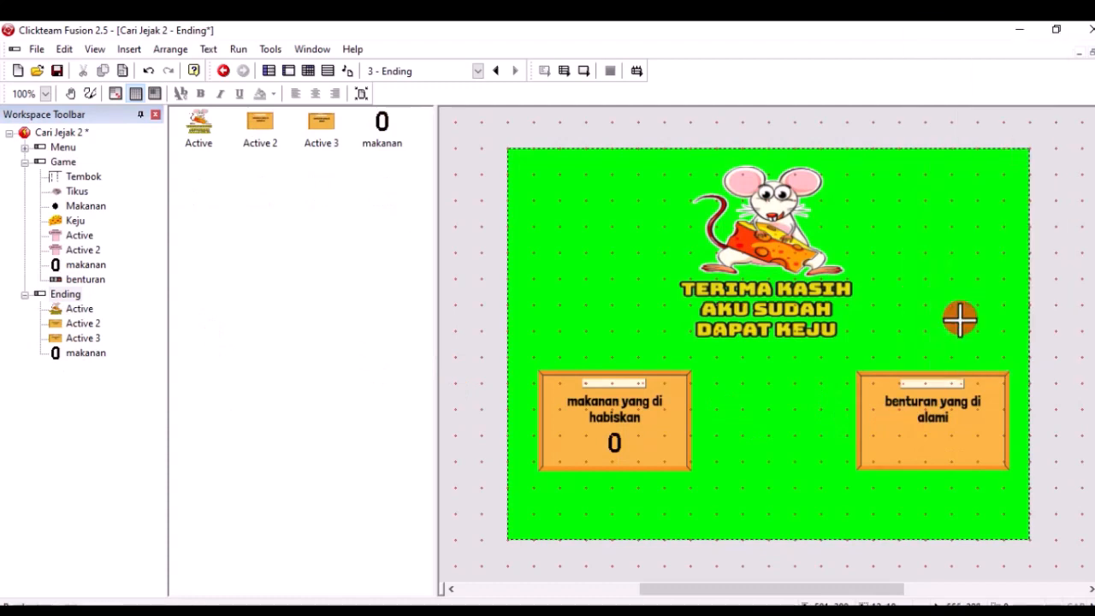
click(942, 441)
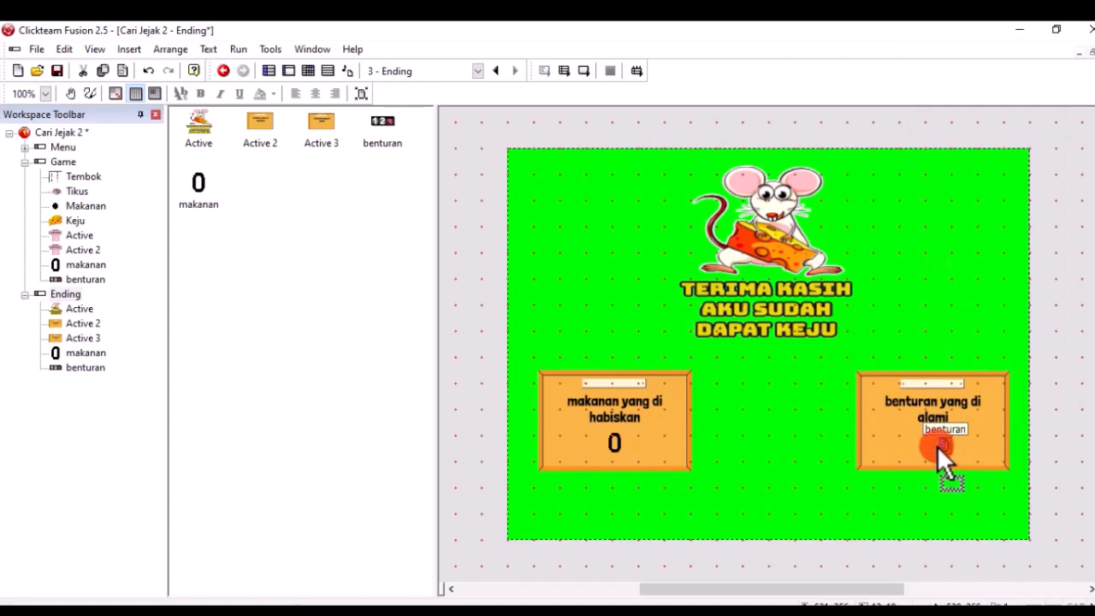
- Enlarge the pasted "benturan" counter and centre it below the text of its panel
drag(947, 446, 936, 444)
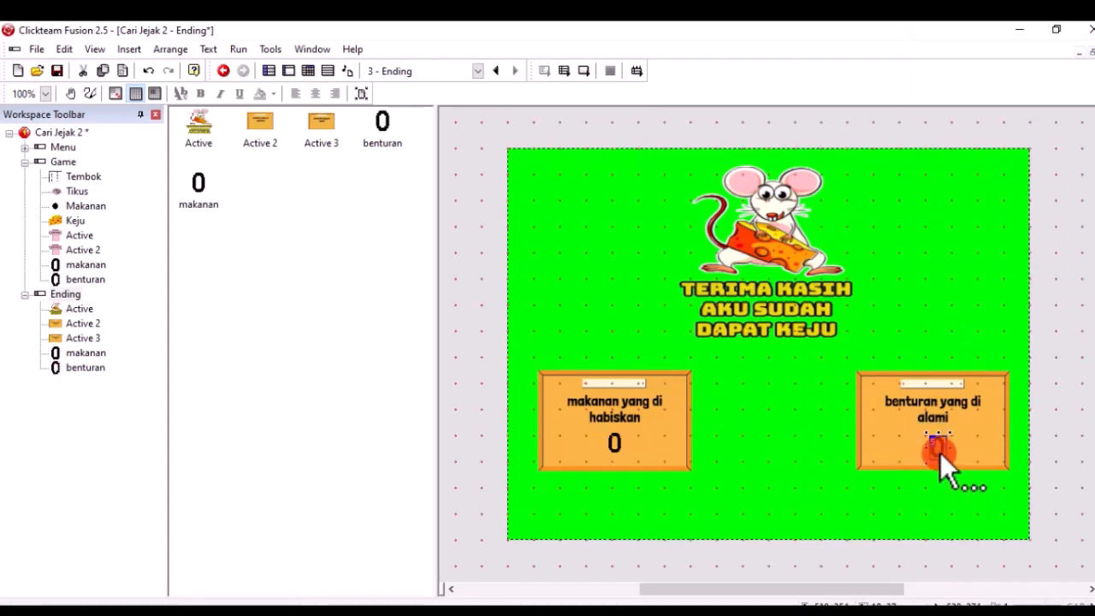
drag(941, 448, 936, 442)
click(961, 354)
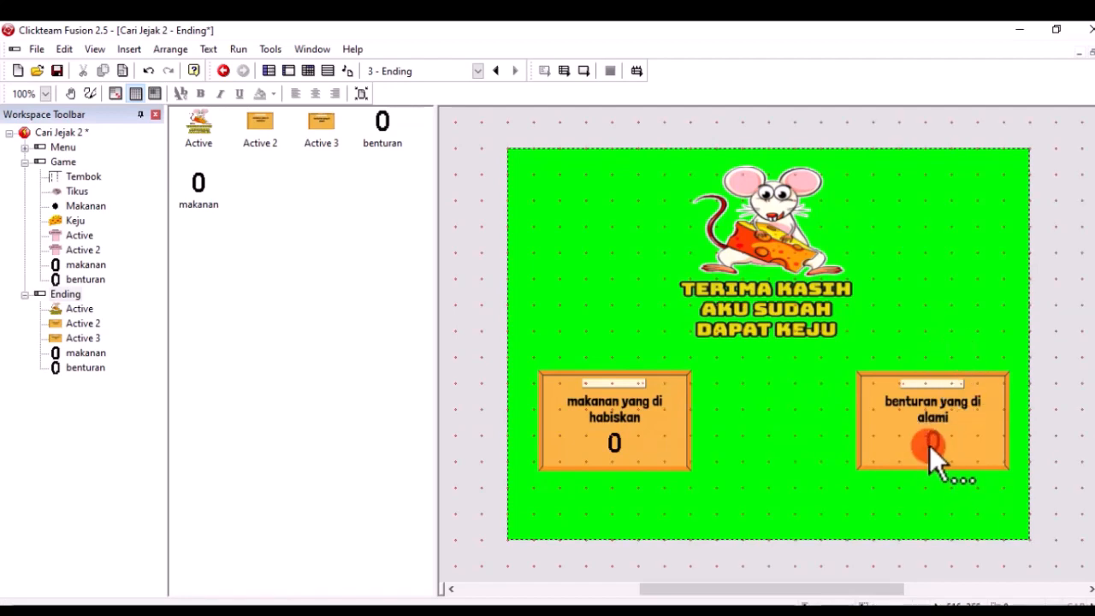
- Run the whole application, start the game and guide the mouse partway through the maze to check both counters, then close it
click(563, 73)
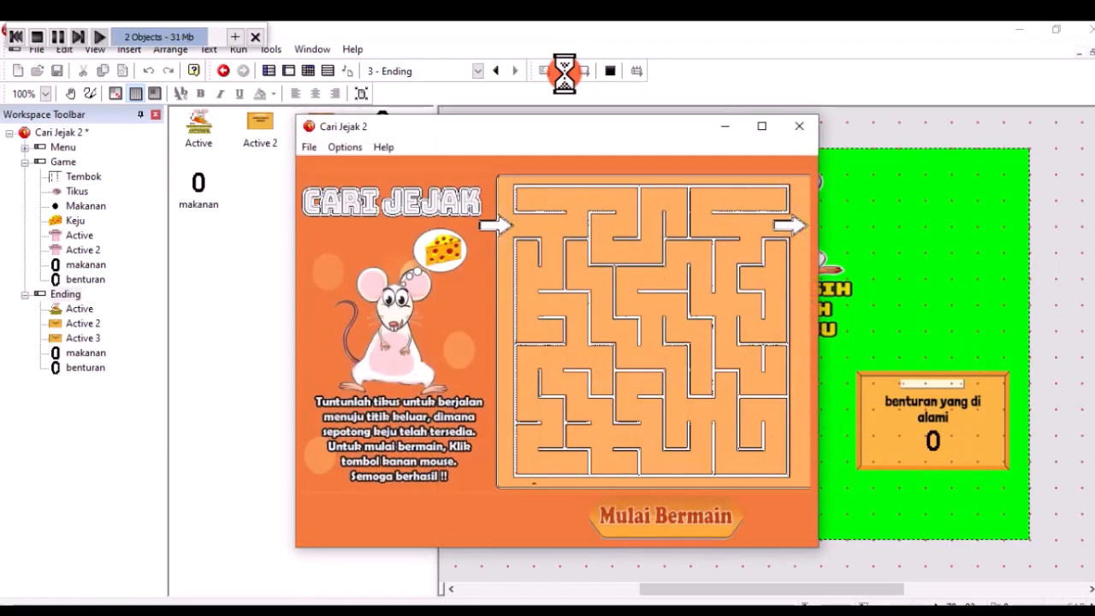
click(647, 514)
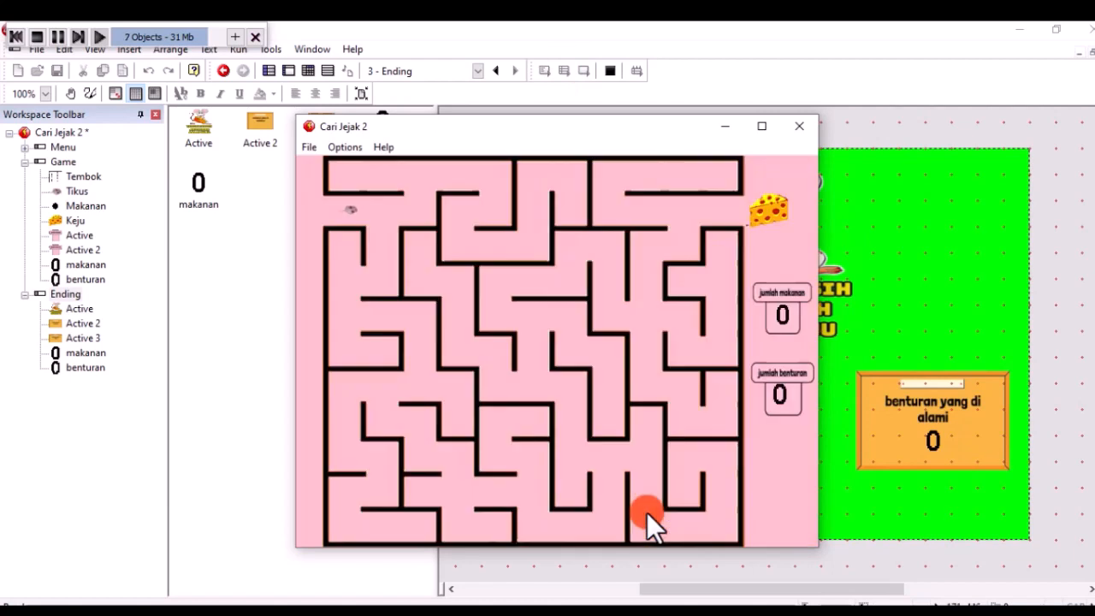
click(368, 212)
click(374, 226)
click(371, 233)
click(378, 237)
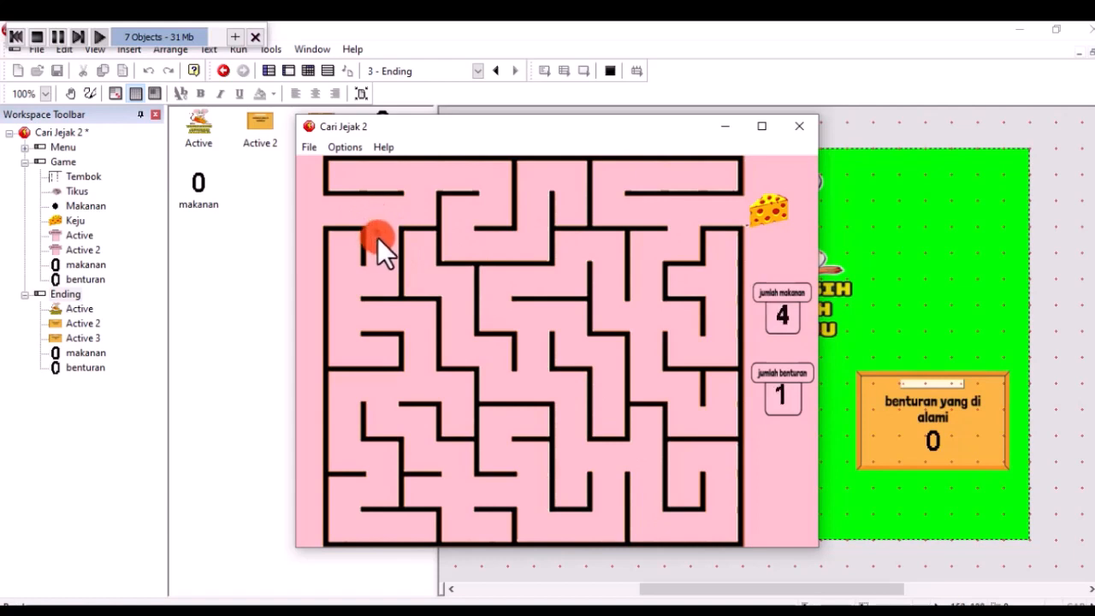
click(382, 260)
click(384, 278)
click(382, 275)
click(793, 389)
click(798, 125)
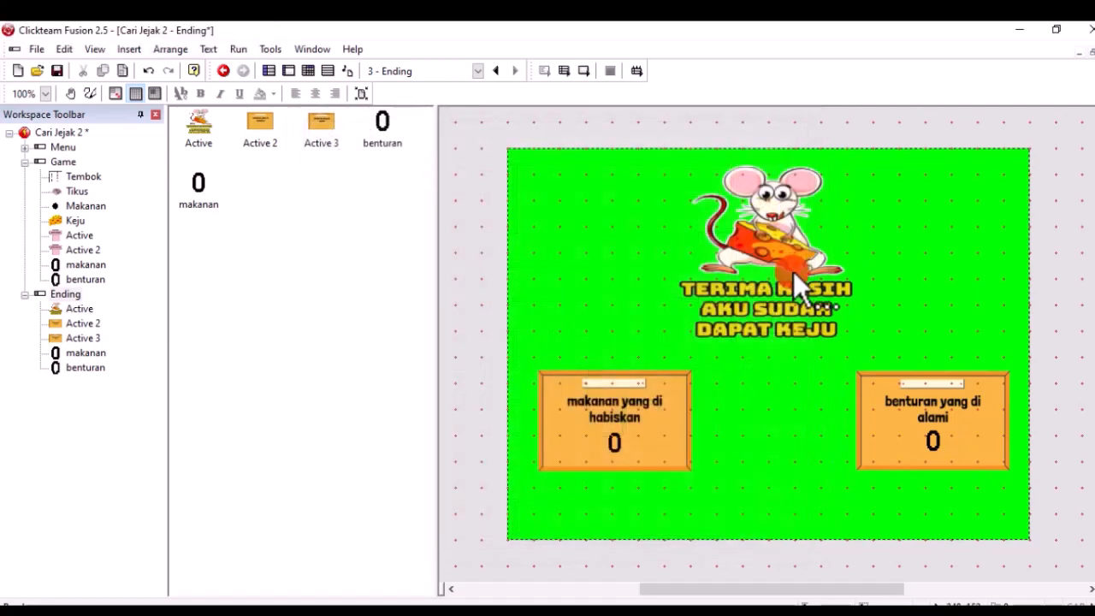
- Slightly shrink the "makanan" and "benturan" counters on the two panels of the Ending frame
click(616, 451)
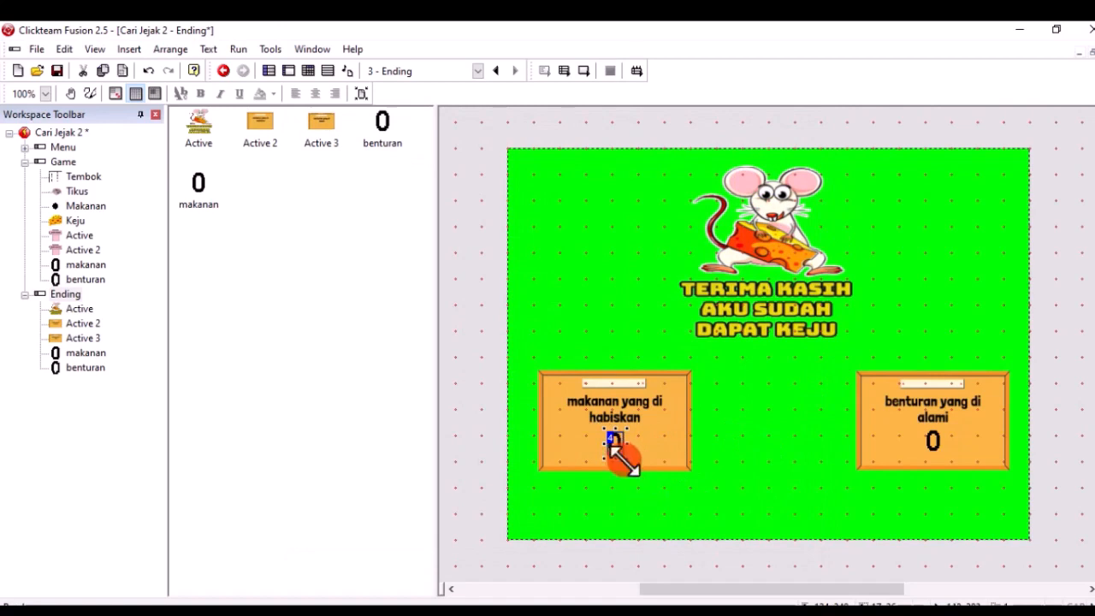
click(625, 451)
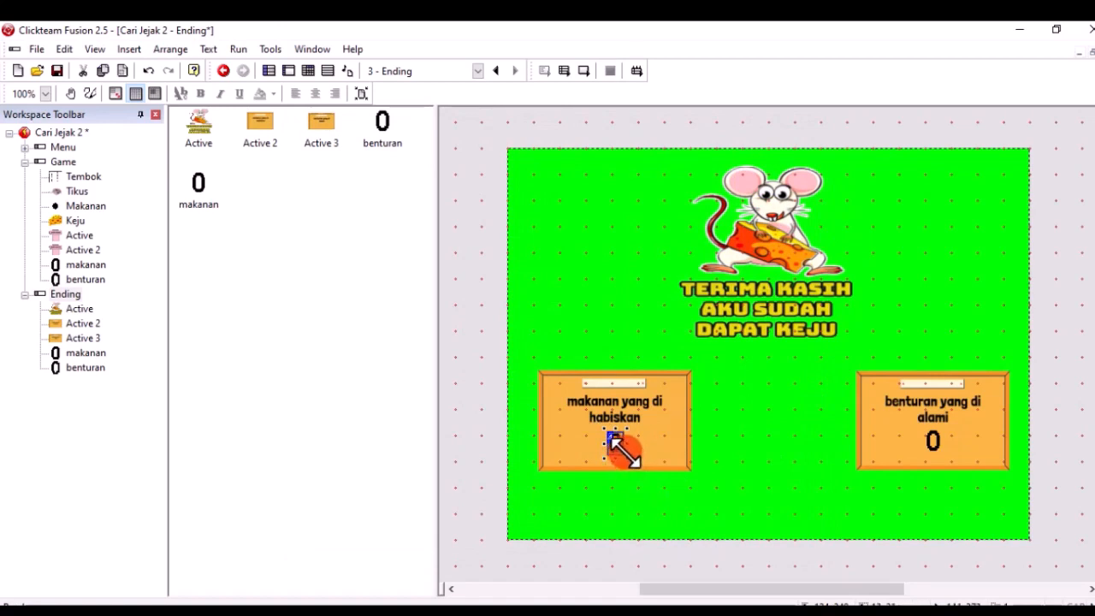
click(936, 444)
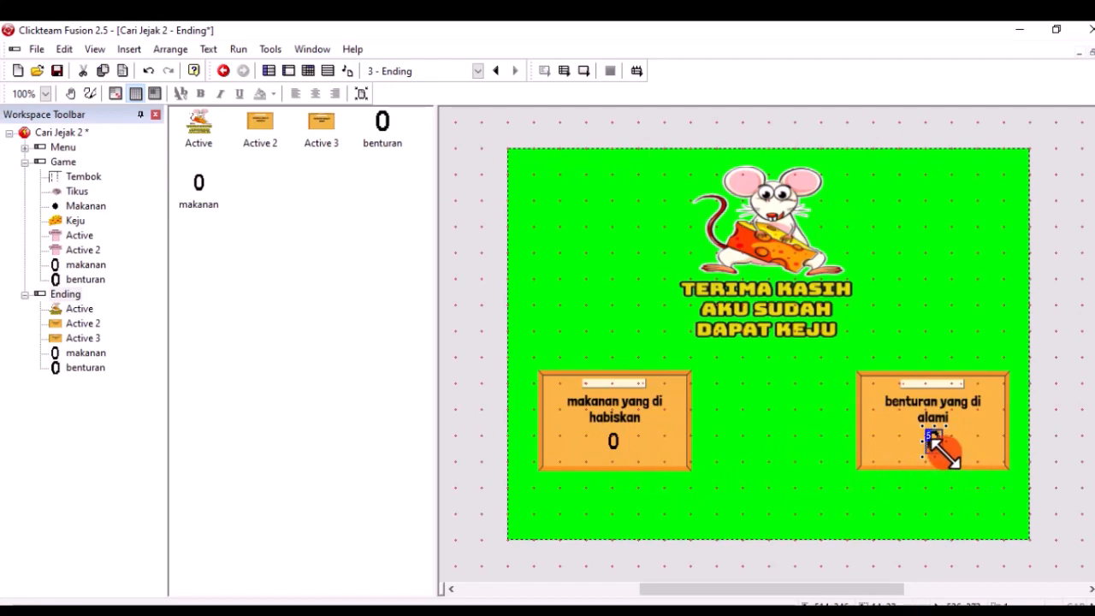
drag(946, 454, 944, 451)
click(955, 337)
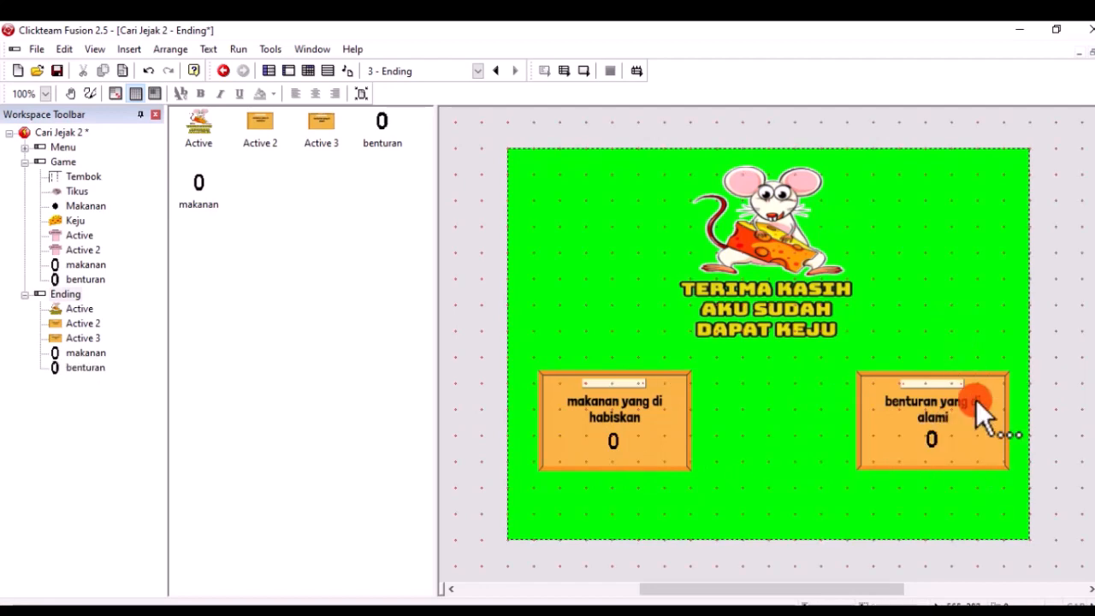
click(935, 439)
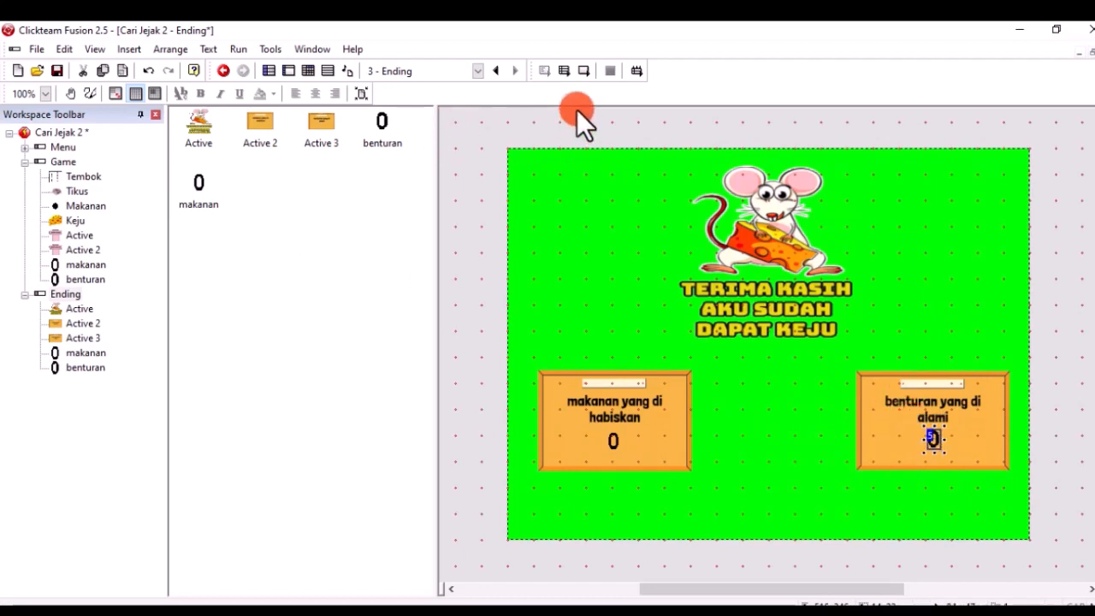
- Run the whole application and play through the maze to check the counters on the Ending screen, then close it
click(563, 70)
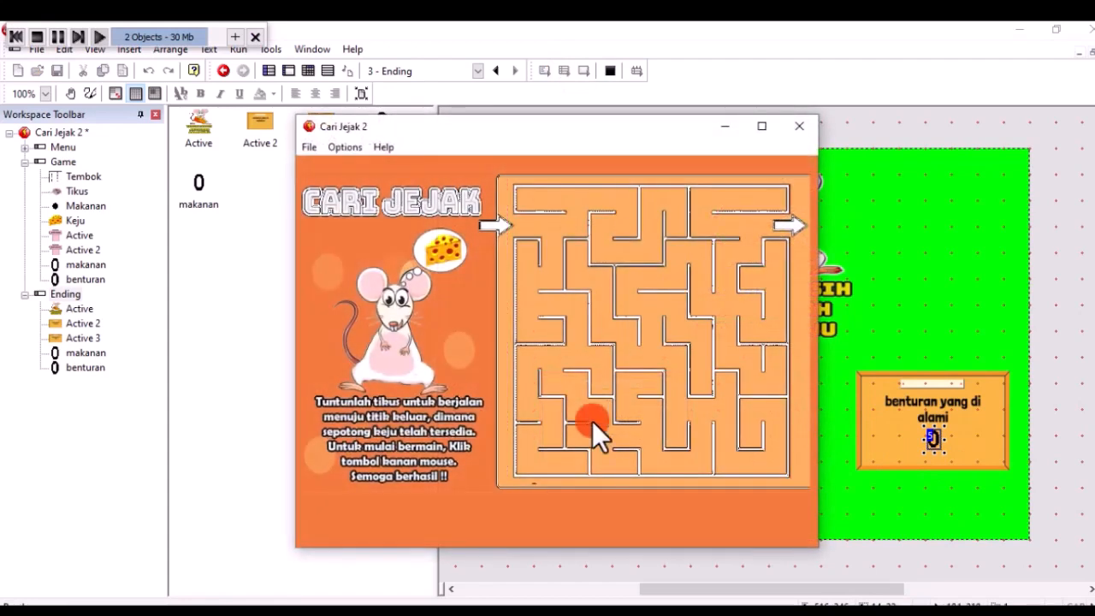
click(639, 515)
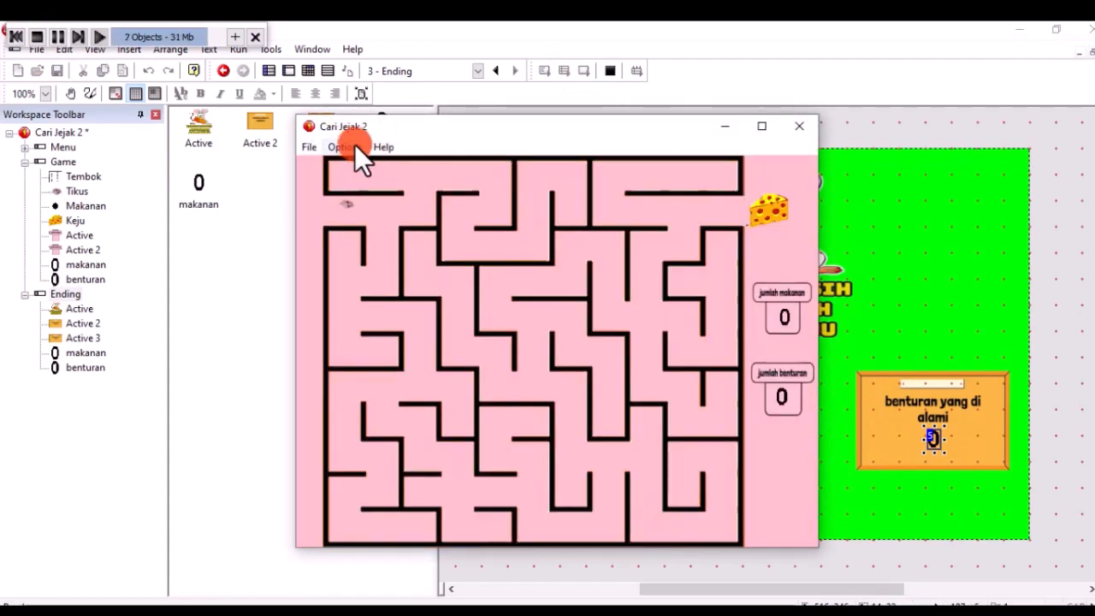
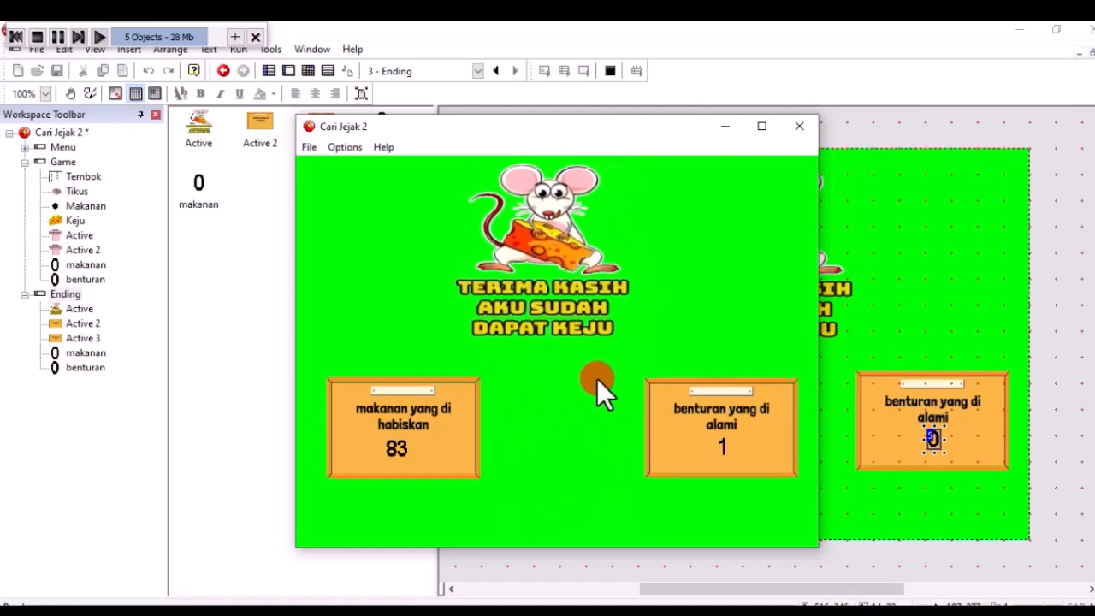
click(799, 128)
- Insert a Hi-Score object into the Ending frame and place it between the two panels
right_click(755, 403)
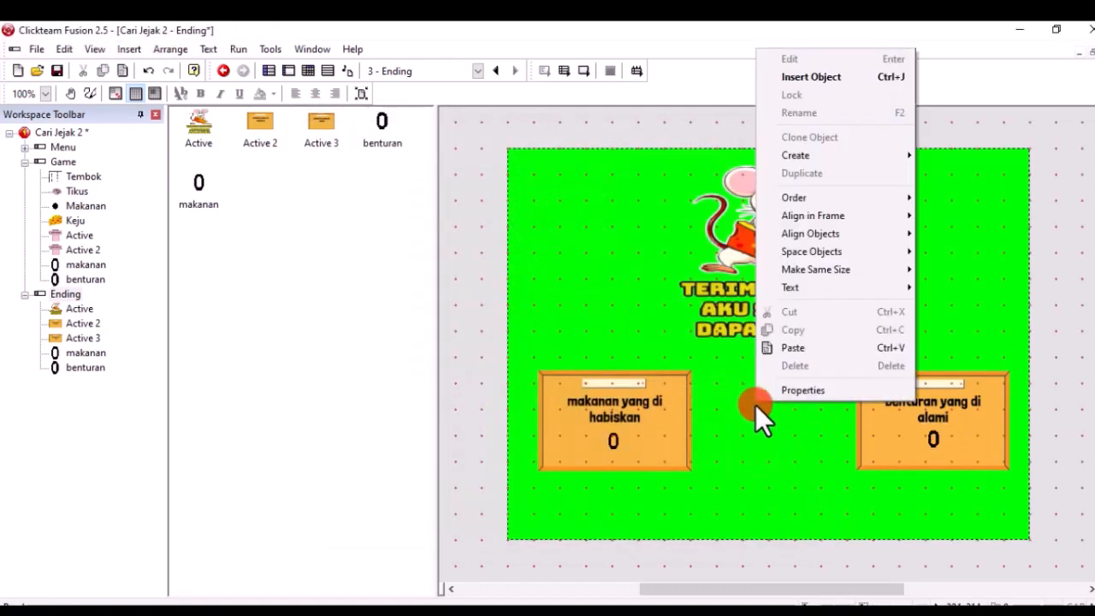
click(820, 79)
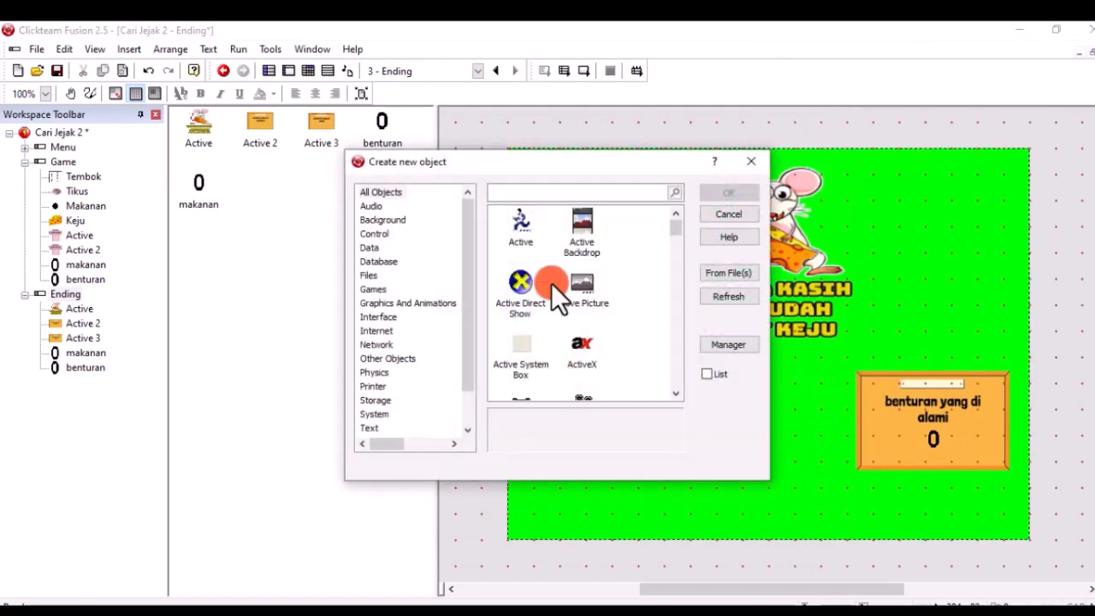
scroll(626, 289, down, 3)
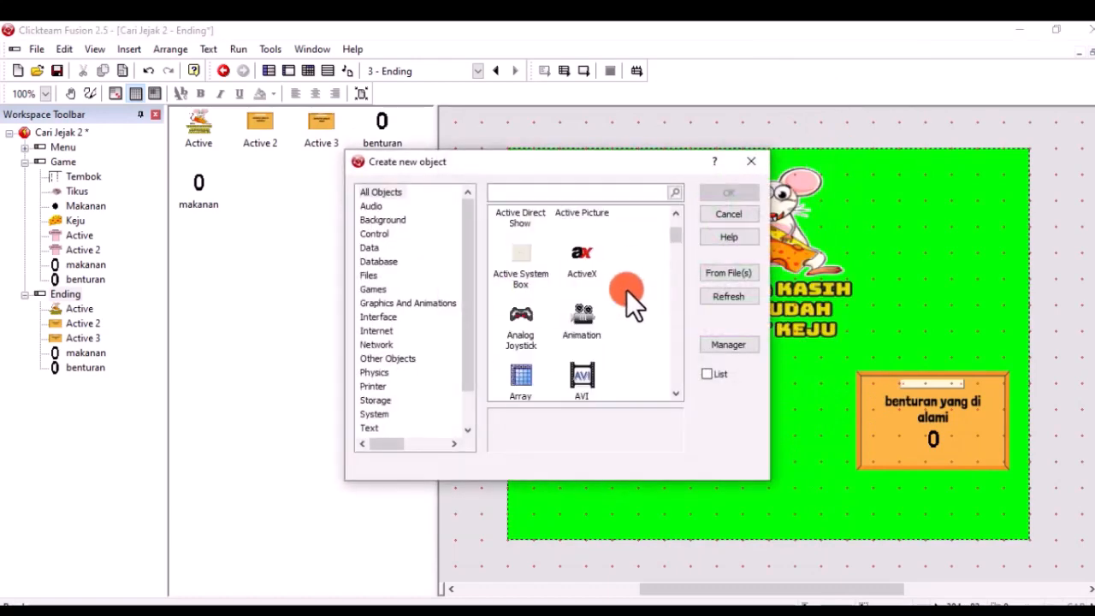
scroll(627, 290, down, 4)
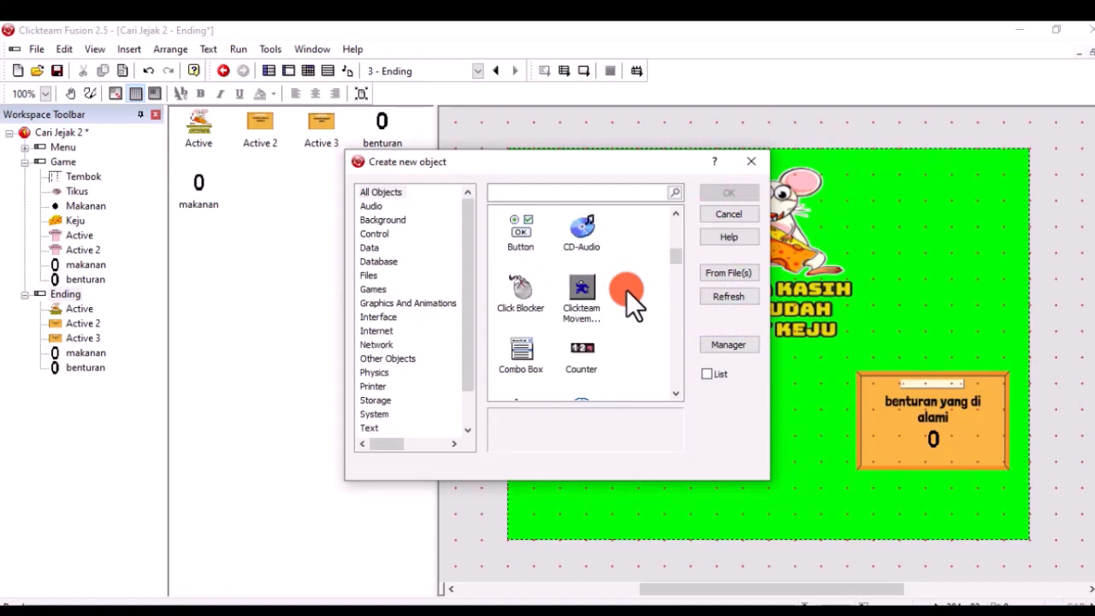
scroll(626, 289, down, 5)
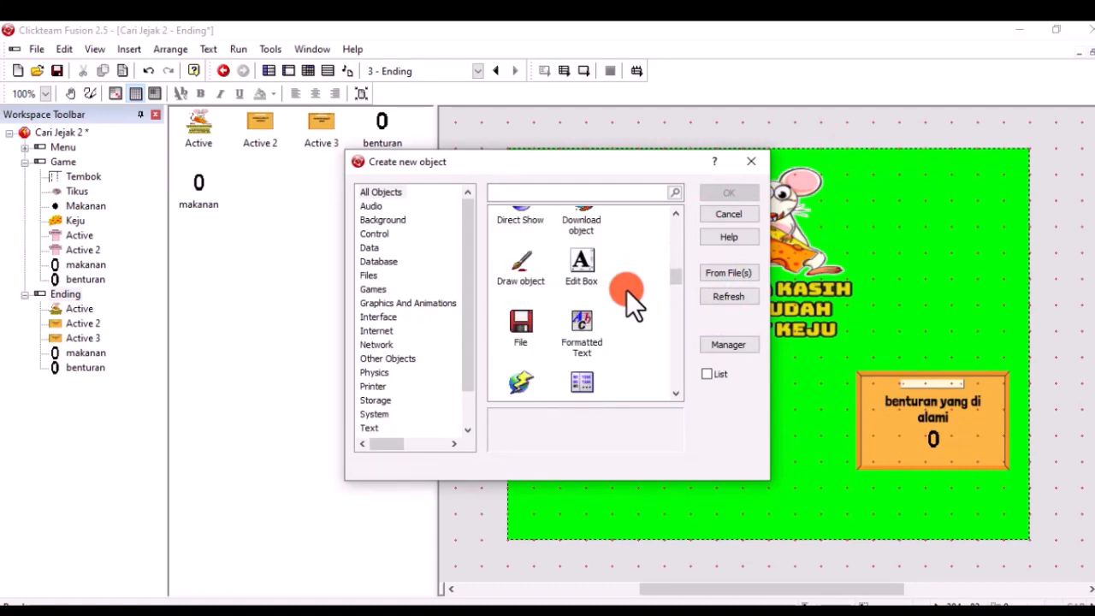
click(575, 299)
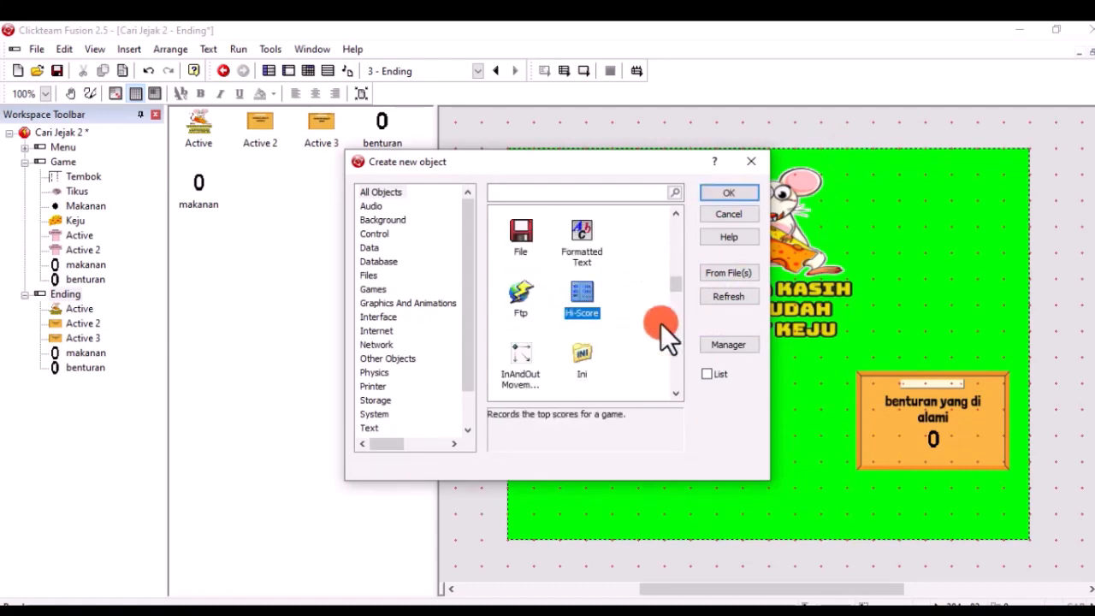
click(728, 192)
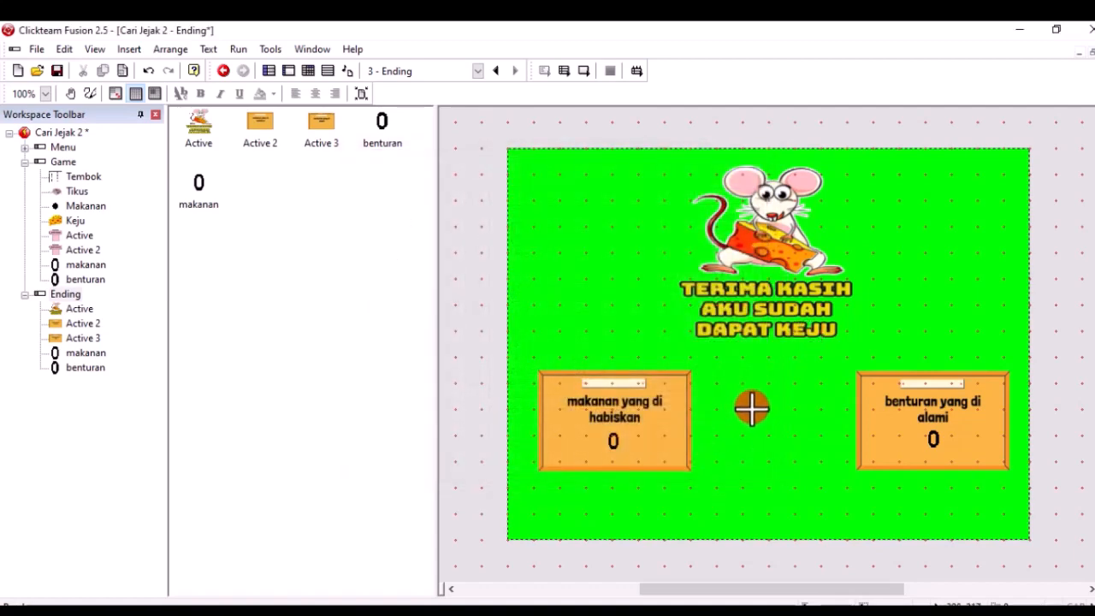
click(761, 413)
drag(778, 452, 714, 425)
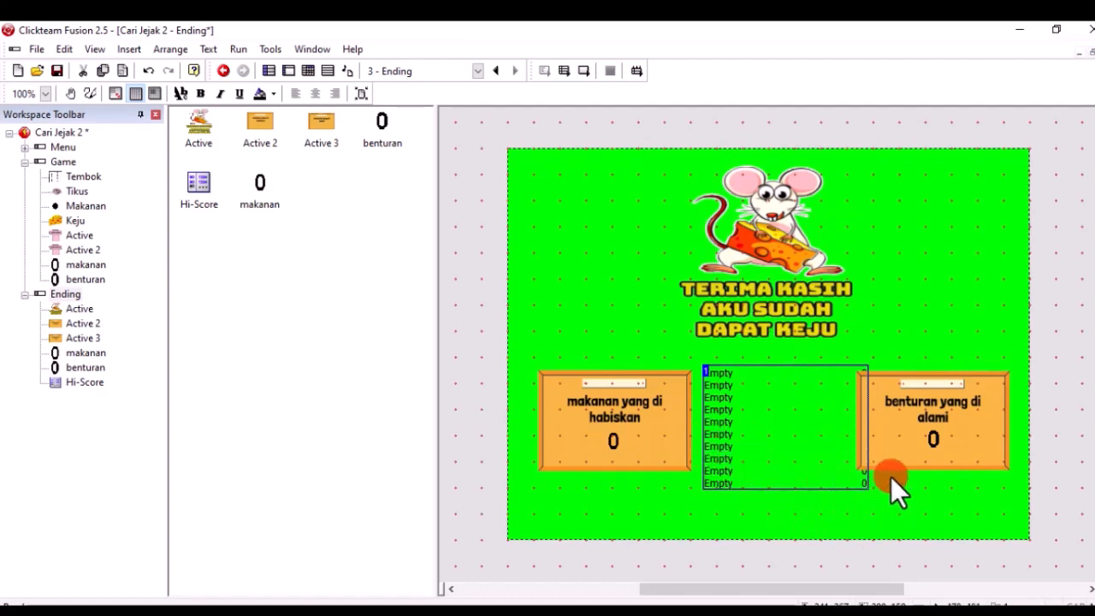
- Narrow and shorten the Hi-Score list so that it fits between the two panels
click(729, 446)
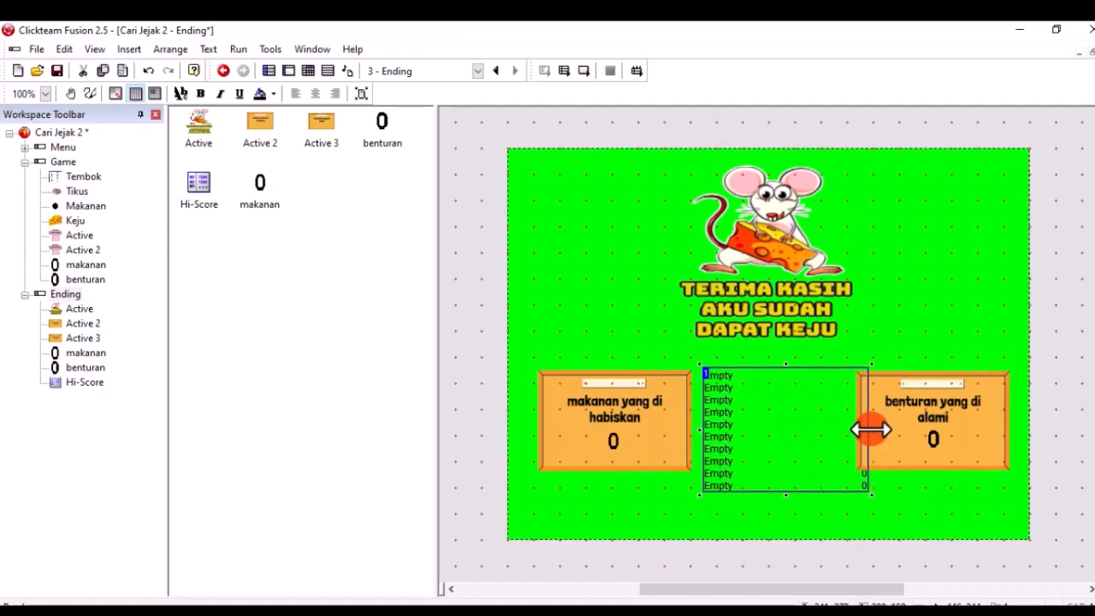
drag(871, 431, 852, 425)
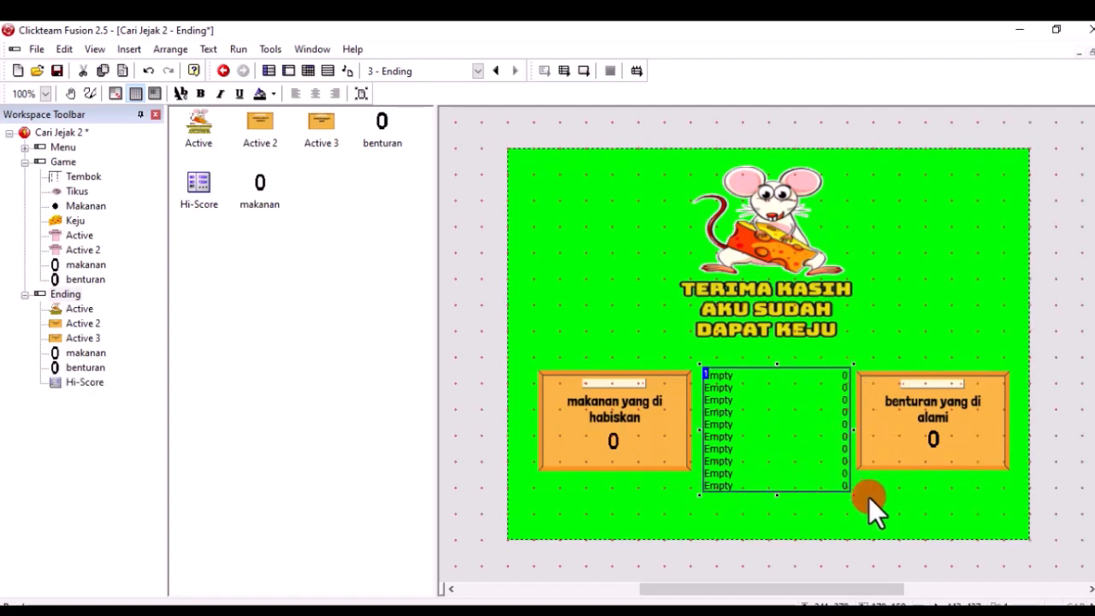
click(774, 480)
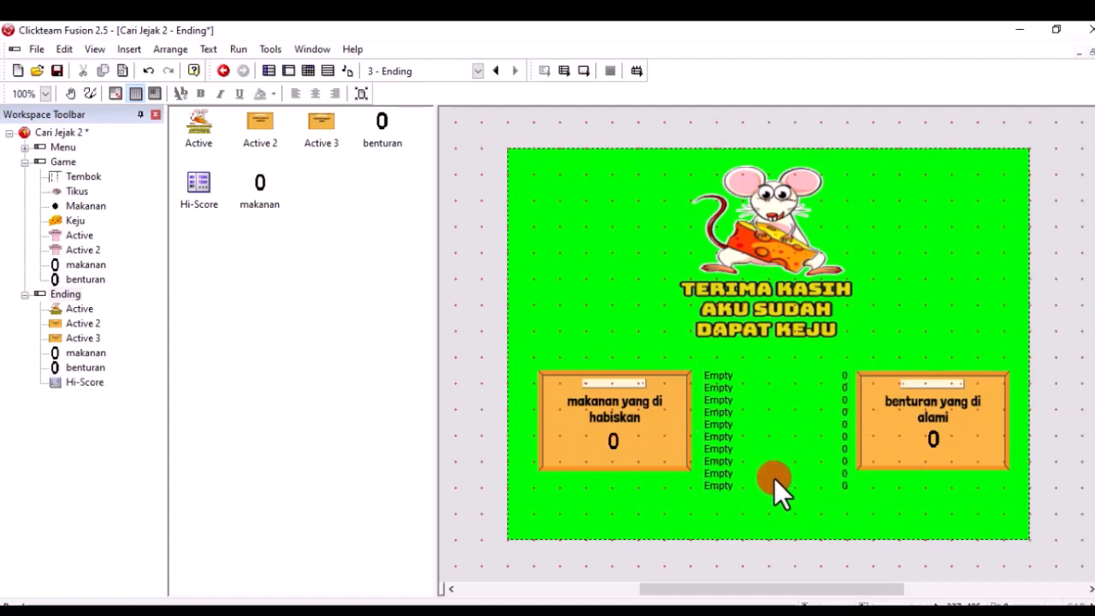
click(724, 461)
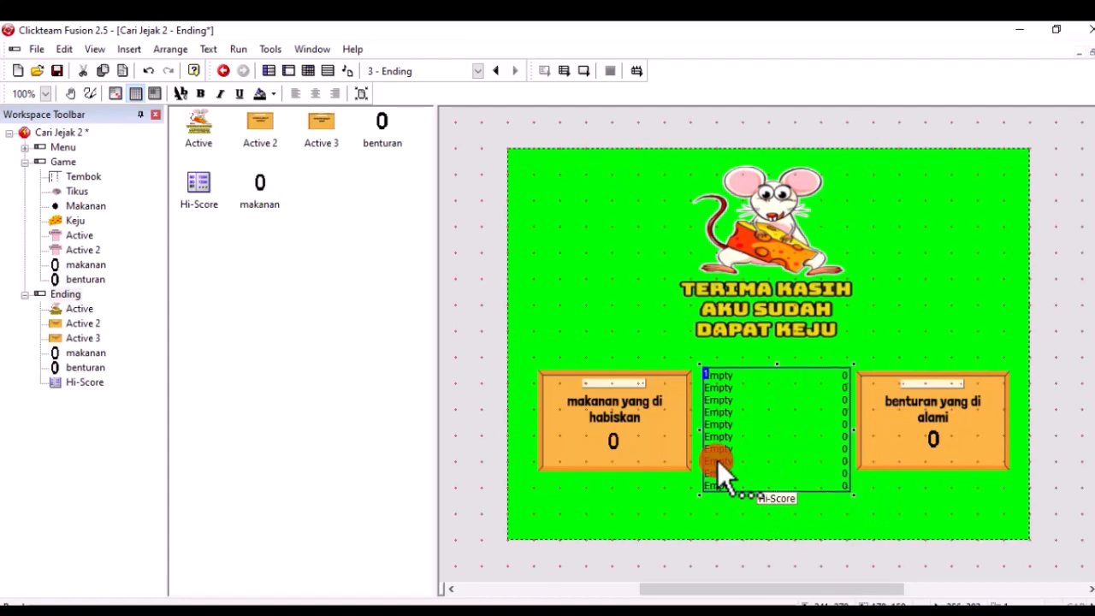
click(727, 464)
drag(776, 495, 775, 471)
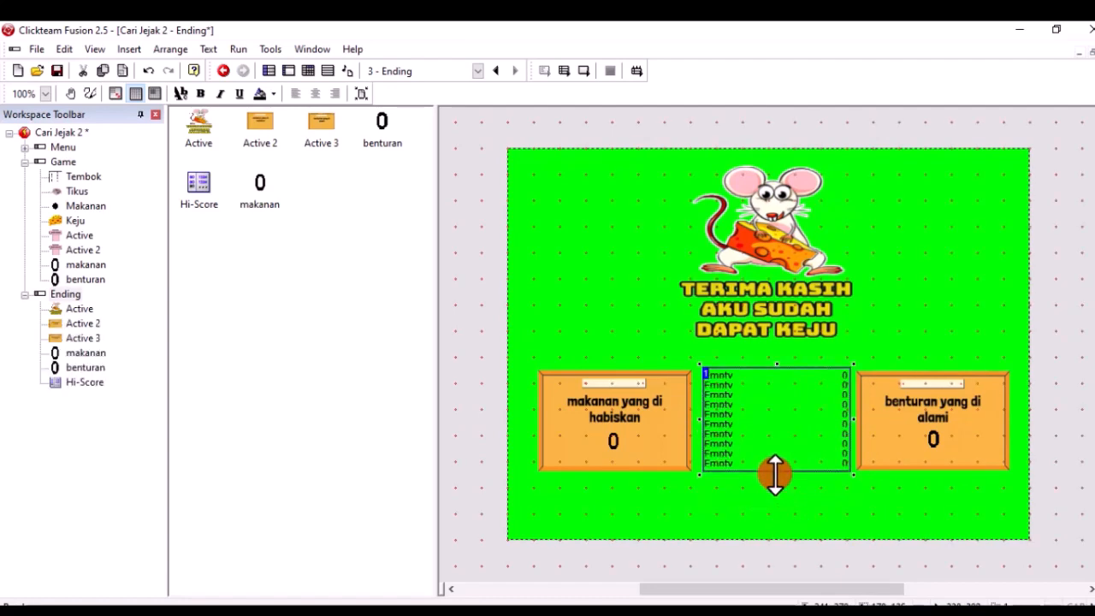
- Set the number of scores in the Hi-Score object's settings to 5
right_click(719, 420)
click(766, 409)
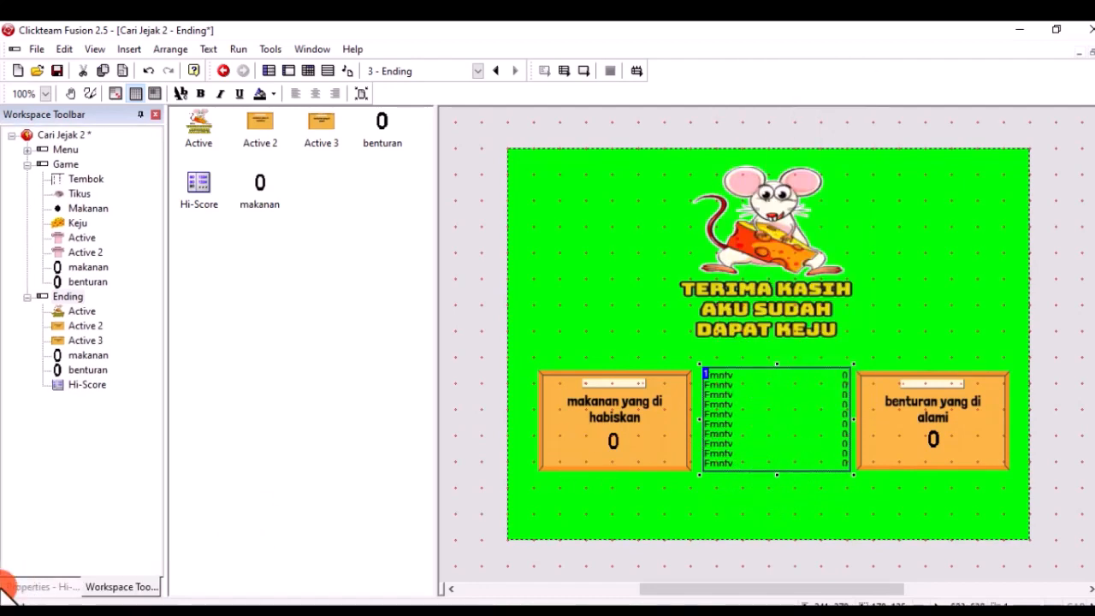
click(25, 586)
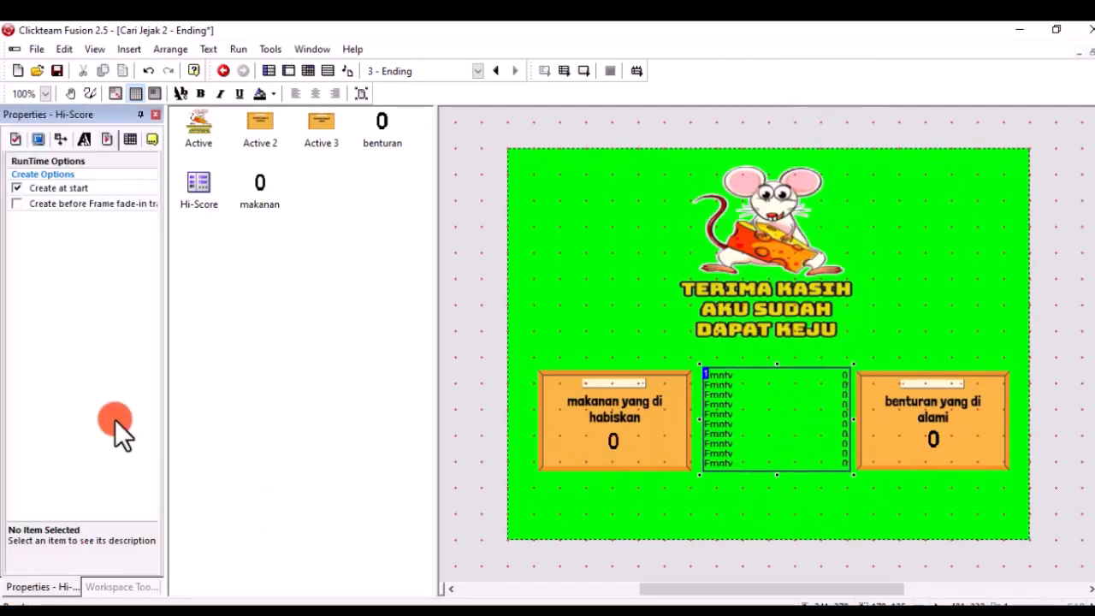
click(26, 141)
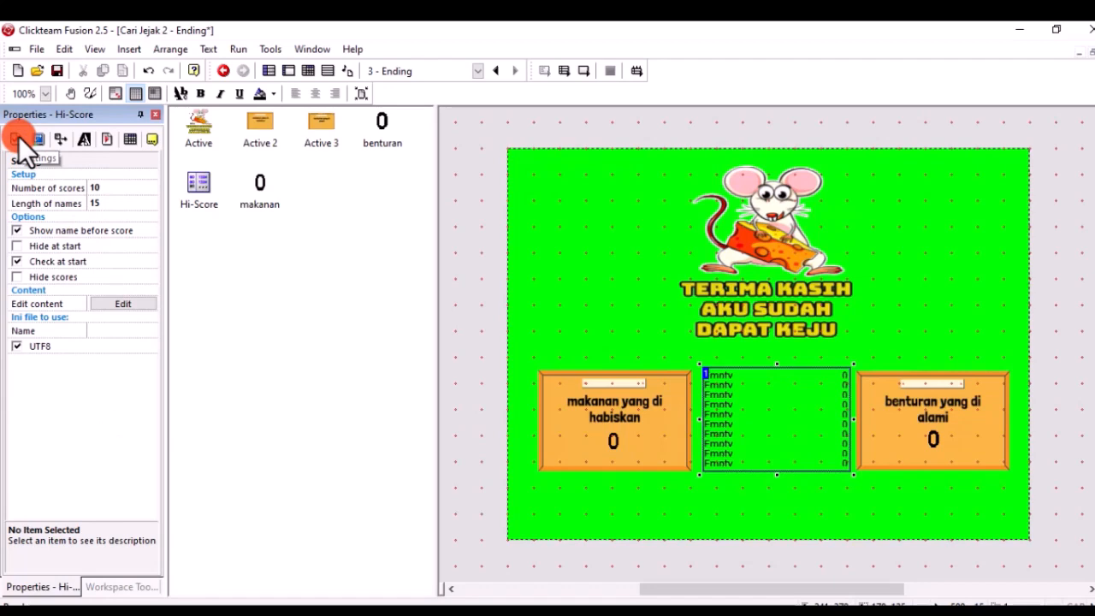
click(107, 188)
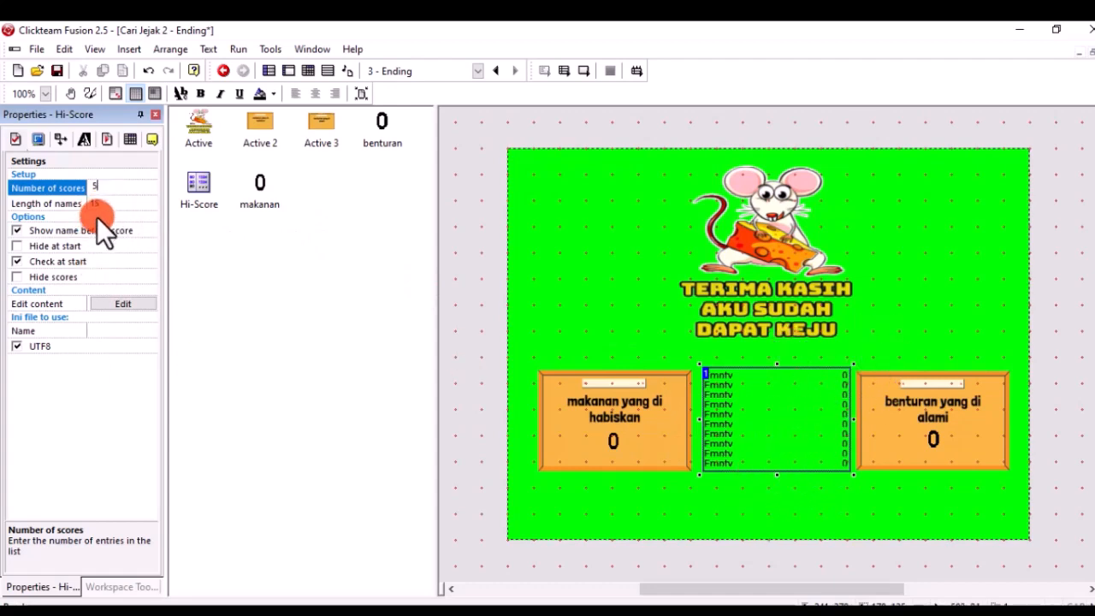
click(934, 343)
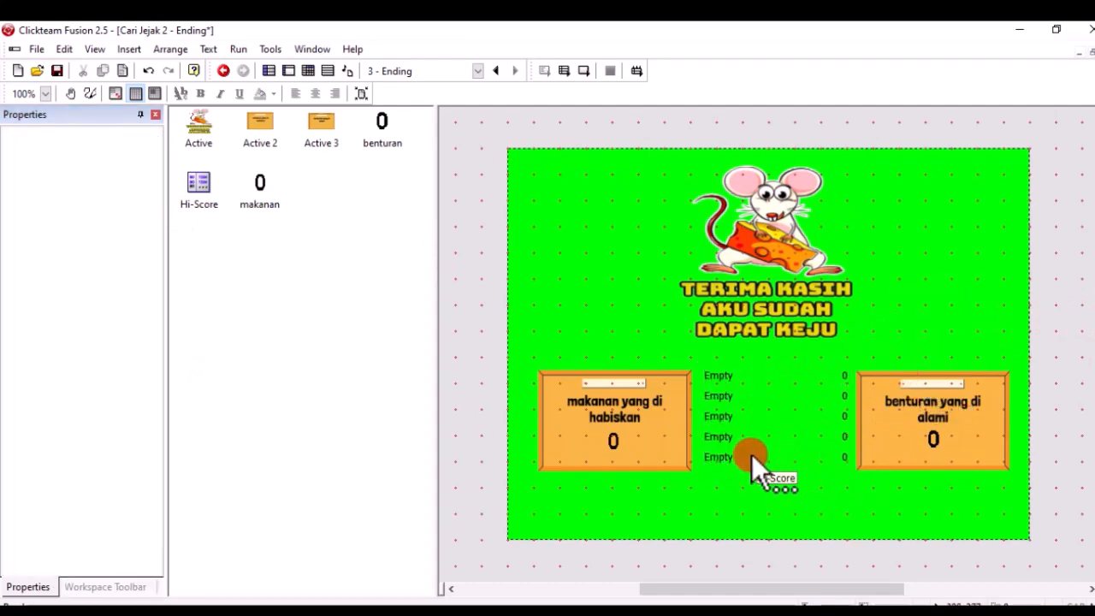
- Run the whole application and play through to the Ending screen to check the Hi-Score list and both counters, then close it
click(938, 438)
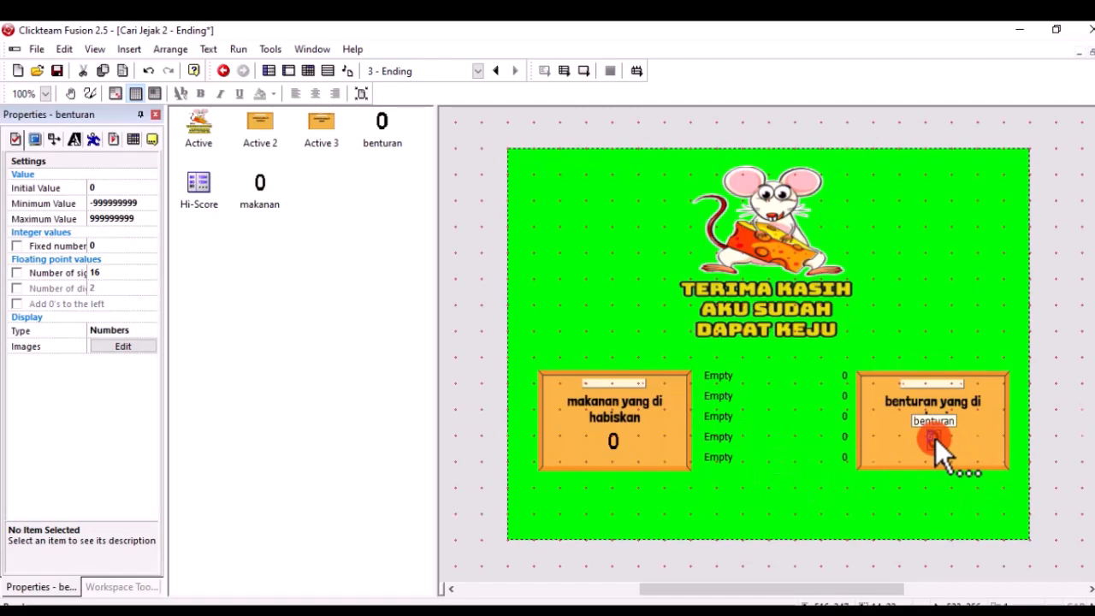
click(565, 71)
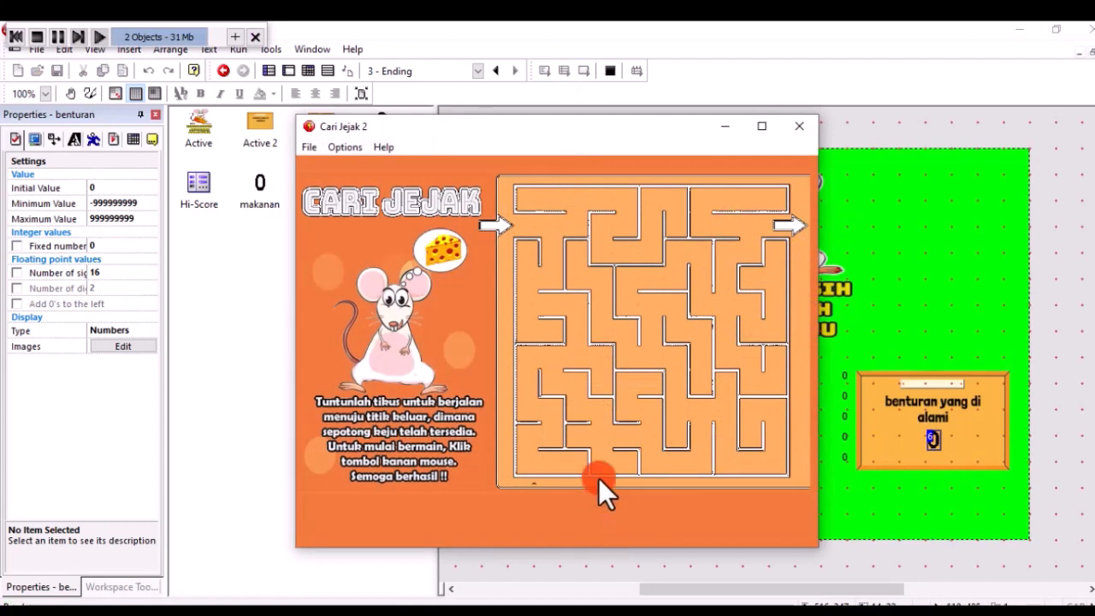
click(650, 514)
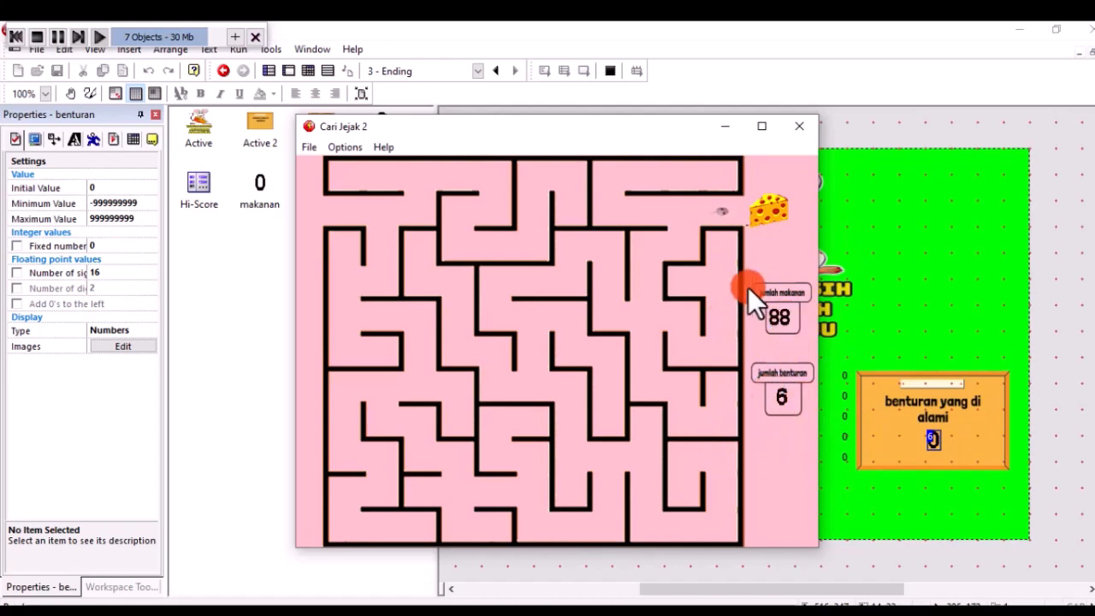
key(Right)
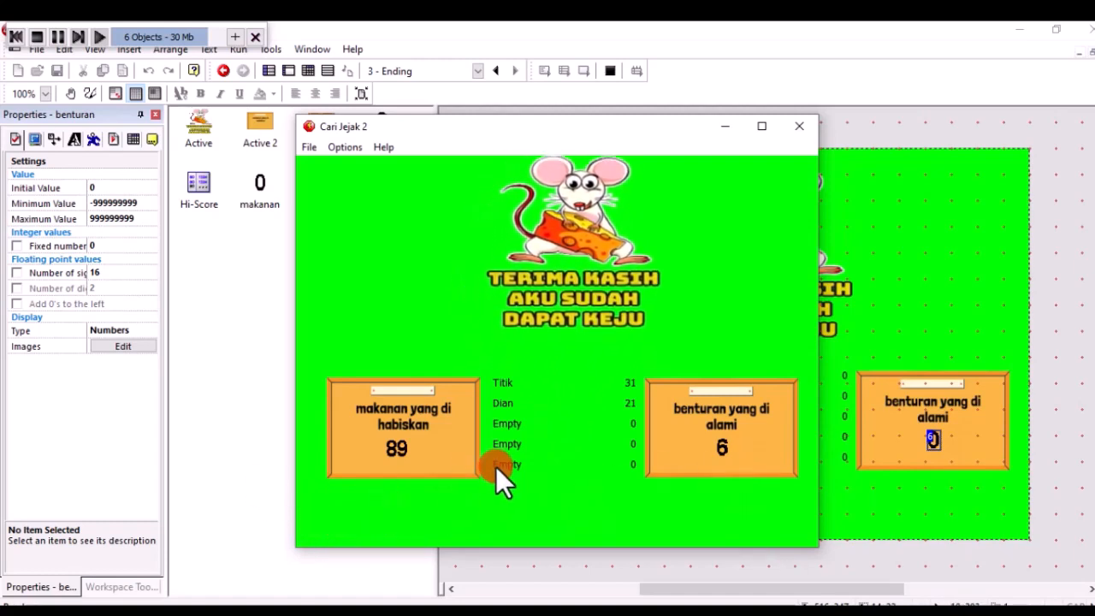
click(799, 126)
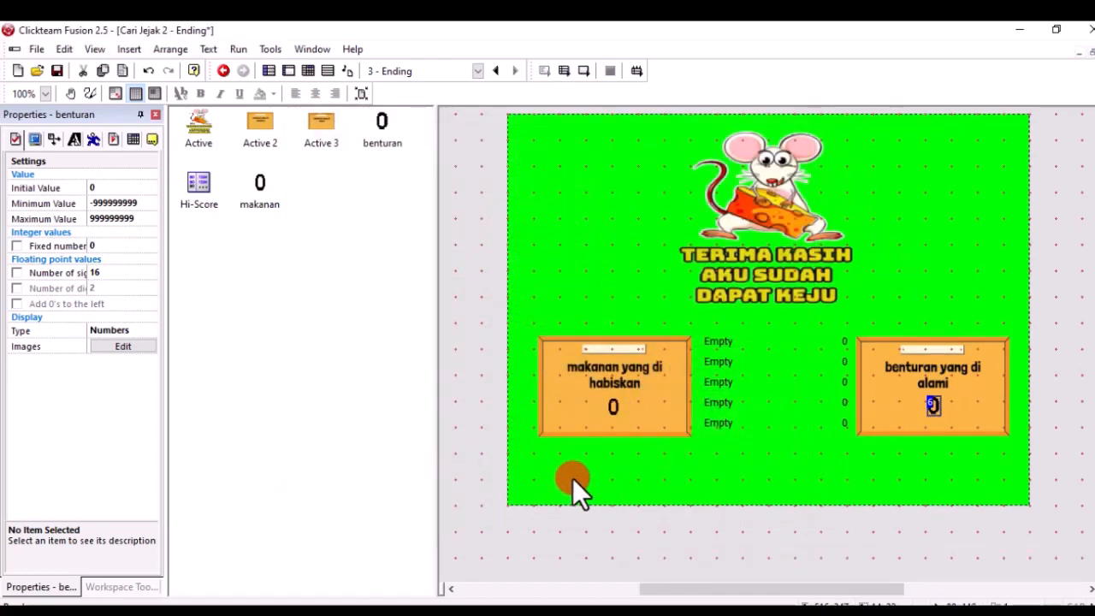
- Insert a new Active object into the Ending frame below the "makanan yang di habiskan" panel
right_click(573, 474)
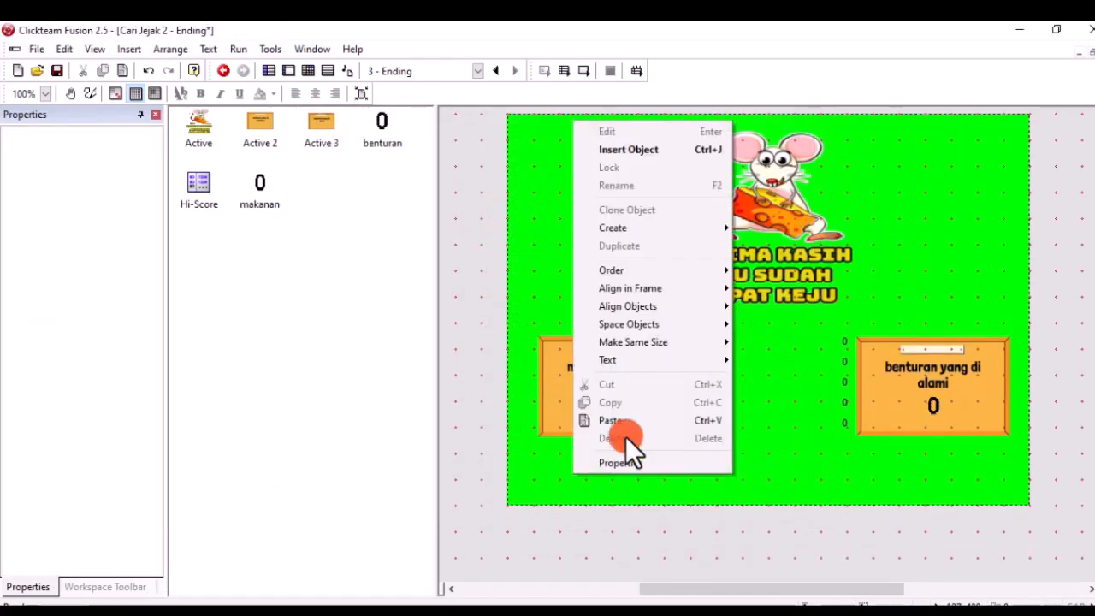
click(640, 151)
click(522, 243)
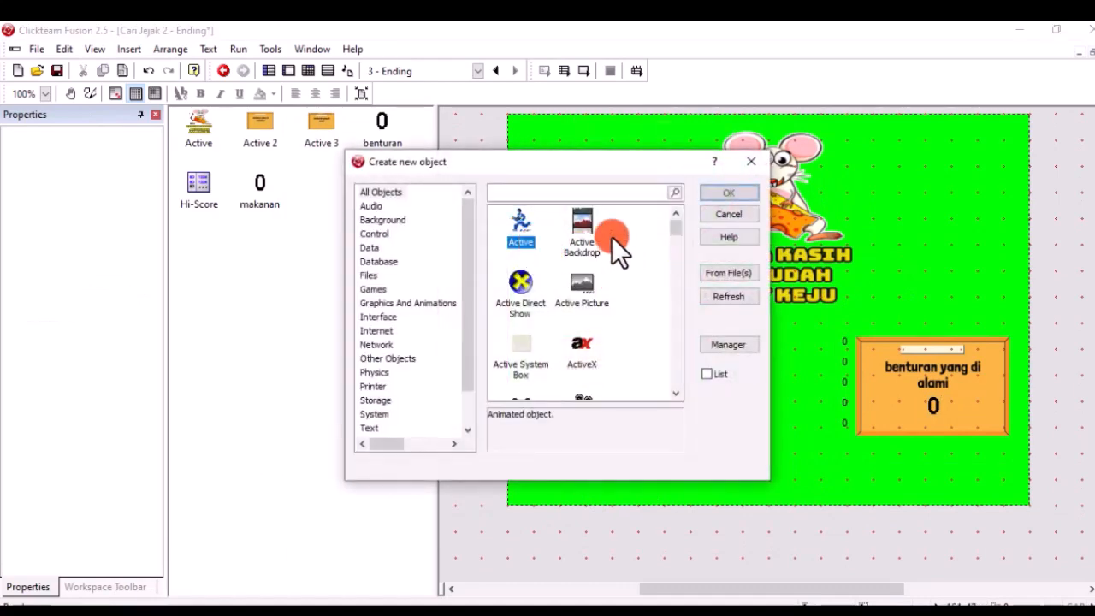
click(713, 194)
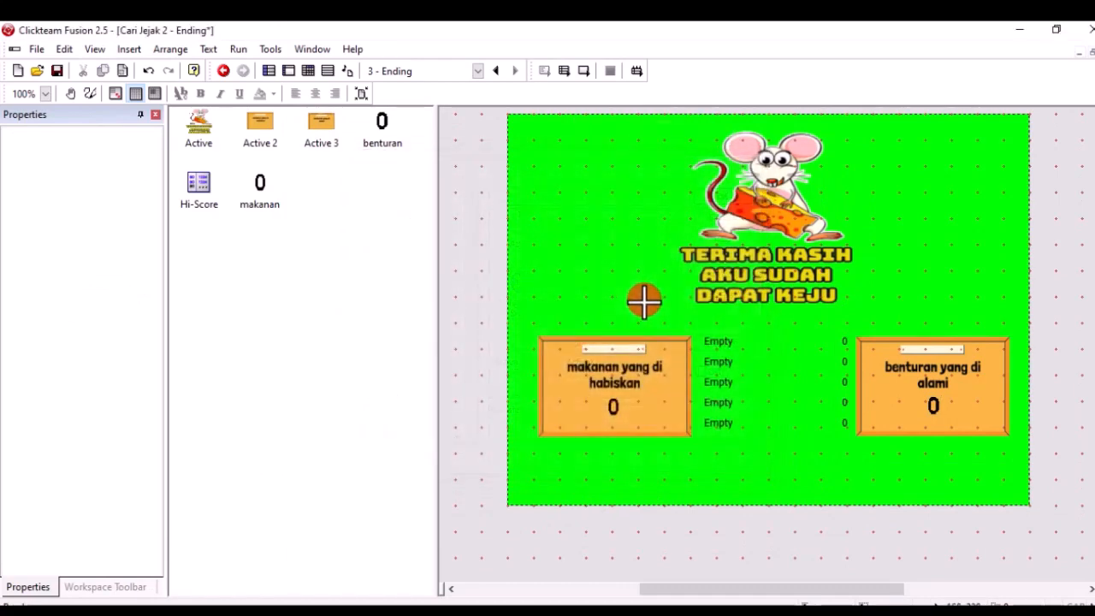
click(560, 478)
- Replace the new Active object's image with Ulangi.png and move the object into the frame's lower-left corner
double_click(561, 477)
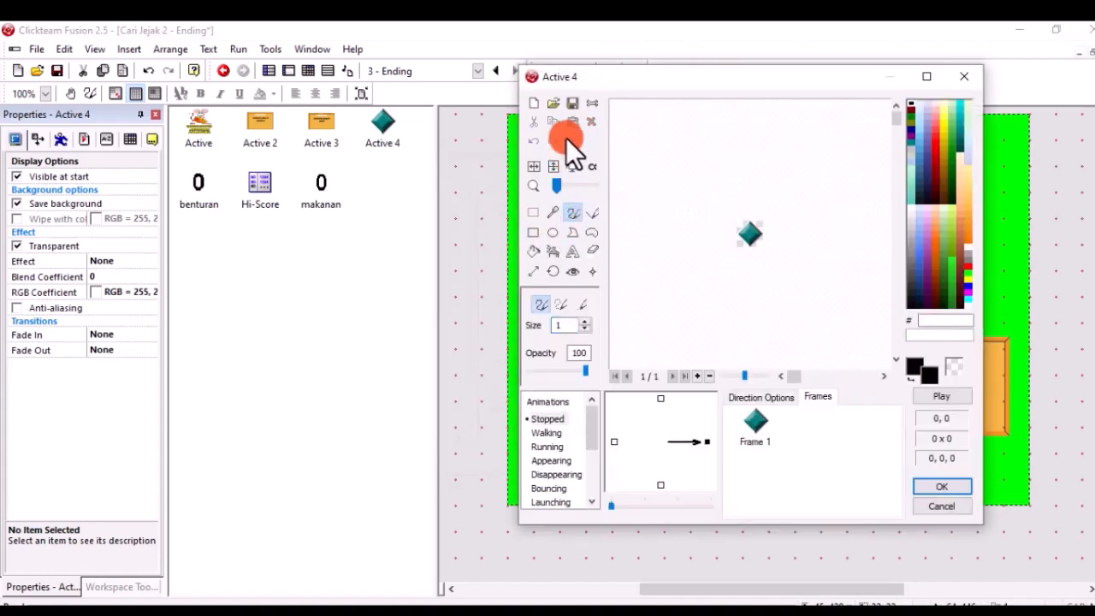
click(532, 104)
click(552, 104)
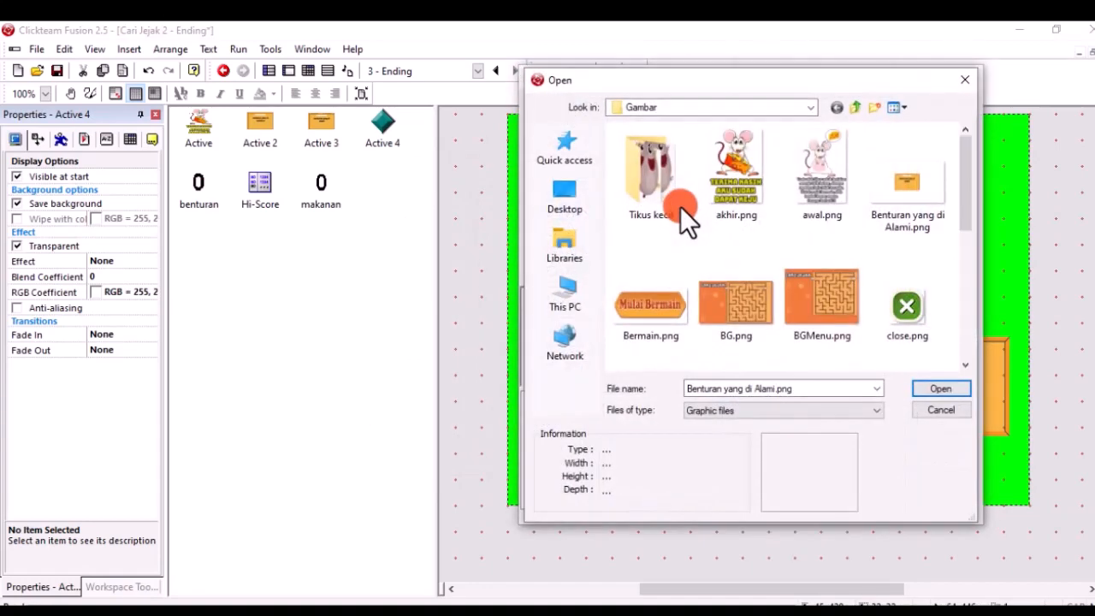
scroll(824, 280, down, 5)
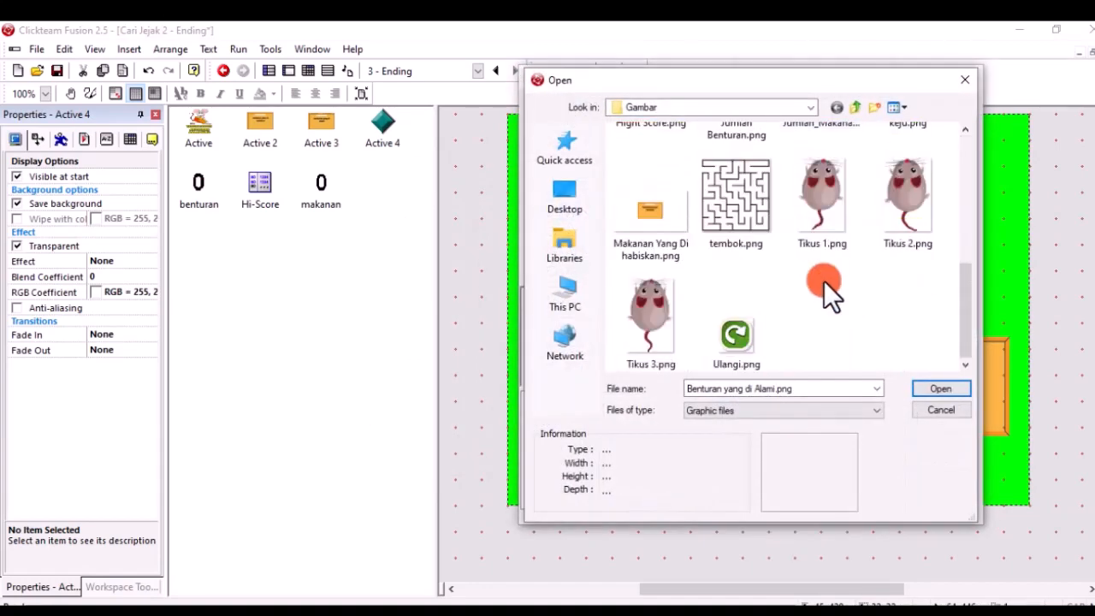
click(728, 339)
click(940, 390)
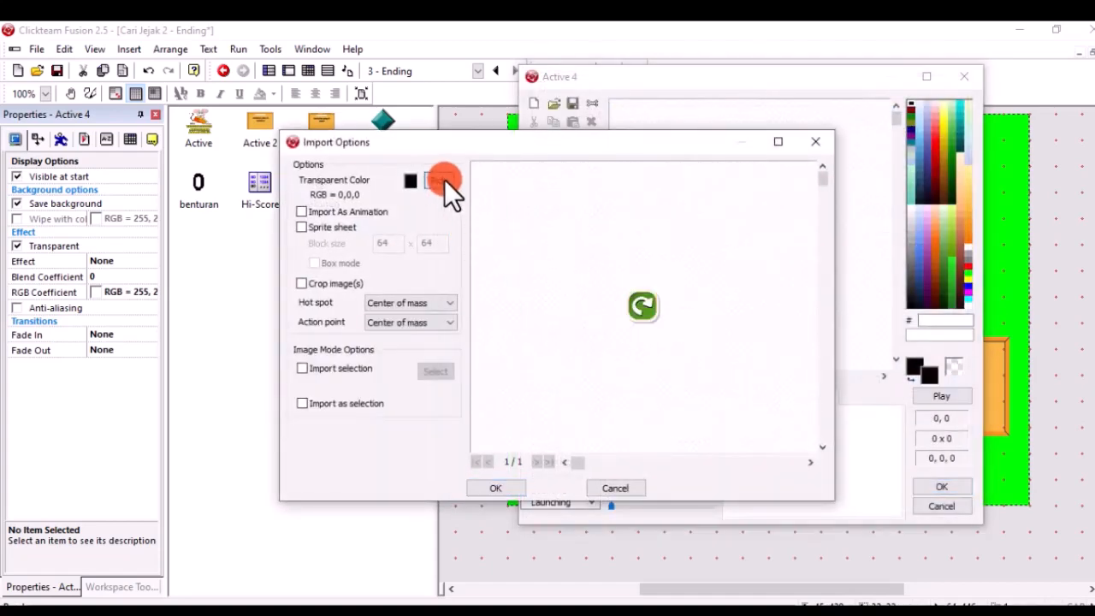
click(444, 179)
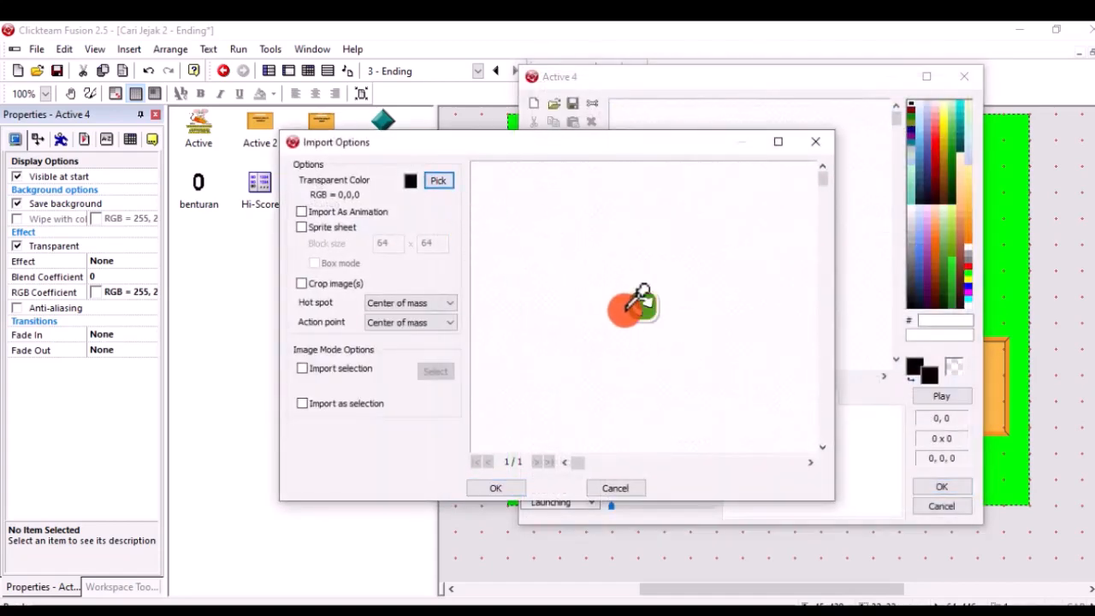
click(508, 487)
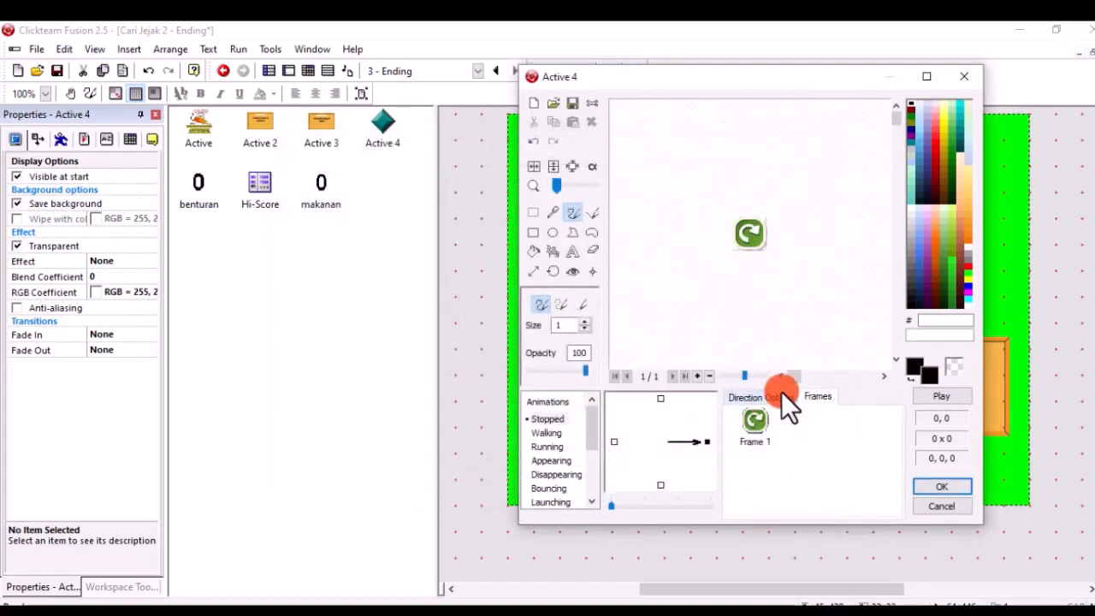
click(929, 489)
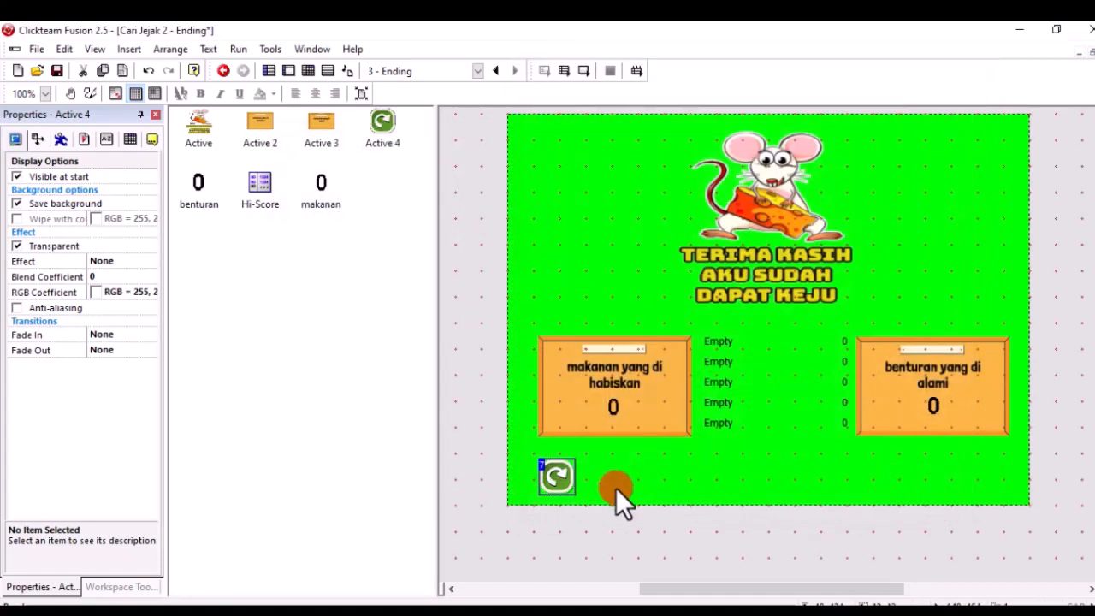
drag(559, 478, 538, 483)
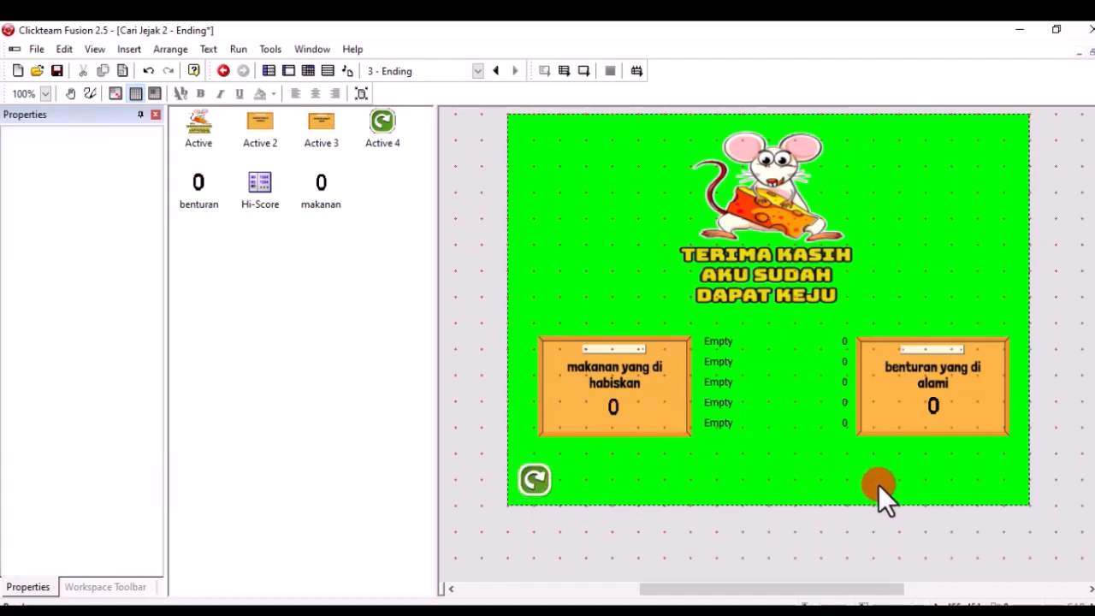
- Insert another Active object into the Ending frame below the "benturan yang di alami" panel
right_click(878, 480)
click(931, 154)
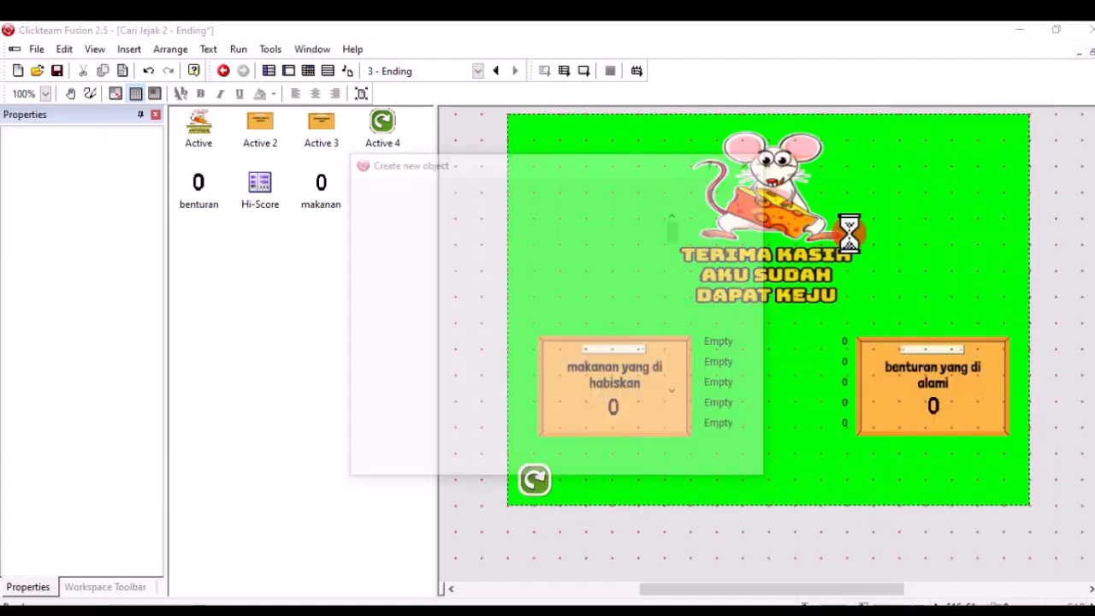
scroll(616, 291, down, 1)
scroll(615, 295, up, 1)
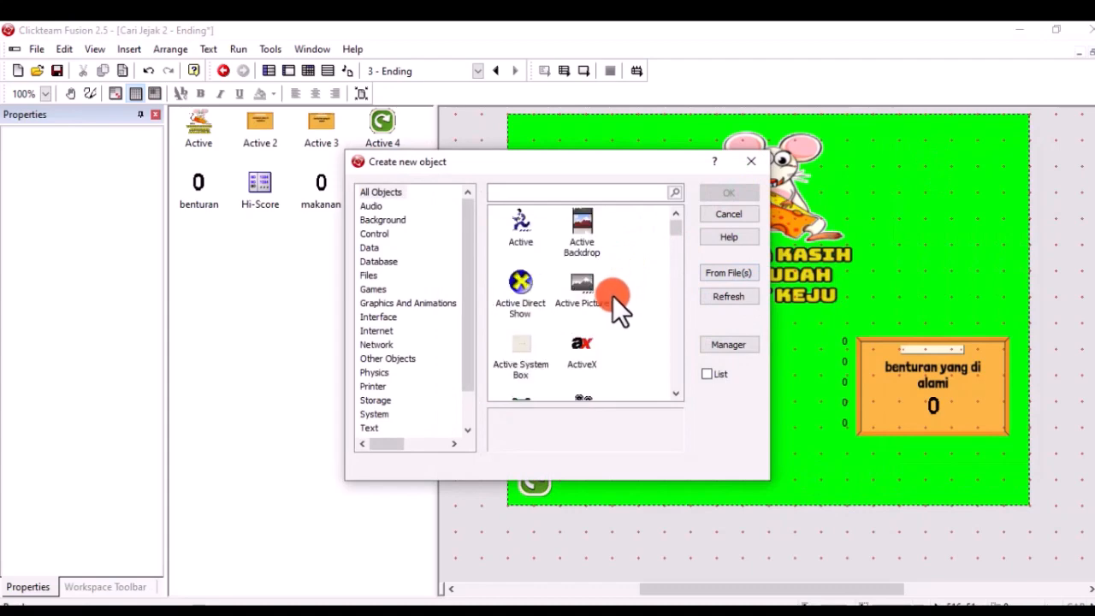
click(524, 231)
click(742, 192)
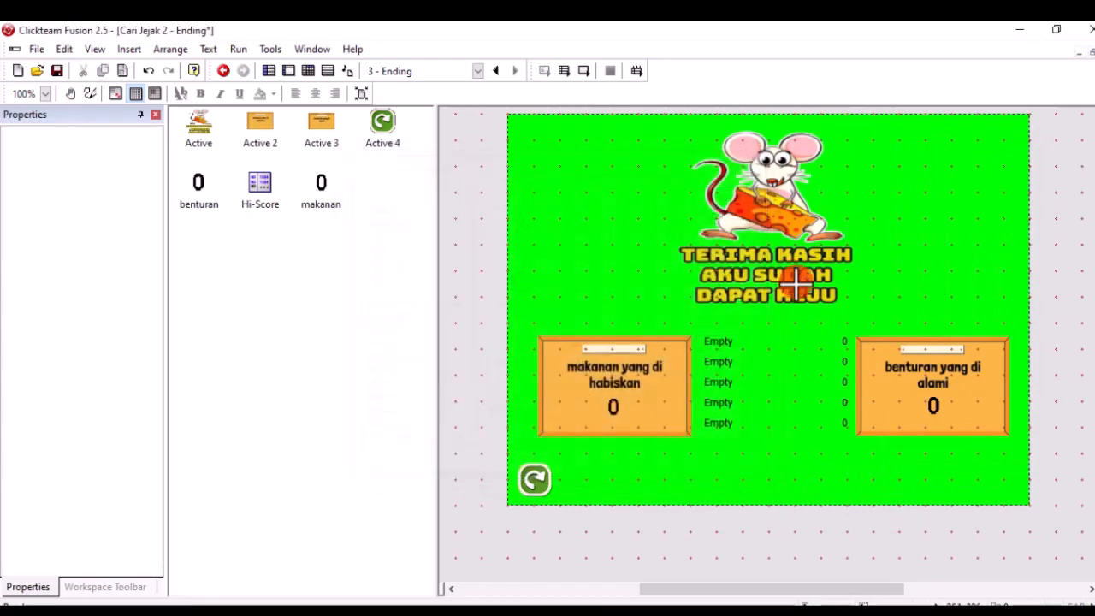
click(877, 468)
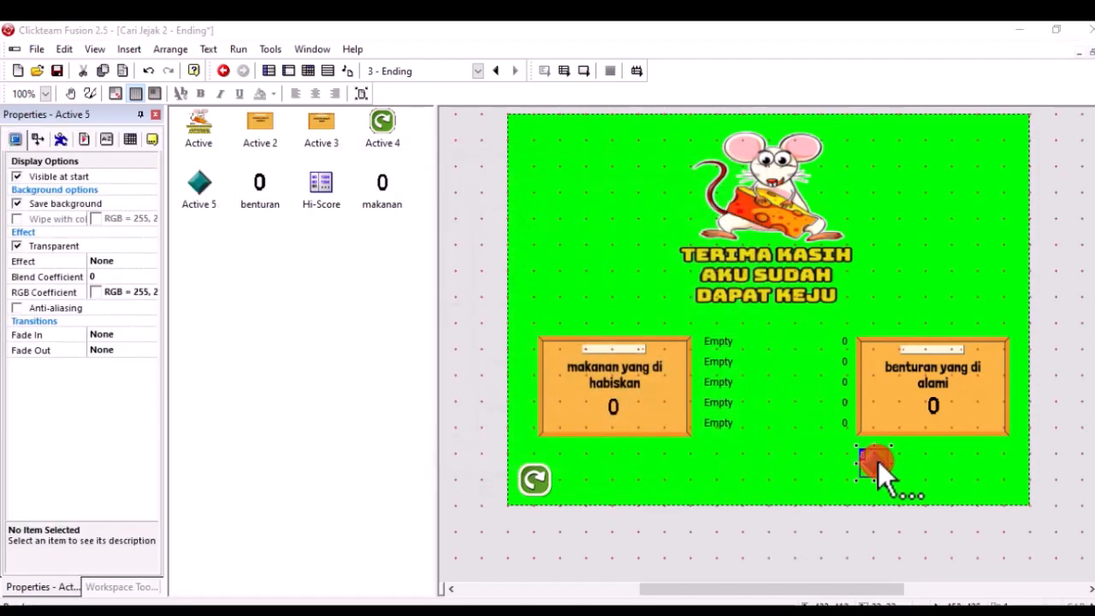
- Replace this Active object's image with close.png and move the object into the frame's lower-right corner
double_click(878, 461)
click(552, 104)
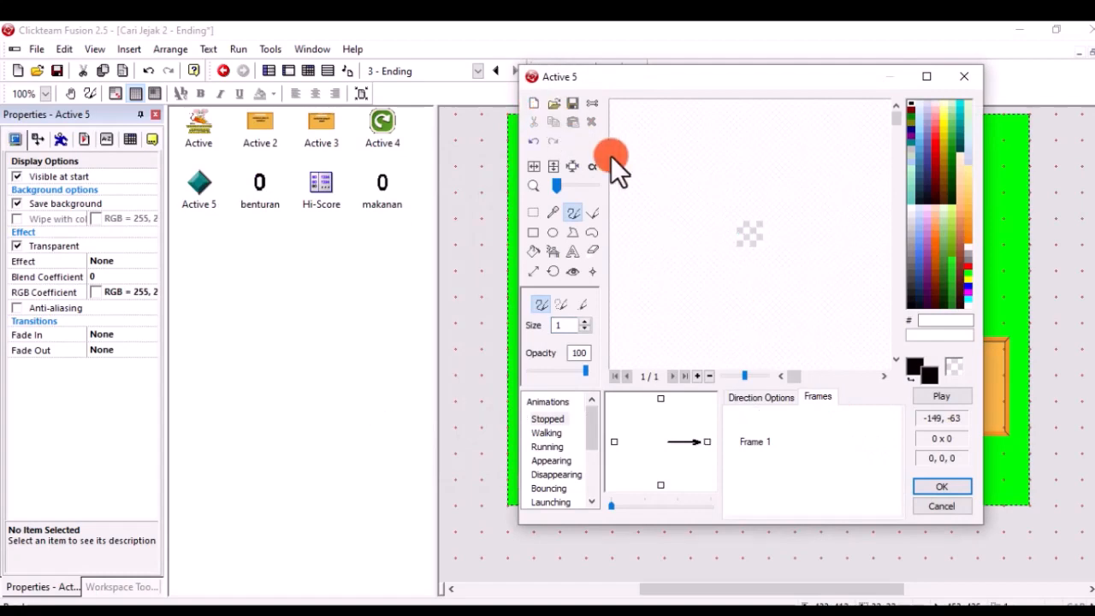
click(907, 308)
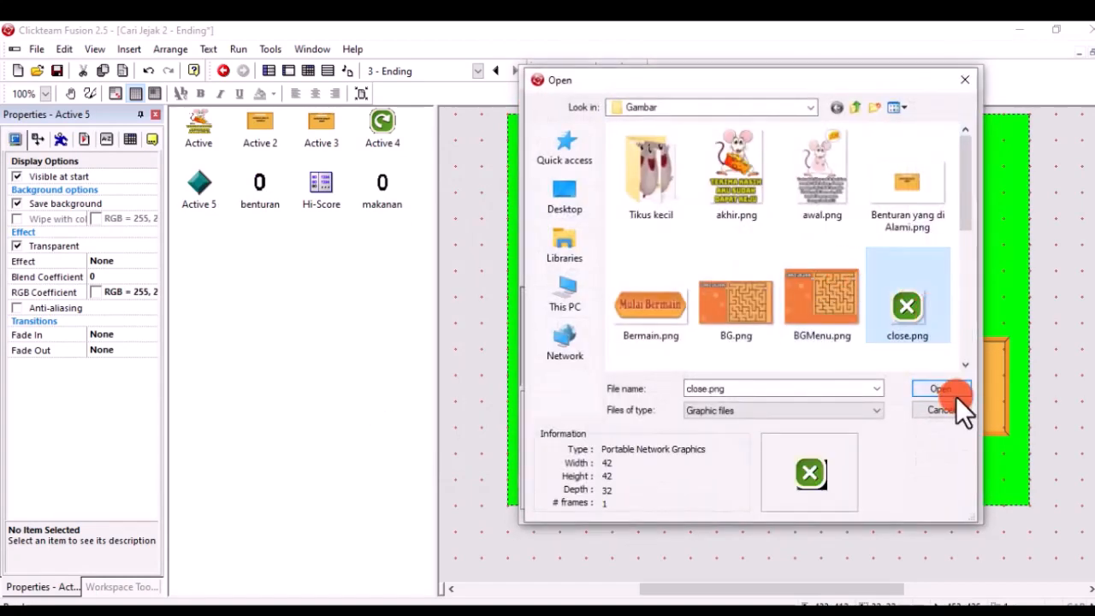
click(948, 390)
click(438, 183)
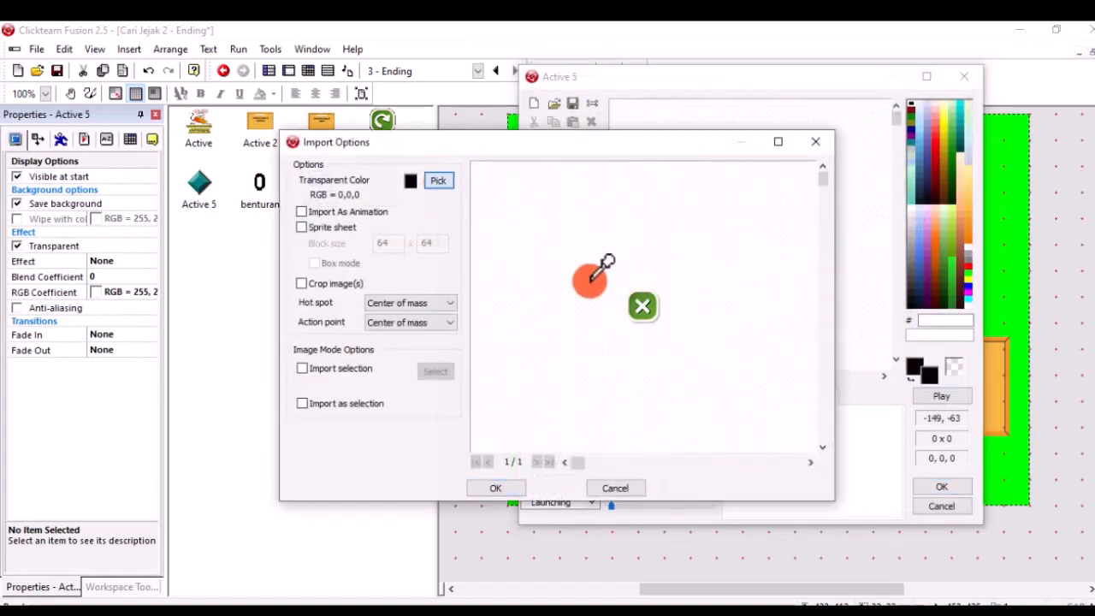
click(495, 487)
click(939, 486)
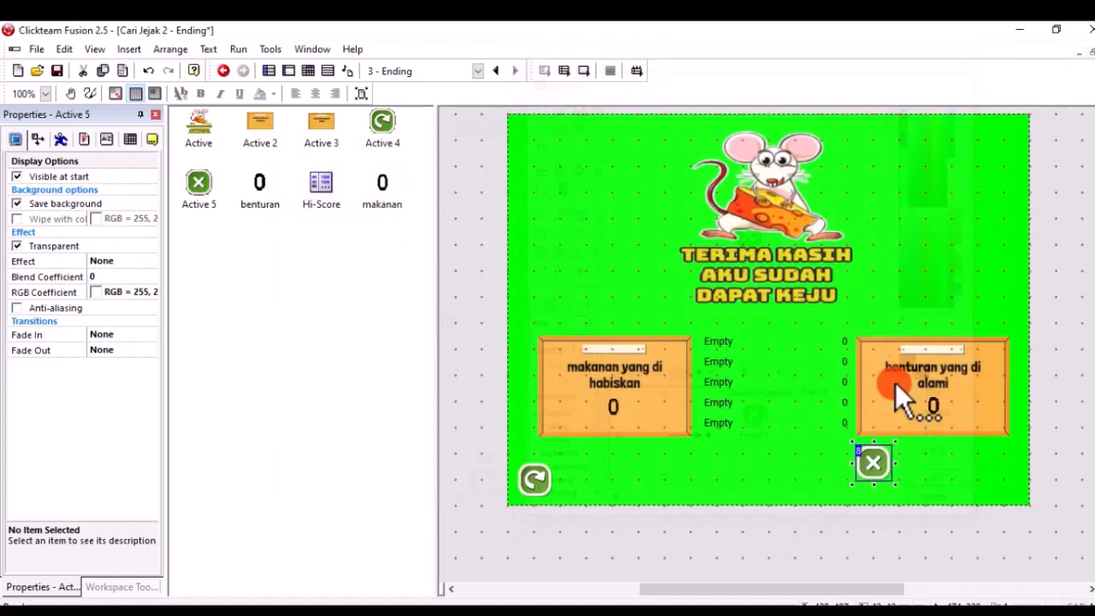
drag(972, 482, 1001, 481)
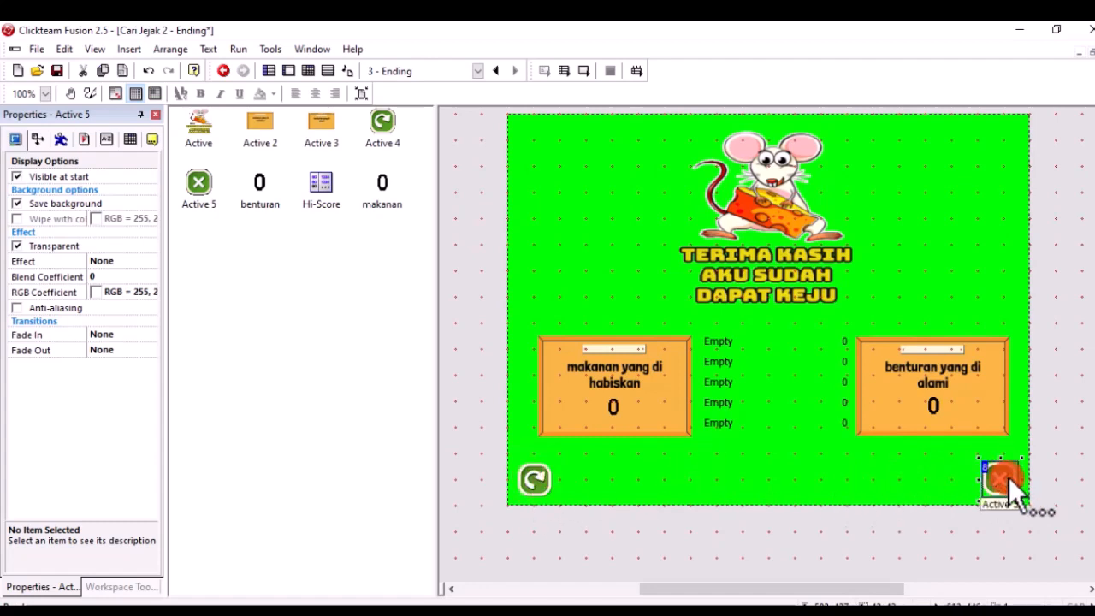
- Add an event to the Ending frame that triggers when the user single-clicks the restart object with the left button
click(309, 72)
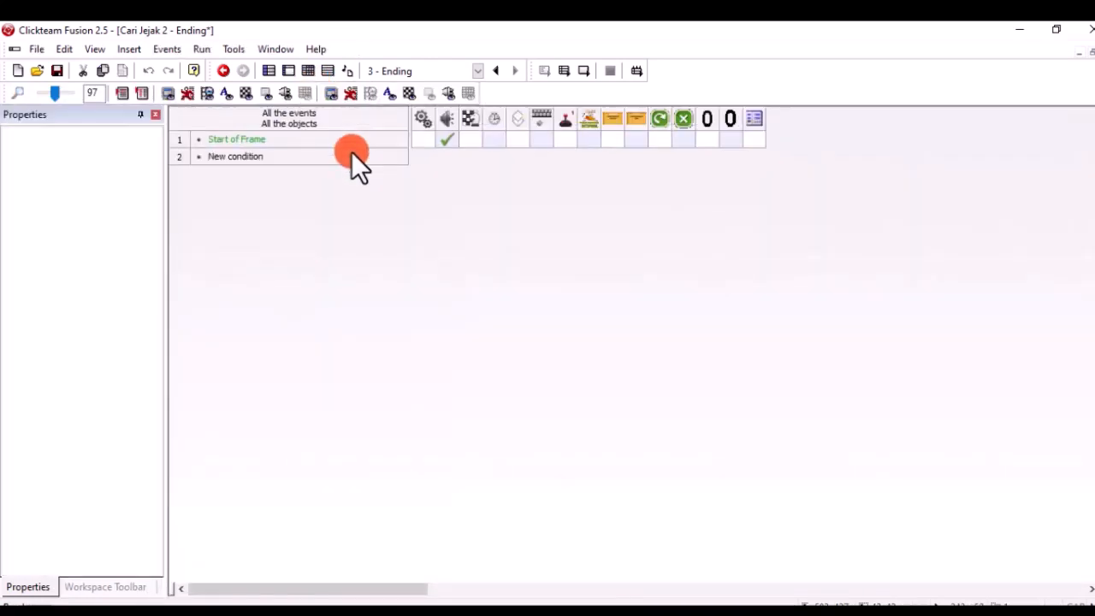
click(241, 156)
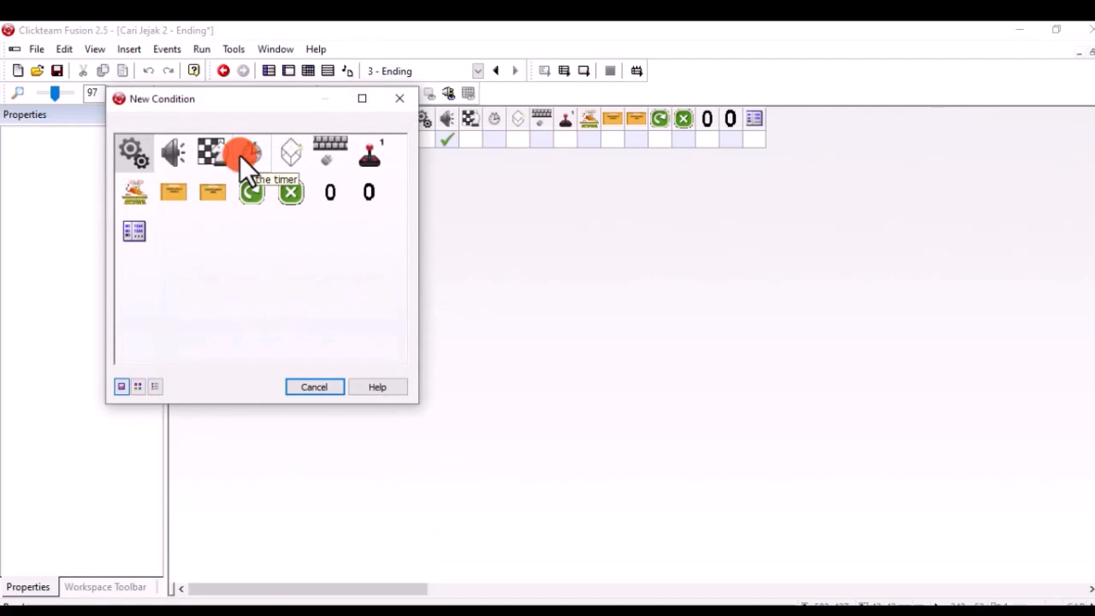
click(325, 157)
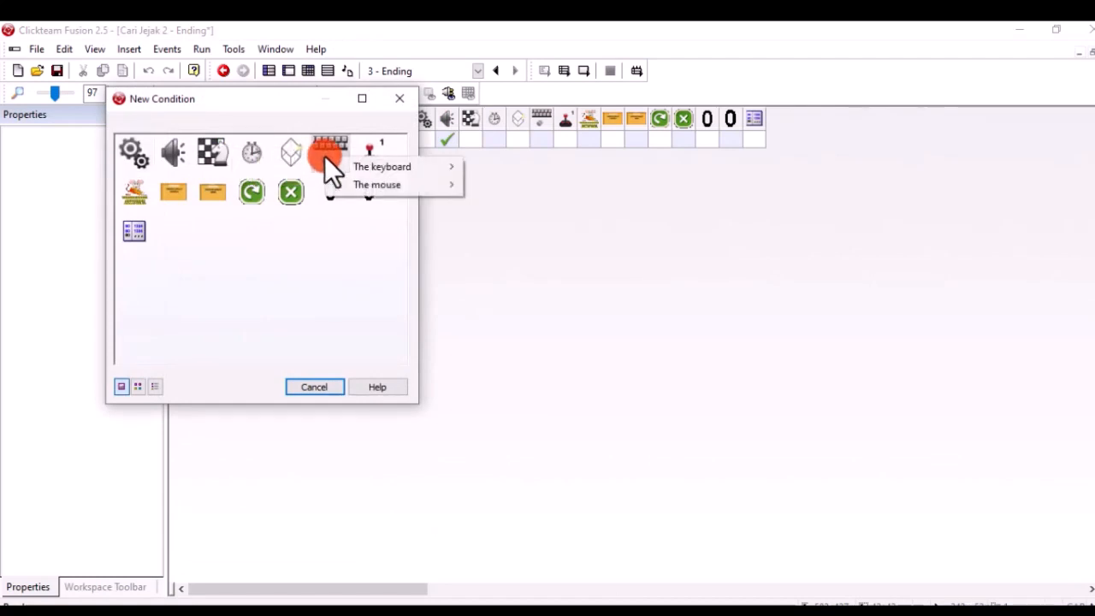
mouse_move(359, 167)
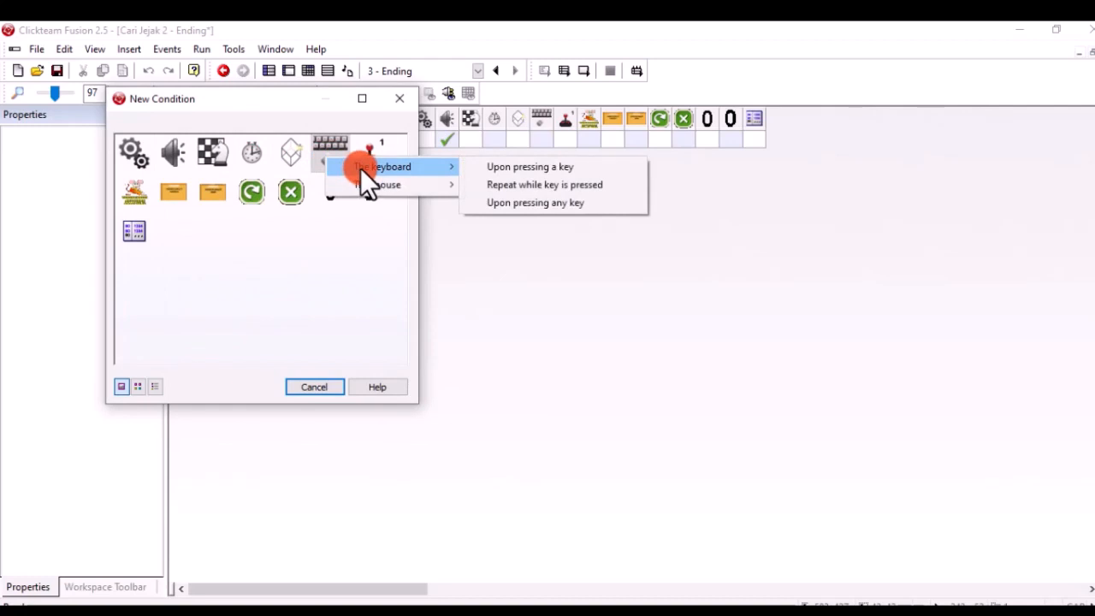
mouse_move(380, 184)
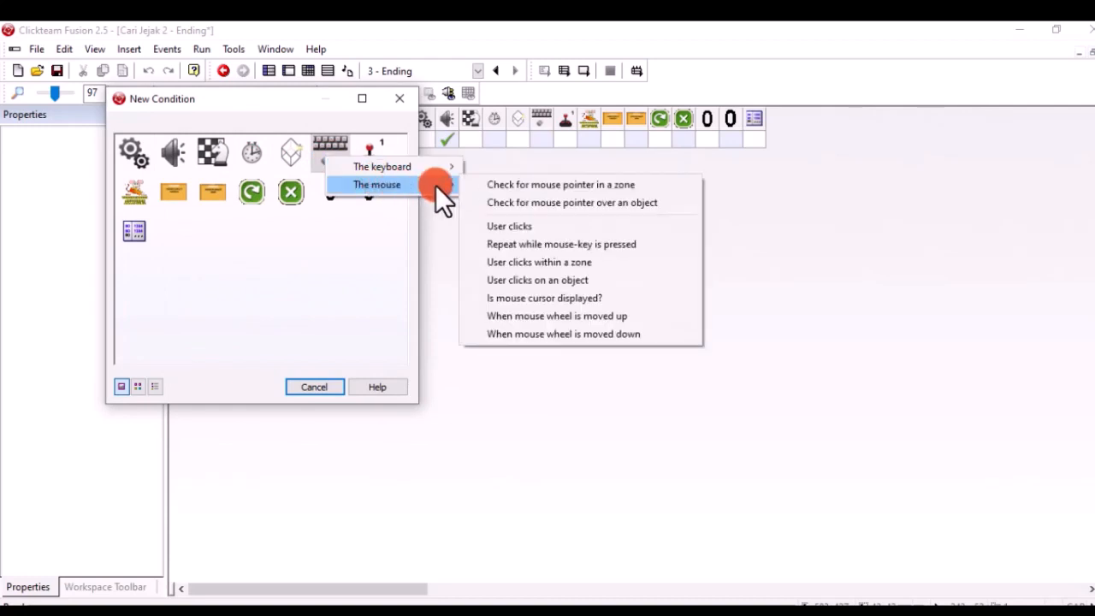
click(572, 280)
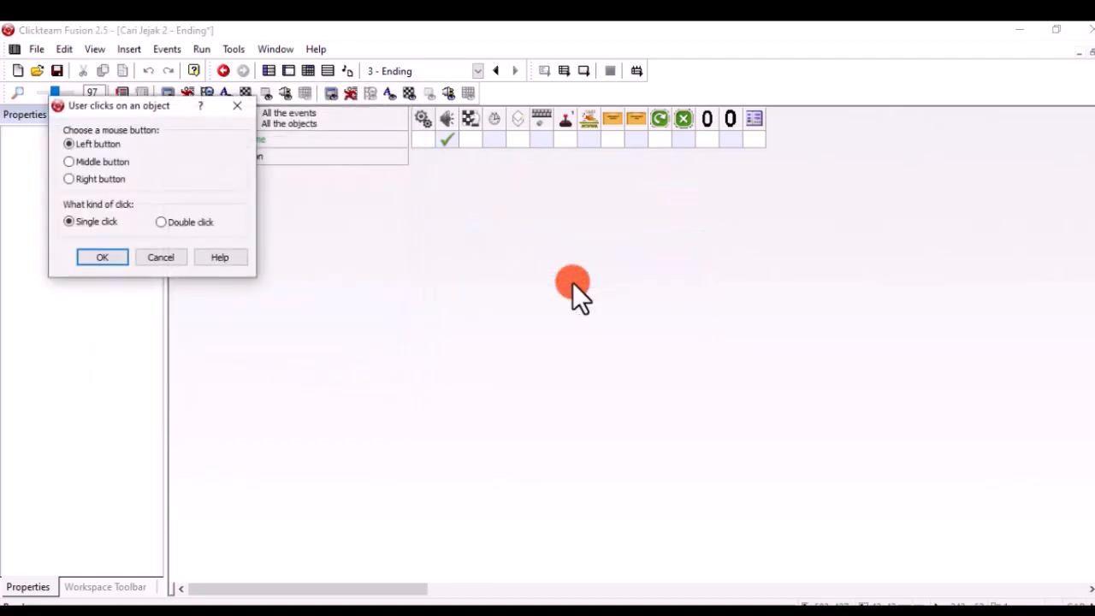
click(104, 257)
click(248, 152)
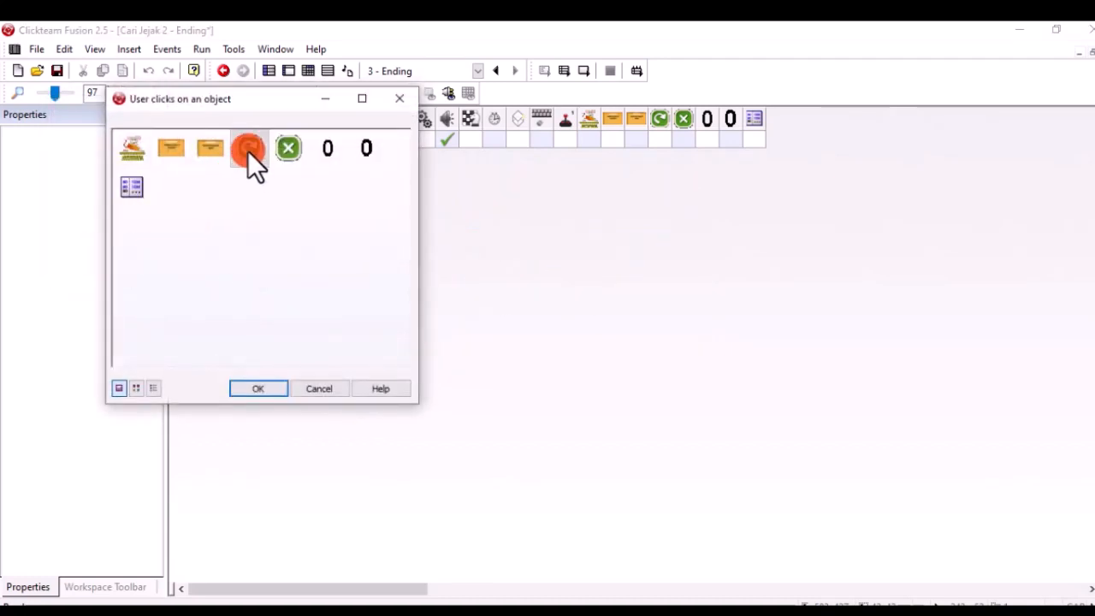
click(242, 389)
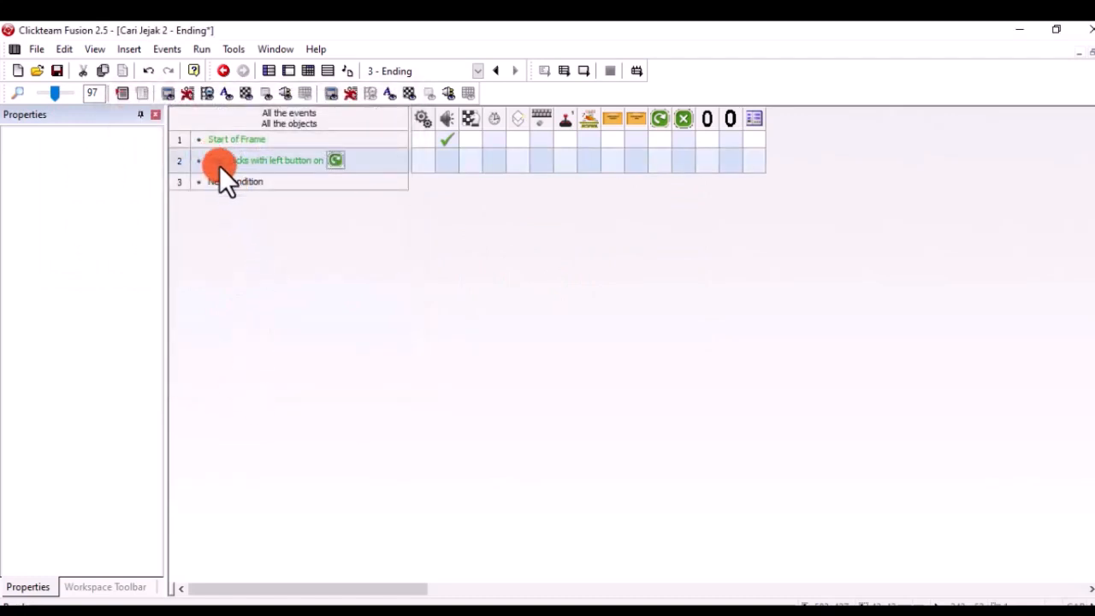
- Give the restart object's click event a Storyboard Controls action that jumps to Frame 2 - Game
click(337, 161)
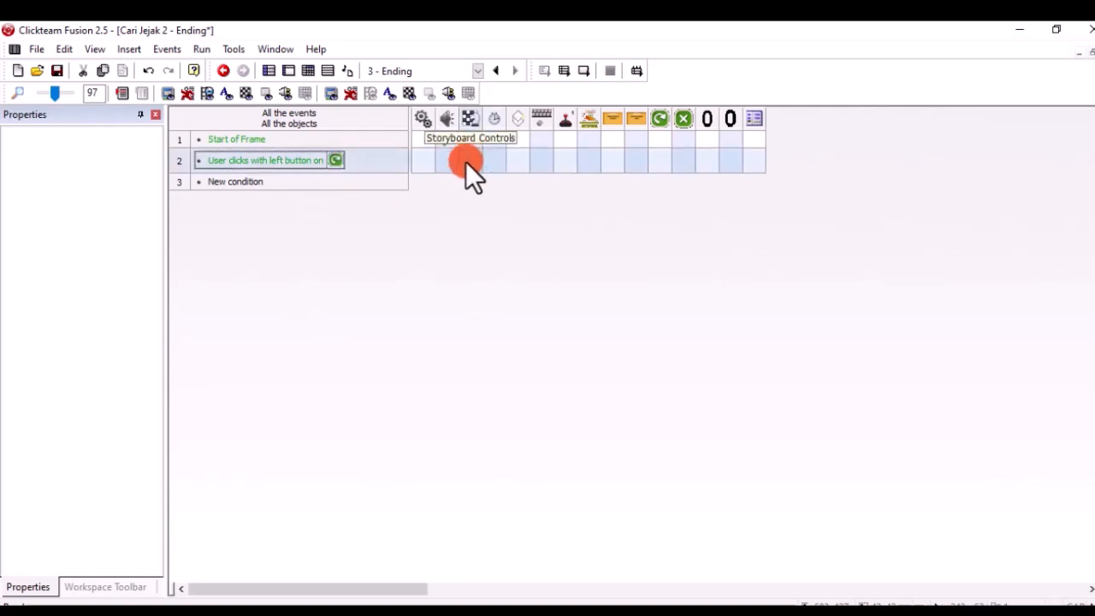
right_click(465, 162)
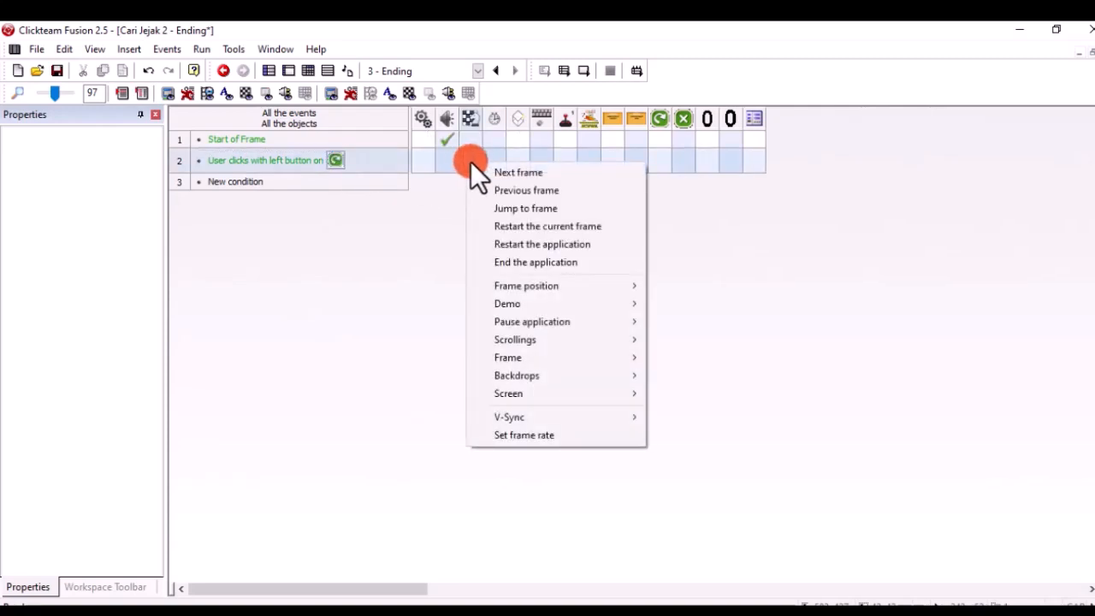
click(513, 208)
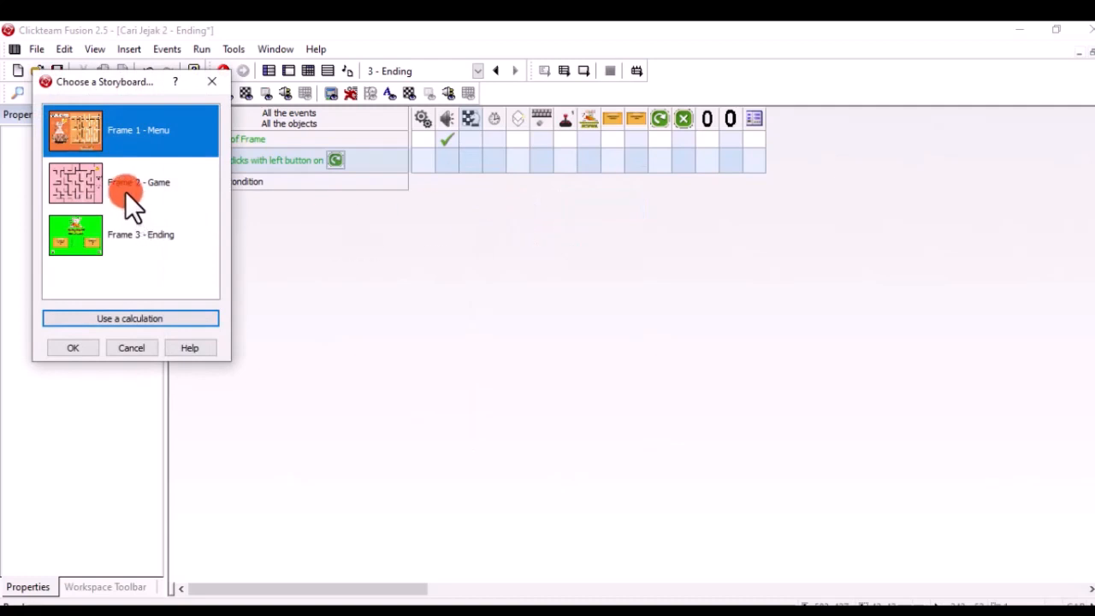
click(87, 186)
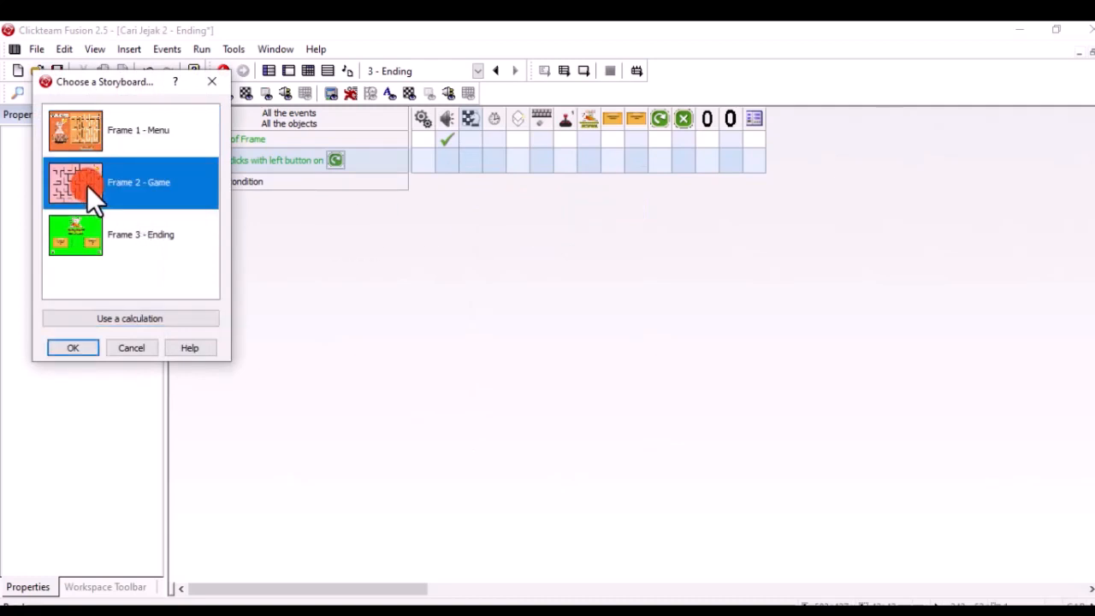
click(73, 348)
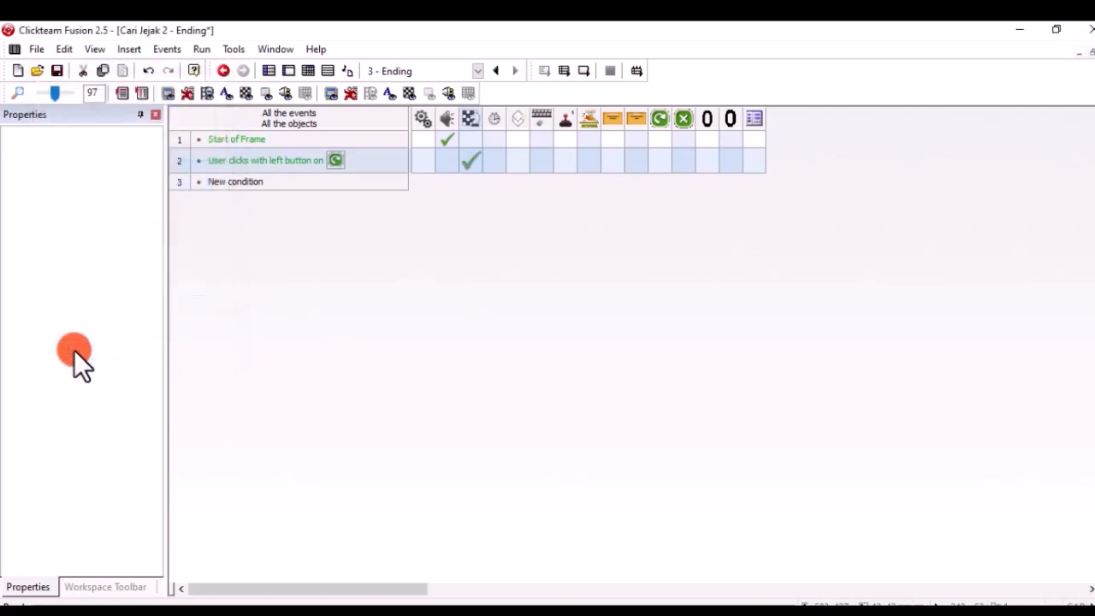
- Add an event to the Ending frame that ends the application when the user single-clicks the close object with the left button
click(227, 182)
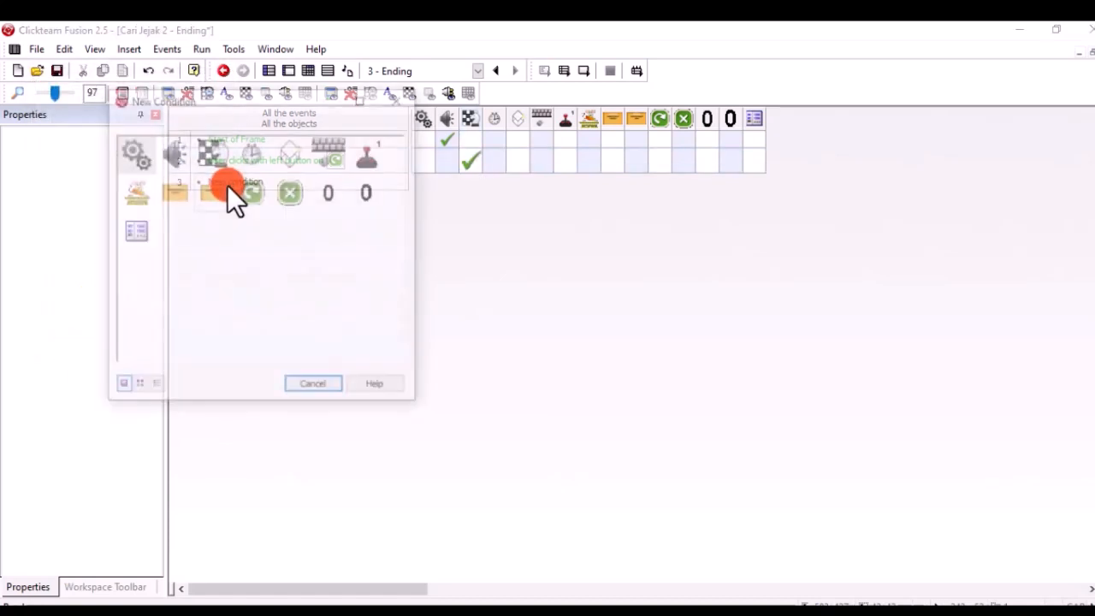
click(326, 156)
click(364, 182)
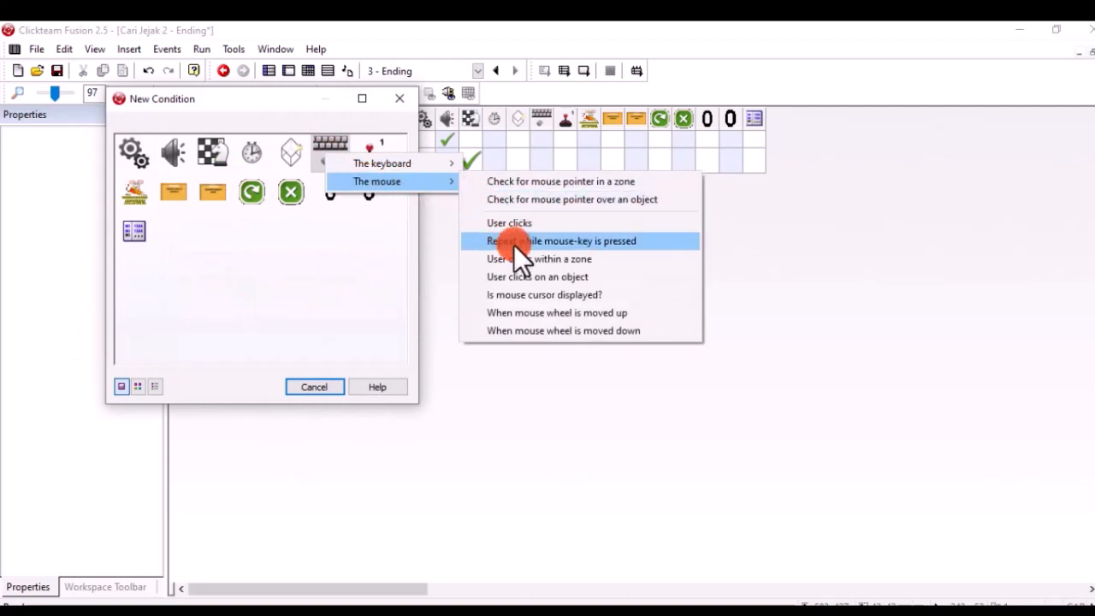
click(531, 276)
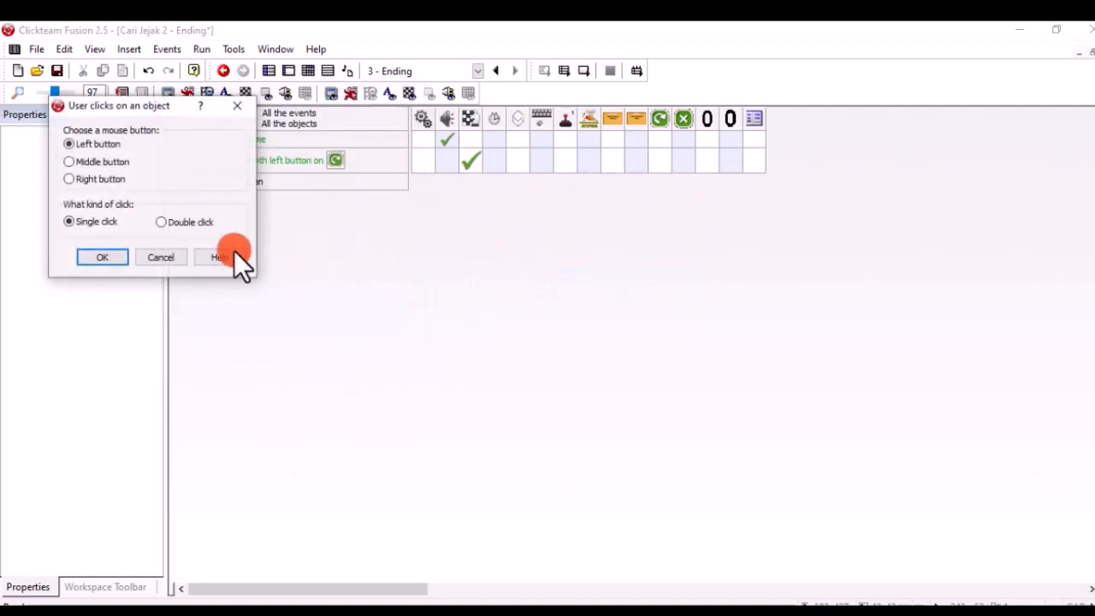
click(104, 256)
click(291, 152)
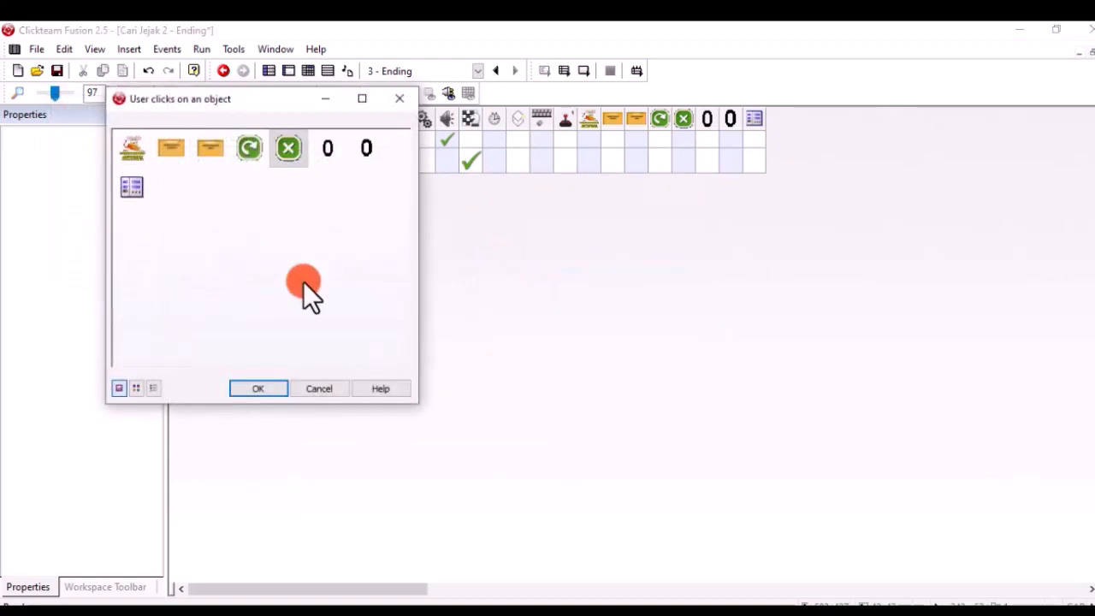
click(259, 388)
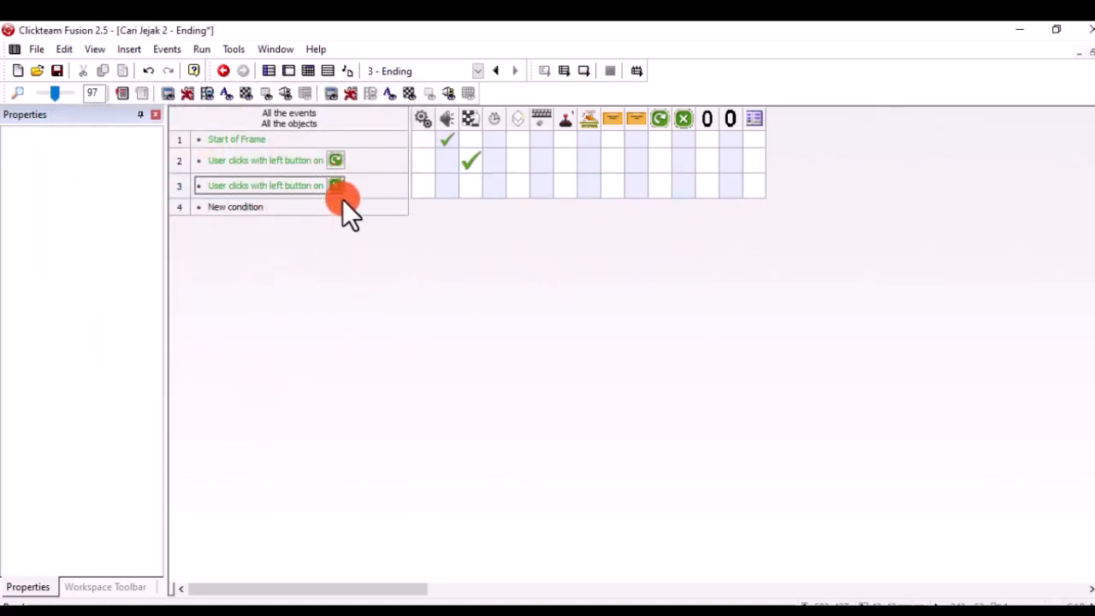
click(469, 183)
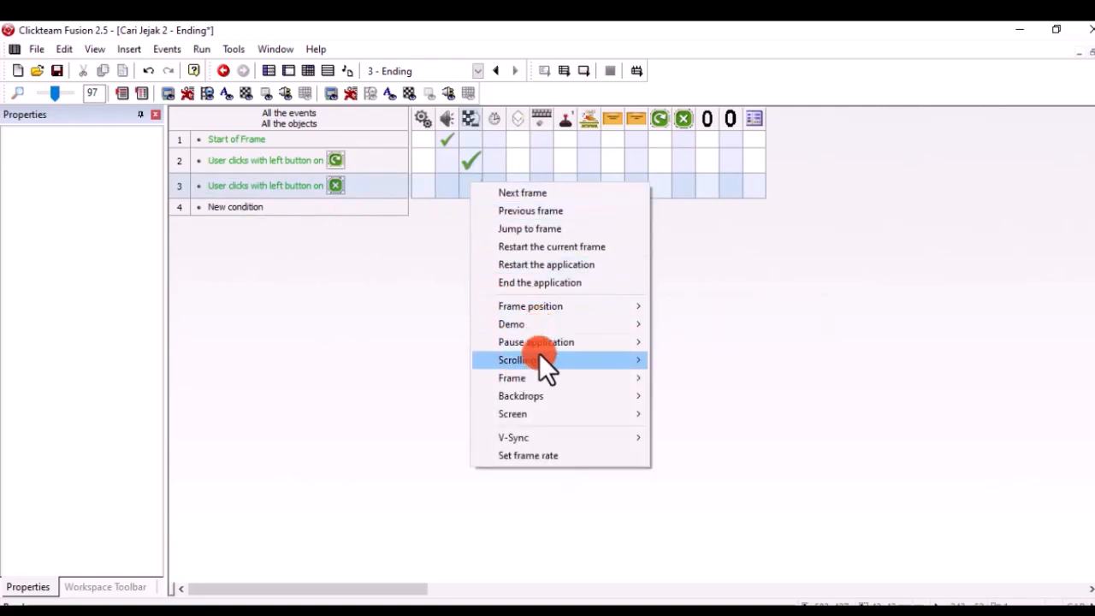
click(543, 283)
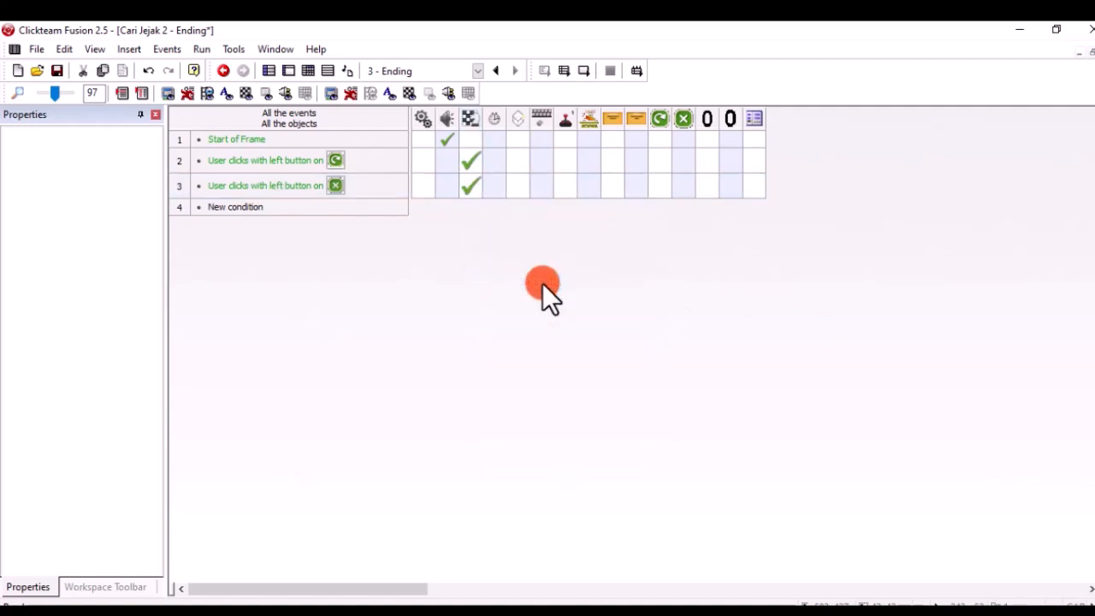
- Run the application, play through to test the restart and close buttons on the ending screen, and return to the Ending frame's layout
click(563, 71)
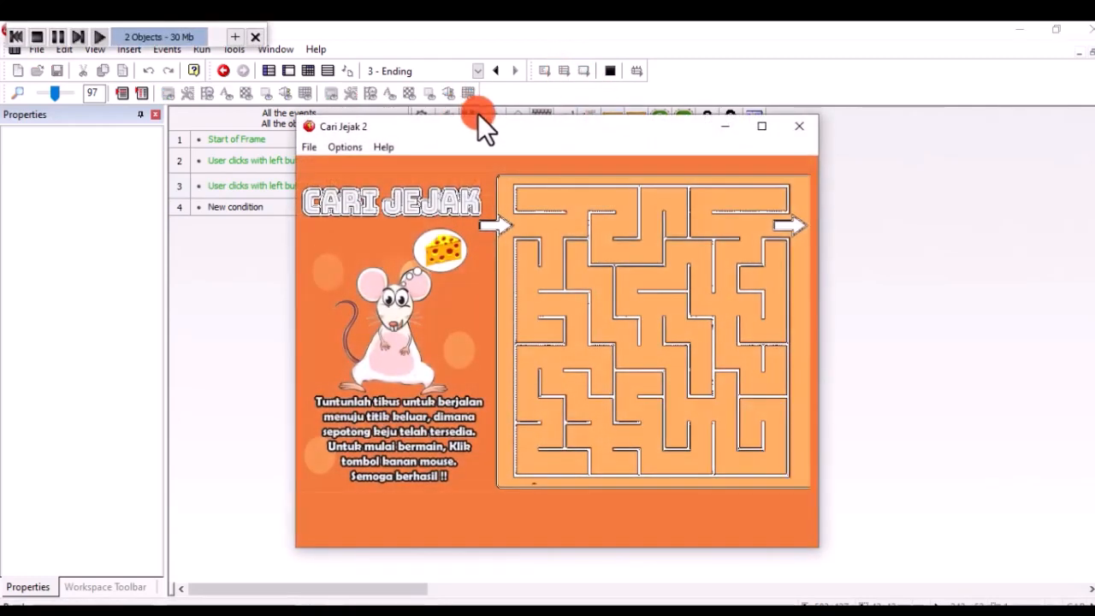
click(610, 509)
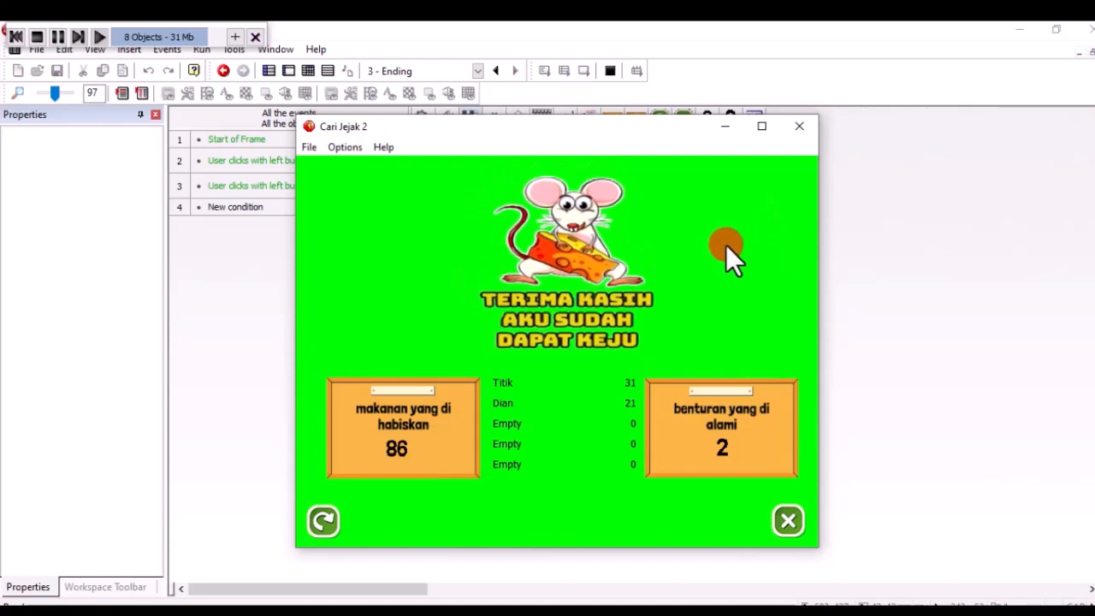
click(320, 517)
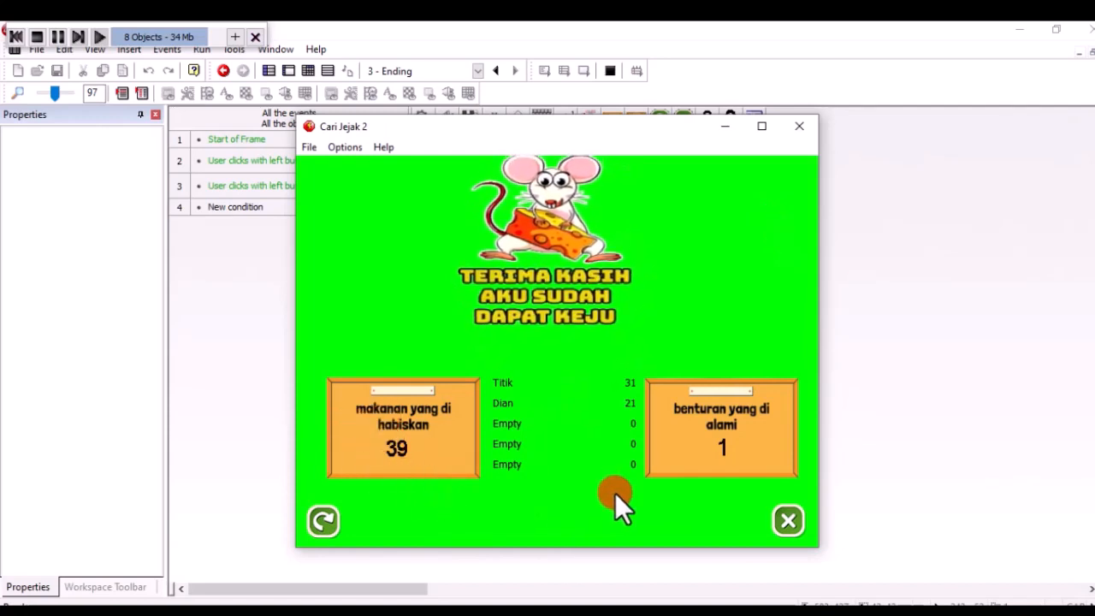
click(791, 519)
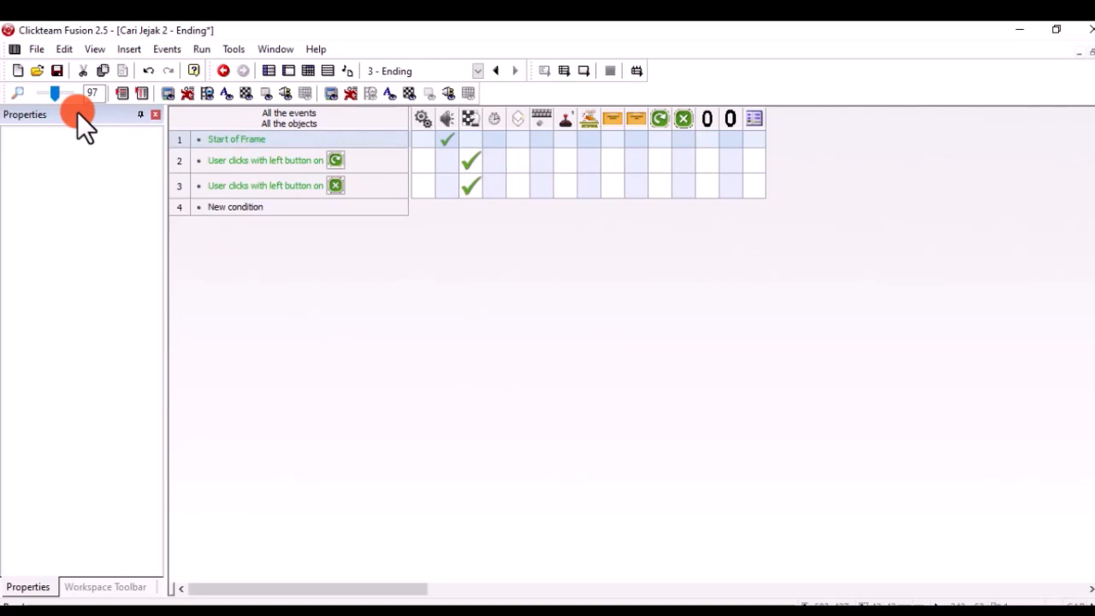
click(285, 72)
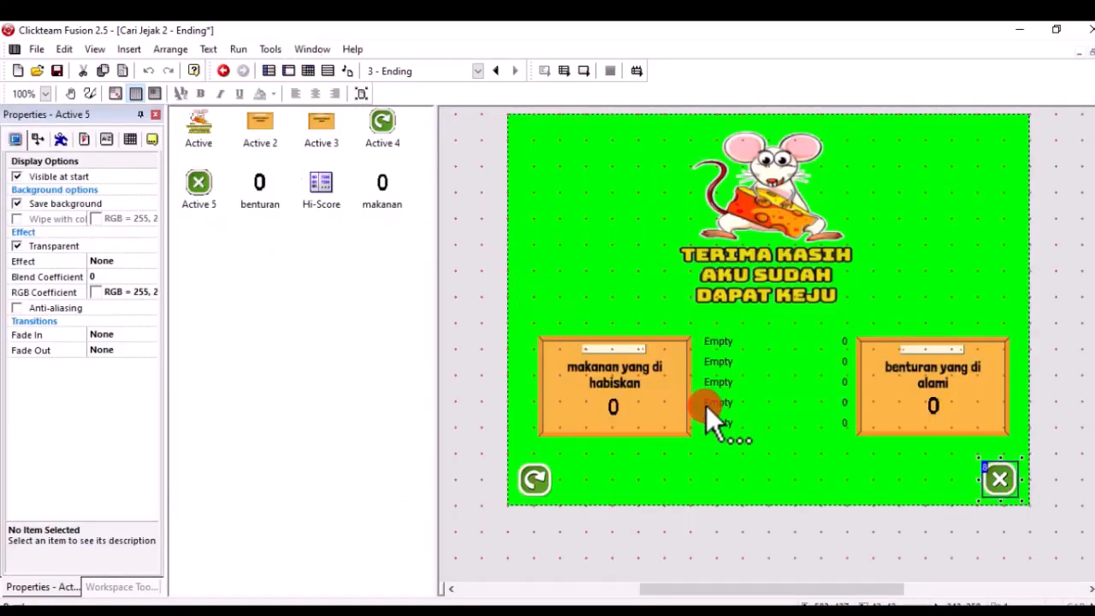